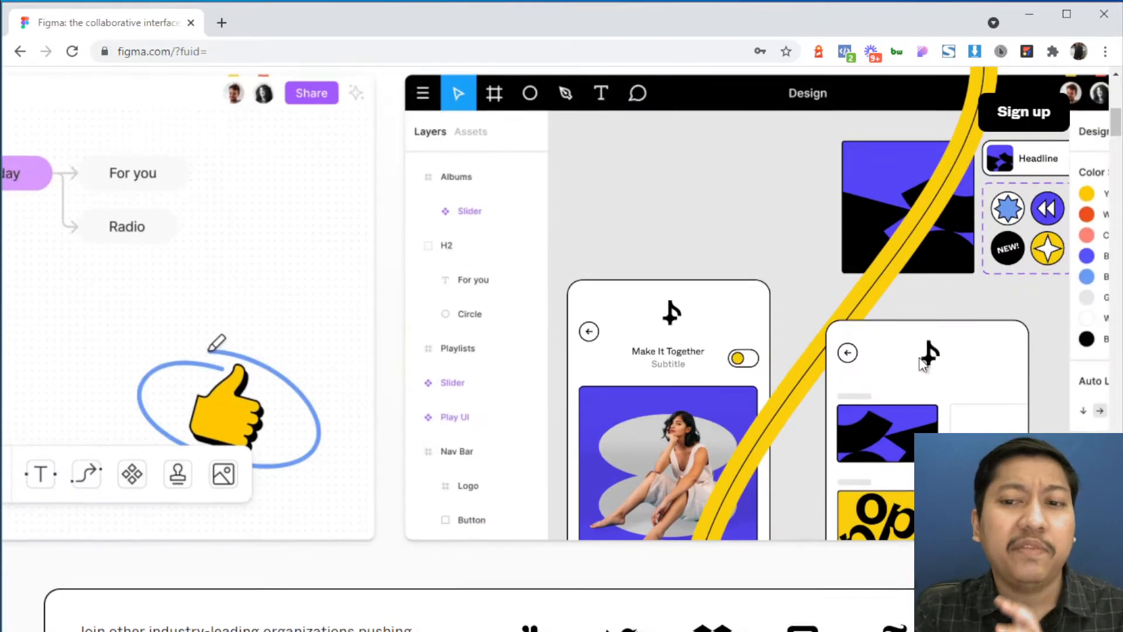
- Search Google in a new tab for "adobe illustrator and photoshop" and show the image results
scroll(895, 358, down, 5)
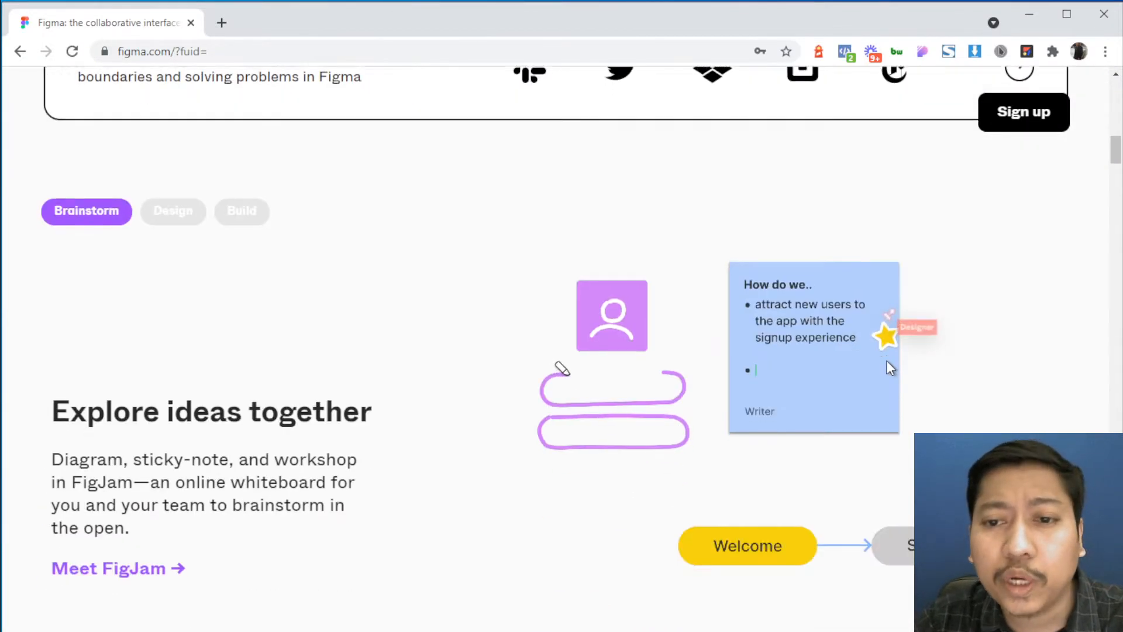
scroll(622, 359, up, 14)
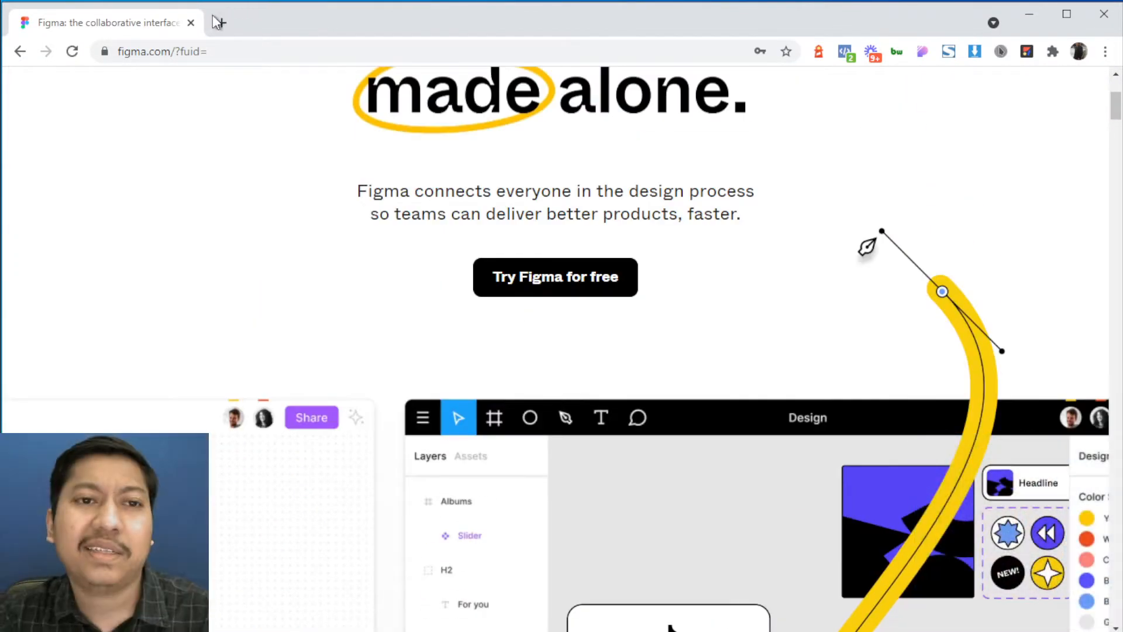
click(221, 22)
text(adobe illustrator and photoshop)
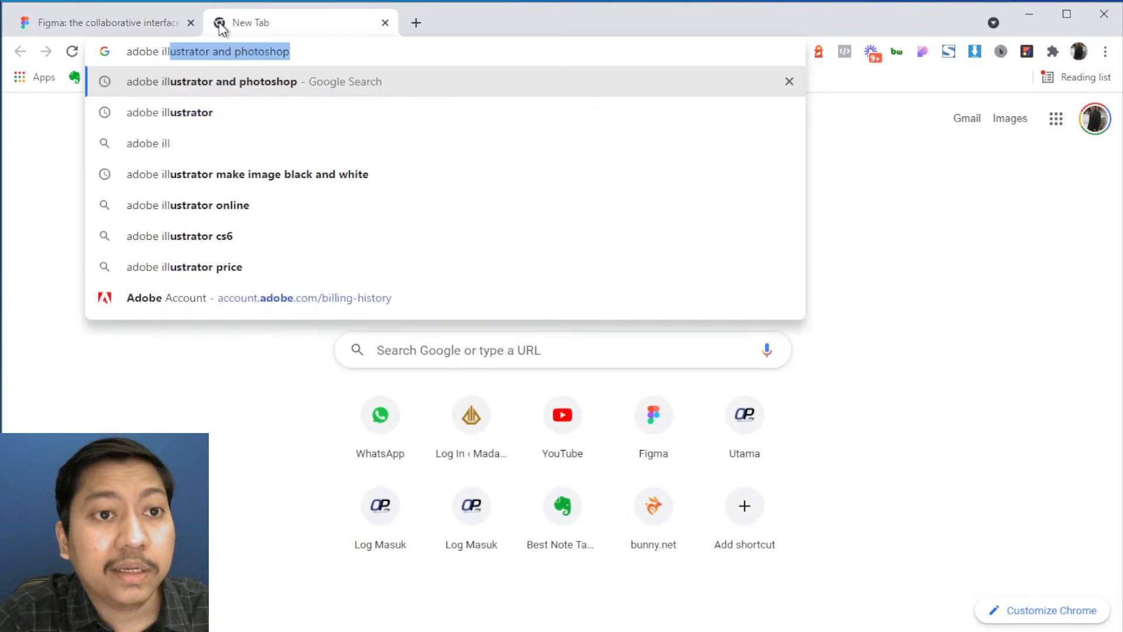
key(Return)
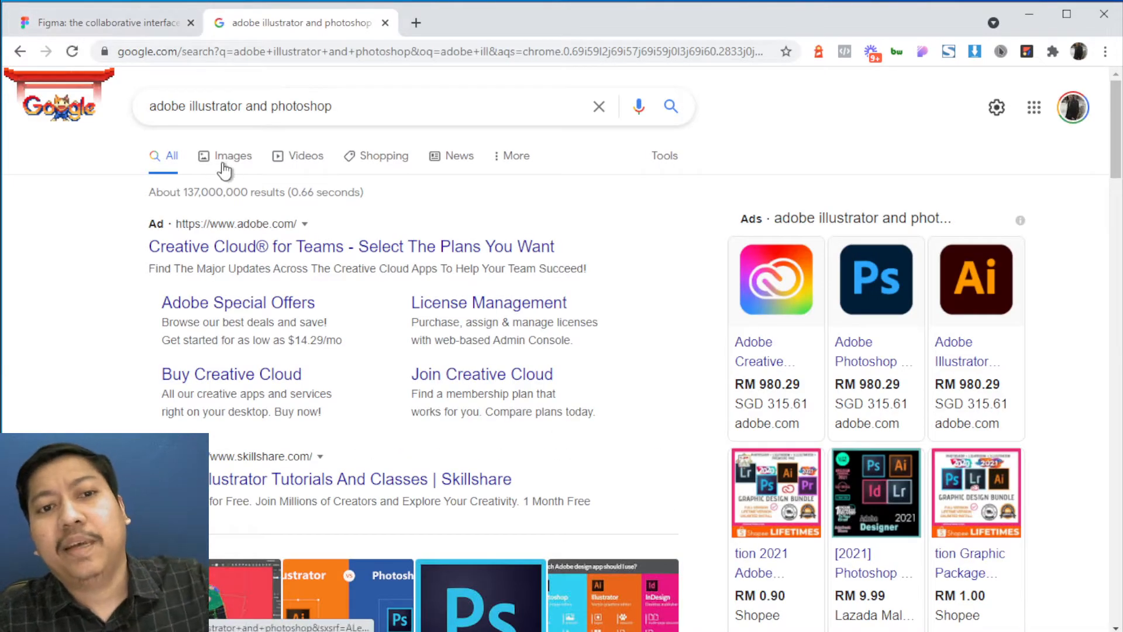
click(225, 157)
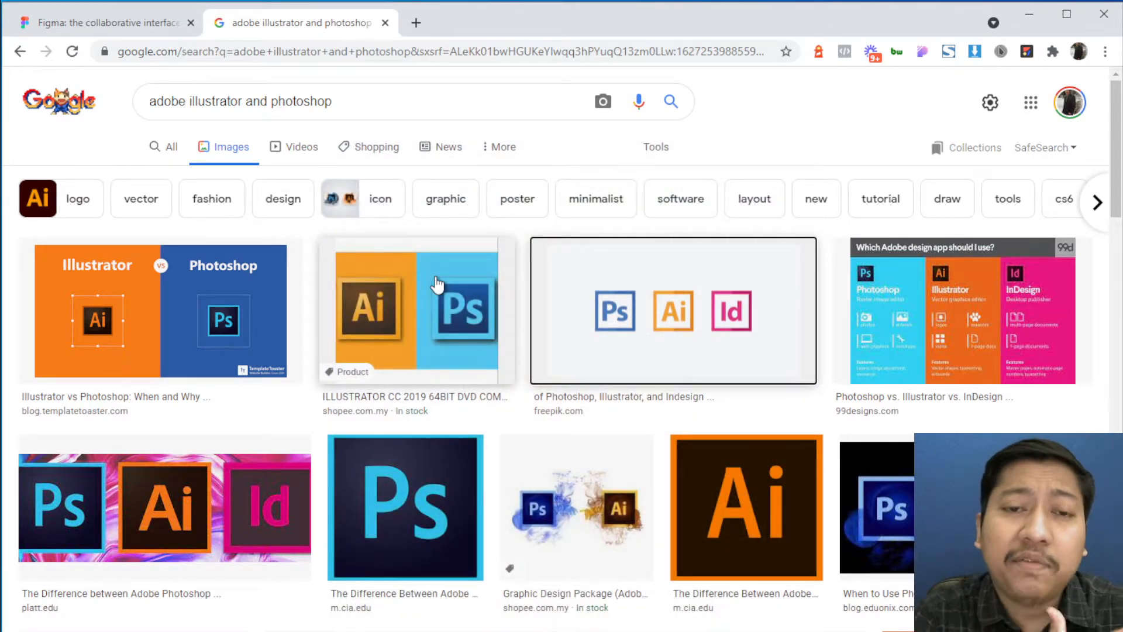
- Open creater.com.my in another new tab and look over its home page
click(416, 23)
text(crea)
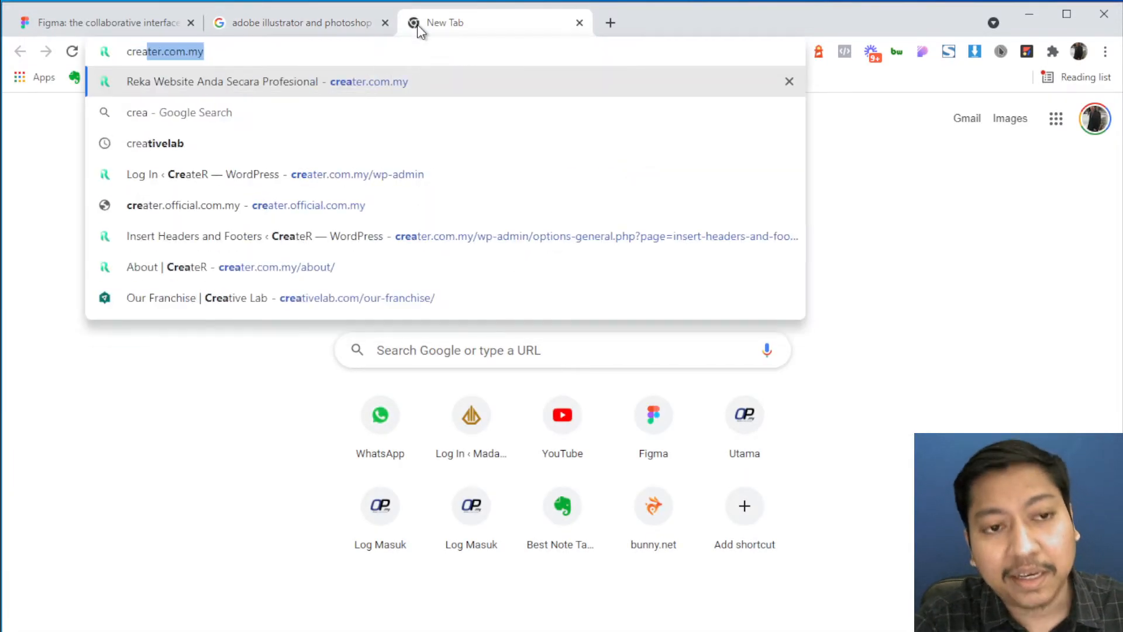
key(Return)
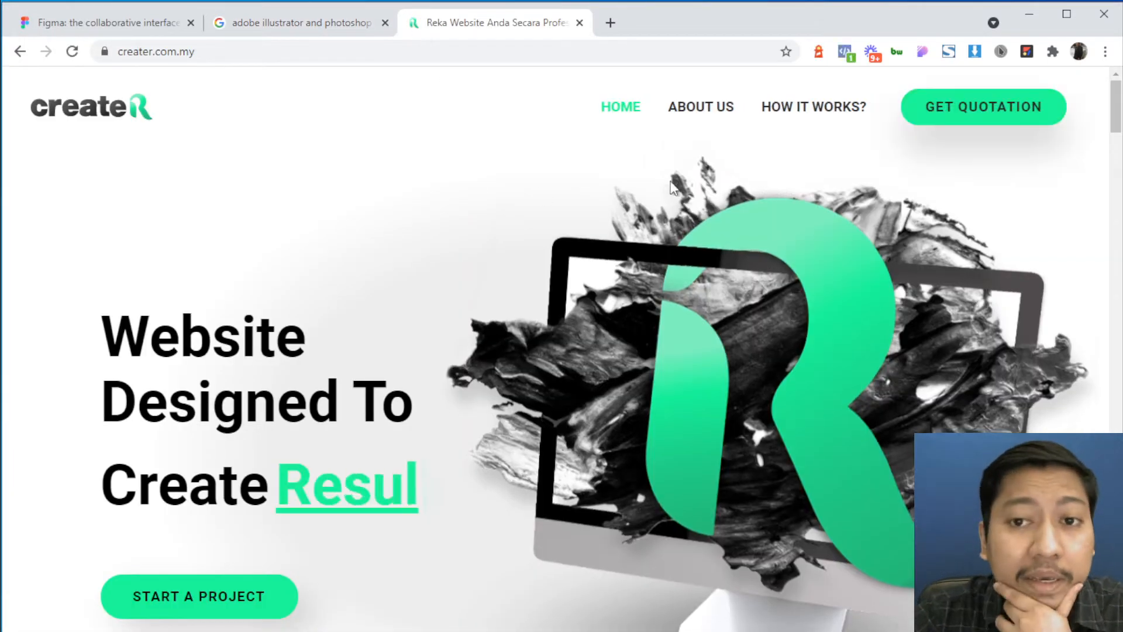
scroll(550, 216, down, 3)
scroll(550, 217, up, 3)
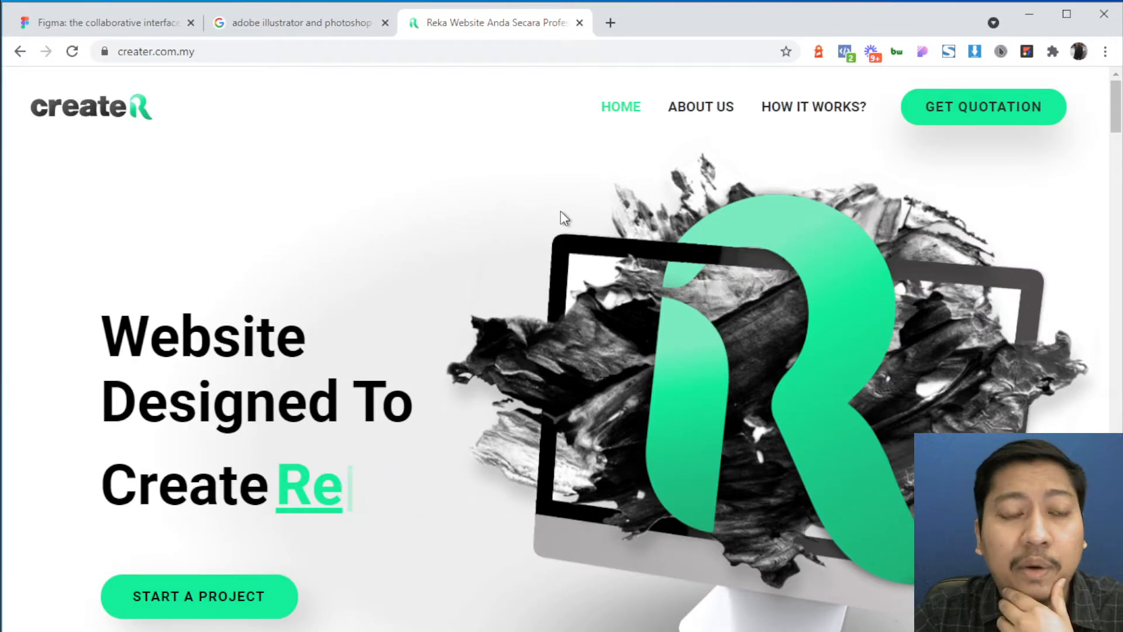
- Open the site's About Us page and view the group photo and the team member portraits
click(701, 106)
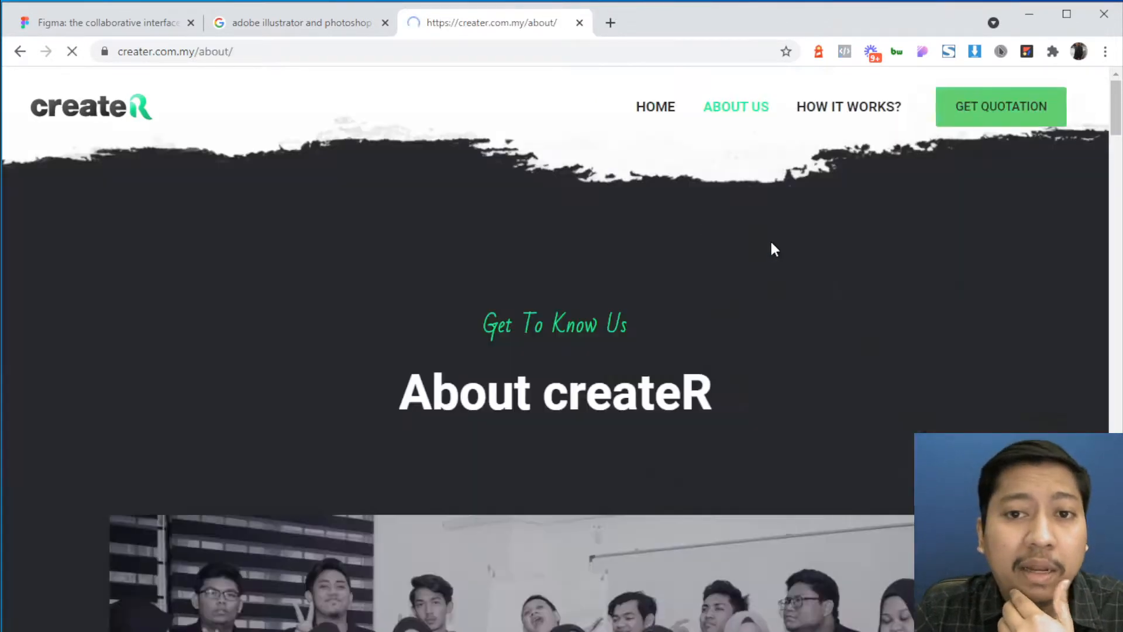
scroll(810, 241, down, 6)
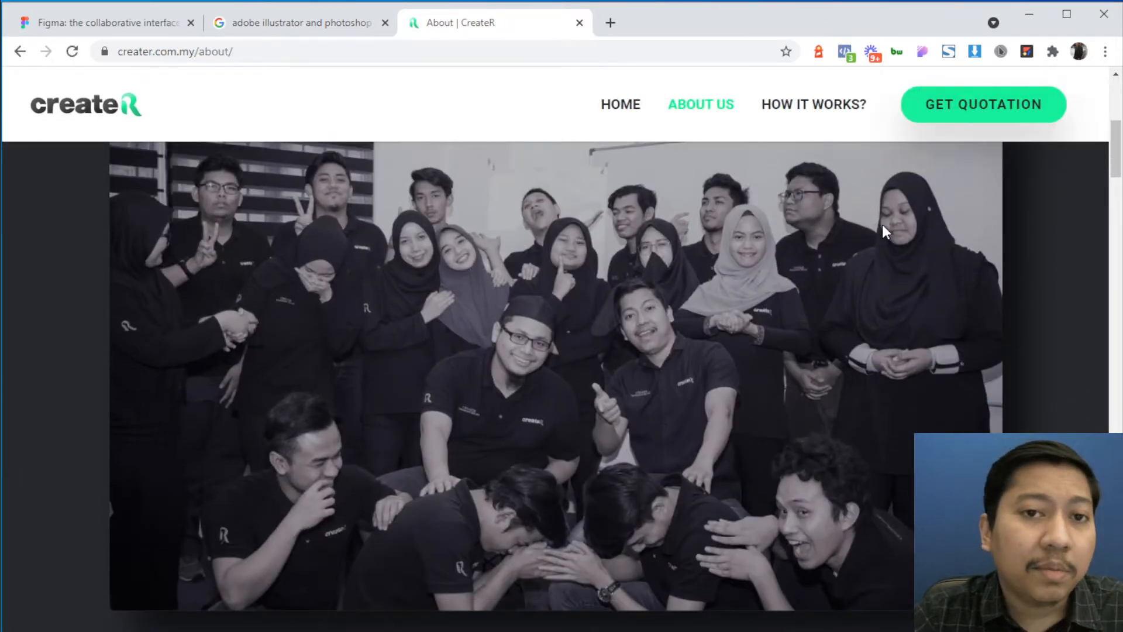
scroll(884, 226, down, 15)
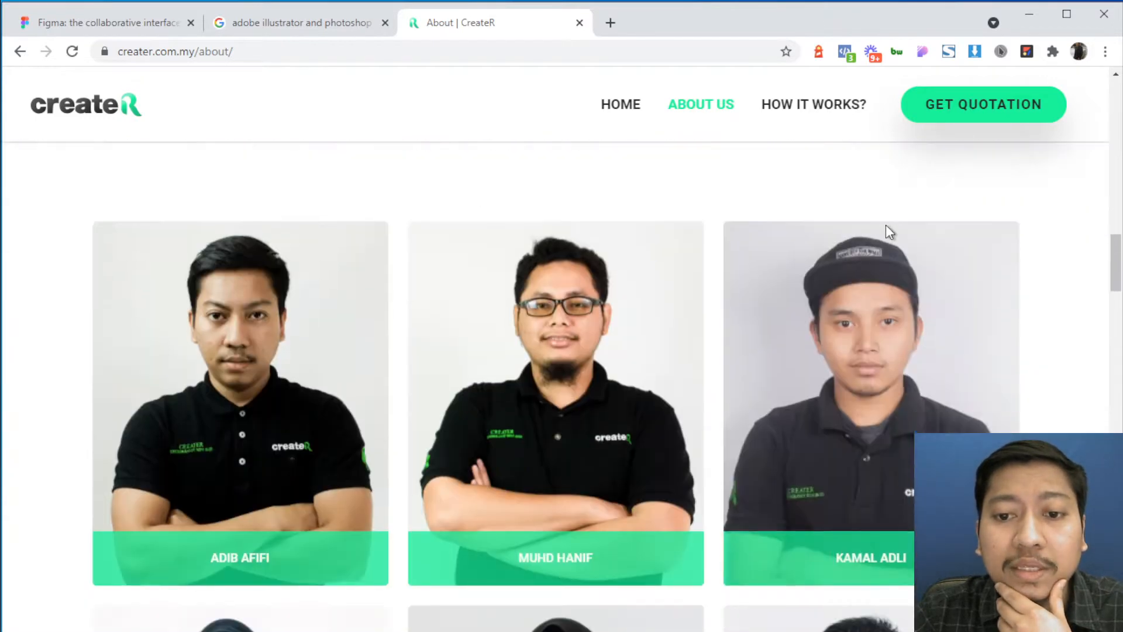
- Search Google for "adobe xd" in a new tab
click(610, 22)
text(a)
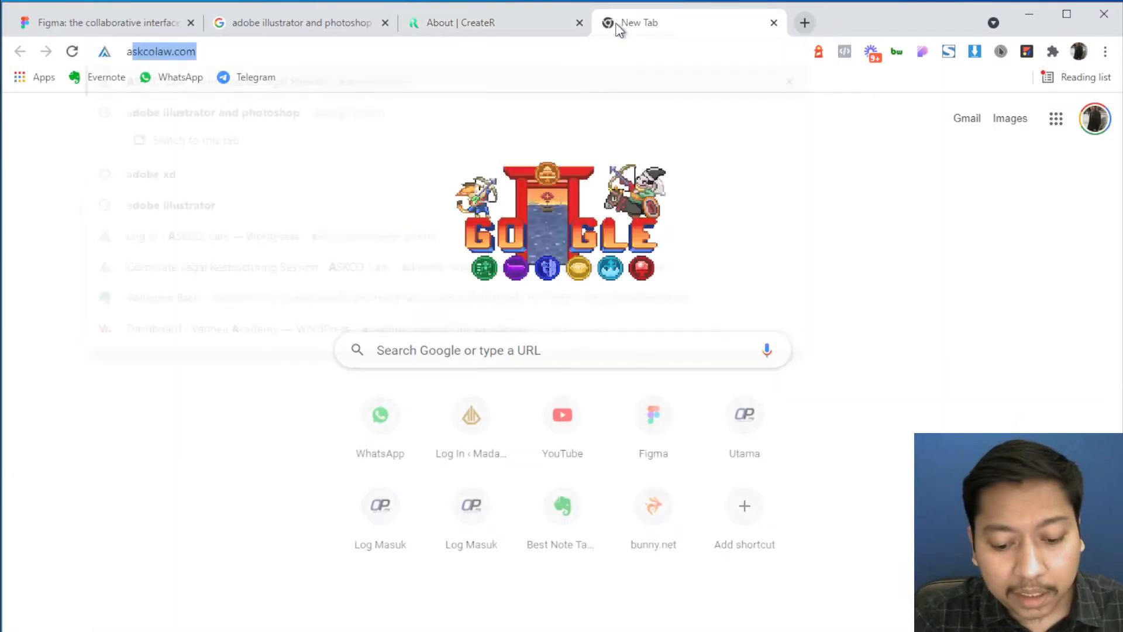
text(doe/d)
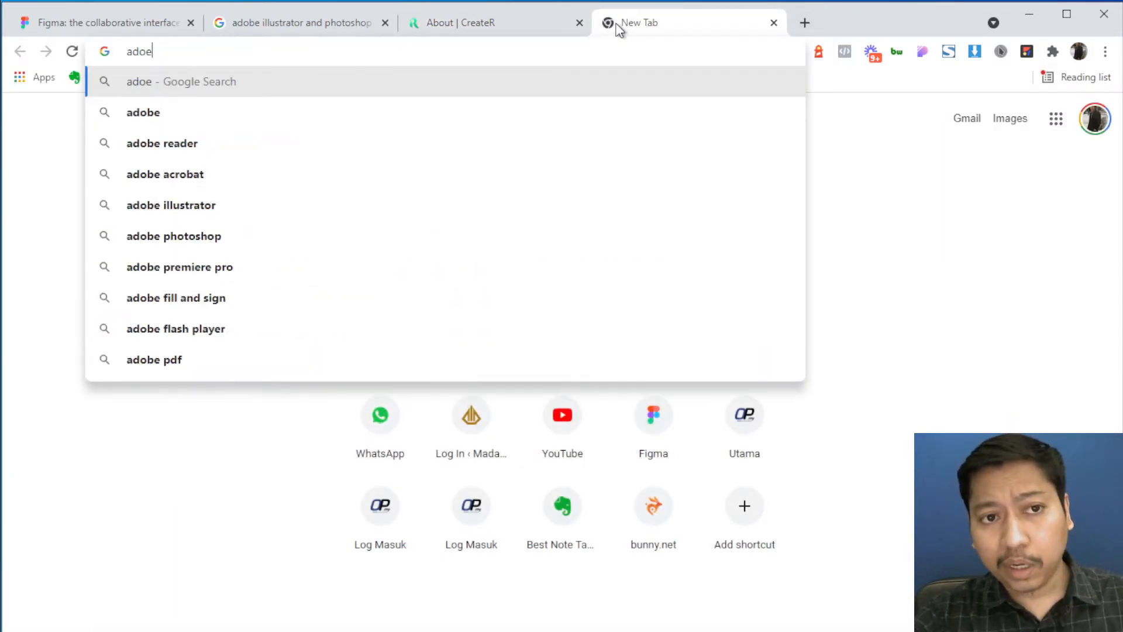
key(BackSpace)
key(BackSpace)
key(BackSpace)
text(de)
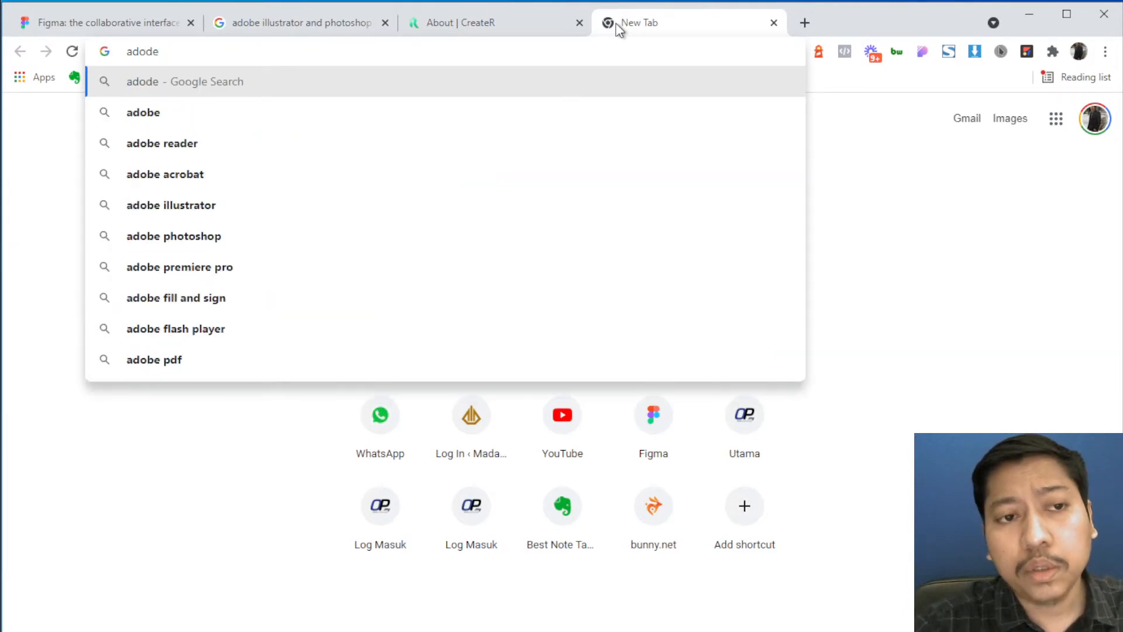
key(BackSpace)
key(BackSpace)
text(be xd)
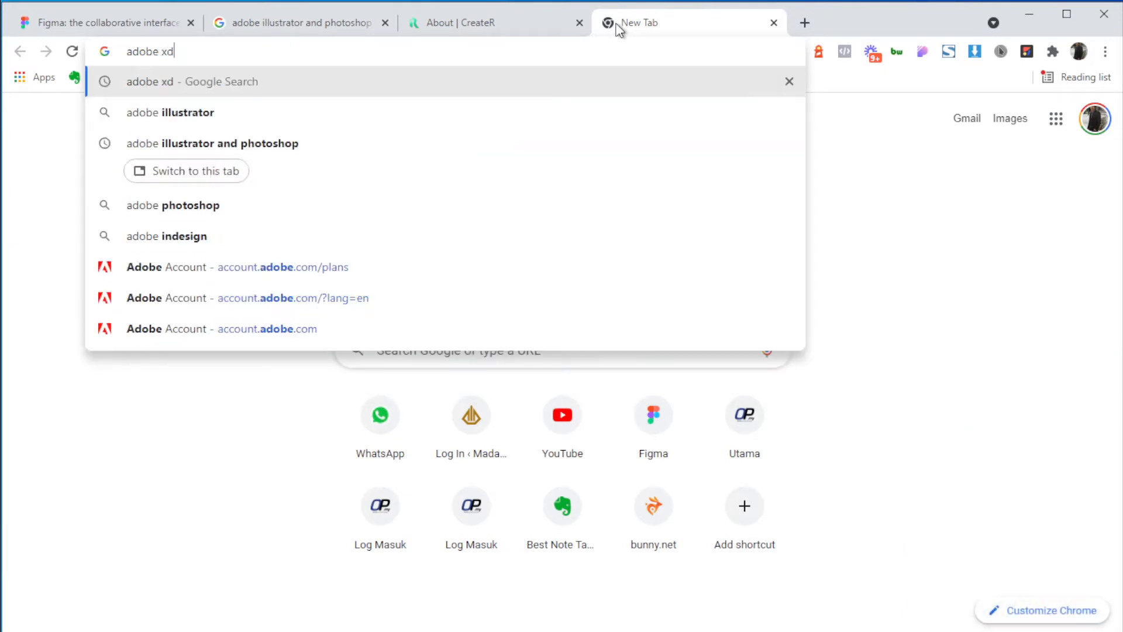
key(Return)
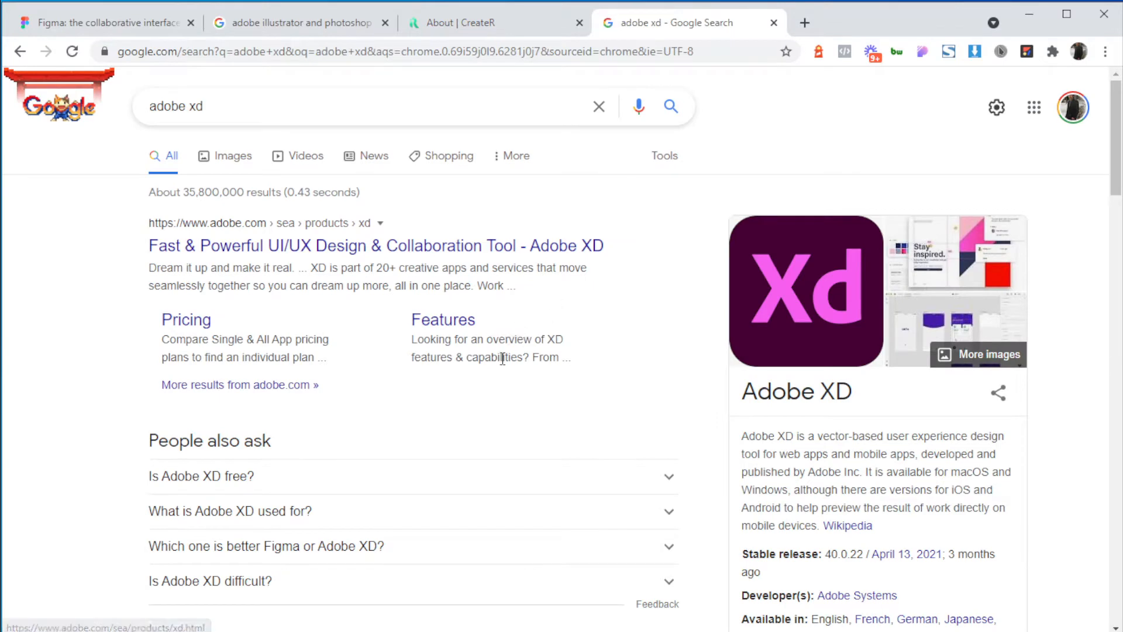
scroll(513, 383, down, 2)
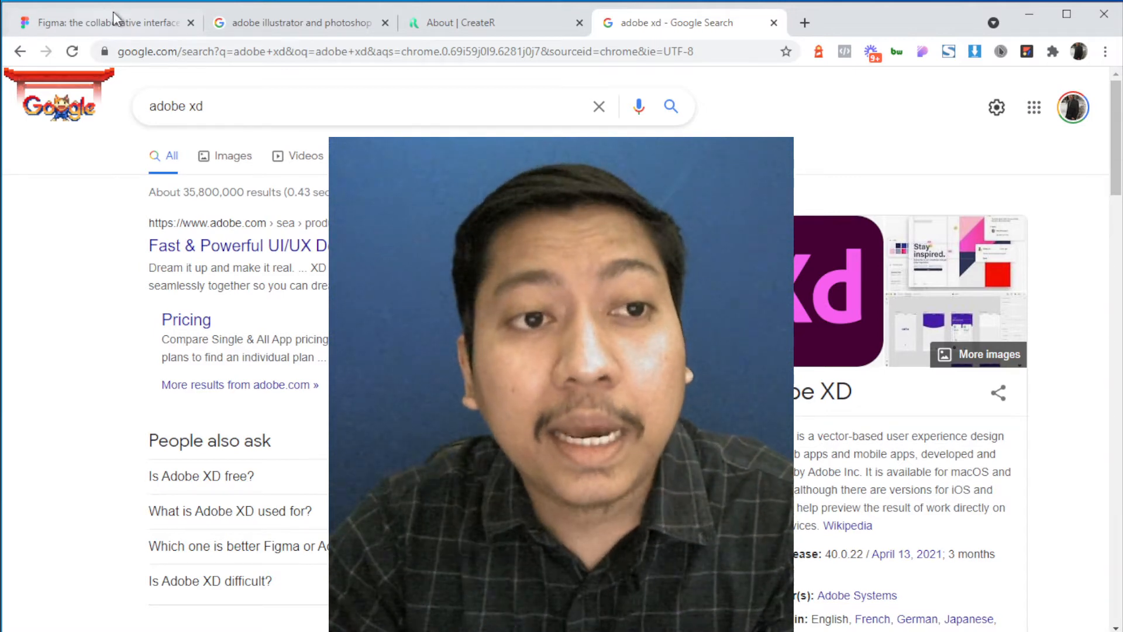
- Return to the Figma home page and look through its design preview and brainstorming sections
click(106, 22)
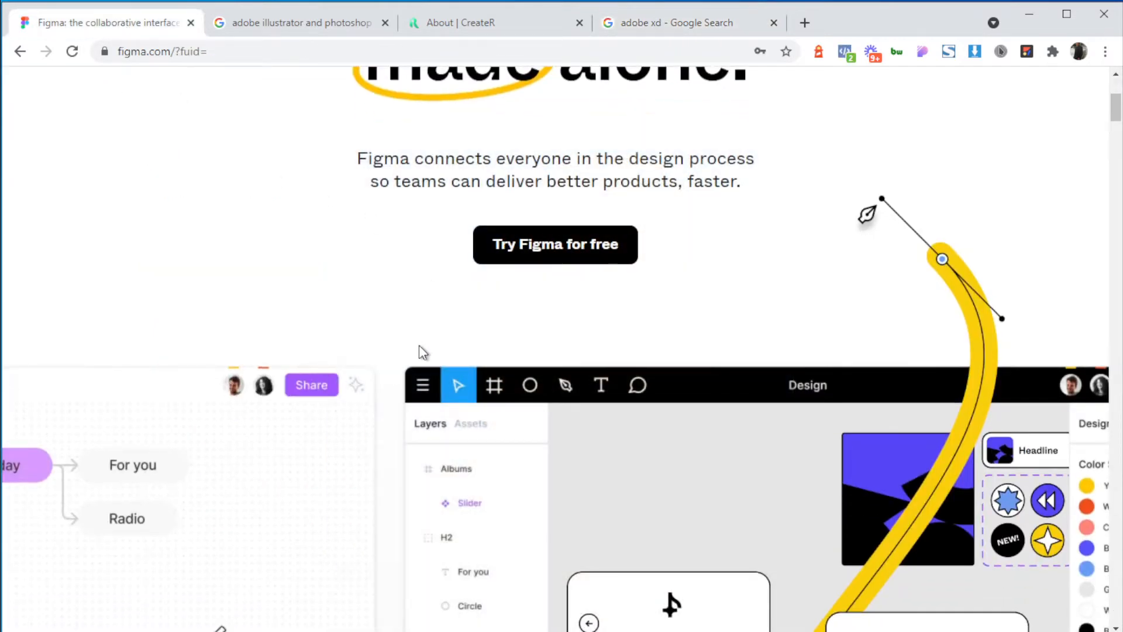
scroll(420, 347, up, 5)
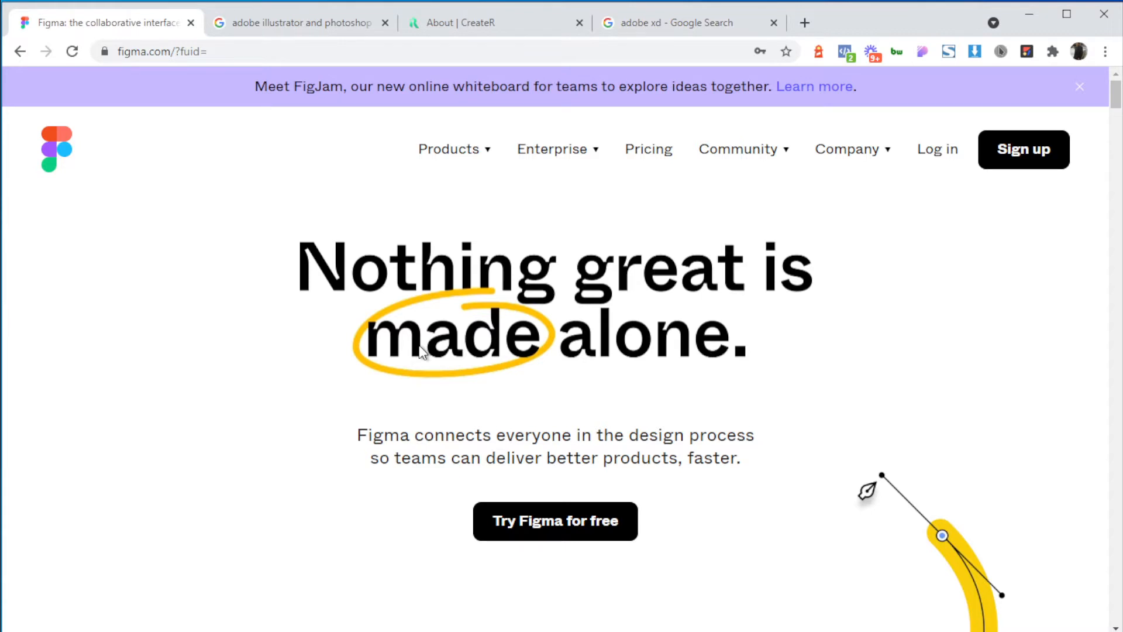
scroll(421, 351, down, 7)
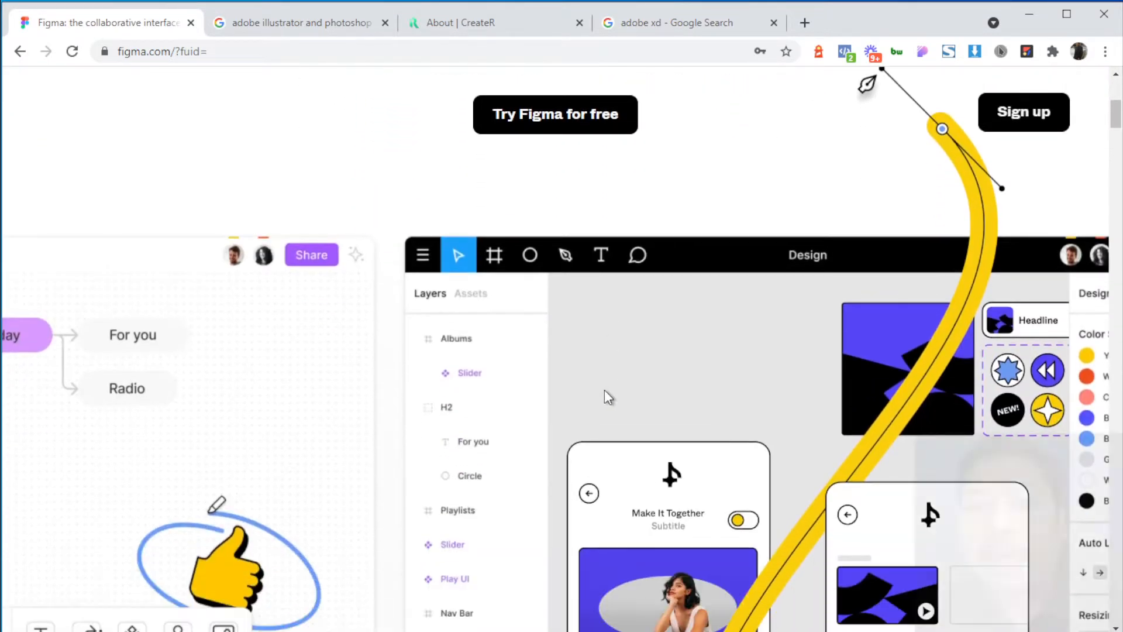
scroll(580, 406, down, 12)
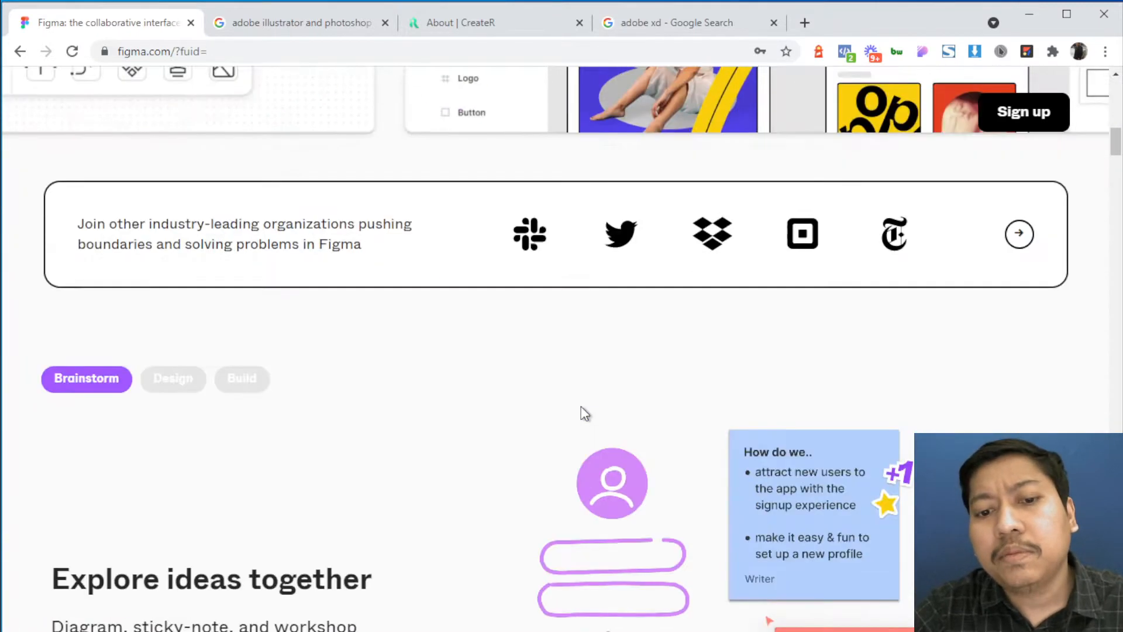
scroll(659, 389, down, 3)
scroll(679, 395, up, 20)
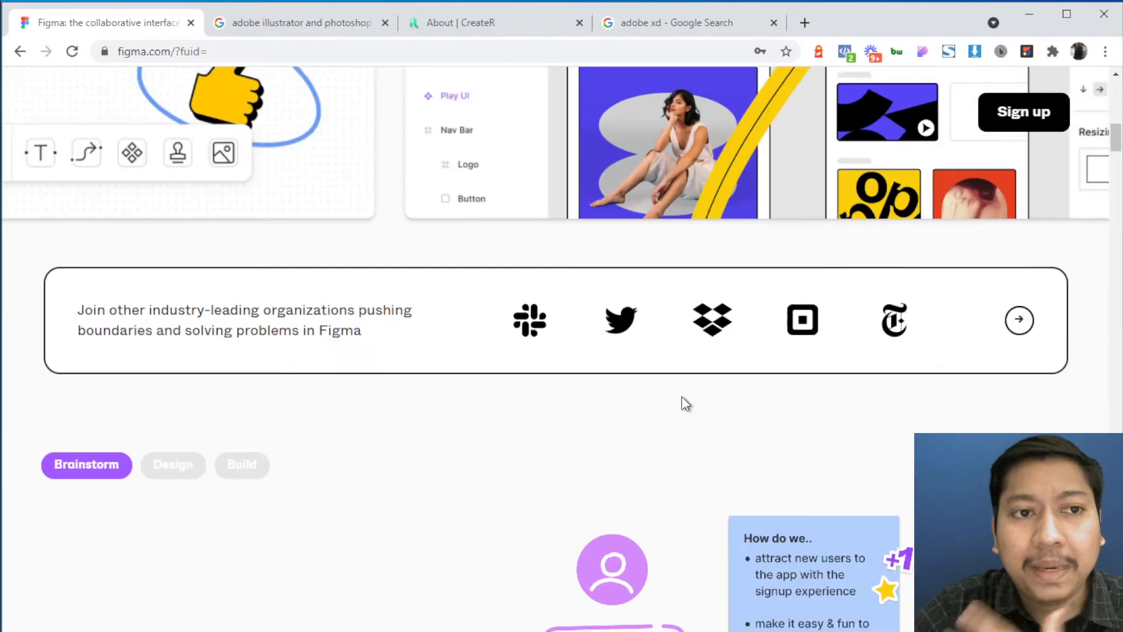
scroll(679, 395, up, 2)
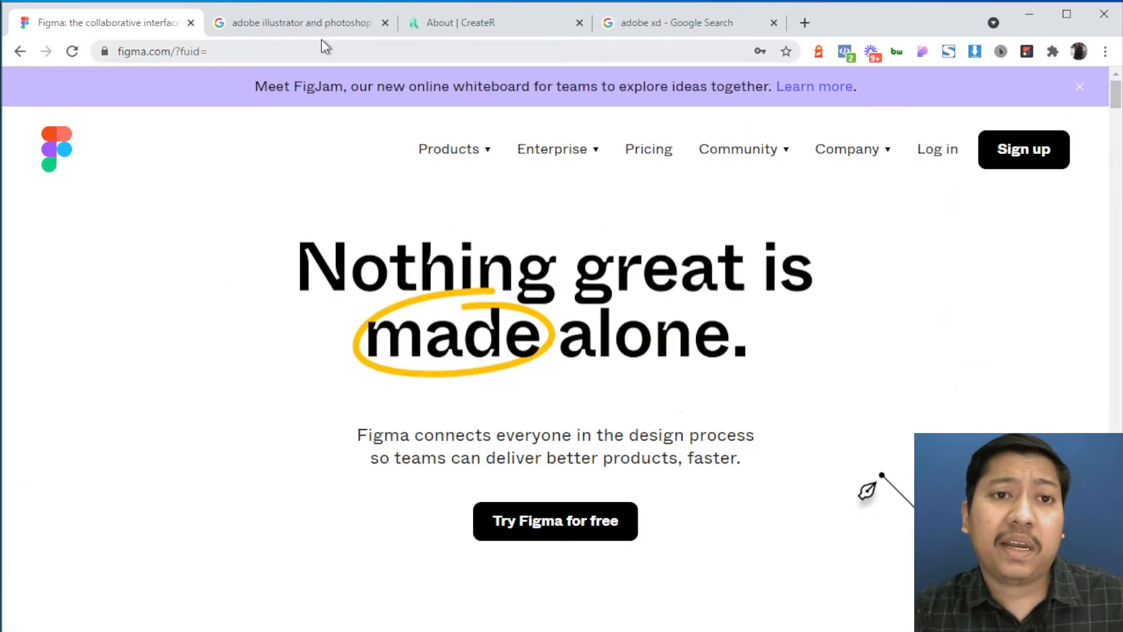
- Open Figma's Pricing page and look over the Starter, Professional and Organization plans
click(319, 24)
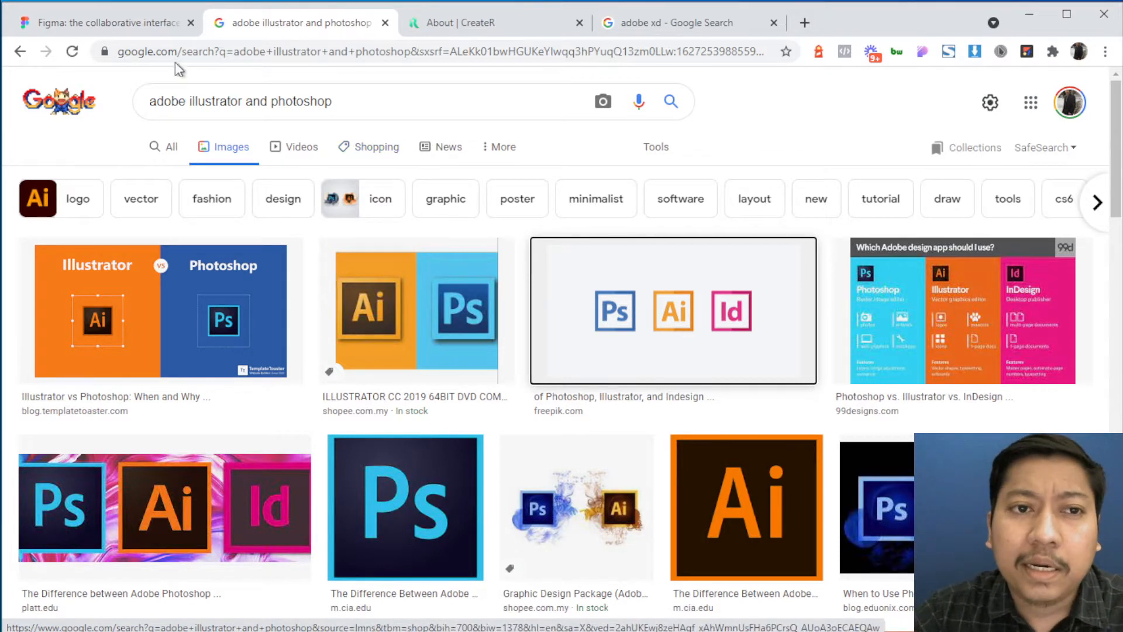
click(121, 26)
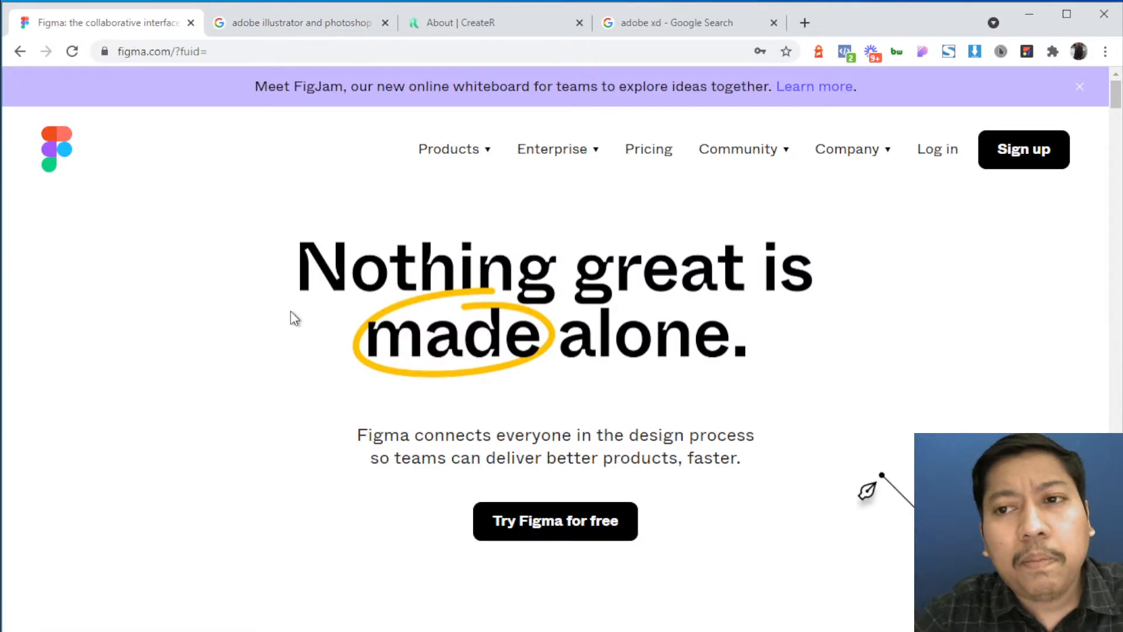
click(665, 151)
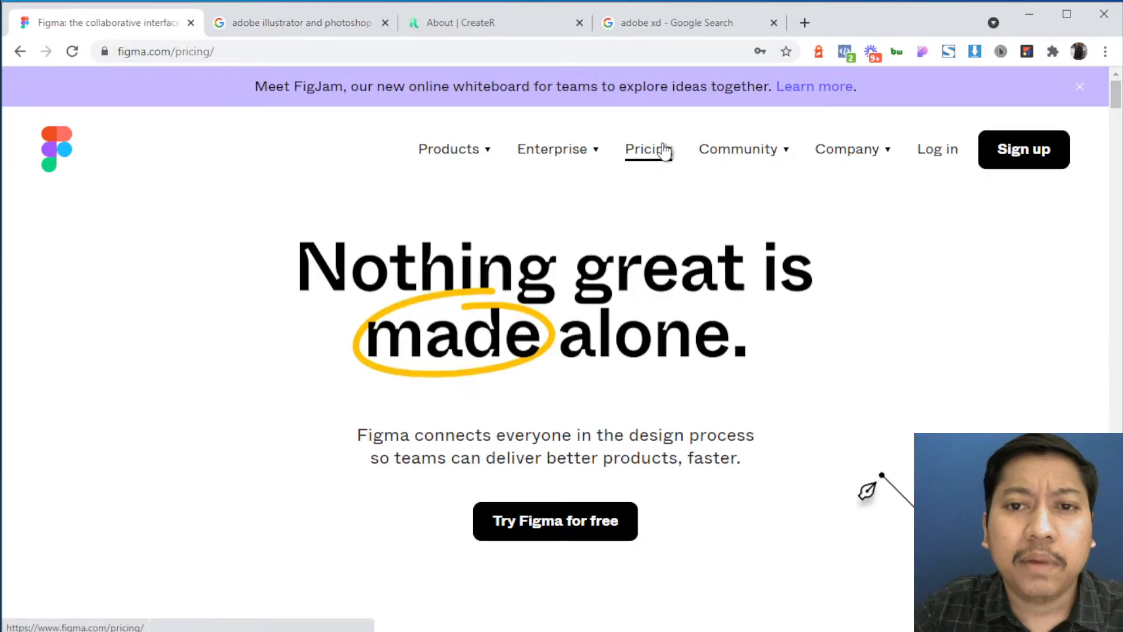
scroll(689, 170, down, 4)
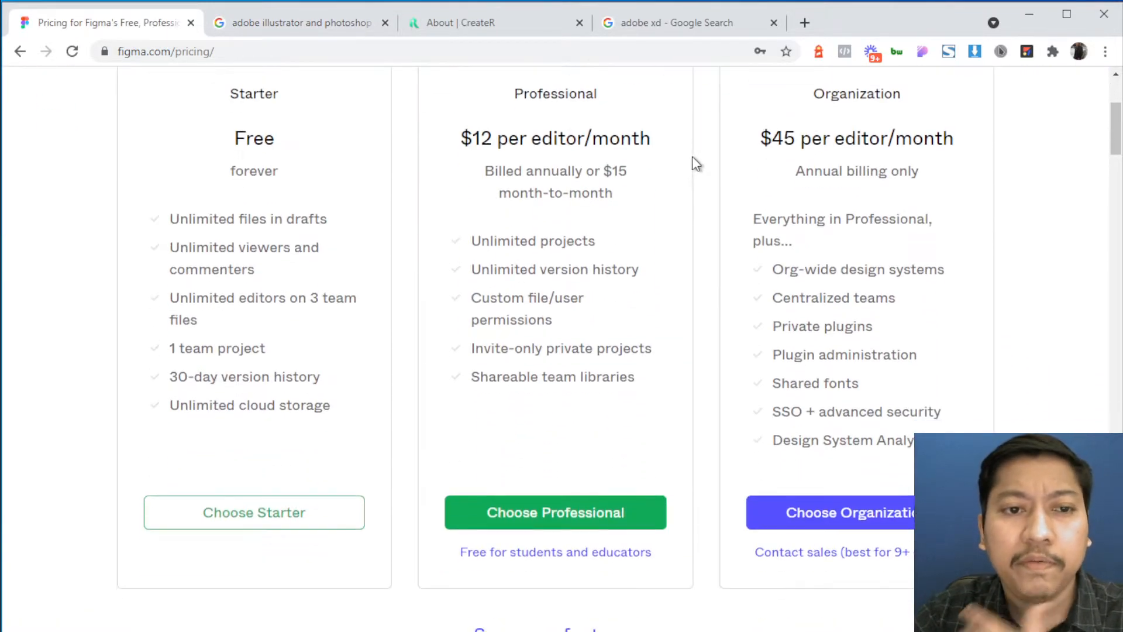
scroll(693, 156, up, 3)
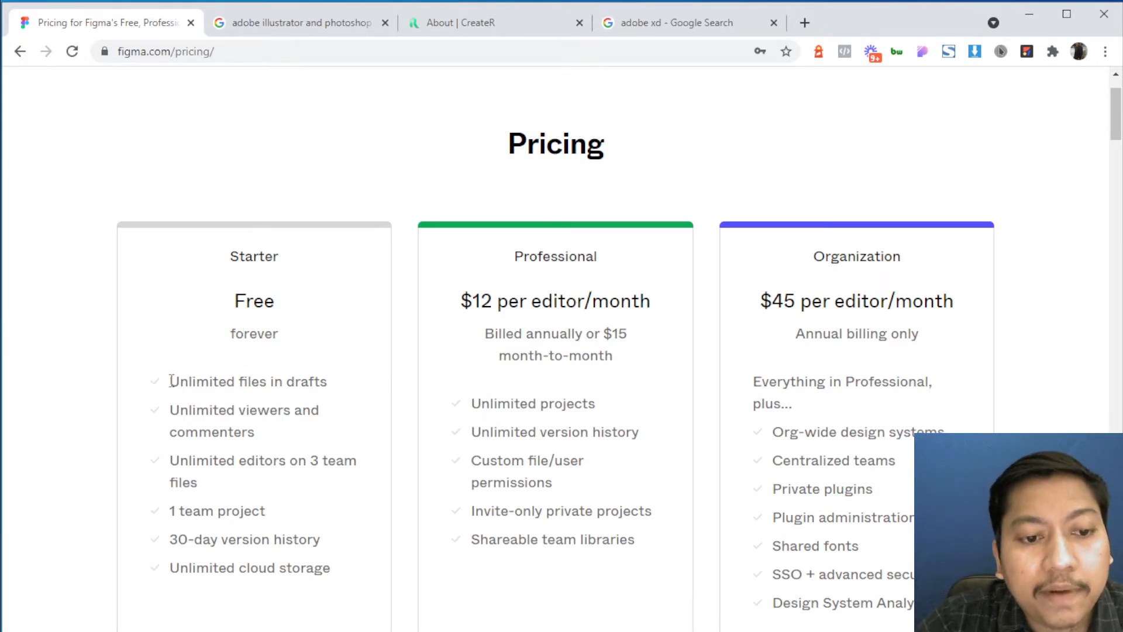
- Examine the features listed under the free Starter plan
drag(170, 381, 263, 406)
click(288, 439)
scroll(226, 392, down, 1)
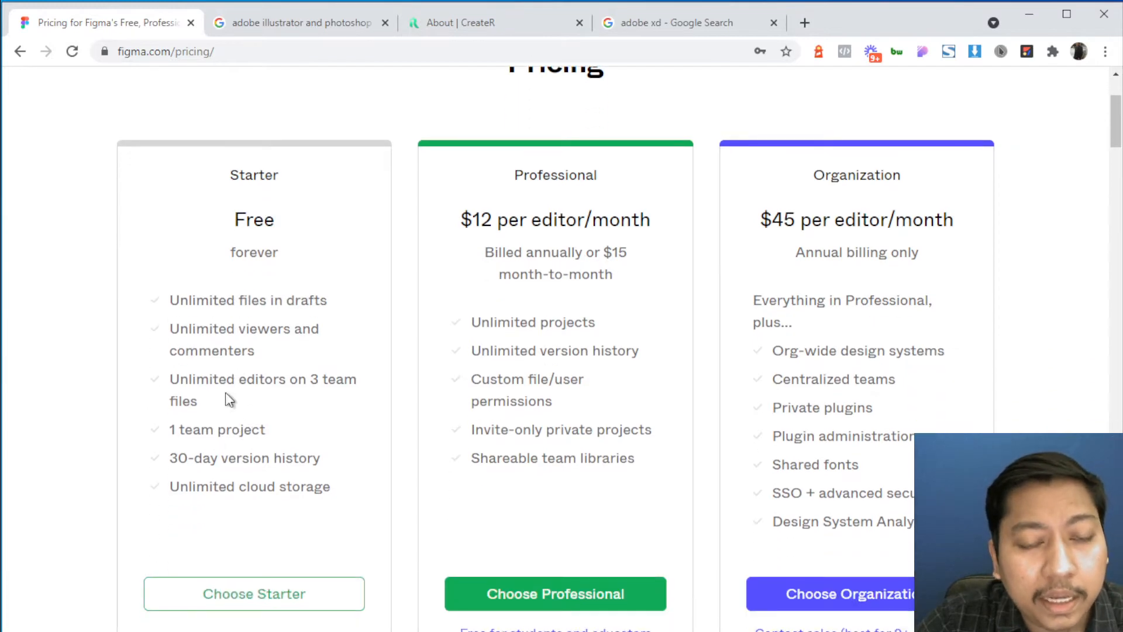
scroll(278, 371, up, 1)
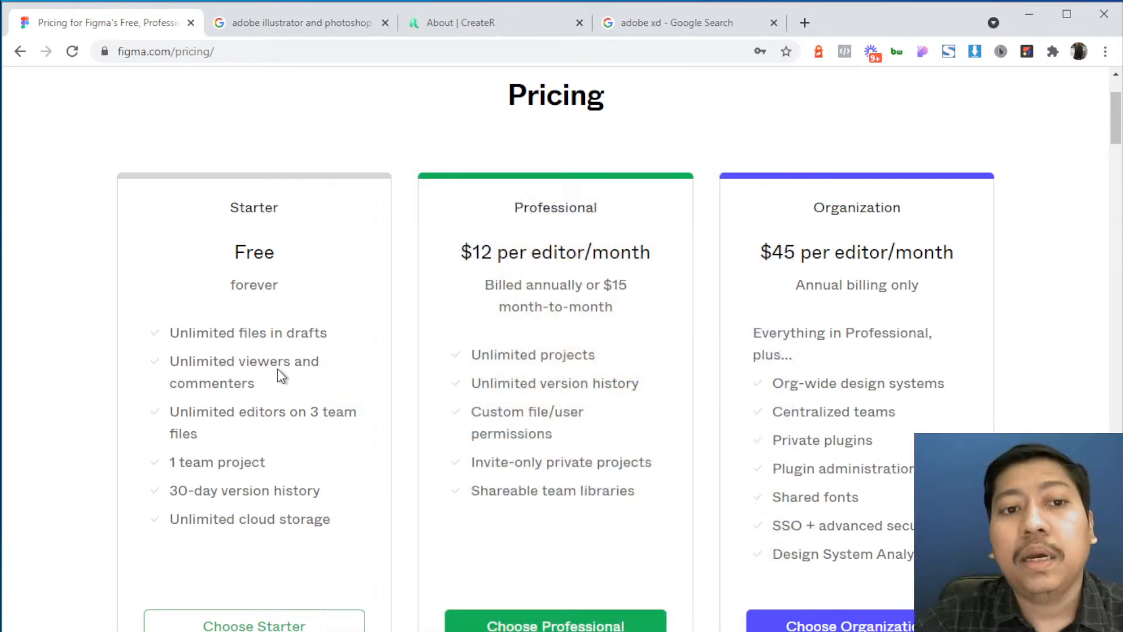
scroll(277, 368, up, 3)
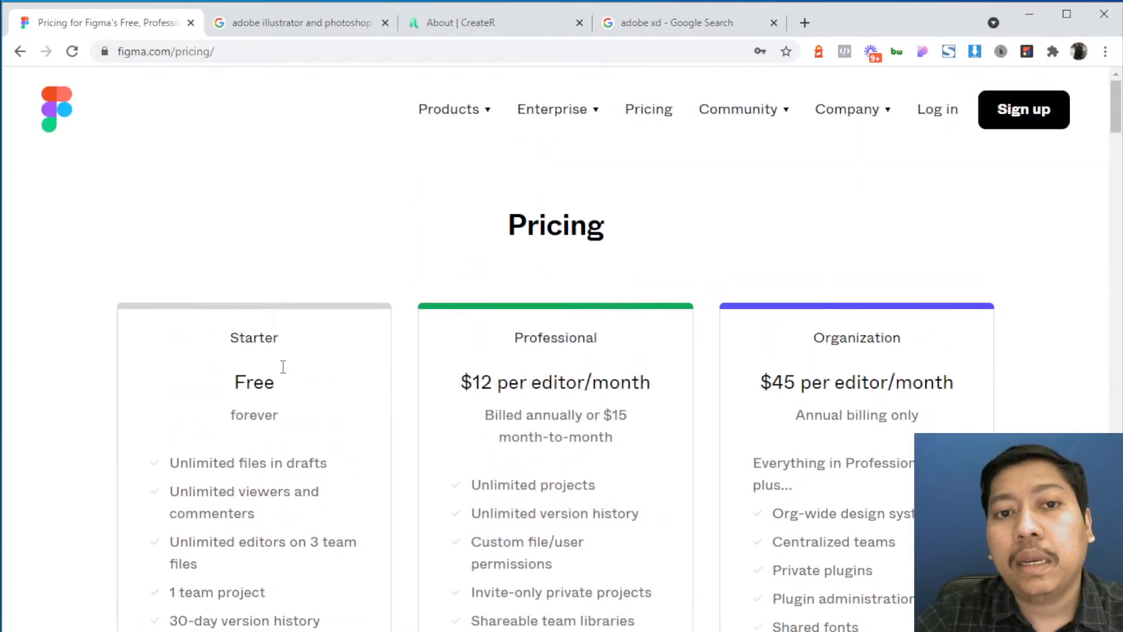
- Go back to the Figma home page and open the account sign-up form
click(64, 112)
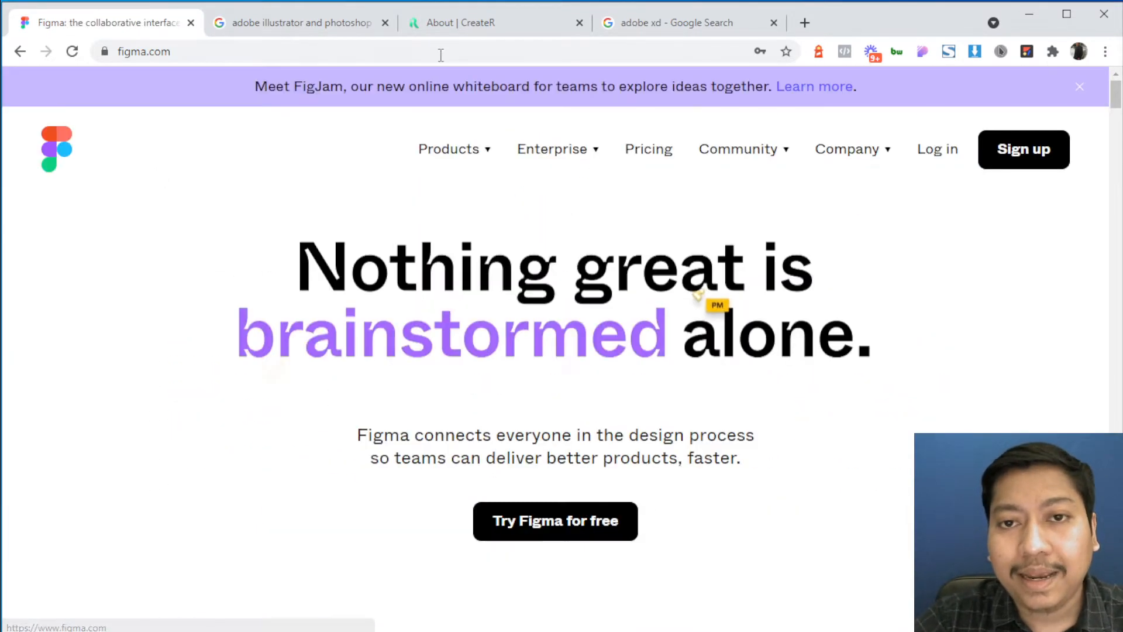
click(317, 24)
click(702, 27)
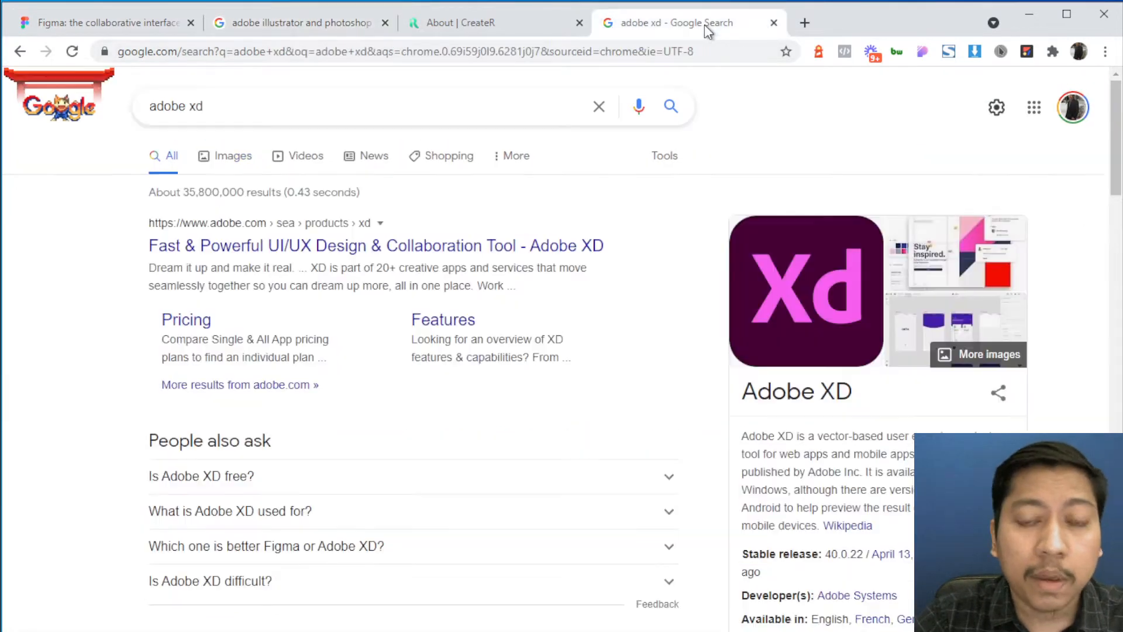
click(107, 24)
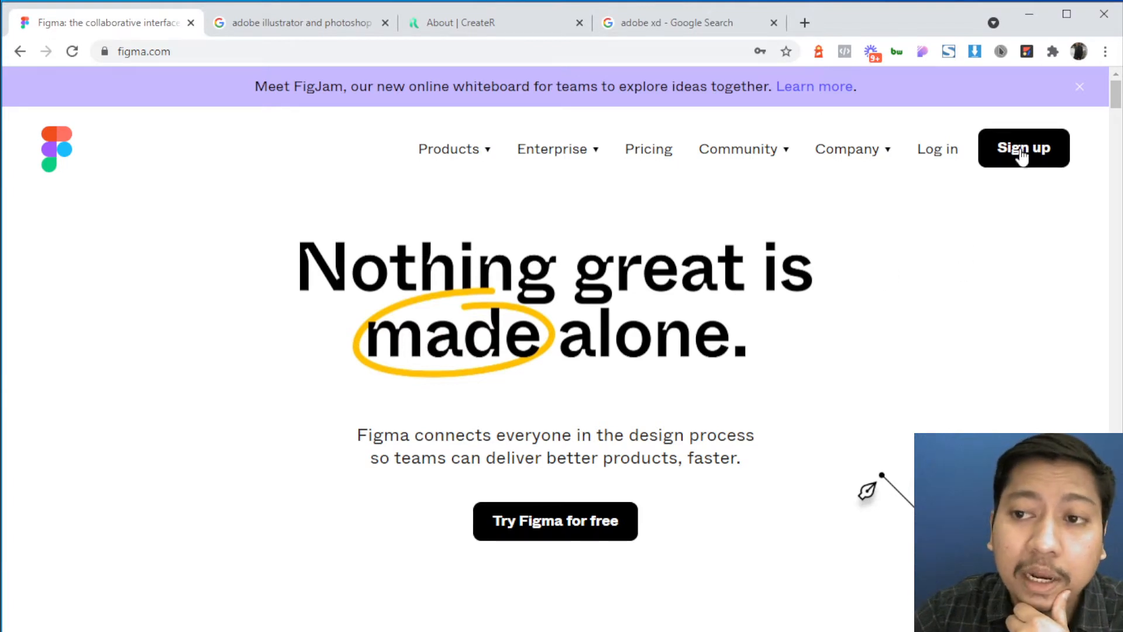
click(1032, 165)
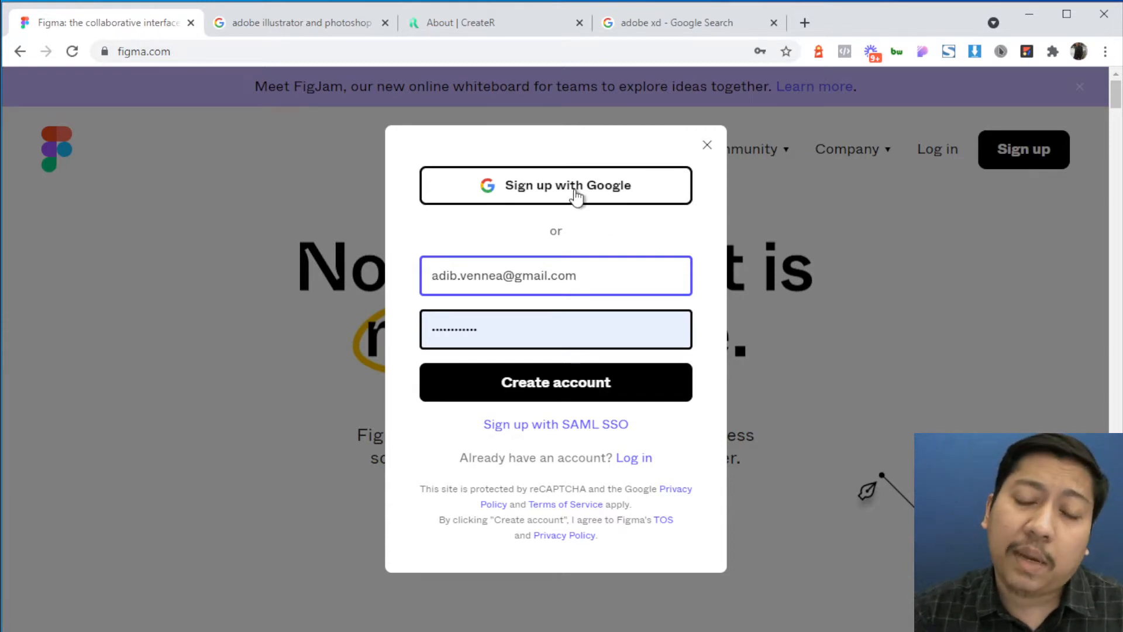
- Close the sign-up form and log in to the existing account with the prefilled e-mail and password
click(708, 146)
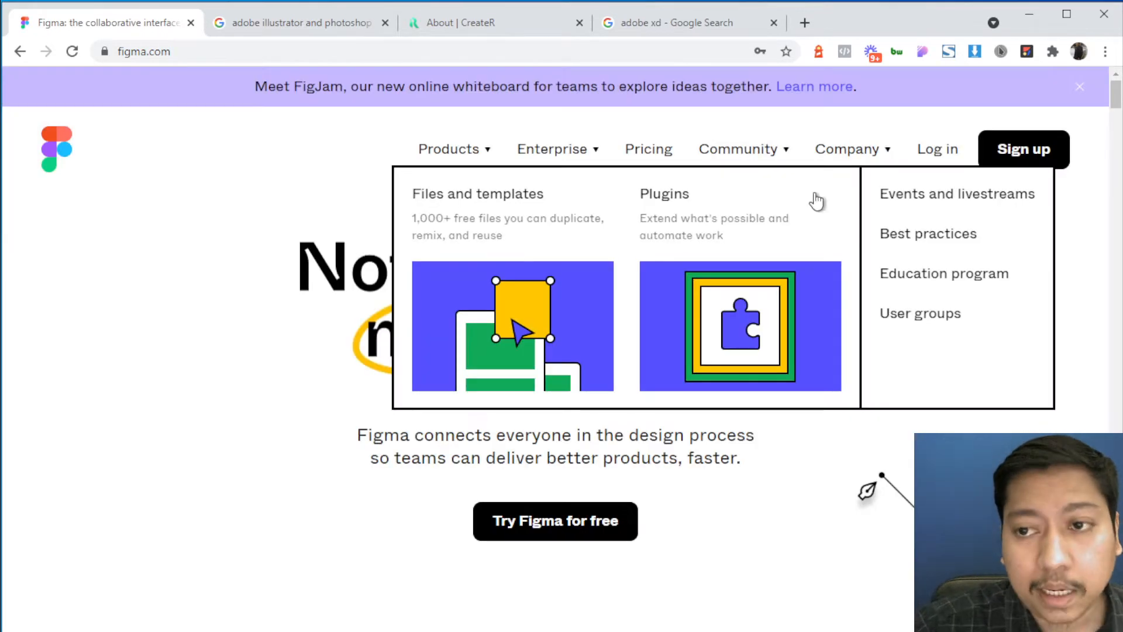
click(951, 157)
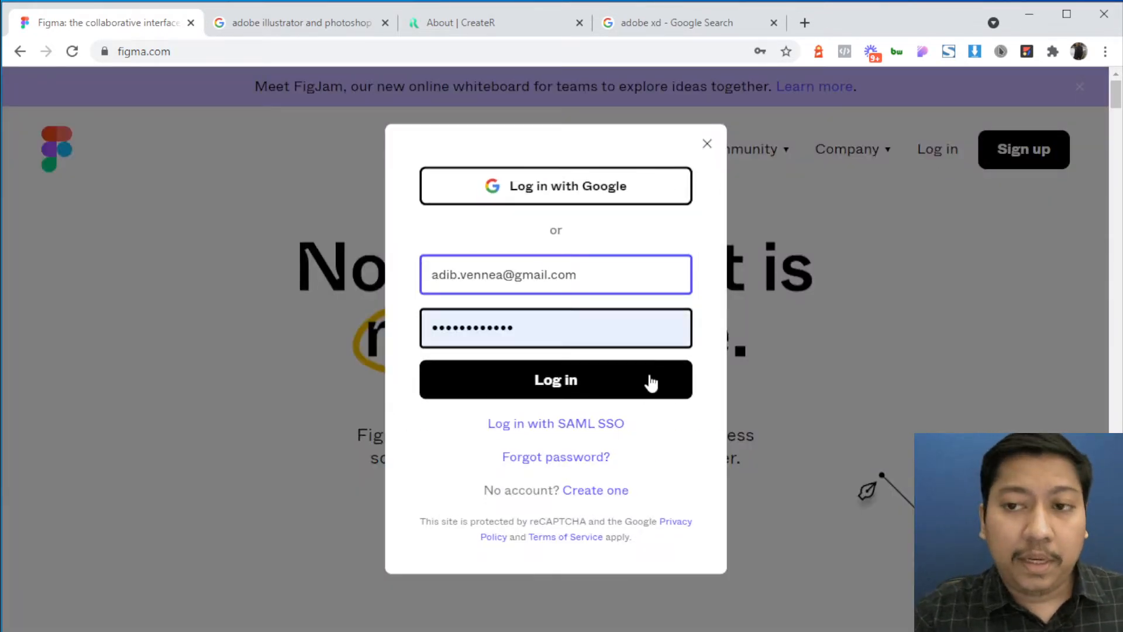
key(Tab)
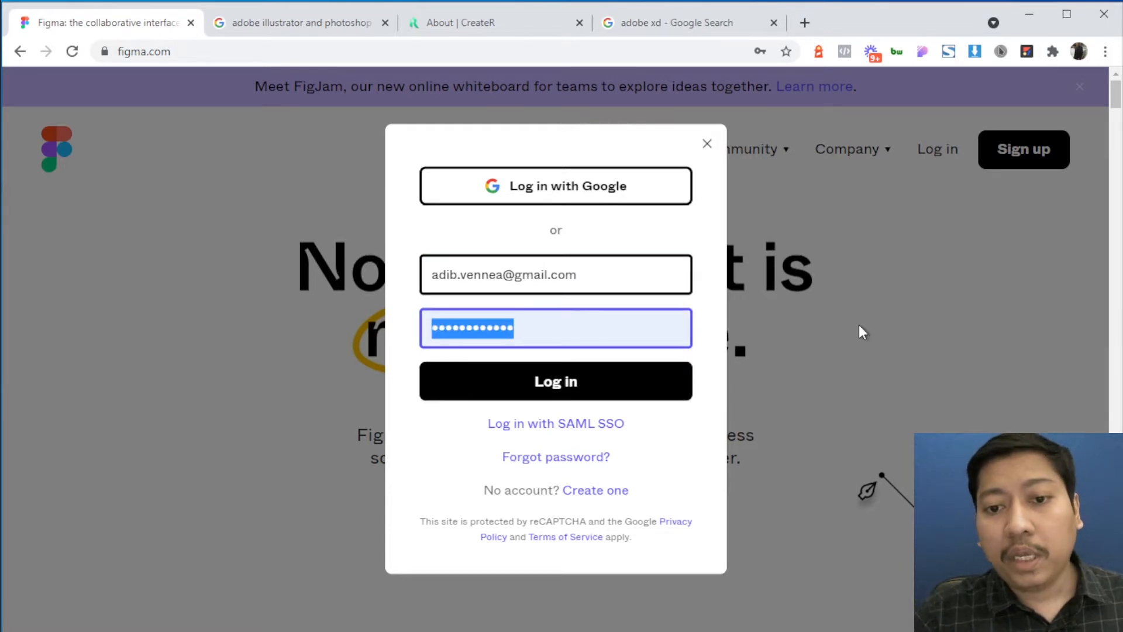
key(Return)
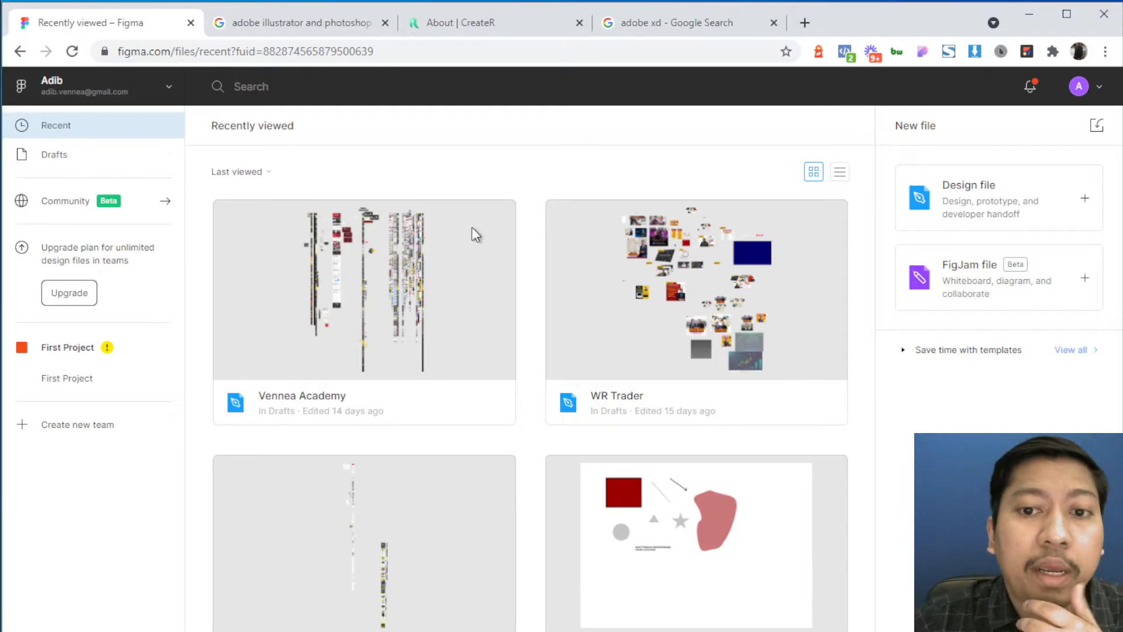
- Create a new design file and title it with the account holder's first name followed by "Test 2"
scroll(472, 228, down, 15)
scroll(643, 328, up, 3)
scroll(680, 366, up, 10)
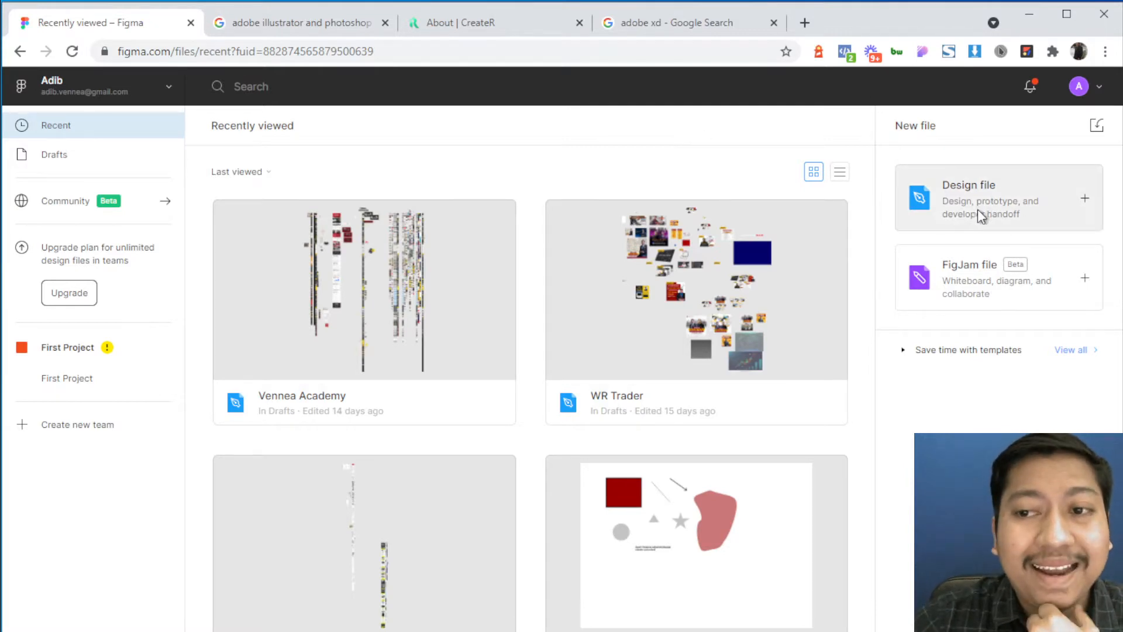
click(1059, 201)
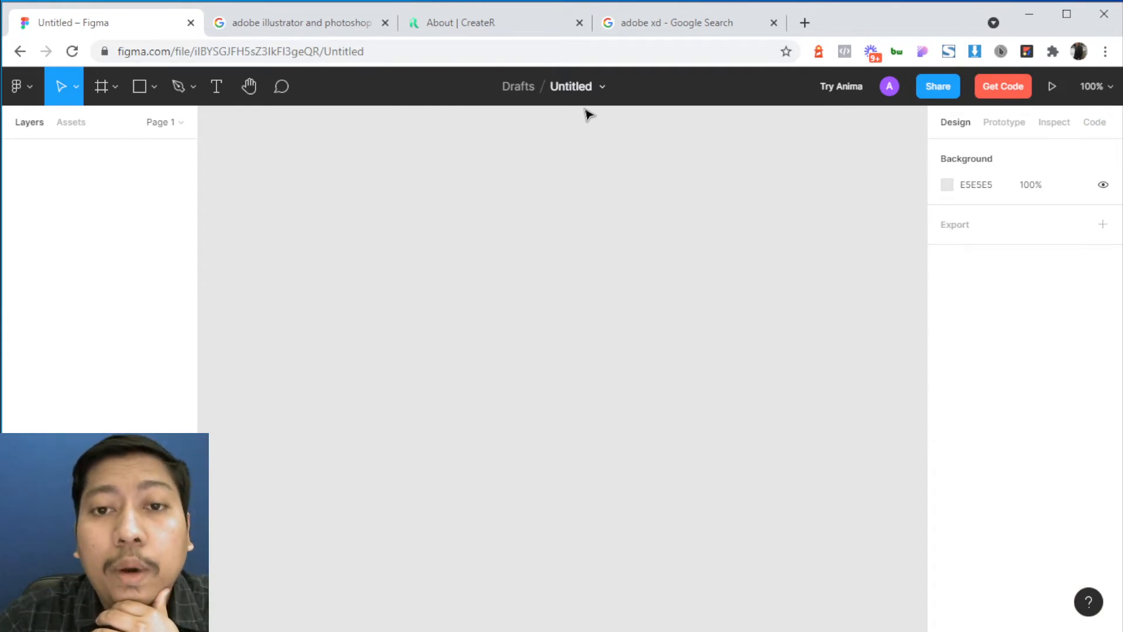
click(571, 87)
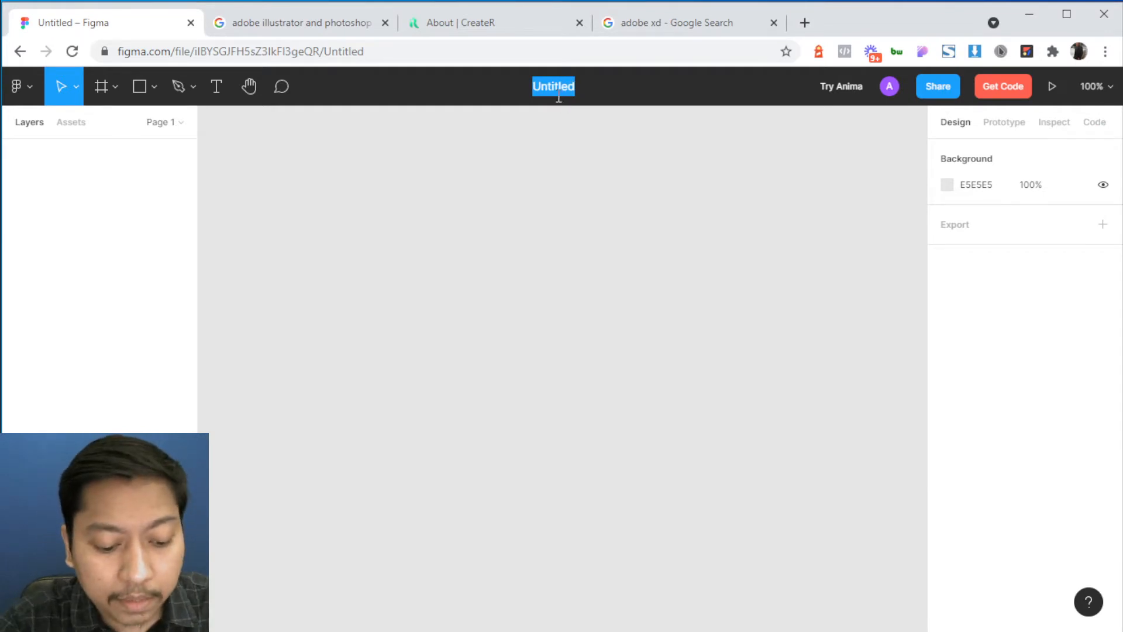
text(Adib Test 2)
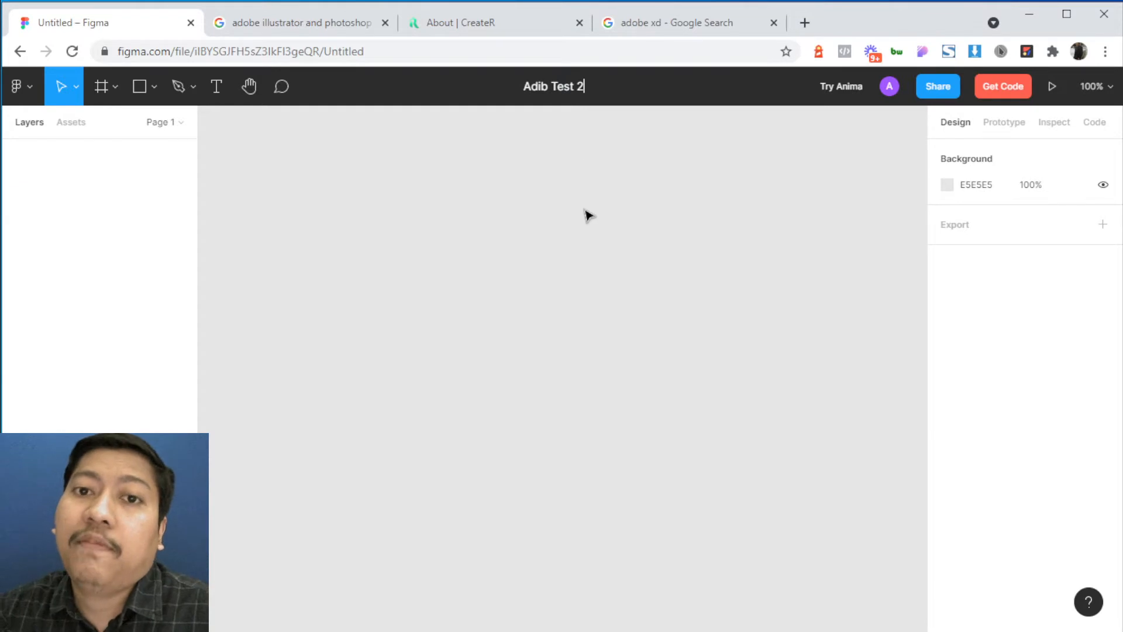
key(Return)
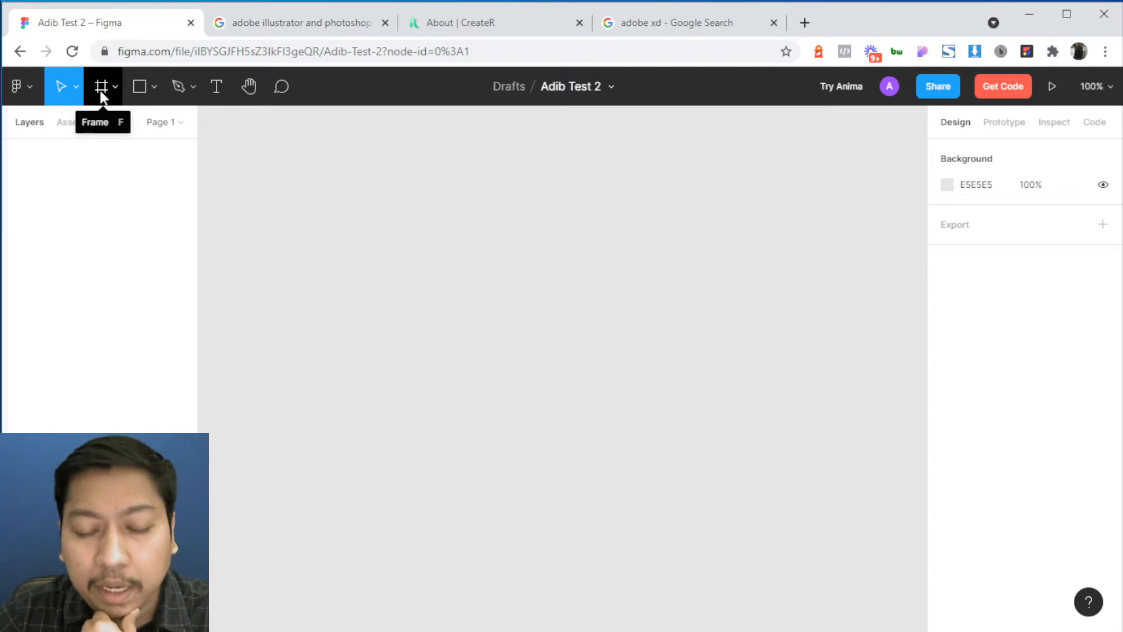
- Draw a frame about 289 × 305 on the empty canvas
click(115, 89)
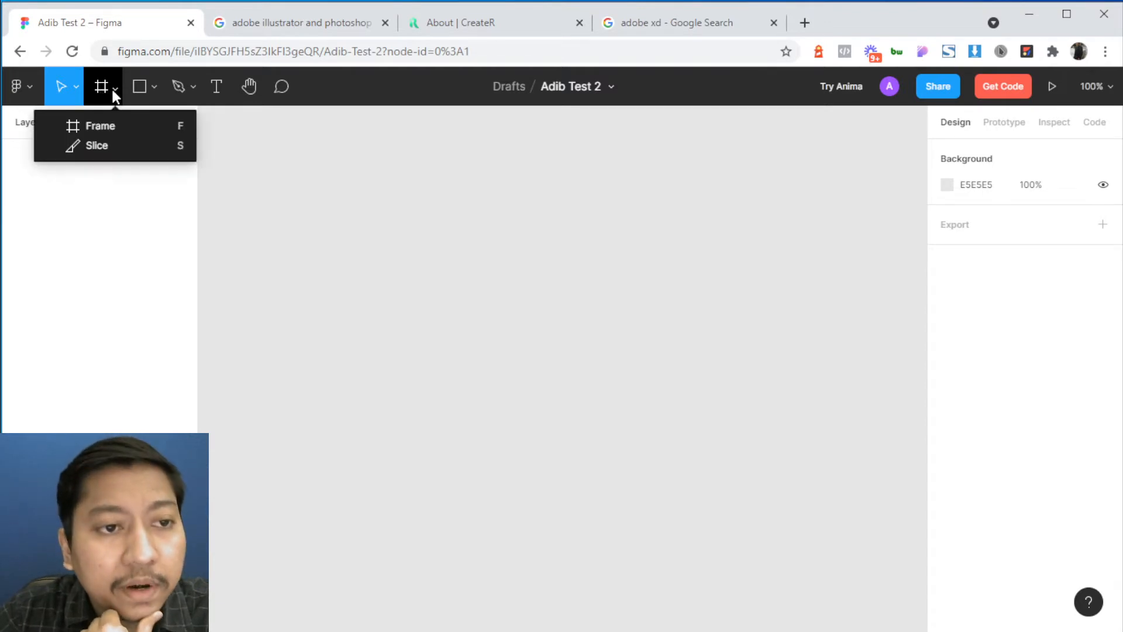
click(112, 126)
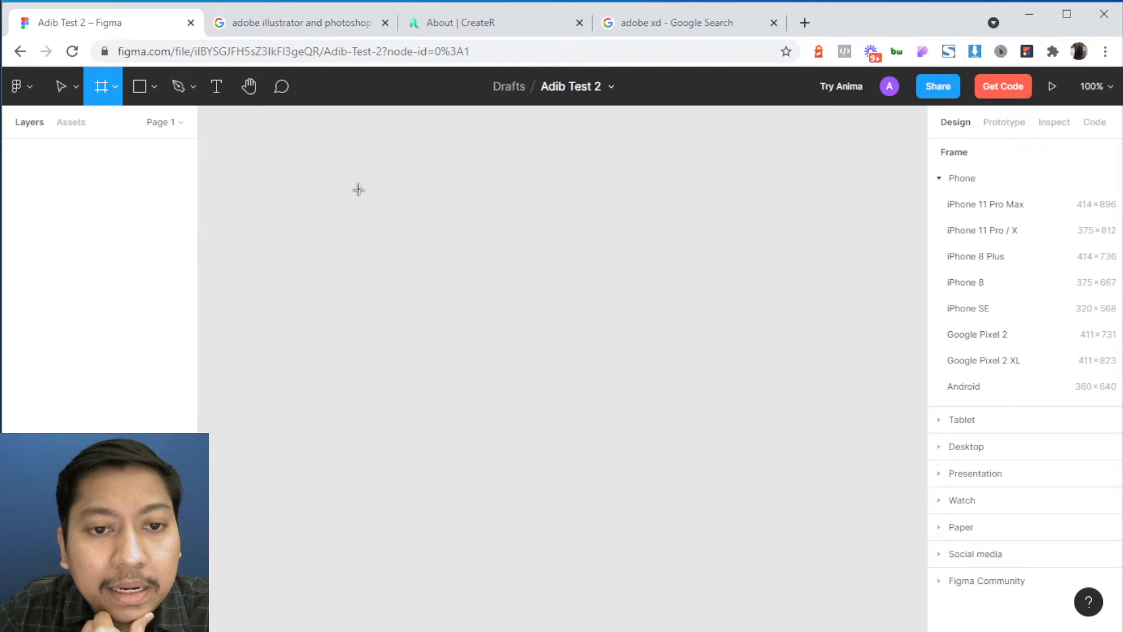
drag(345, 182, 580, 429)
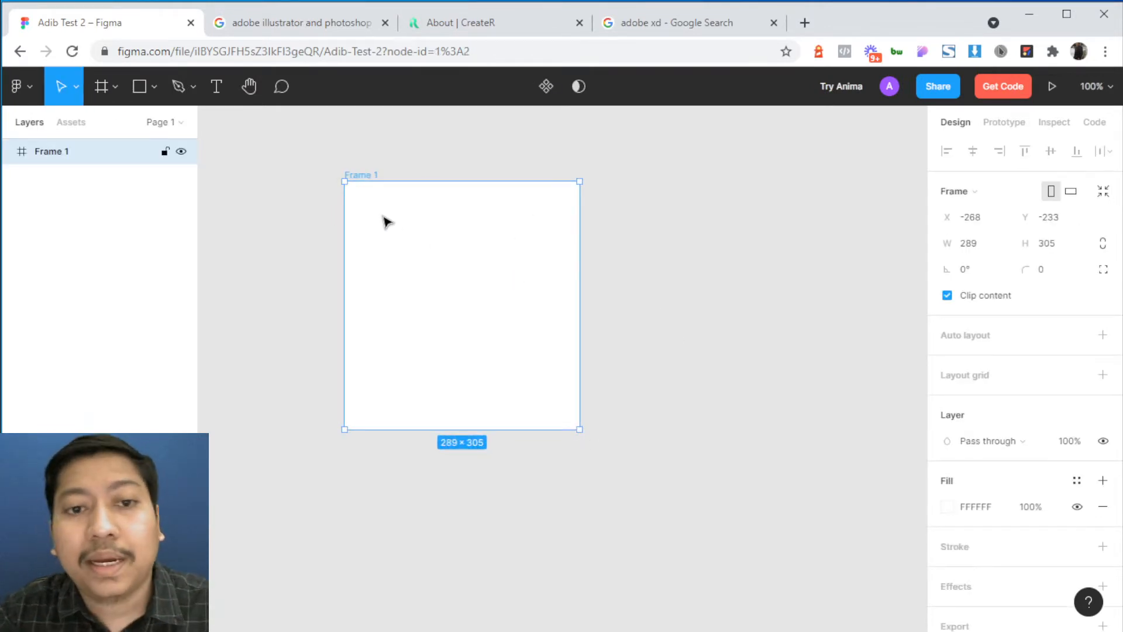
scroll(384, 208, up, 5)
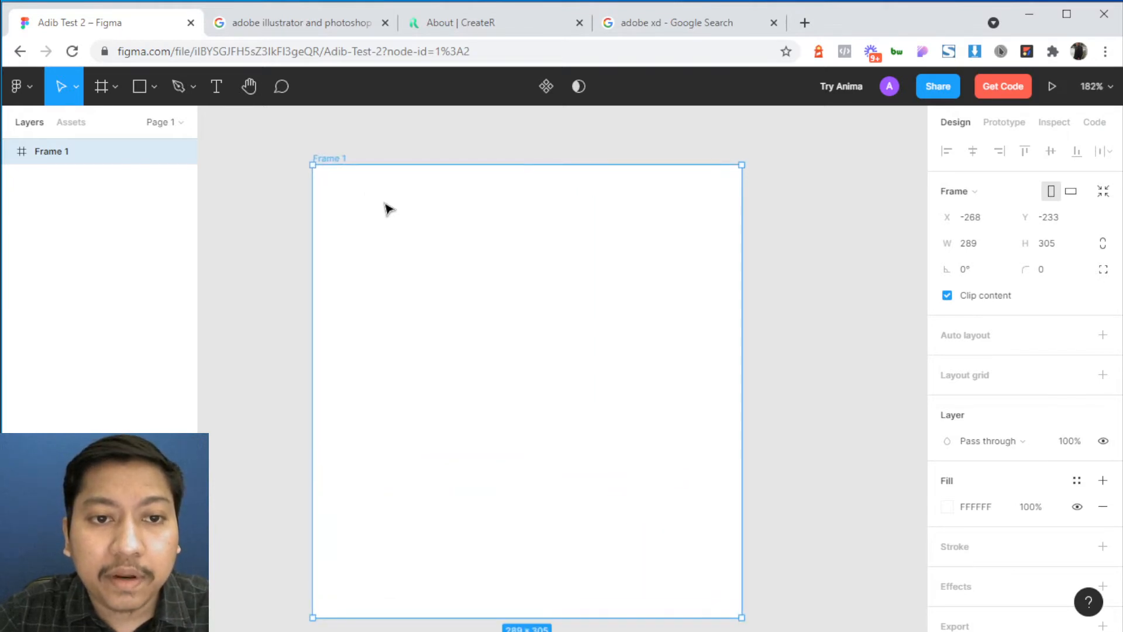
scroll(393, 208, up, 3)
scroll(393, 209, down, 4)
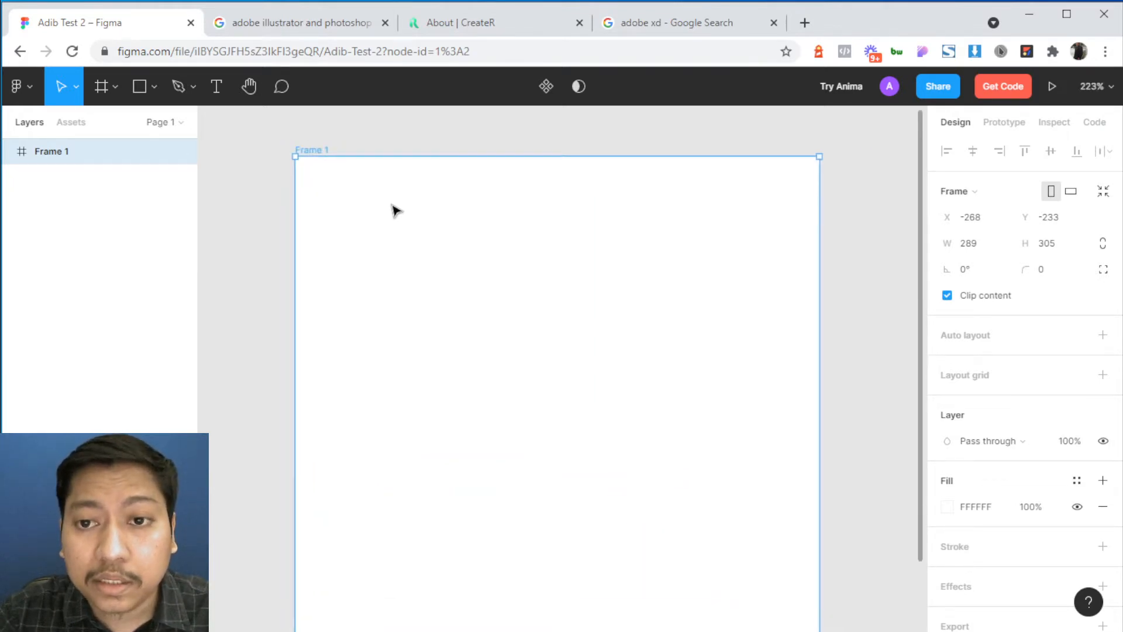
scroll(439, 222, up, 5)
scroll(440, 223, down, 3)
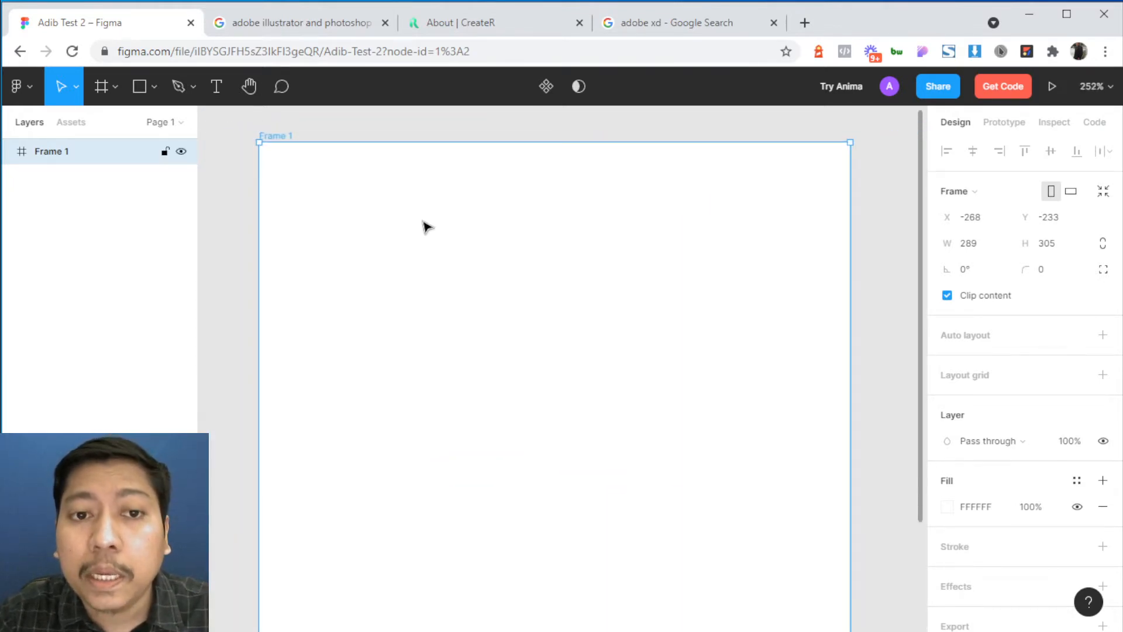
- Select the frame by its label and resize it to the iPhone 8 preset
click(234, 214)
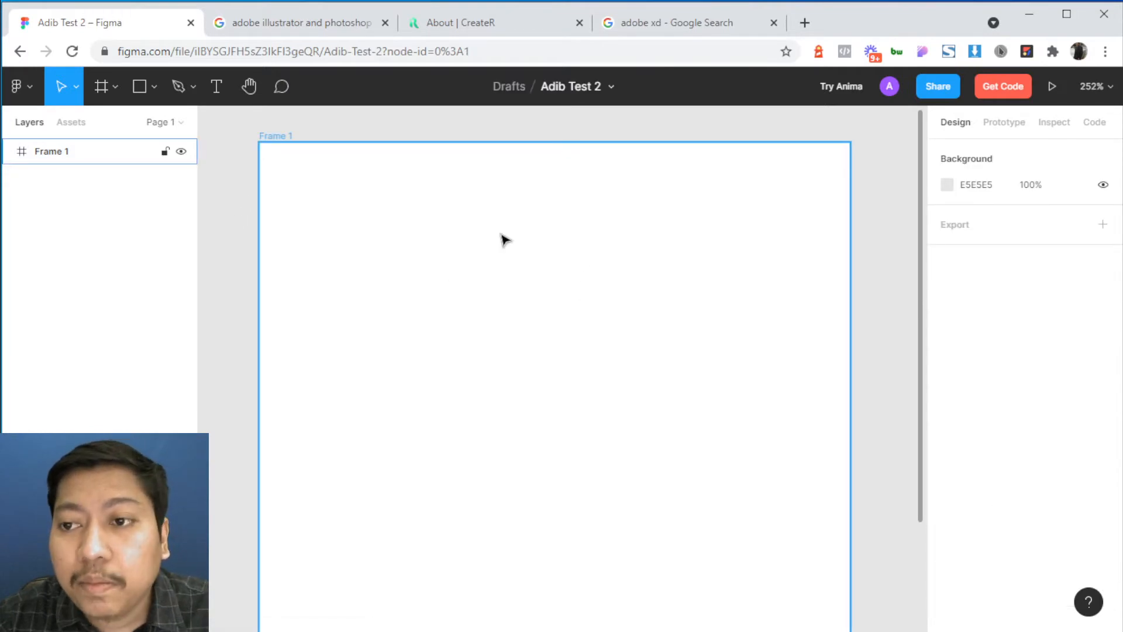
click(280, 137)
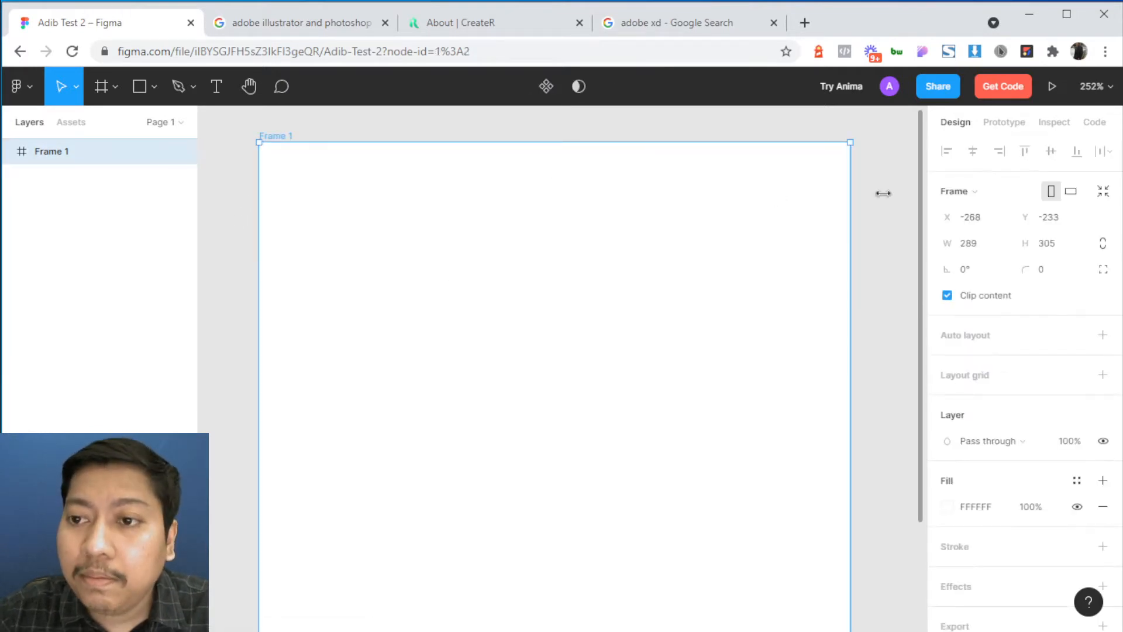
click(1023, 194)
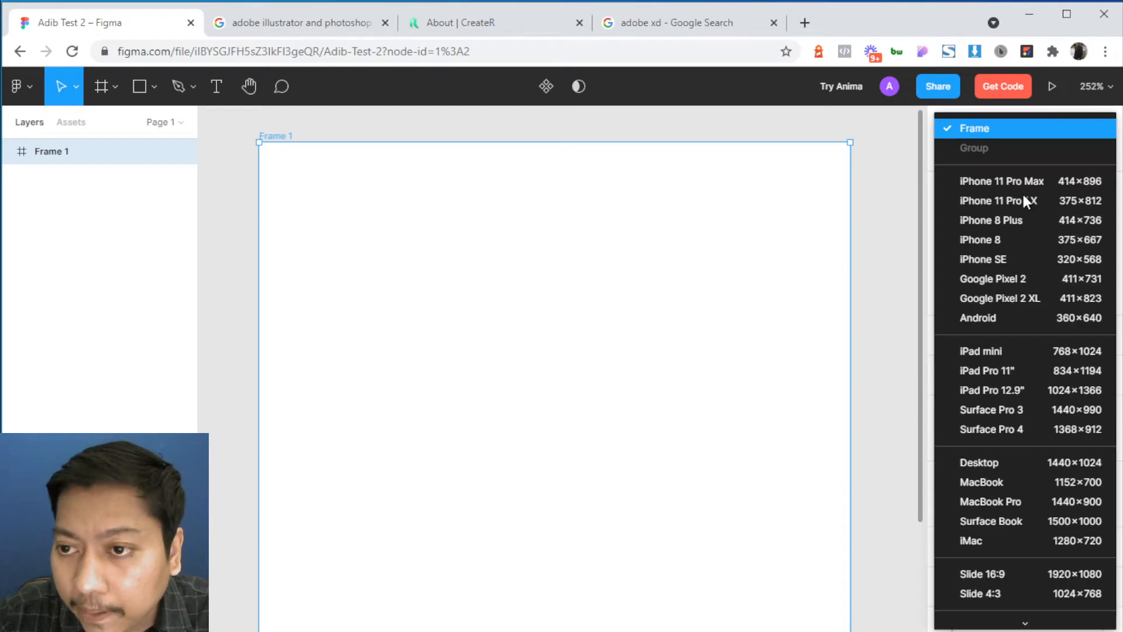
click(1012, 240)
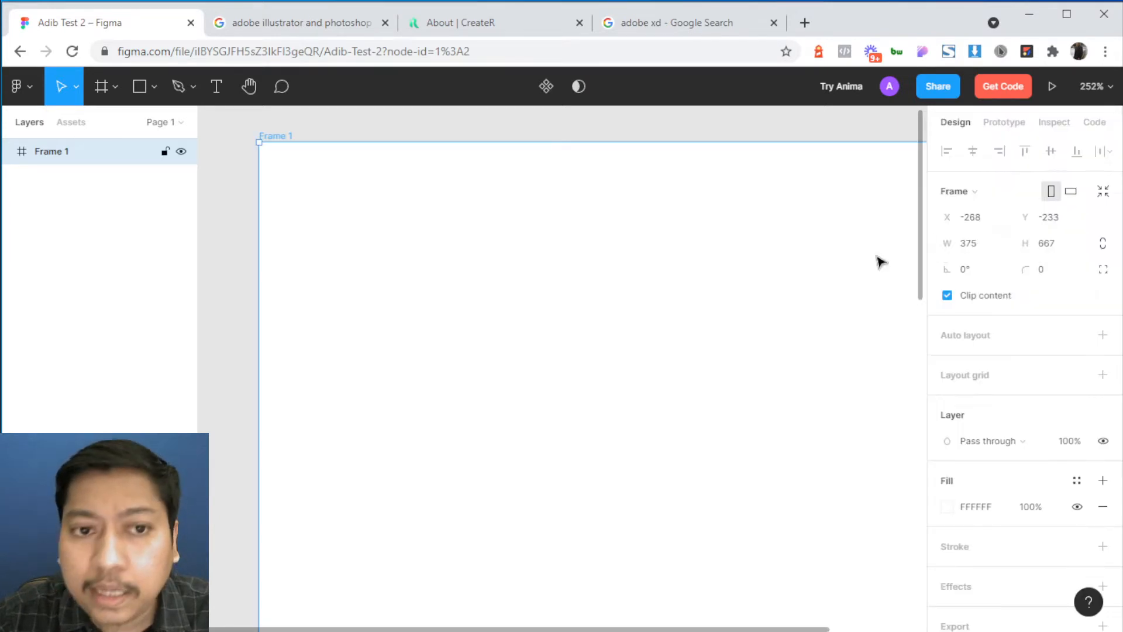
scroll(512, 253, down, 3)
scroll(477, 260, down, 5)
scroll(721, 345, down, 2)
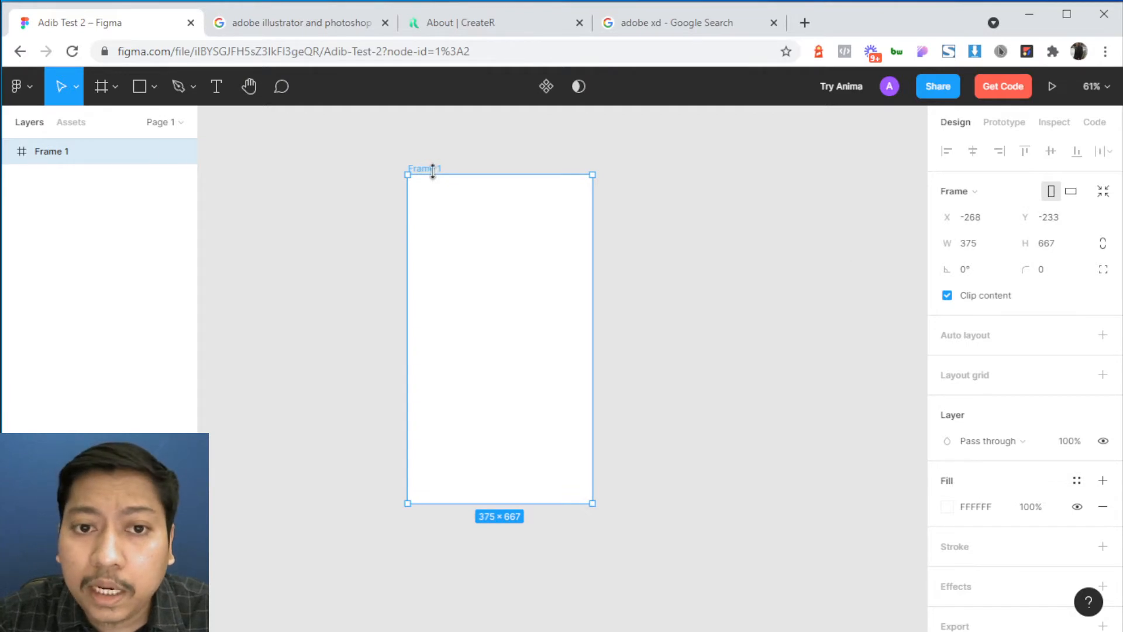
- Change the frame to the Desktop preset, 1440 × 1024
click(998, 194)
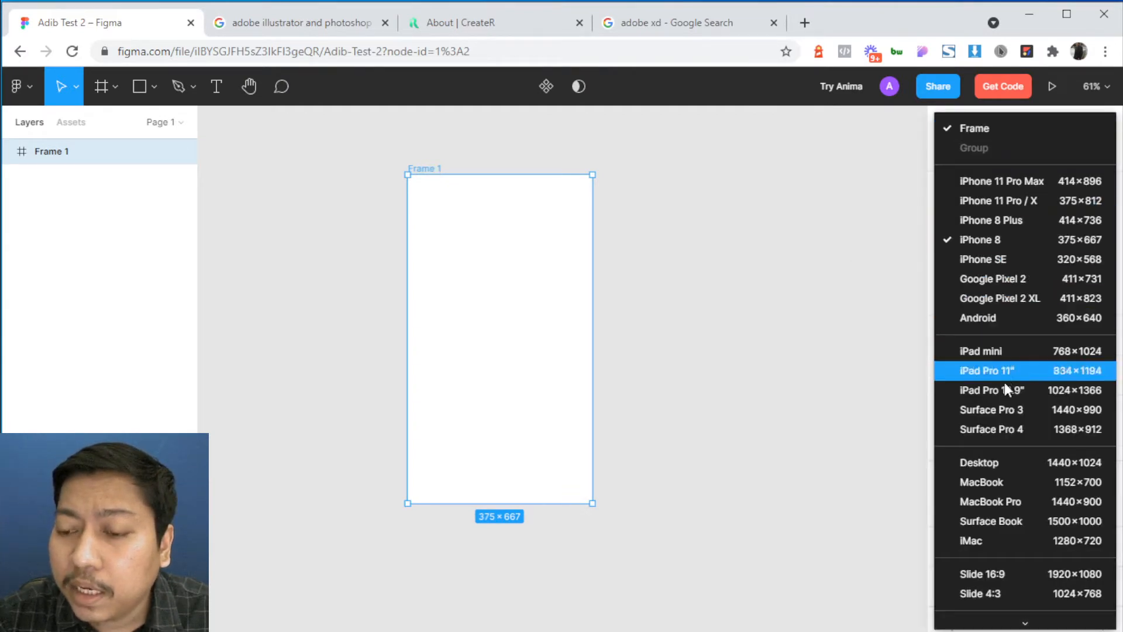
click(1011, 462)
scroll(381, 284, down, 3)
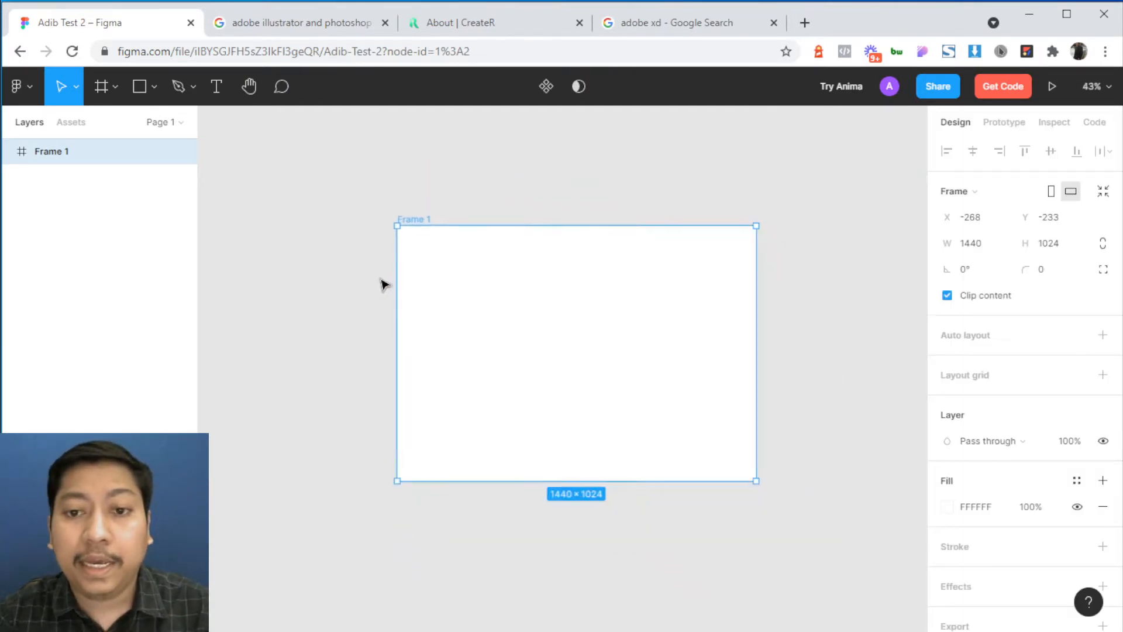
drag(616, 474, 596, 456)
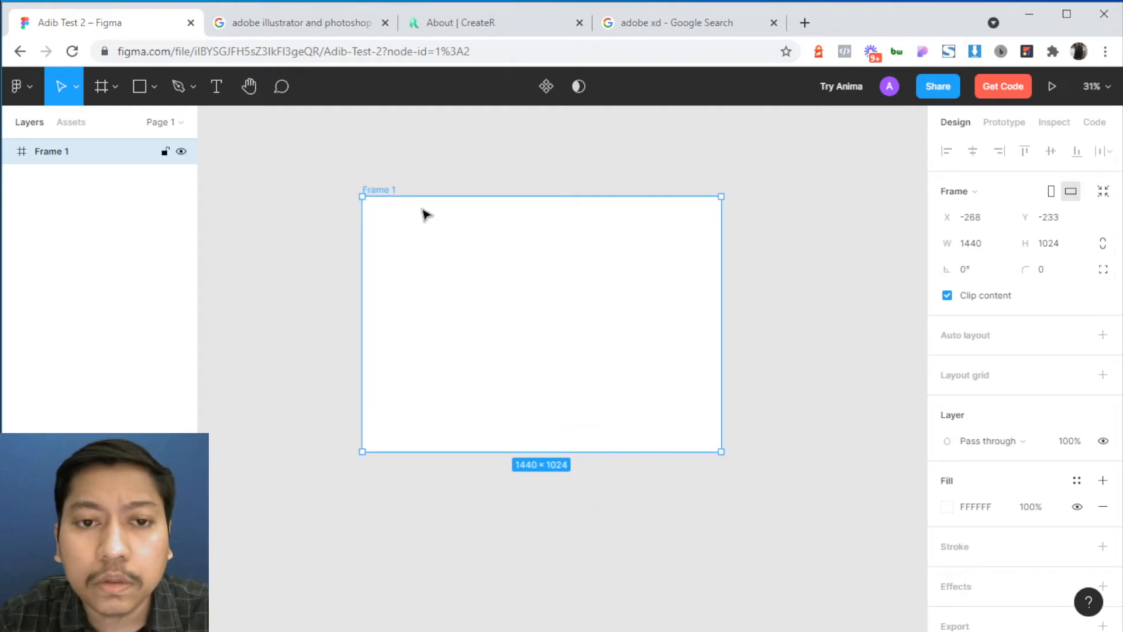
click(413, 184)
click(502, 334)
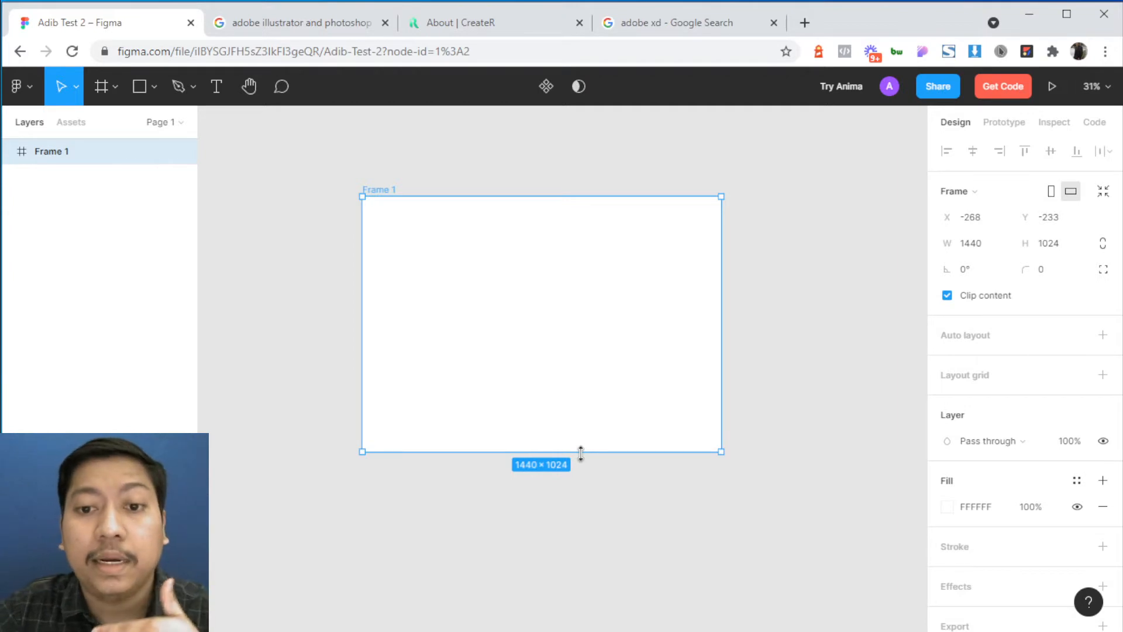
- Stretch the frame's bottom edge downward to a height of about 2560 and check its full length
drag(582, 458, 594, 582)
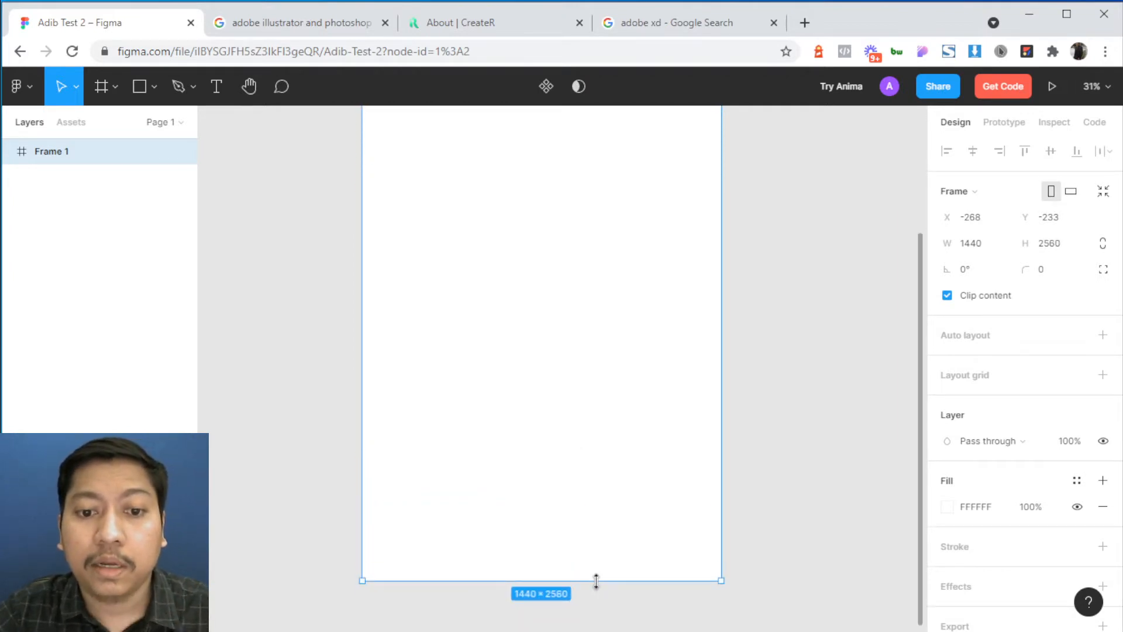
scroll(528, 490, down, 2)
scroll(529, 491, down, 2)
scroll(549, 351, up, 3)
scroll(527, 309, up, 3)
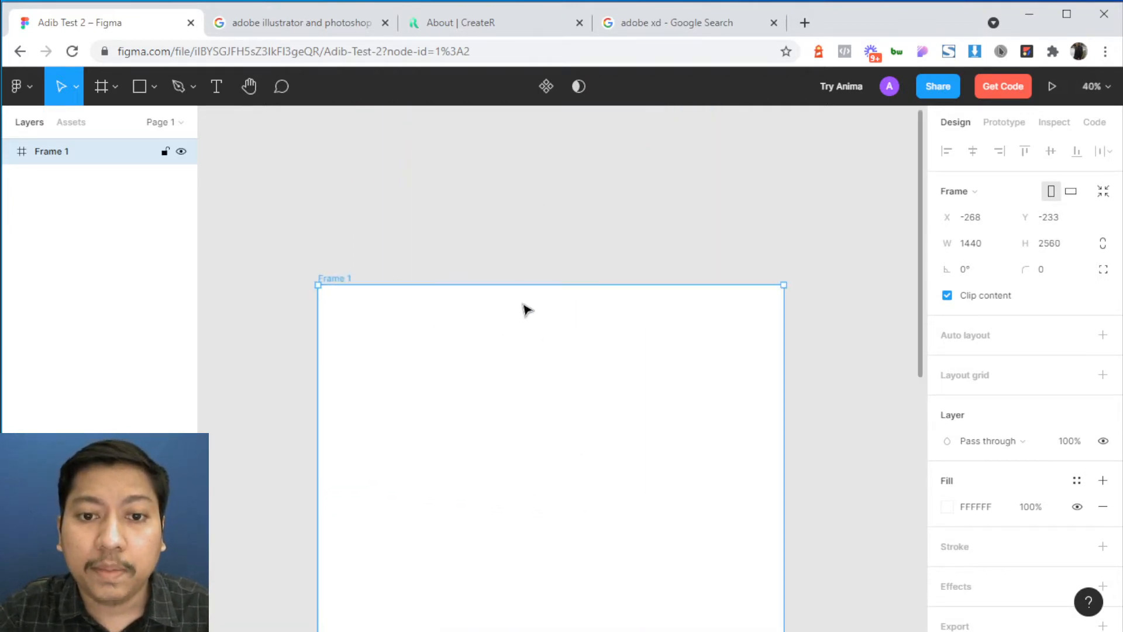
scroll(556, 273, down, 1)
scroll(555, 272, down, 3)
scroll(548, 293, down, 3)
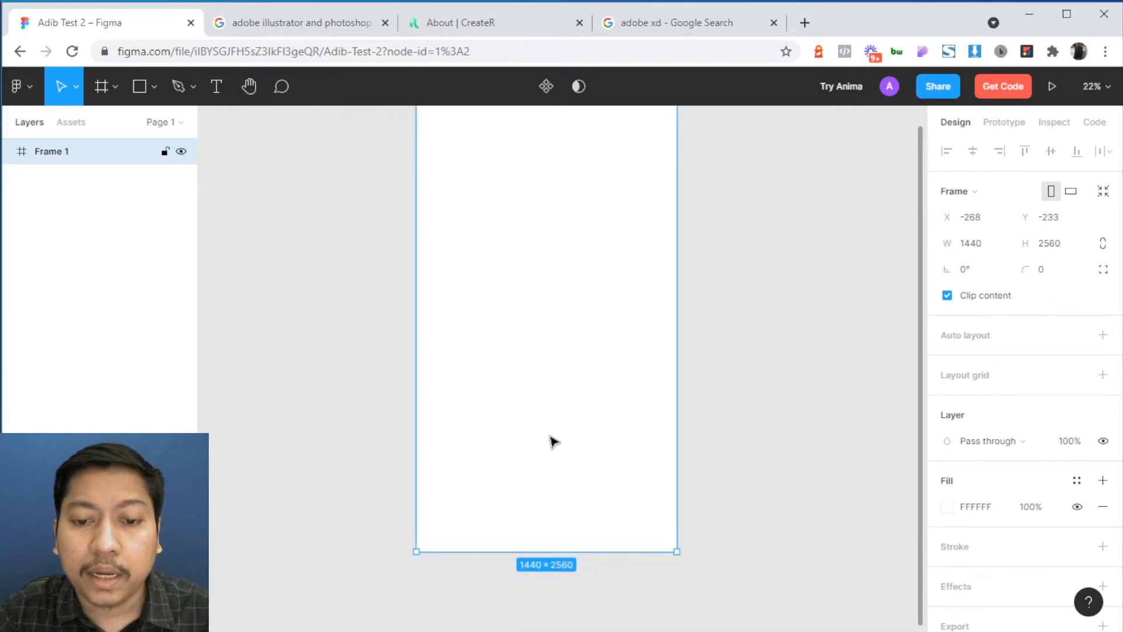
- Shorten the frame from its bottom edge to a height of about 921
drag(556, 548, 565, 316)
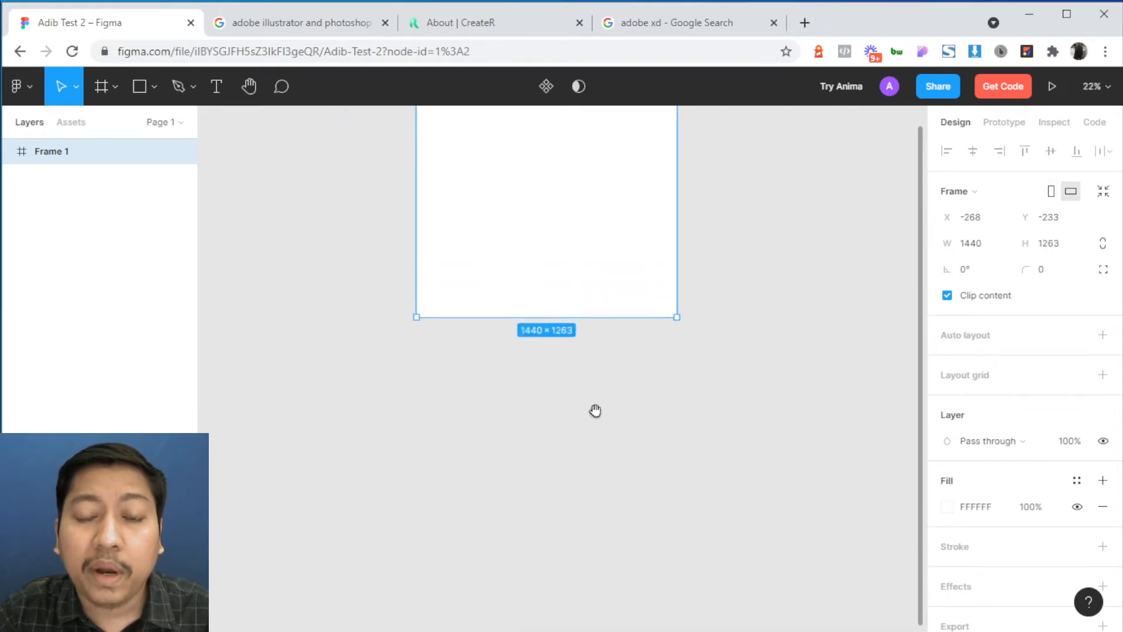
scroll(585, 444, up, 2)
drag(575, 454, 577, 381)
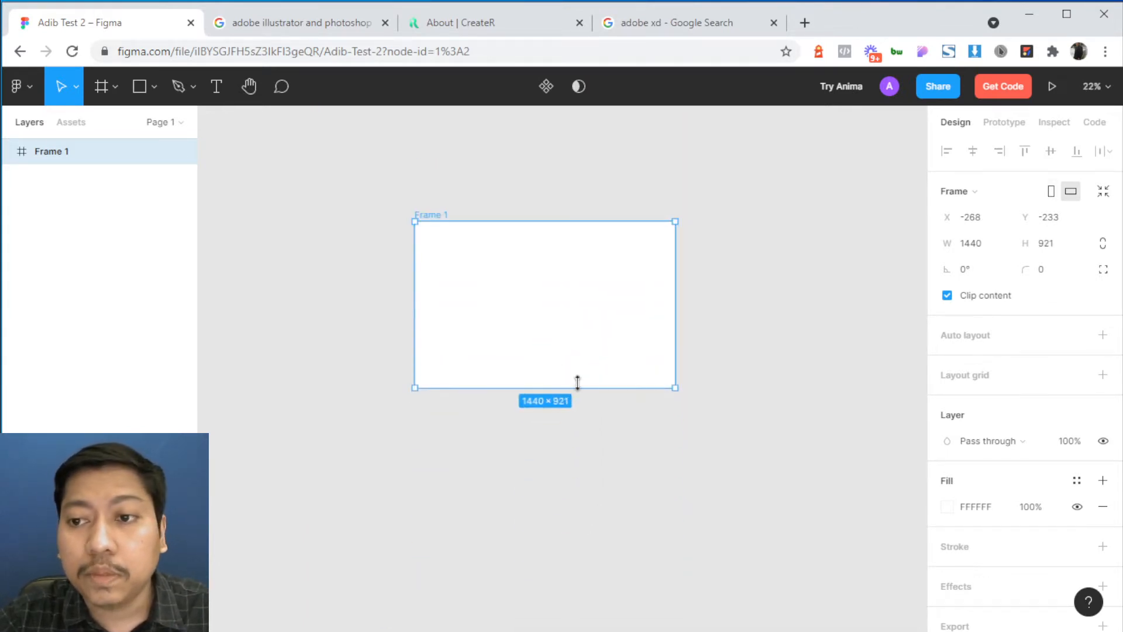
- Resize the frame to the A4 paper preset, 595 × 842
click(959, 194)
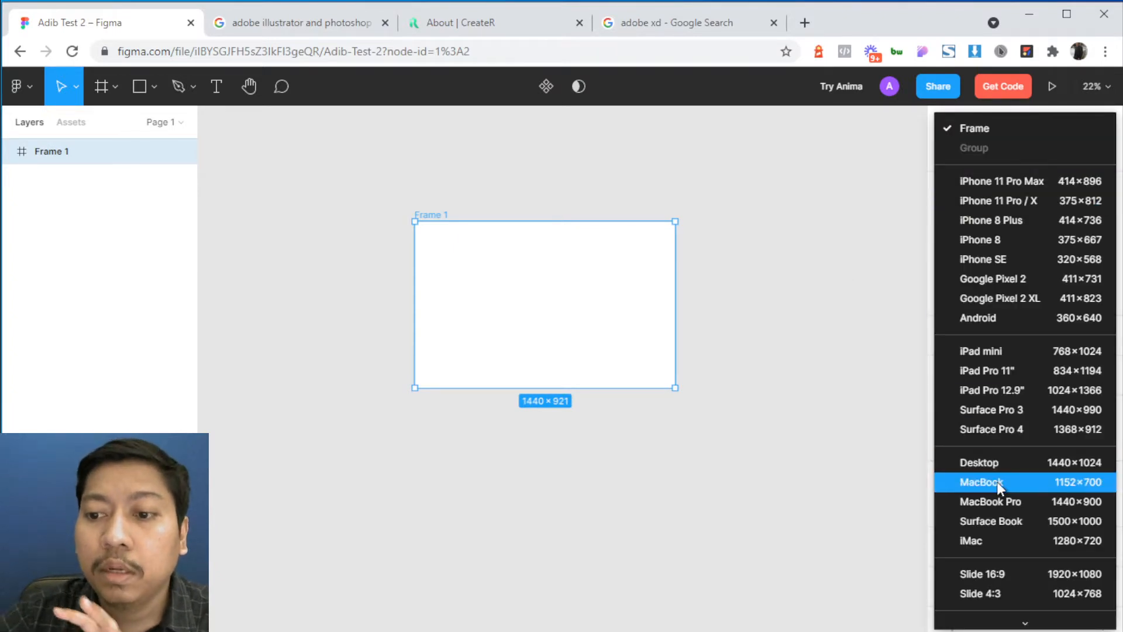
scroll(1020, 503, down, 8)
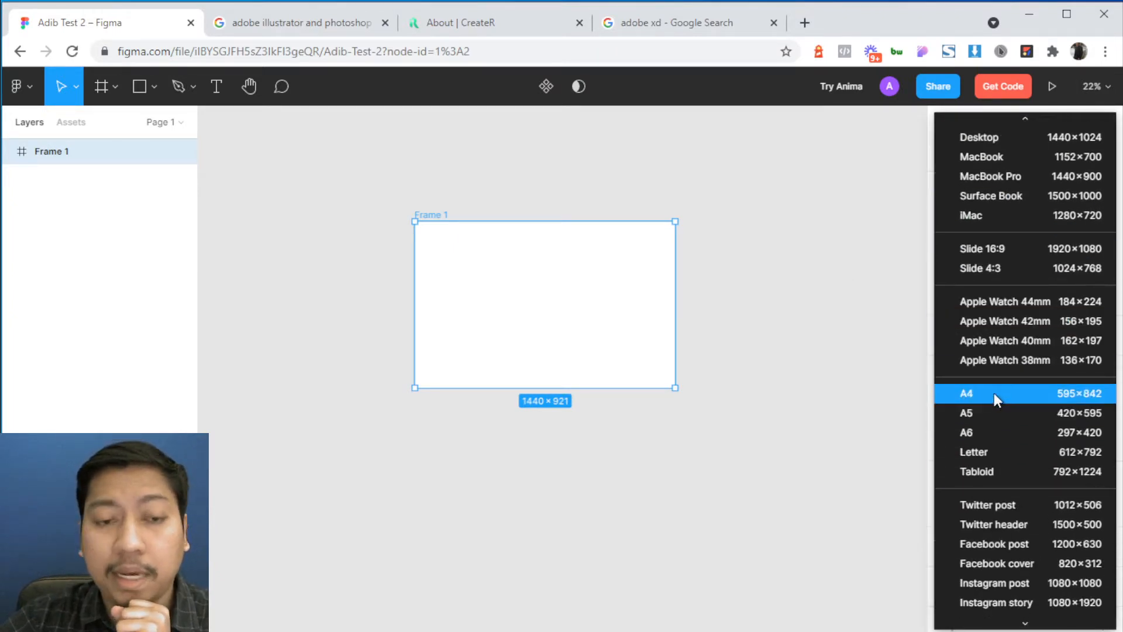
click(994, 392)
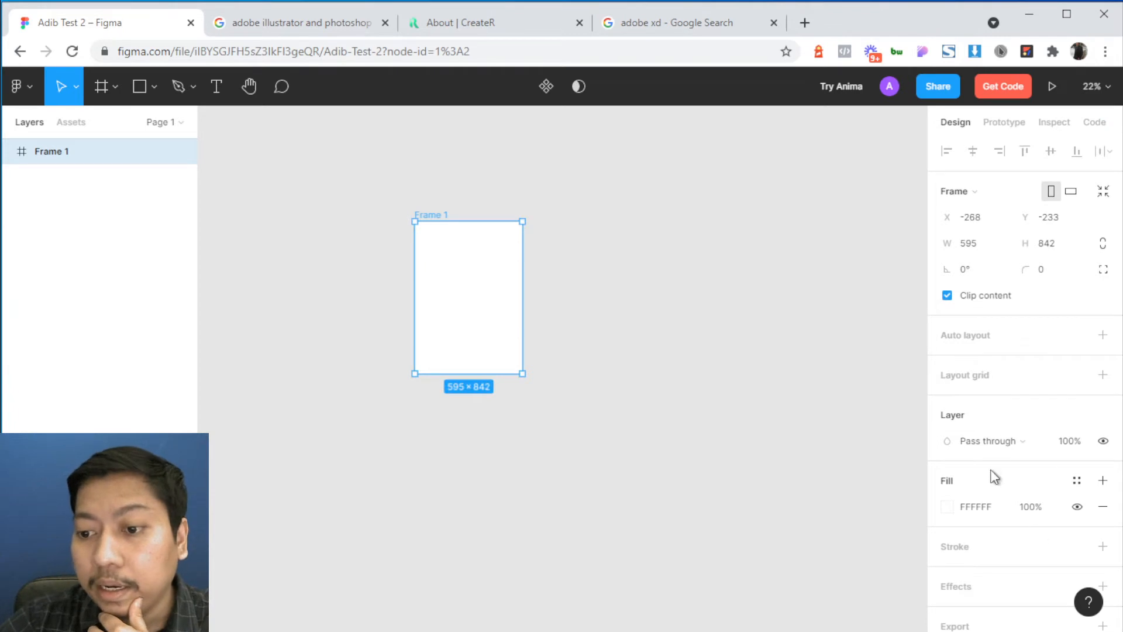
- Switch the frame to the Facebook cover preset, 820 × 312
scroll(994, 433, down, 1)
scroll(995, 269, up, 1)
click(978, 194)
scroll(1016, 409, down, 5)
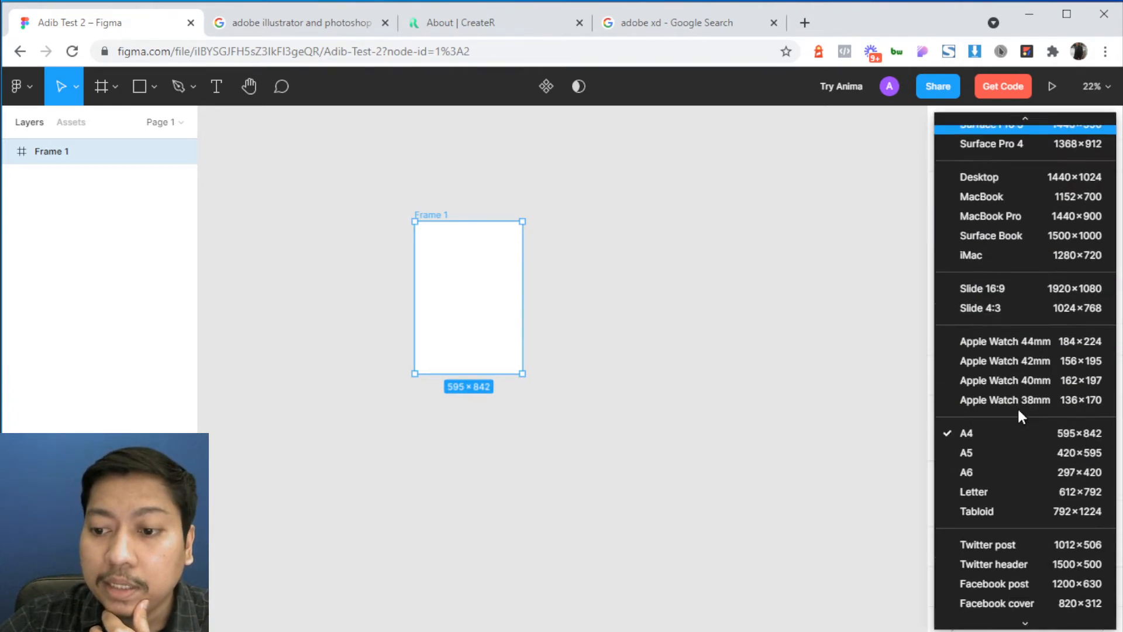
scroll(1021, 416, down, 3)
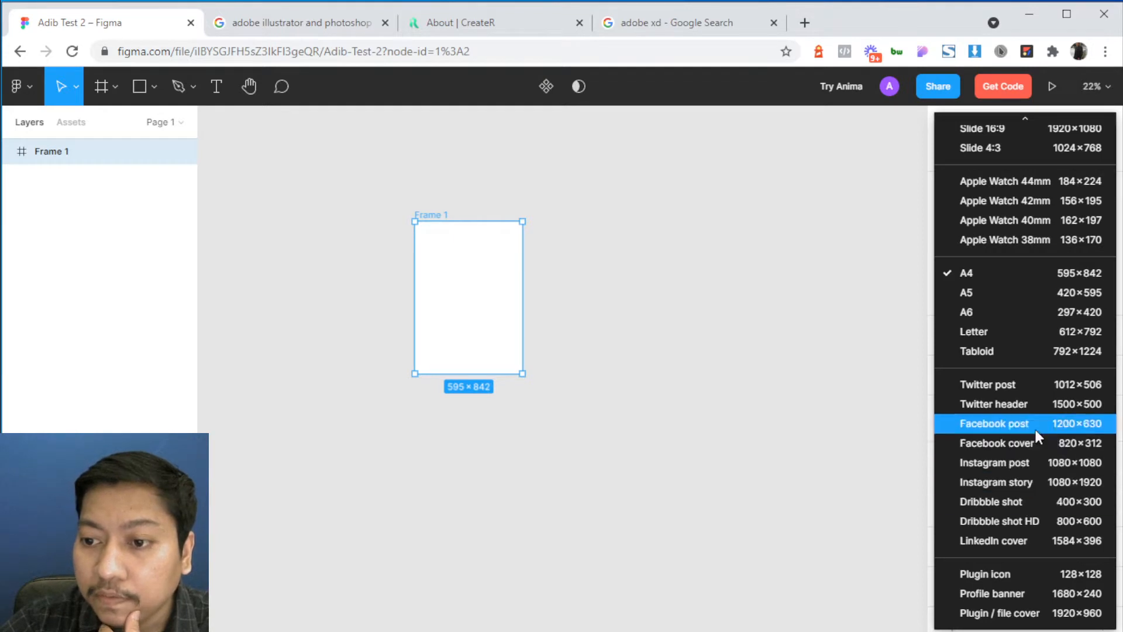
click(1035, 443)
scroll(459, 221, up, 3)
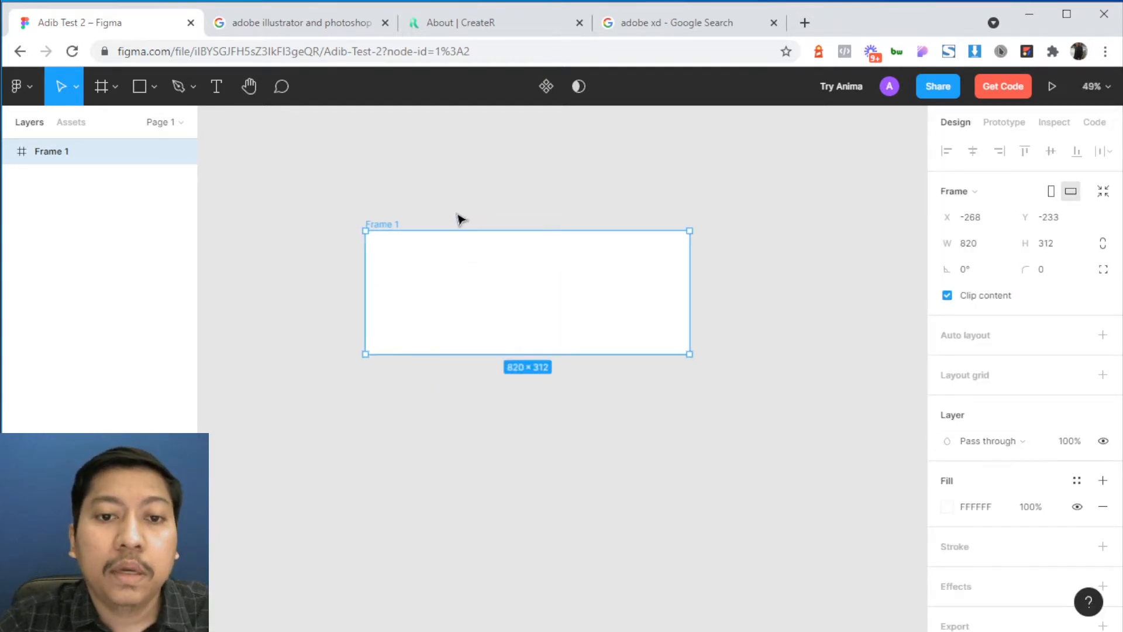
- Draw a rectangle about 82 × 98 inside the frame near its upper-left corner
scroll(459, 220, up, 2)
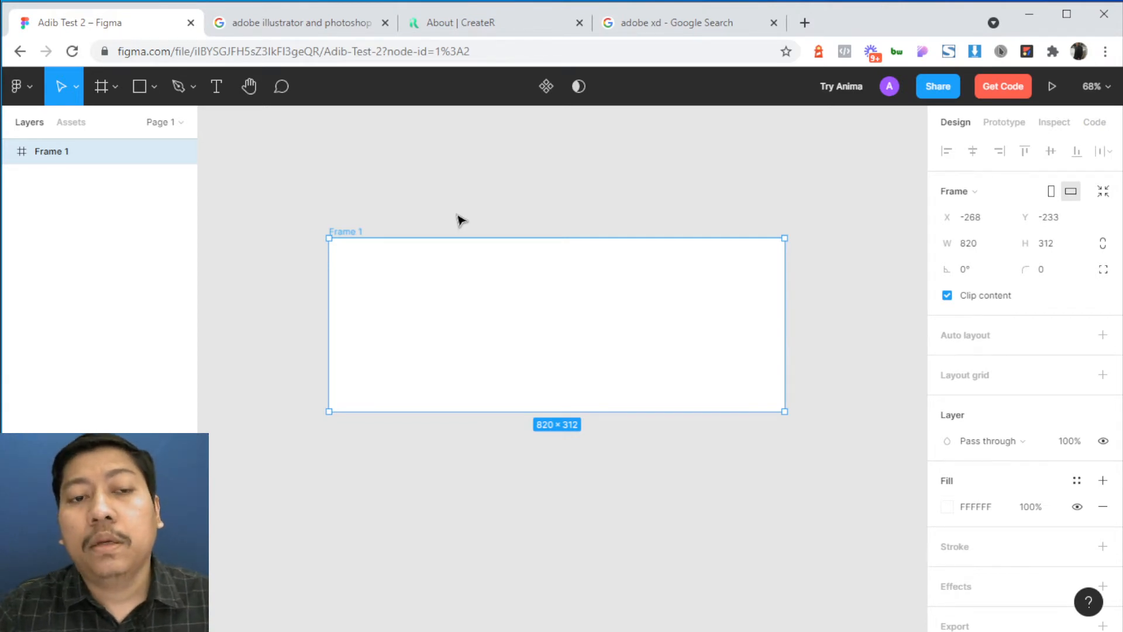
click(460, 220)
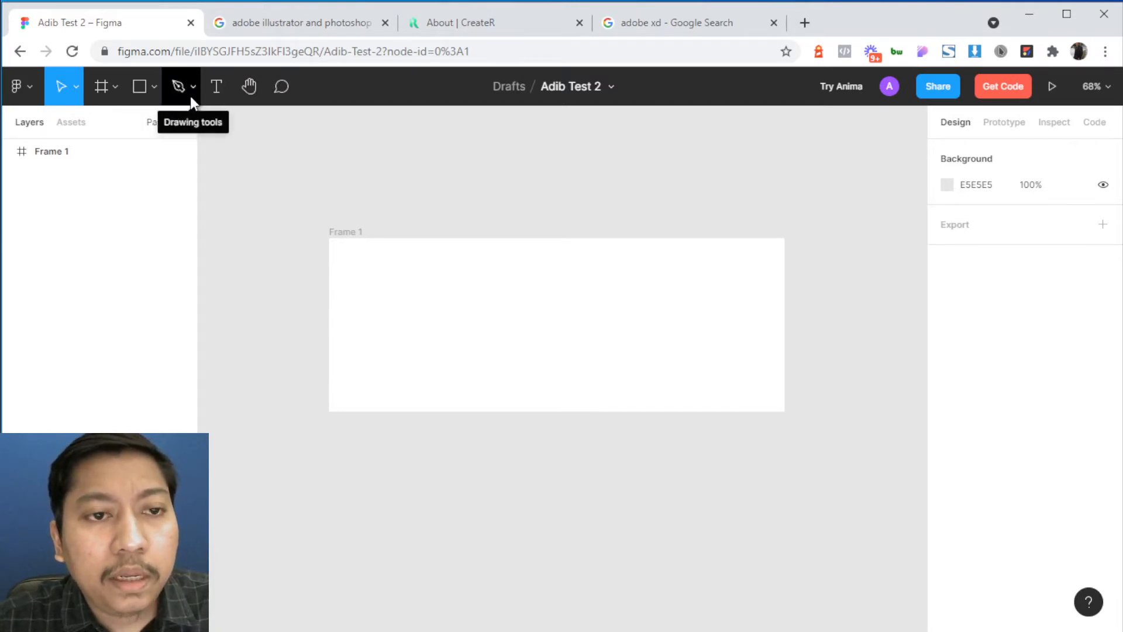
click(155, 89)
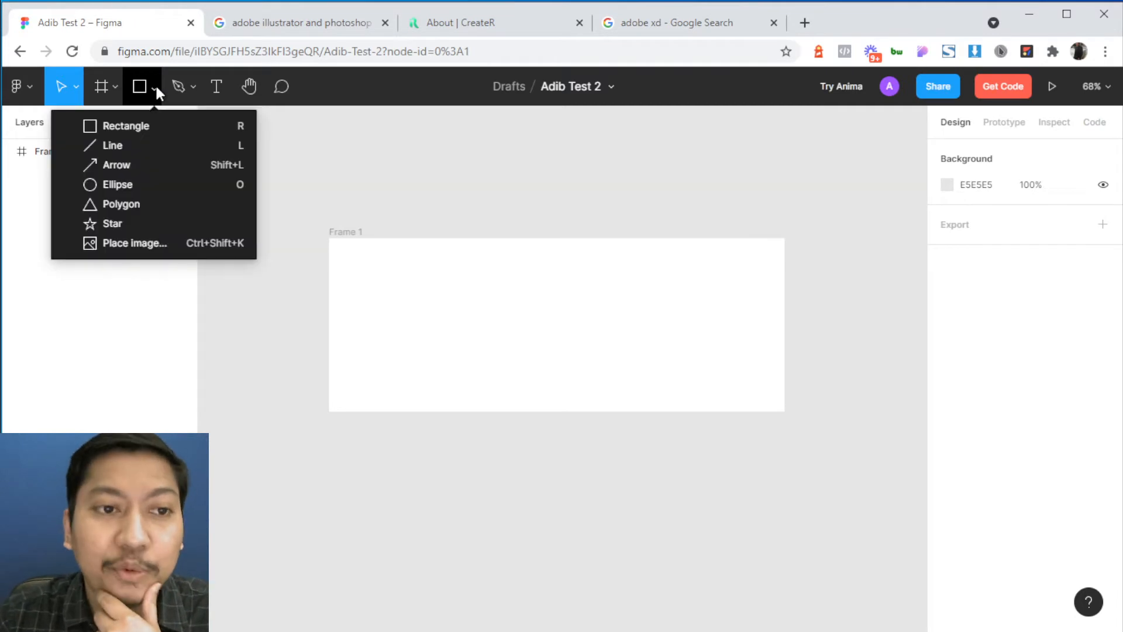
click(123, 125)
drag(376, 276, 422, 331)
scroll(420, 291, up, 3)
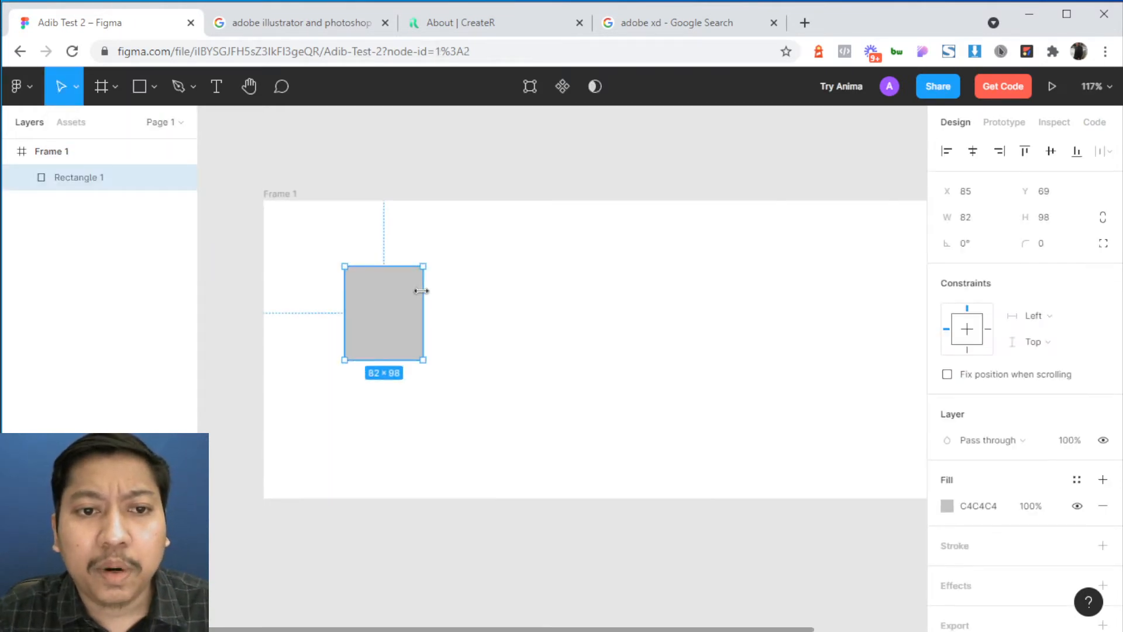
- Extend the frame's bottom edge to a height of about 586 and move the rectangle up to about X 88, Y 56
click(273, 196)
drag(713, 500, 707, 584)
key(shift+1)
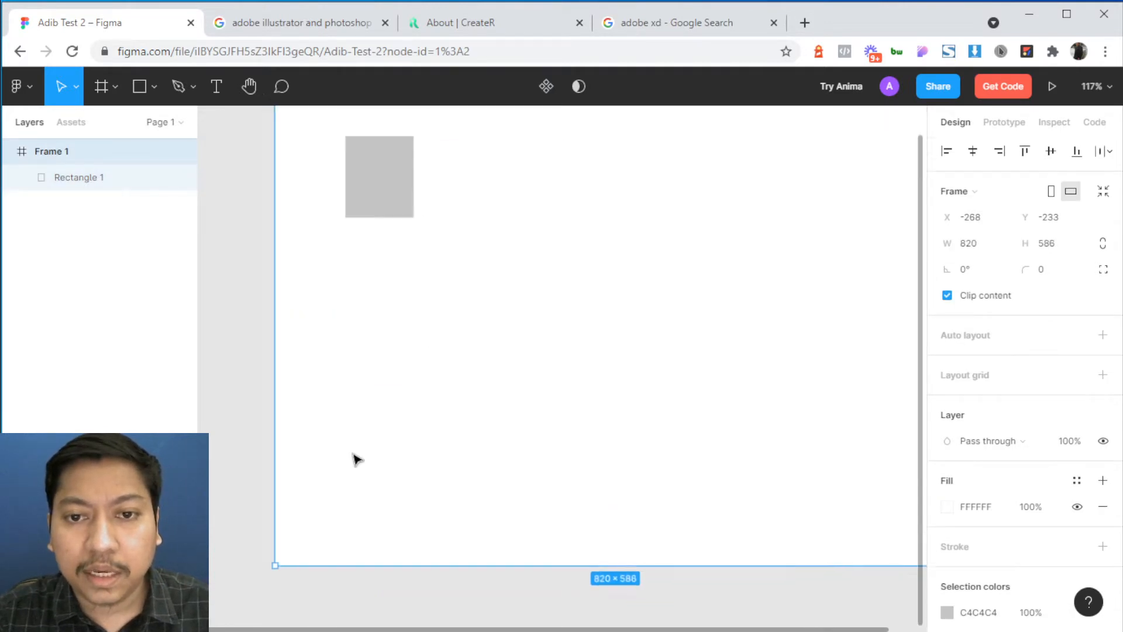
click(364, 234)
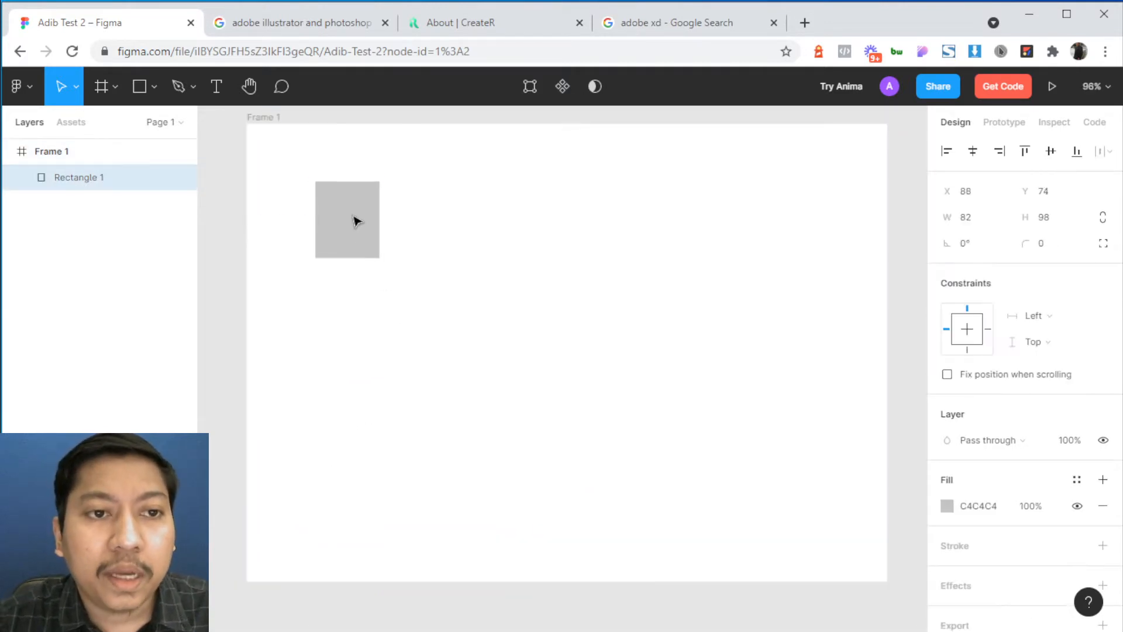
drag(336, 227, 333, 223)
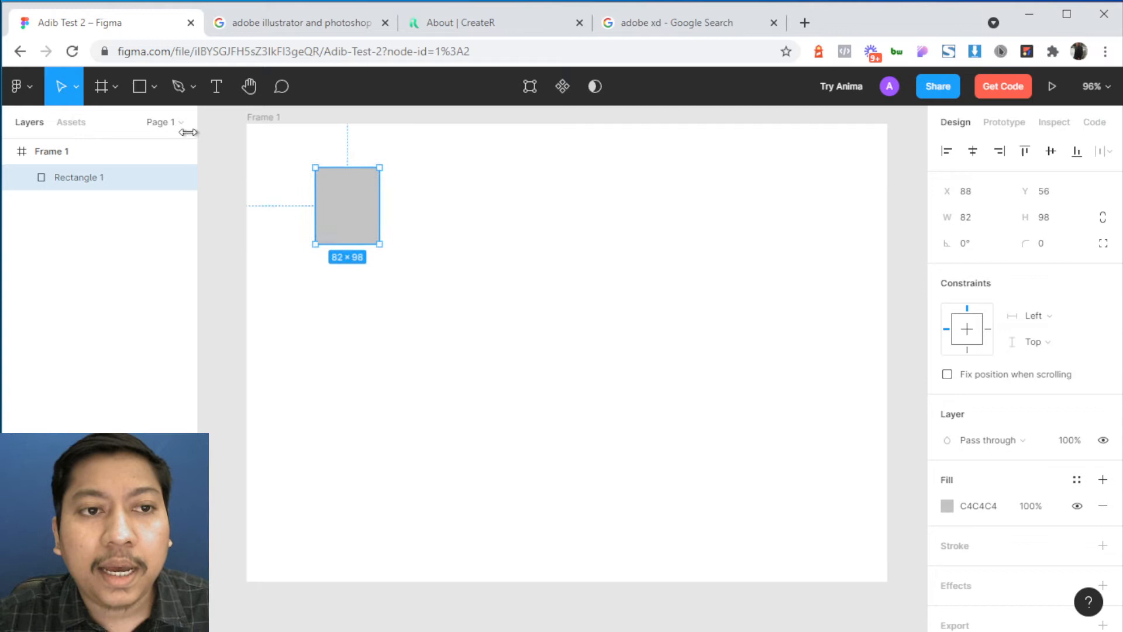
- Draw a diagonal line about 138 long, sloping down to the right, beside the rectangle
click(153, 86)
click(139, 145)
drag(430, 187, 513, 254)
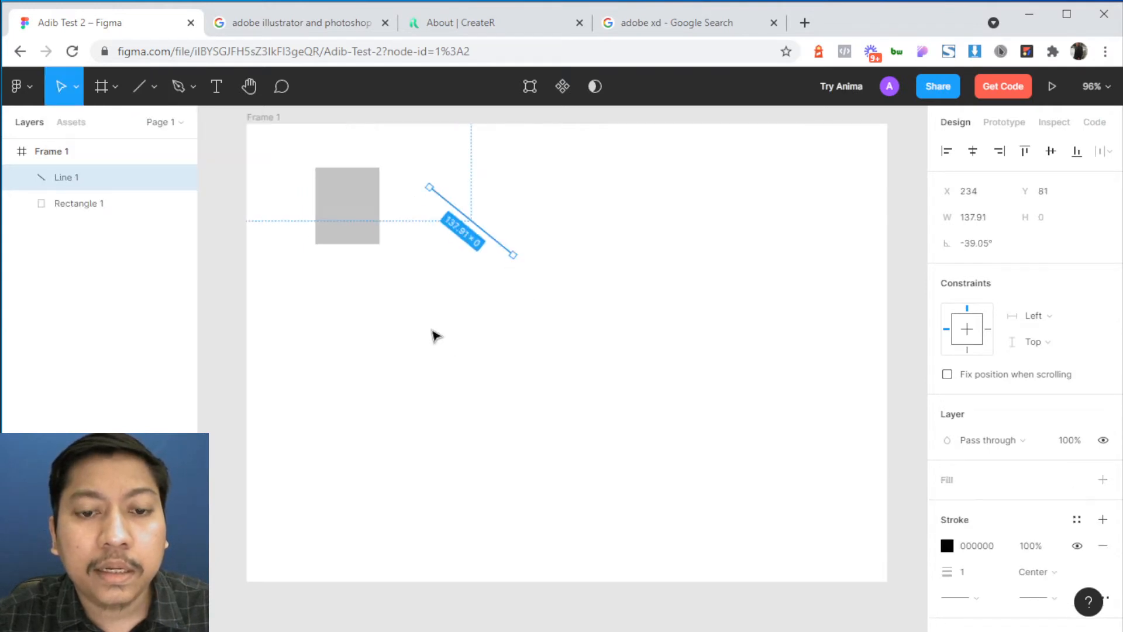
click(431, 315)
- Change the rectangle's fill colour to bright red, FF0101
click(356, 222)
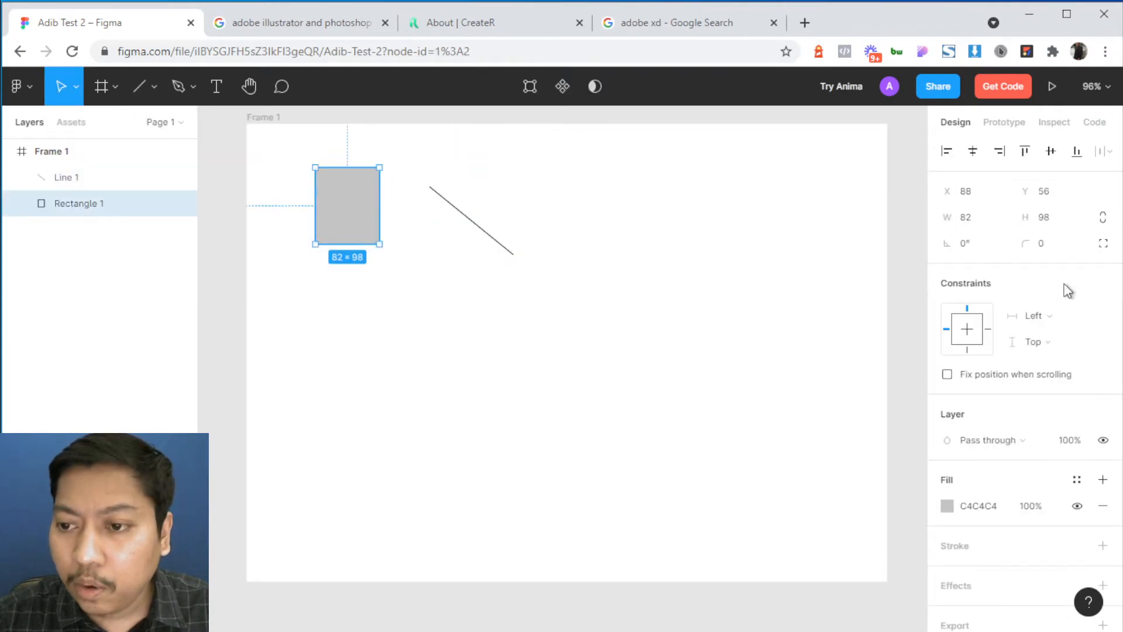
scroll(982, 258, down, 1)
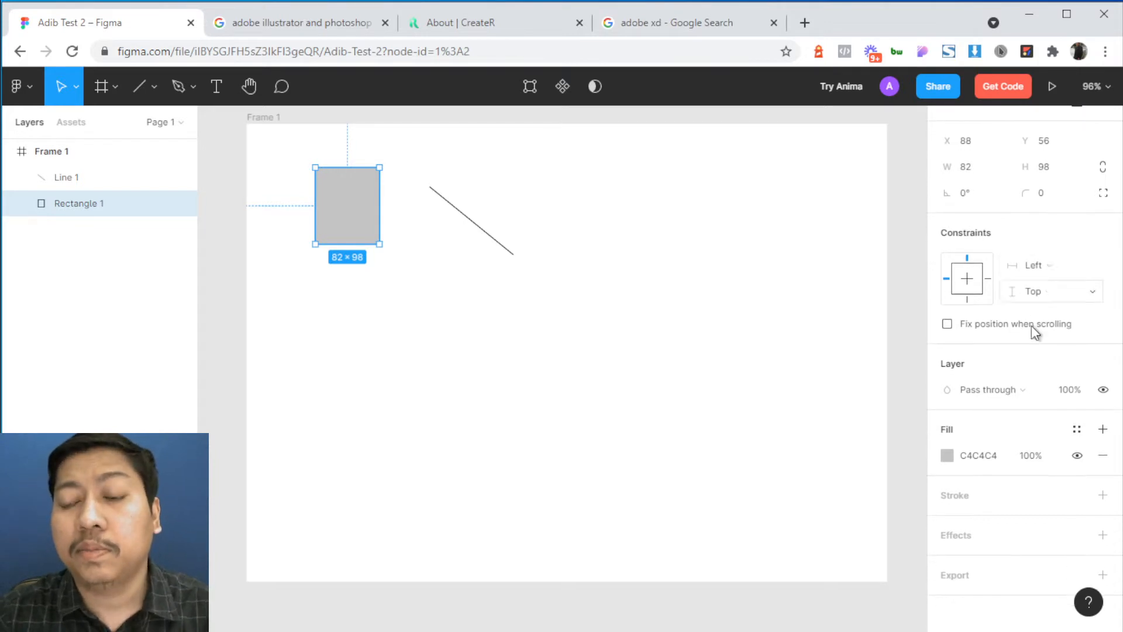
scroll(1035, 332, up, 1)
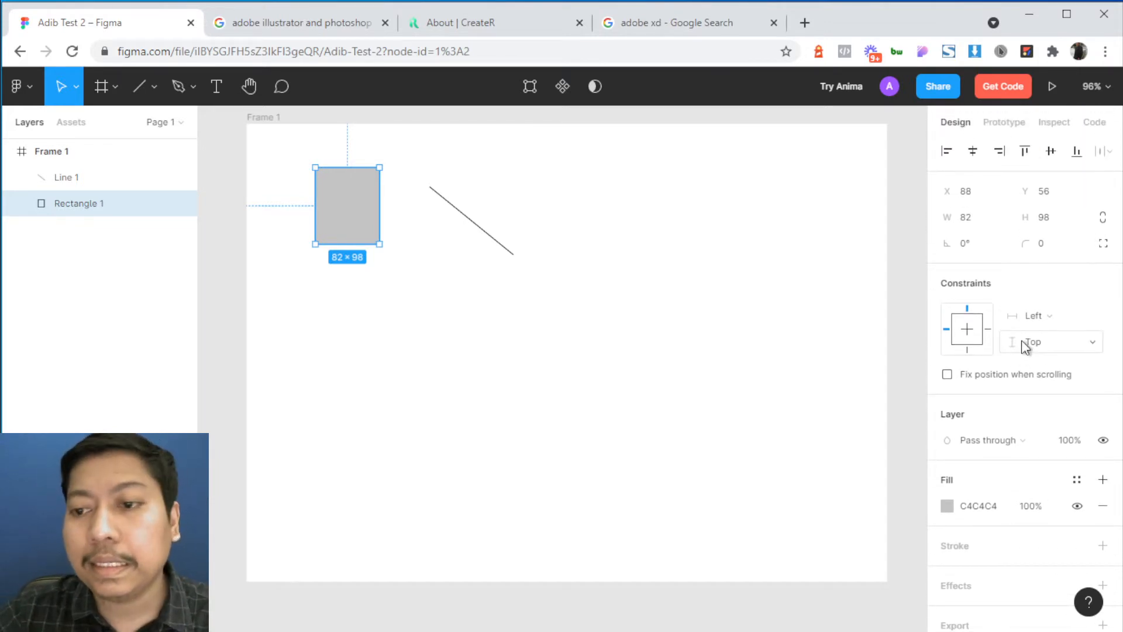
click(948, 506)
drag(860, 351, 928, 229)
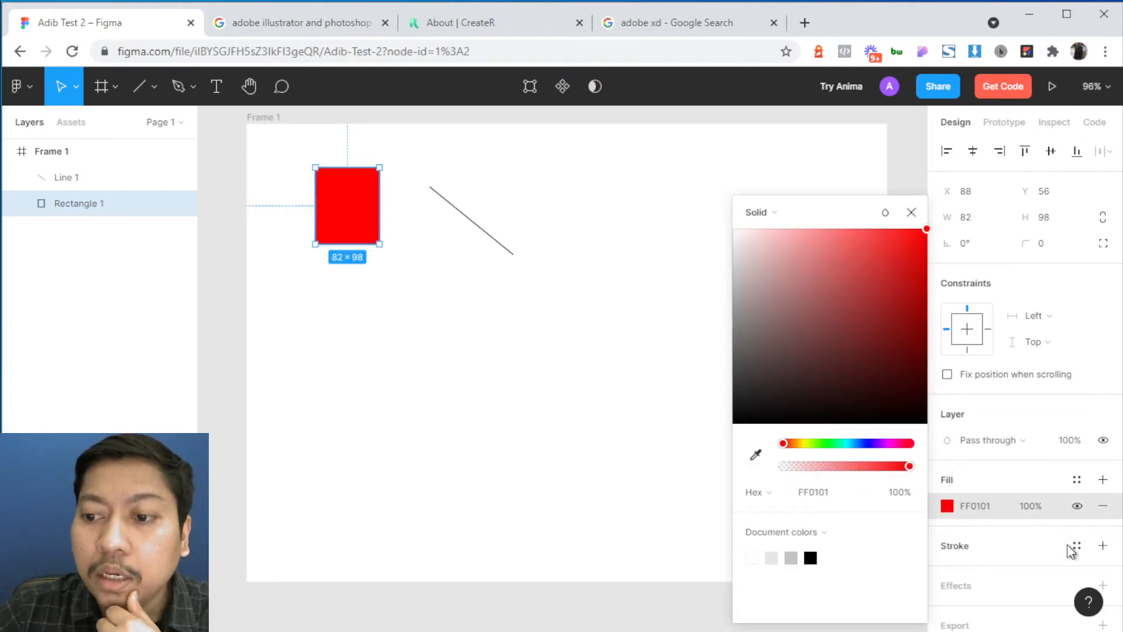
- Add a black stroke to the red rectangle and examine its outline up close
click(1103, 545)
click(498, 299)
scroll(498, 299, up, 5)
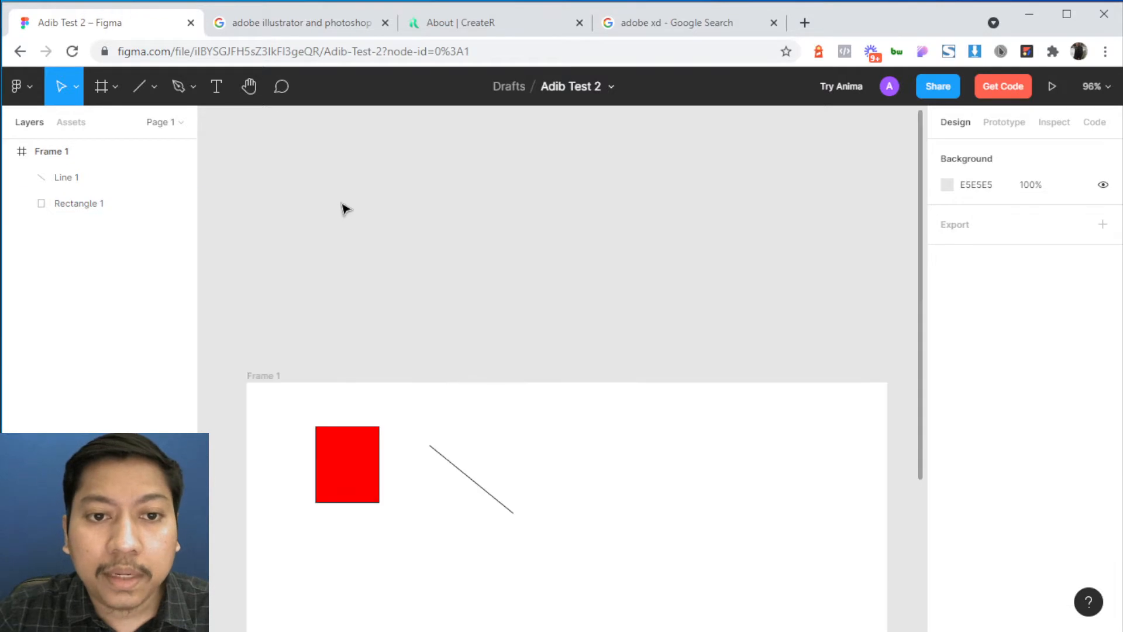
scroll(386, 526, up, 8)
scroll(428, 359, up, 4)
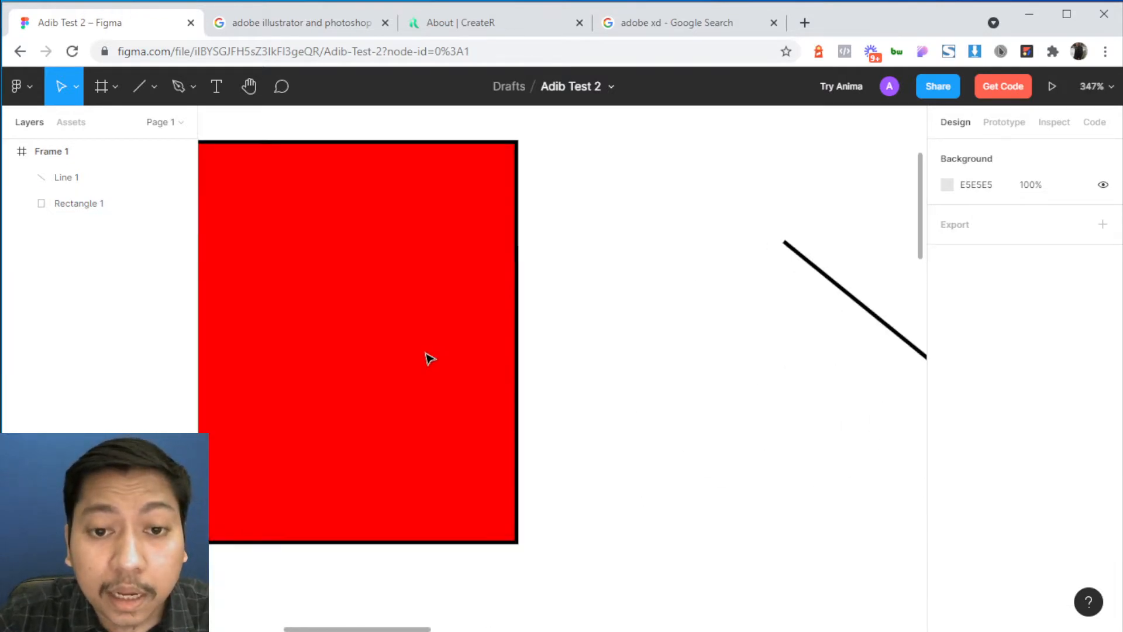
- Increase the rectangle's inside stroke thickness to 6
click(456, 381)
scroll(1043, 537, down, 2)
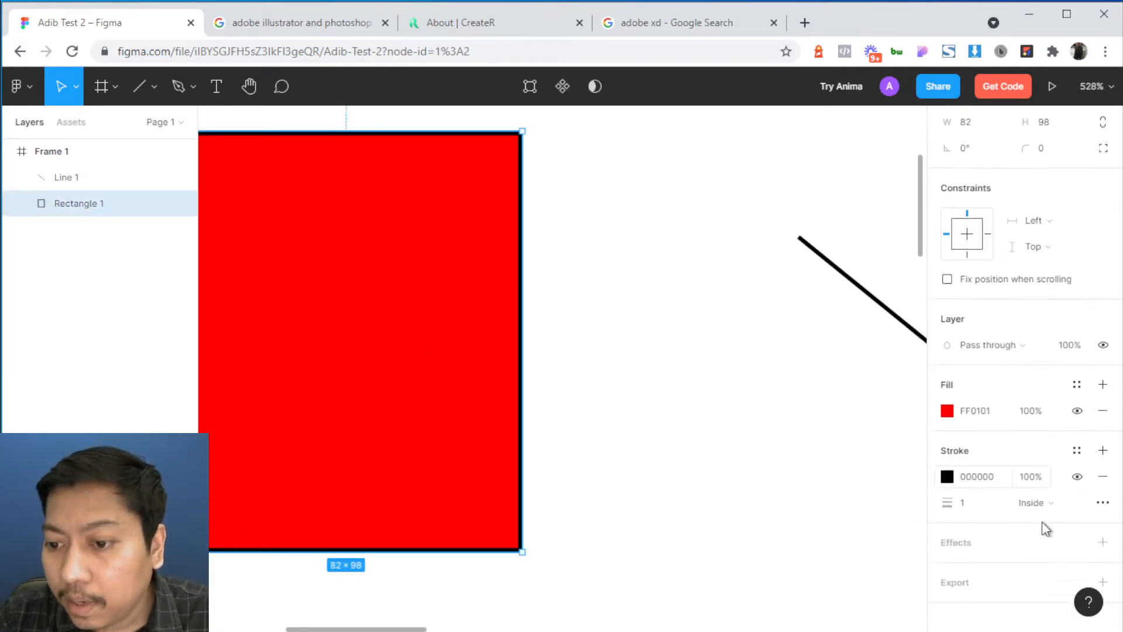
mouse_move(983, 500)
mouse_down()
mouse_move(995, 502)
mouse_move(973, 502)
mouse_up()
click(721, 512)
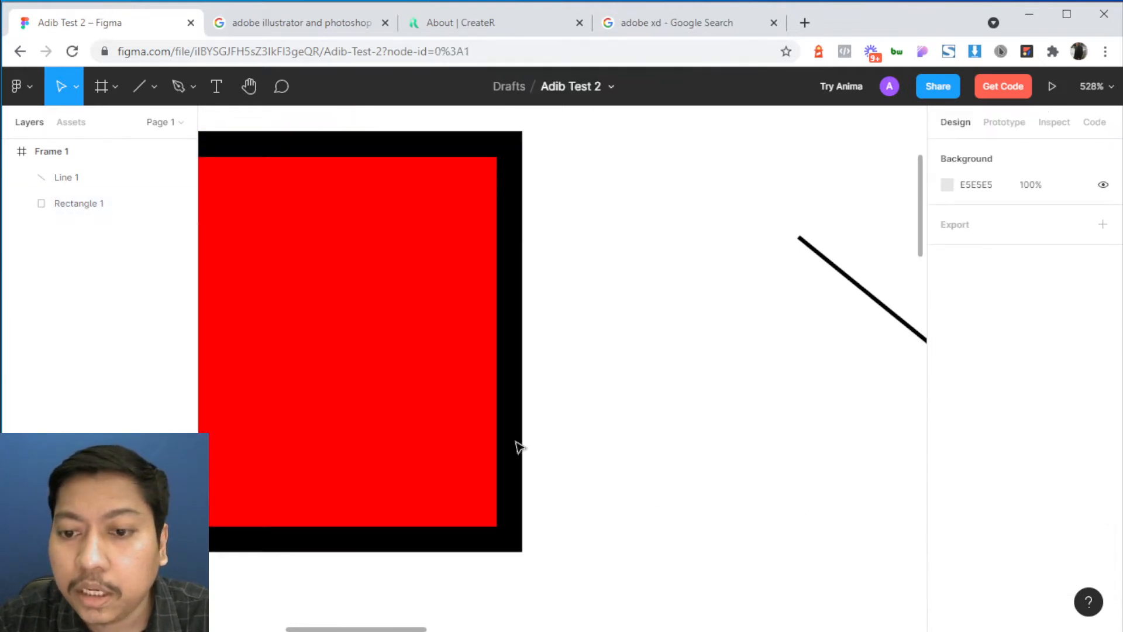
- Add a drop shadow effect to the red rectangle and examine the shadow along its lower edge
click(466, 408)
scroll(464, 407, down, 3)
scroll(983, 468, down, 2)
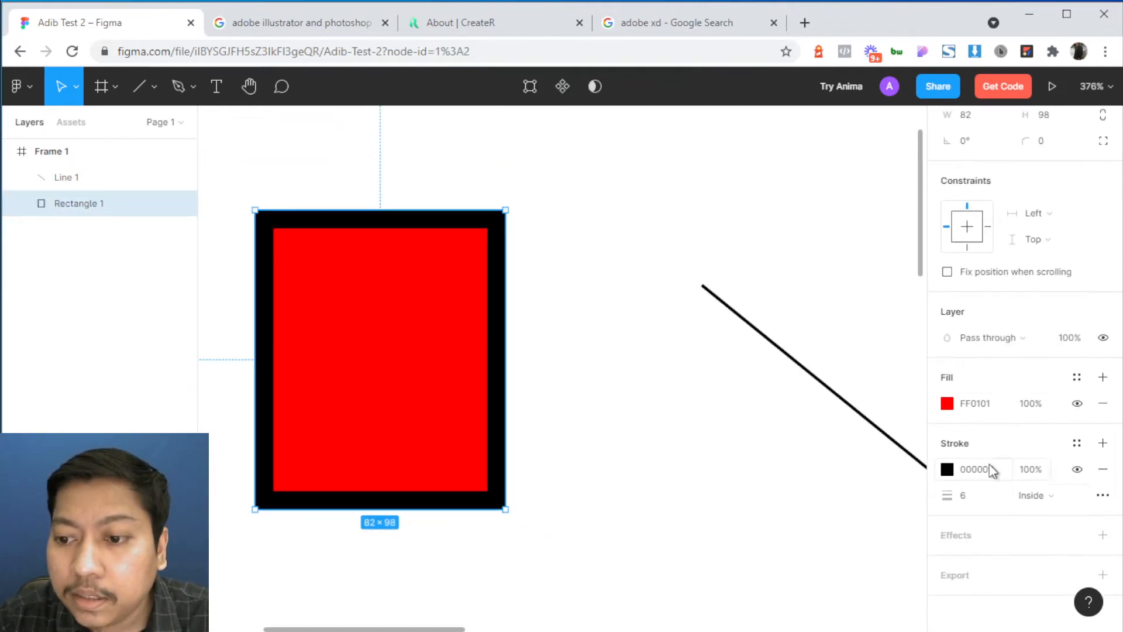
click(1102, 535)
scroll(527, 509, left, 2)
scroll(526, 508, down, 1)
scroll(462, 480, up, 4)
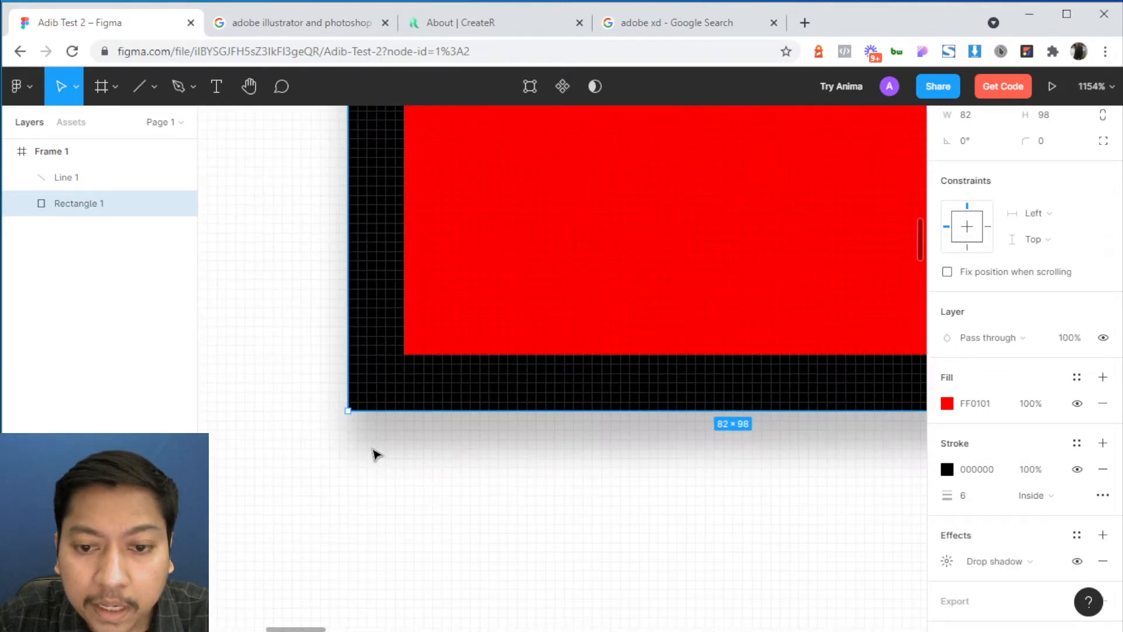
scroll(376, 451, down, 3)
scroll(527, 479, right, 2)
scroll(526, 480, down, 1)
scroll(990, 507, down, 1)
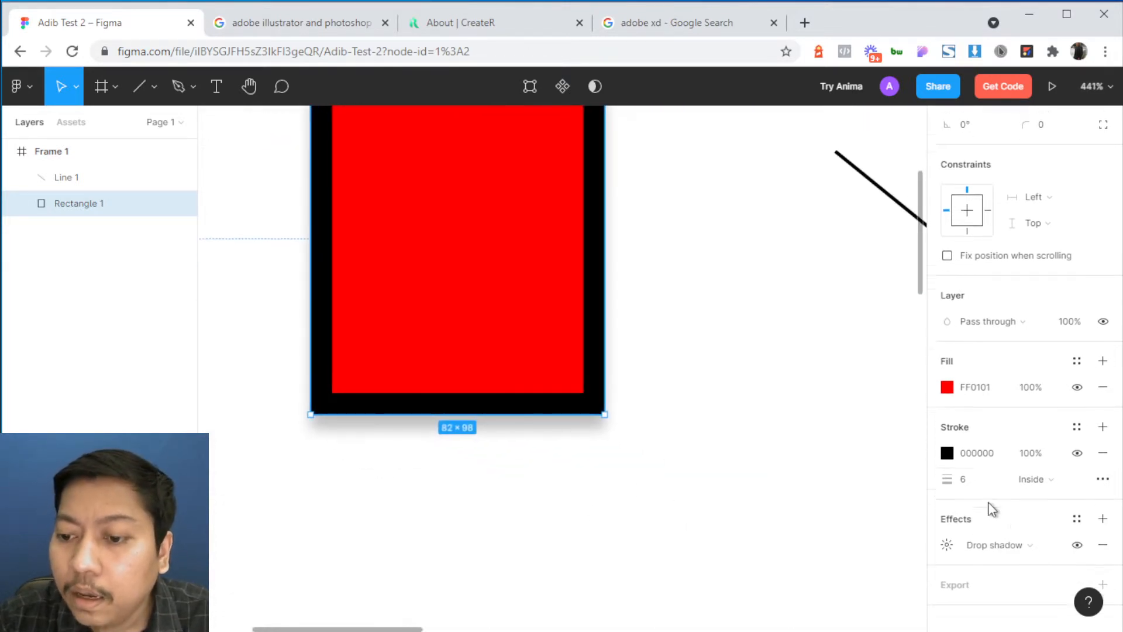
scroll(710, 369, up, 2)
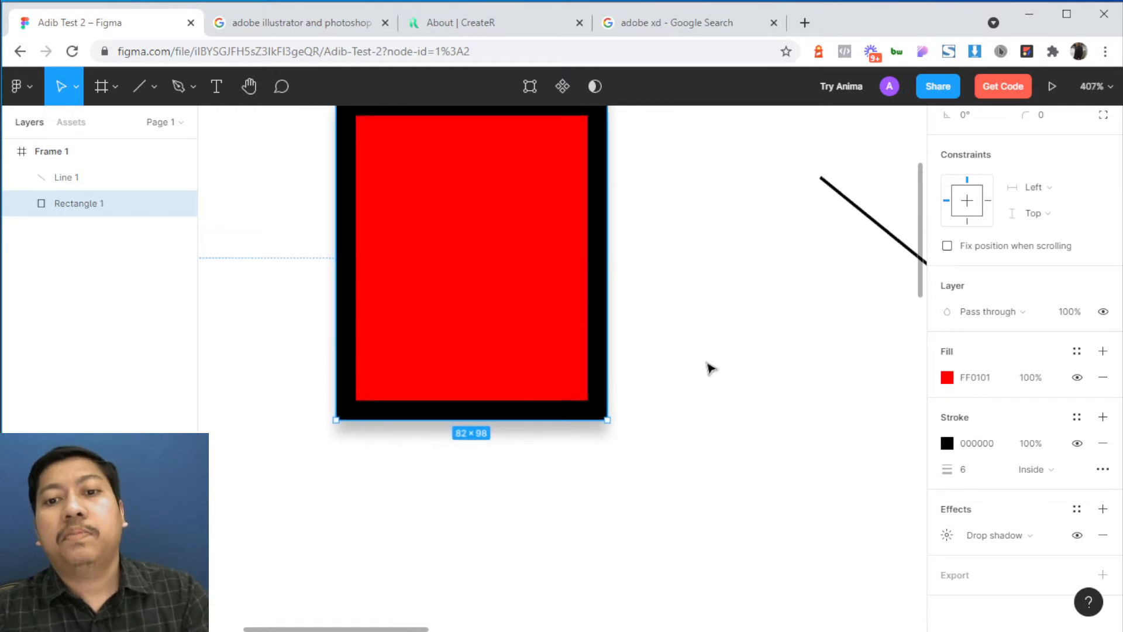
scroll(710, 369, down, 1)
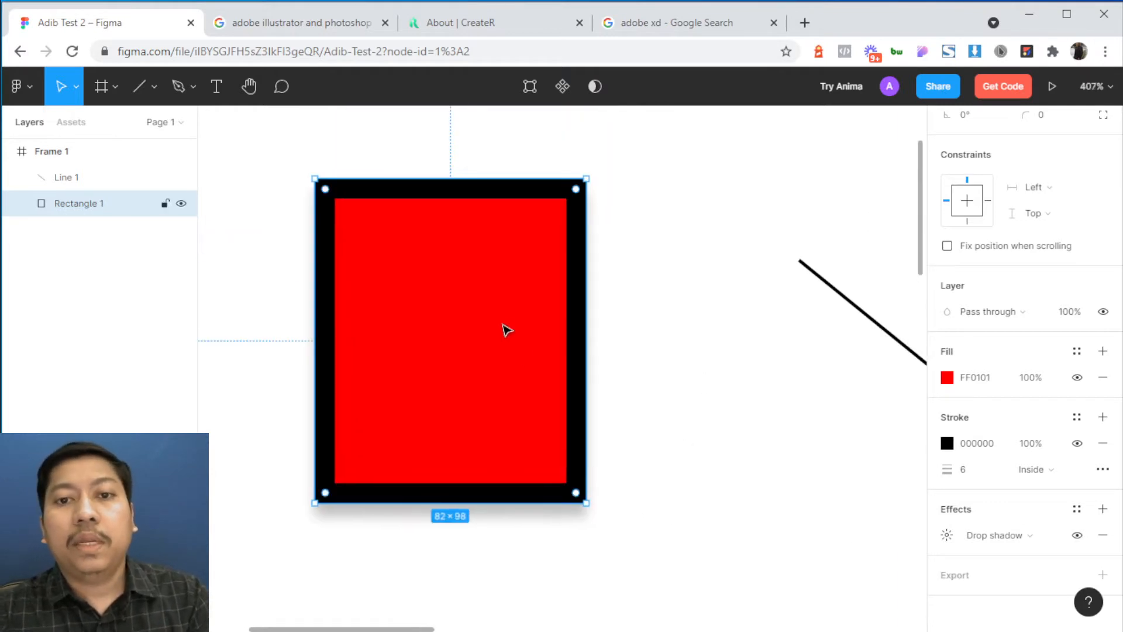
- Add a 1x PNG export setting to the rectangle and look through the available formats and scales
click(1103, 575)
scroll(1019, 494, down, 3)
click(1079, 515)
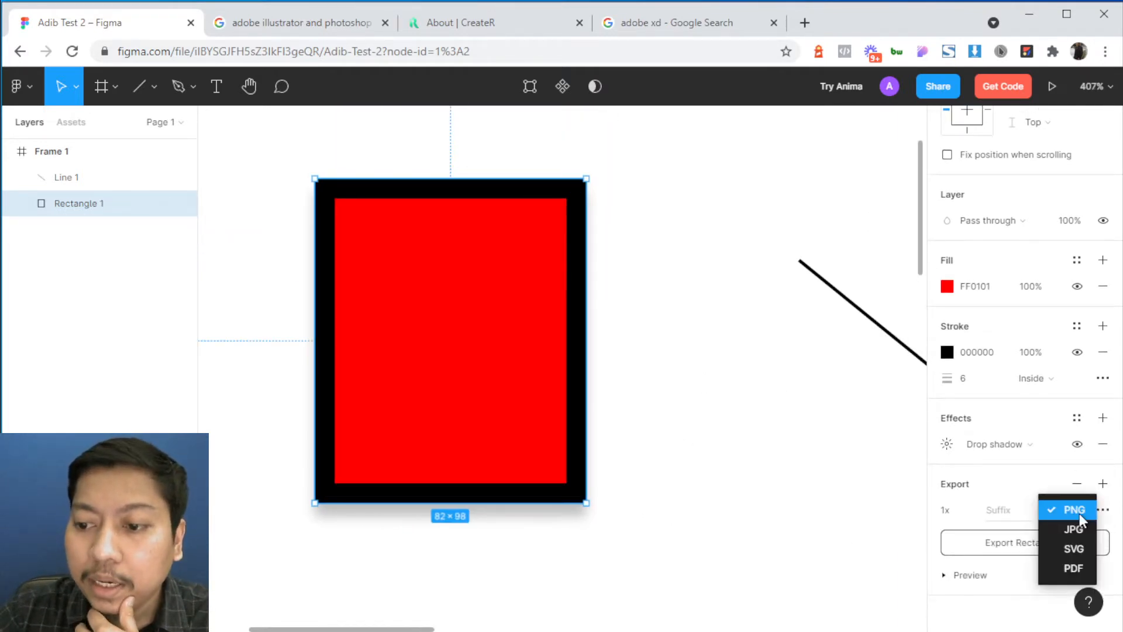
click(963, 514)
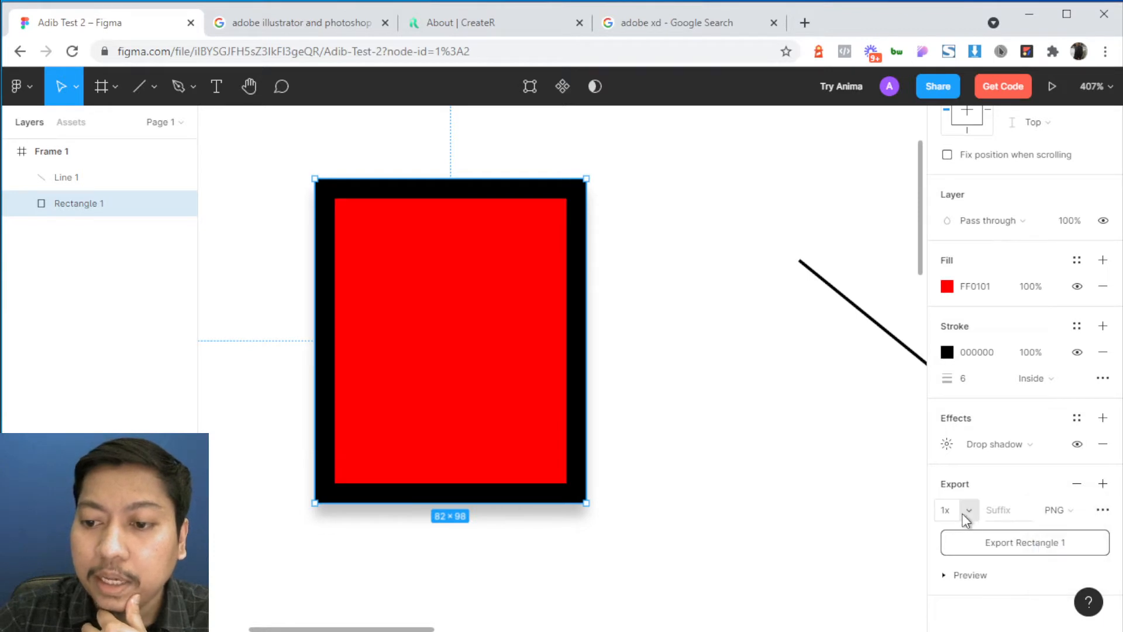
click(963, 514)
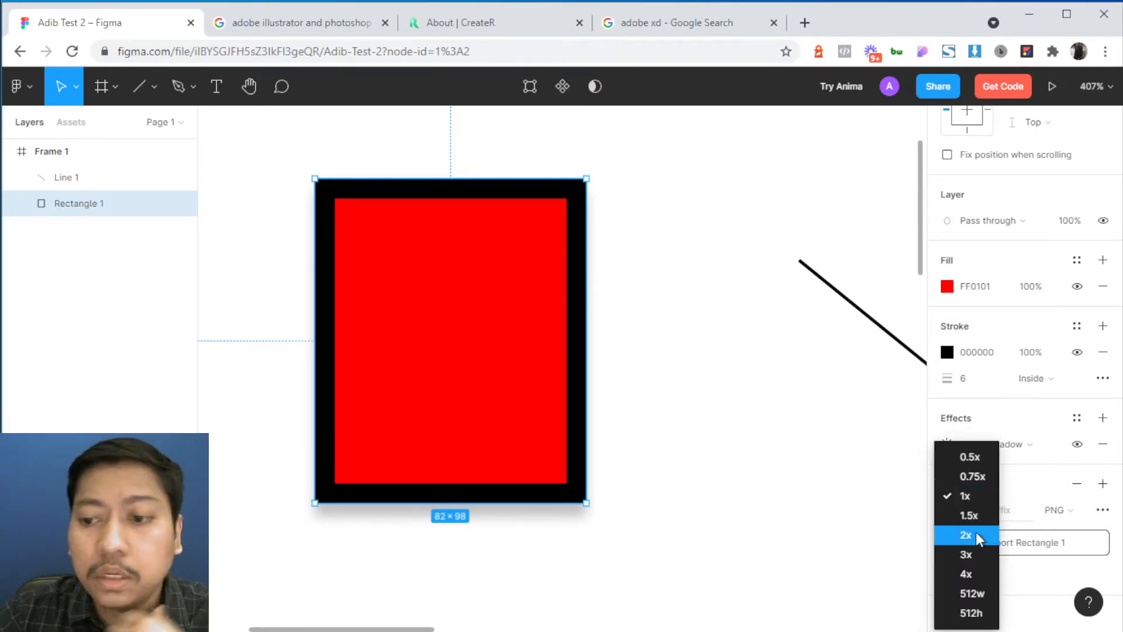
click(829, 460)
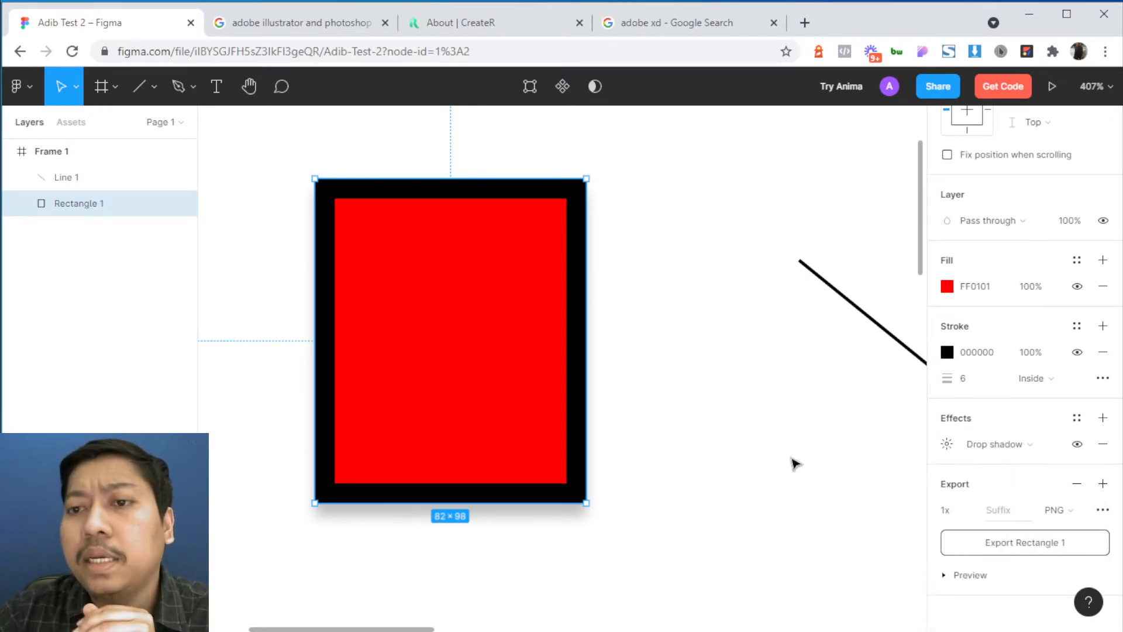
- Review the rectangle's layer, fill, stroke, effect and export properties
scroll(639, 439, down, 5)
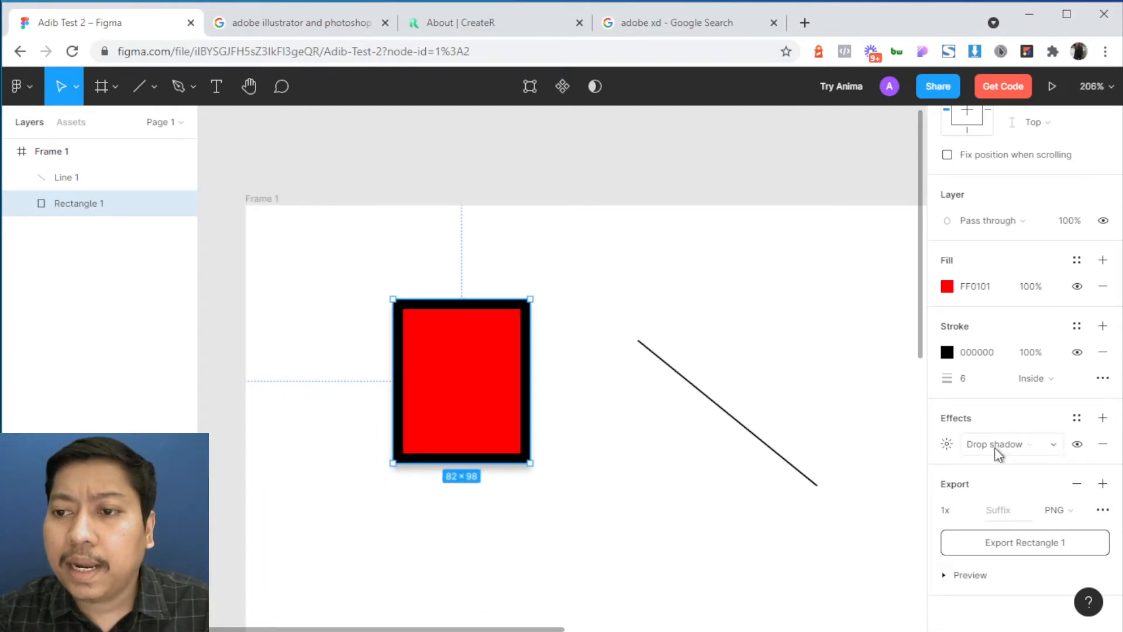
scroll(1058, 426, up, 5)
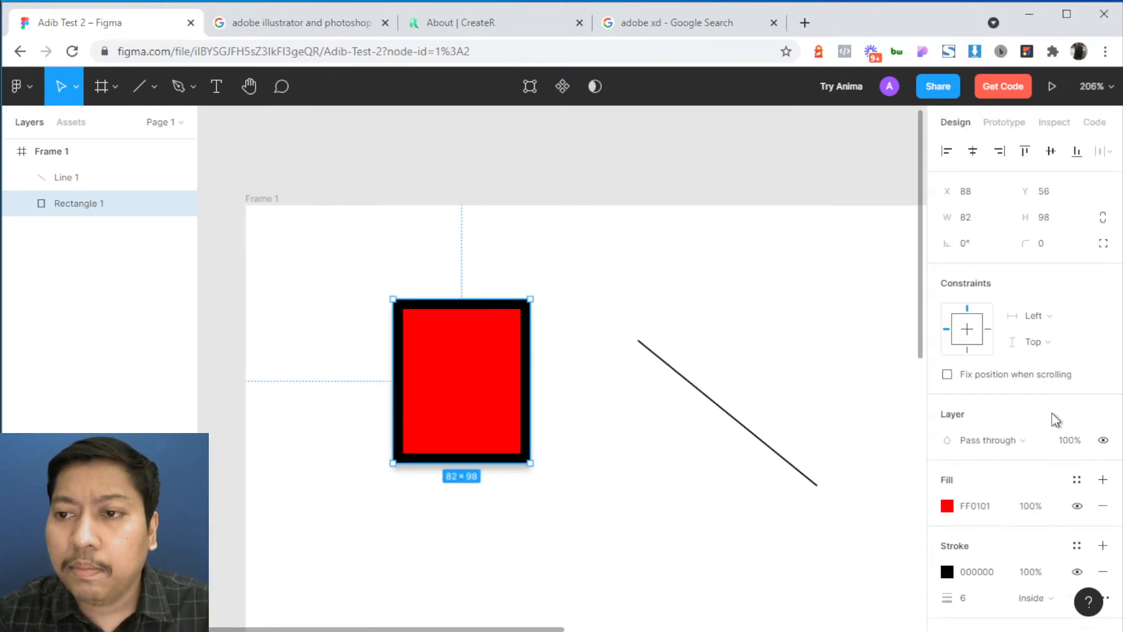
click(612, 502)
click(466, 401)
scroll(1021, 462, down, 4)
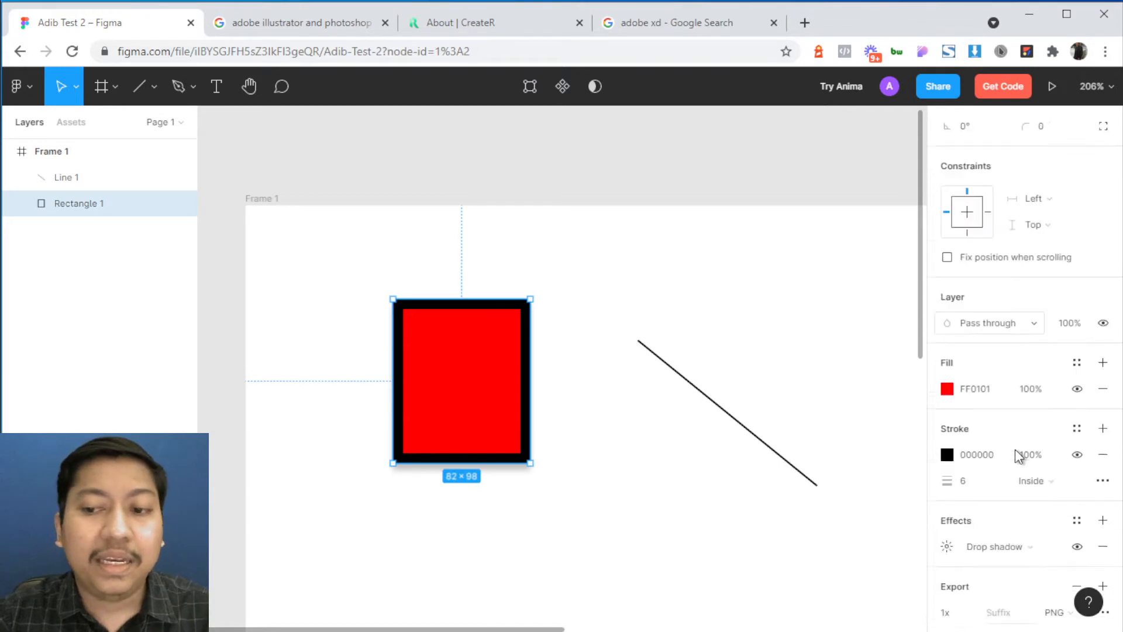
click(614, 489)
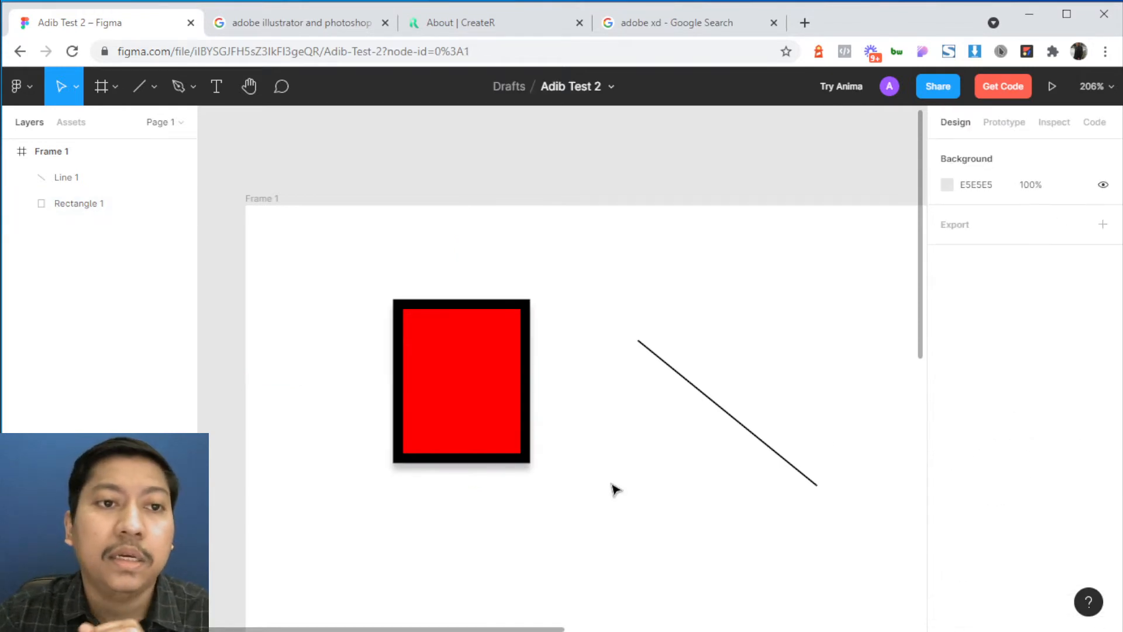
- Draw an arrow about 92 long, pointing down to the right, between the rectangle and the line
click(154, 87)
click(115, 163)
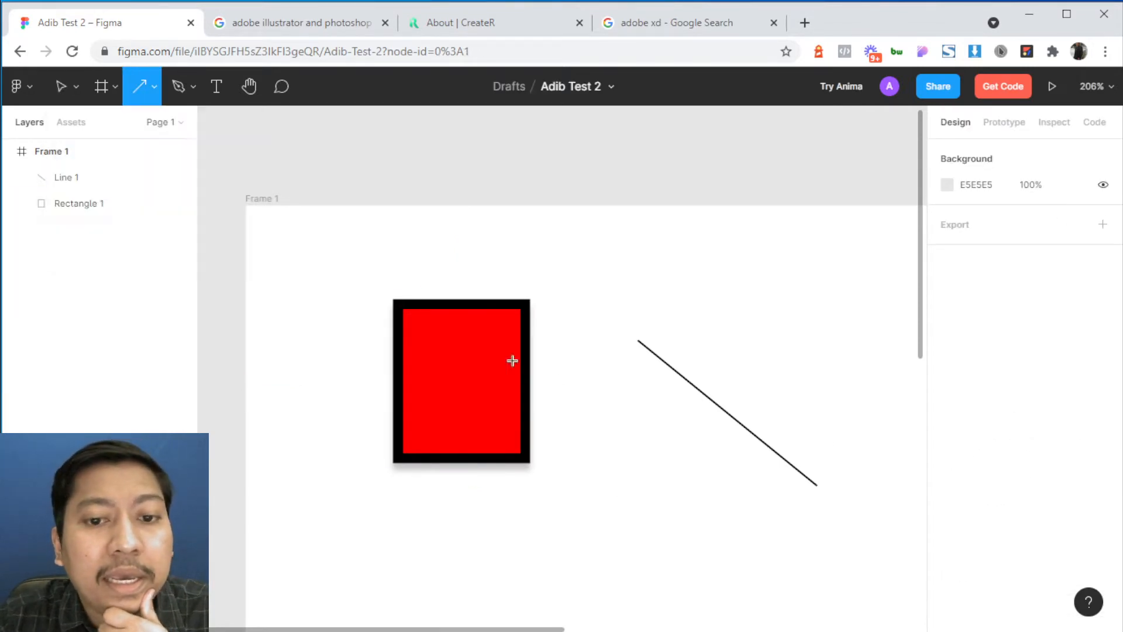
drag(558, 340, 651, 464)
- Draw an ellipse about 98 × 60 to the right of the arrow, overlapping the line
click(154, 88)
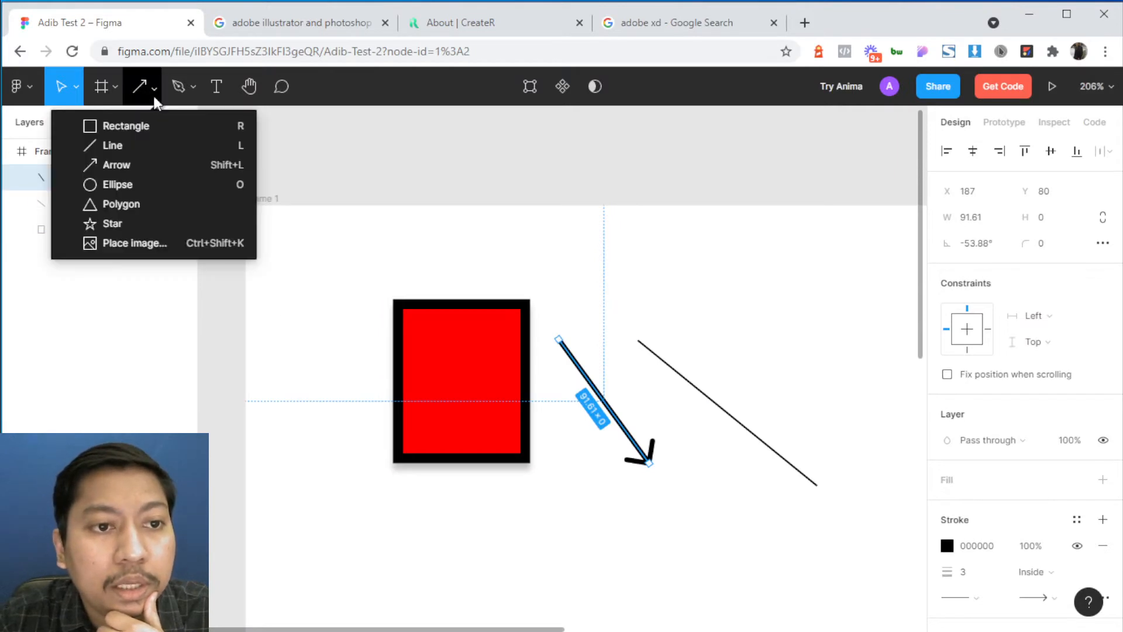
click(165, 192)
mouse_move(674, 294)
mouse_down()
mouse_move(780, 336)
mouse_move(838, 394)
mouse_up()
- Draw a three-sided polygon about 66 × 66 below the red rectangle
click(154, 88)
click(193, 201)
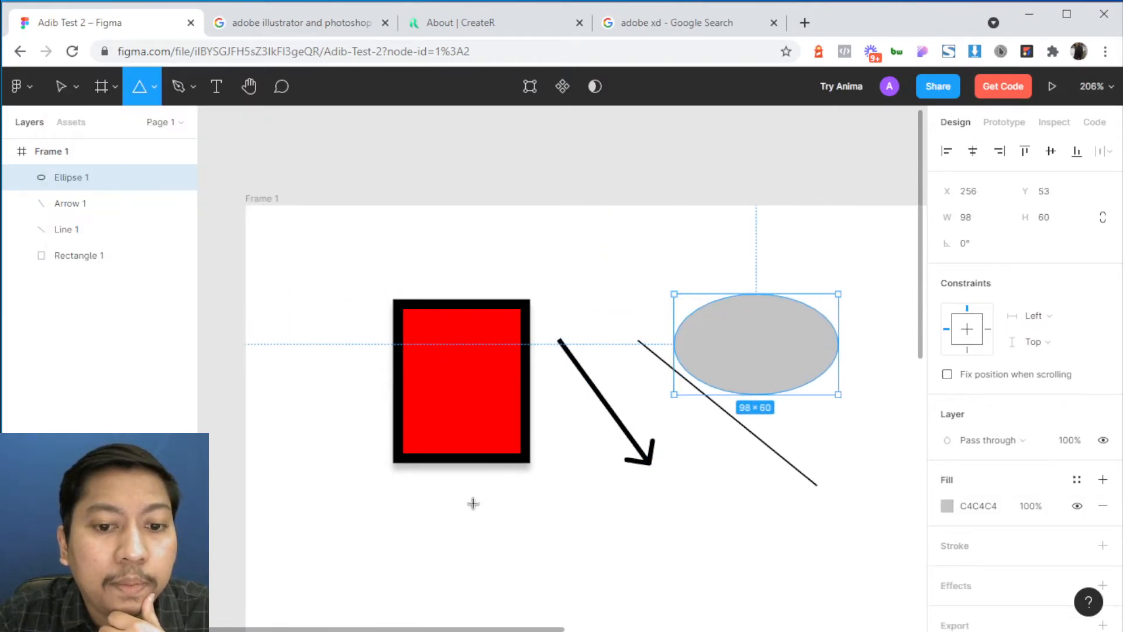
mouse_move(442, 501)
mouse_down()
mouse_move(558, 614)
mouse_move(552, 597)
mouse_move(564, 592)
mouse_move(556, 626)
mouse_move(521, 556)
mouse_move(556, 561)
mouse_move(556, 547)
mouse_move(553, 561)
mouse_up()
- Draw a five-pointed star about 46 × 46 below the diagonal line
click(154, 88)
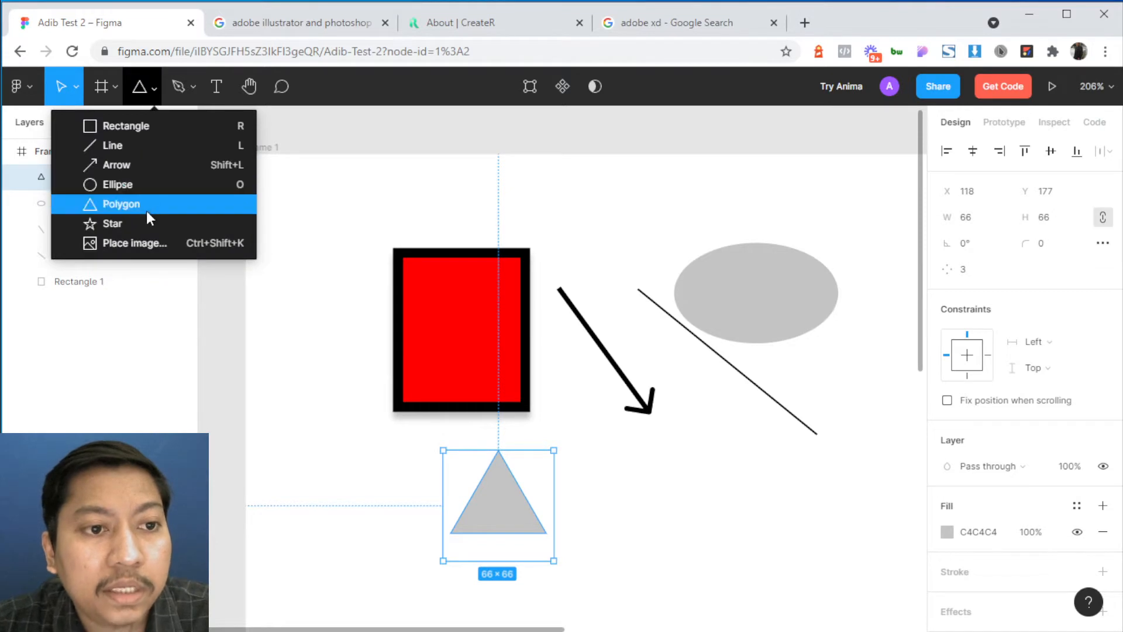
click(117, 221)
drag(697, 464, 772, 489)
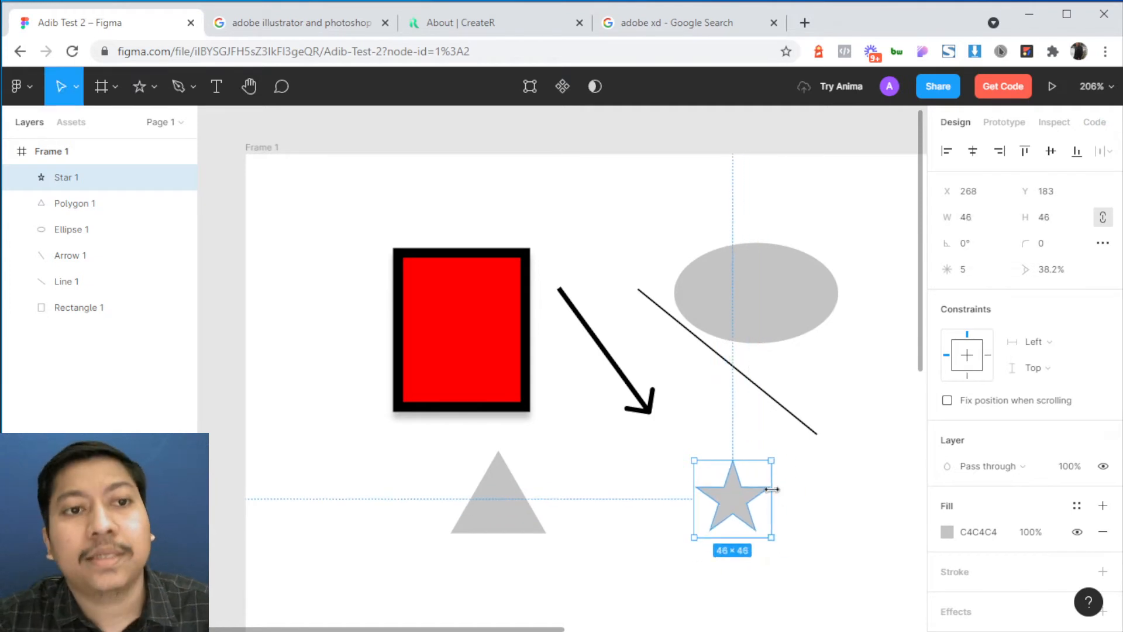
- Bring the portrait photo file 2 from the Vennea Academy folder into the design canvas
click(155, 88)
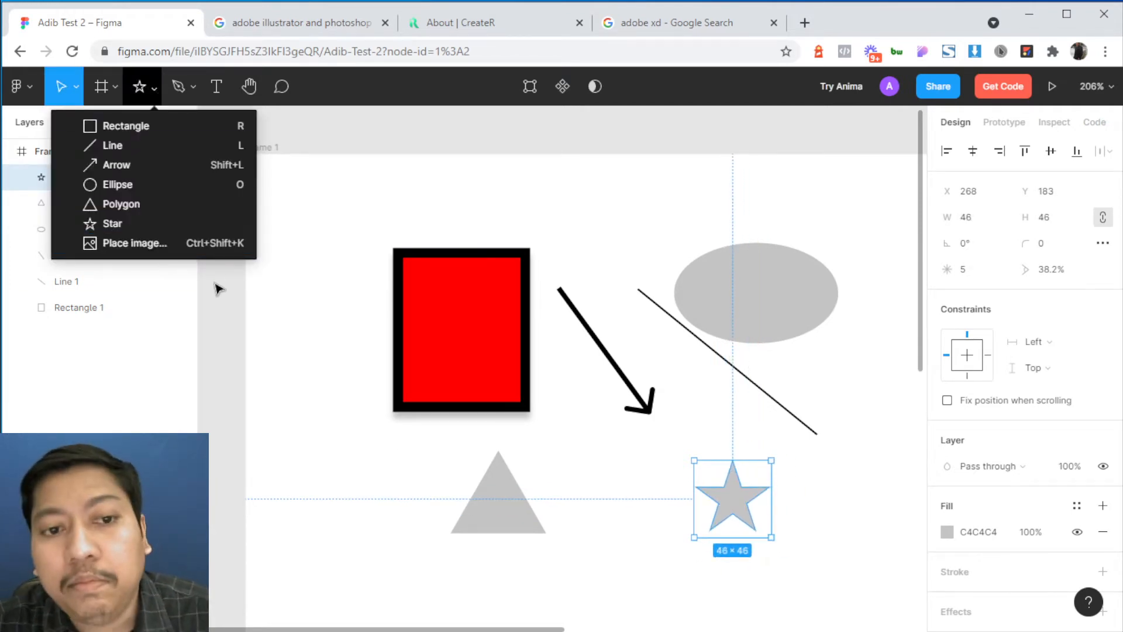
click(403, 481)
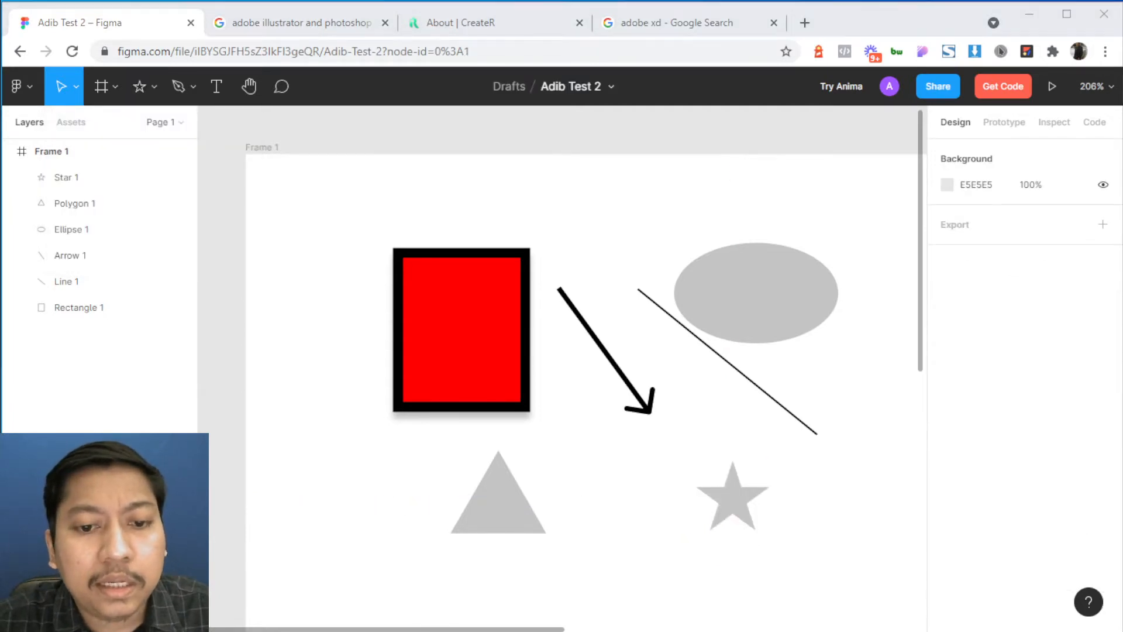
key(super+e)
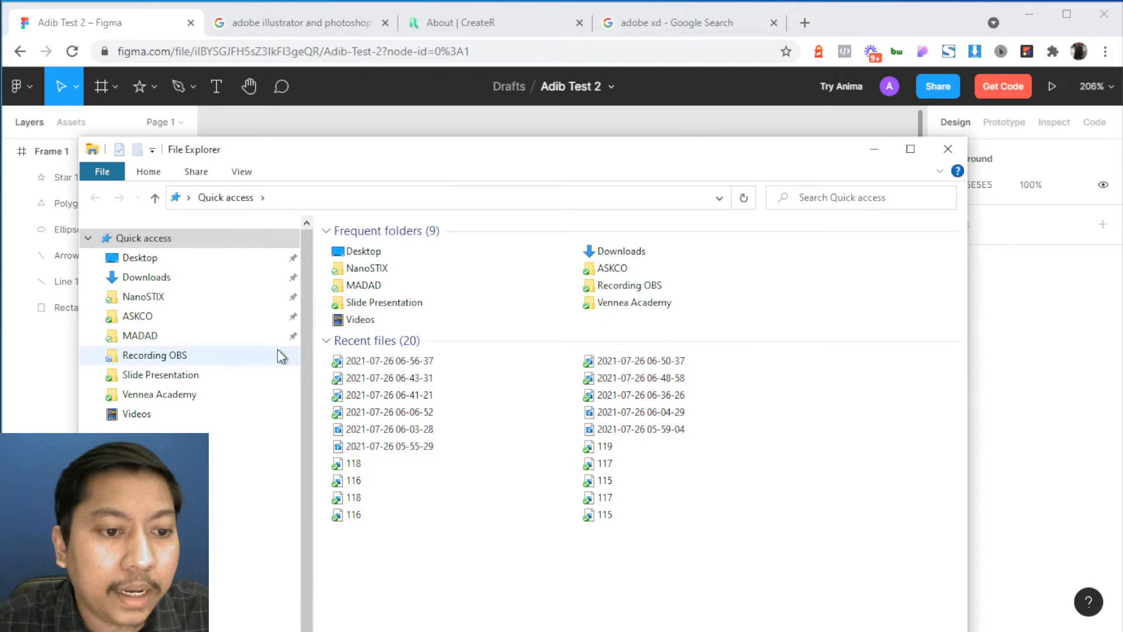
click(241, 395)
drag(677, 166, 318, 191)
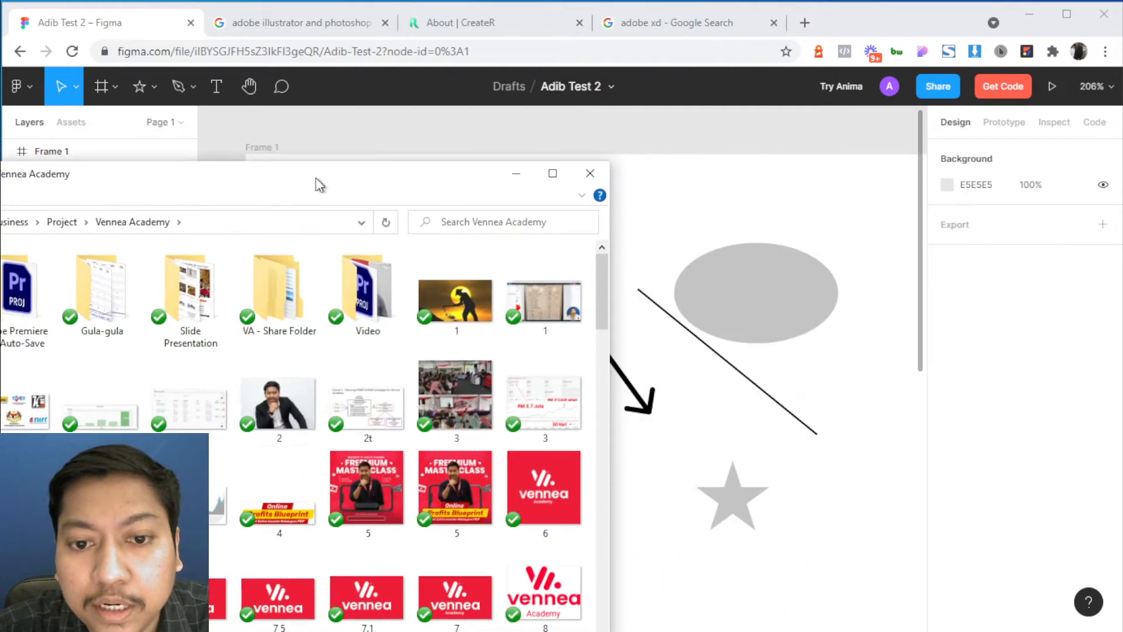
drag(279, 406, 689, 432)
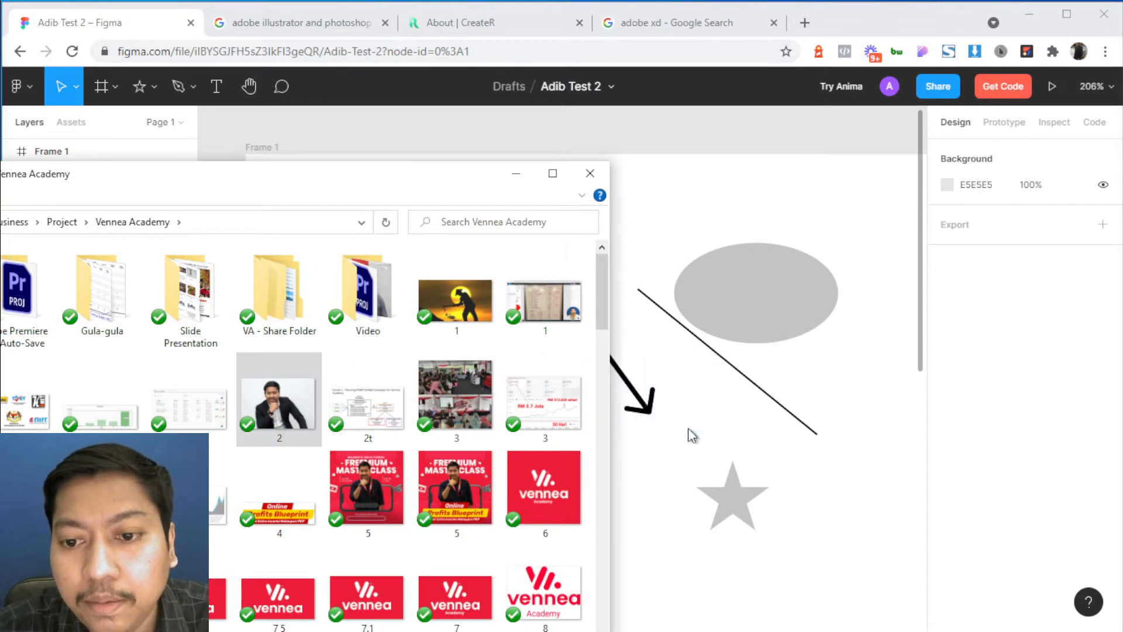
- Move the imported photo onto the empty canvas above Frame 1
scroll(530, 331, down, 5)
drag(443, 347, 524, 174)
scroll(561, 368, up, 3)
scroll(541, 290, up, 2)
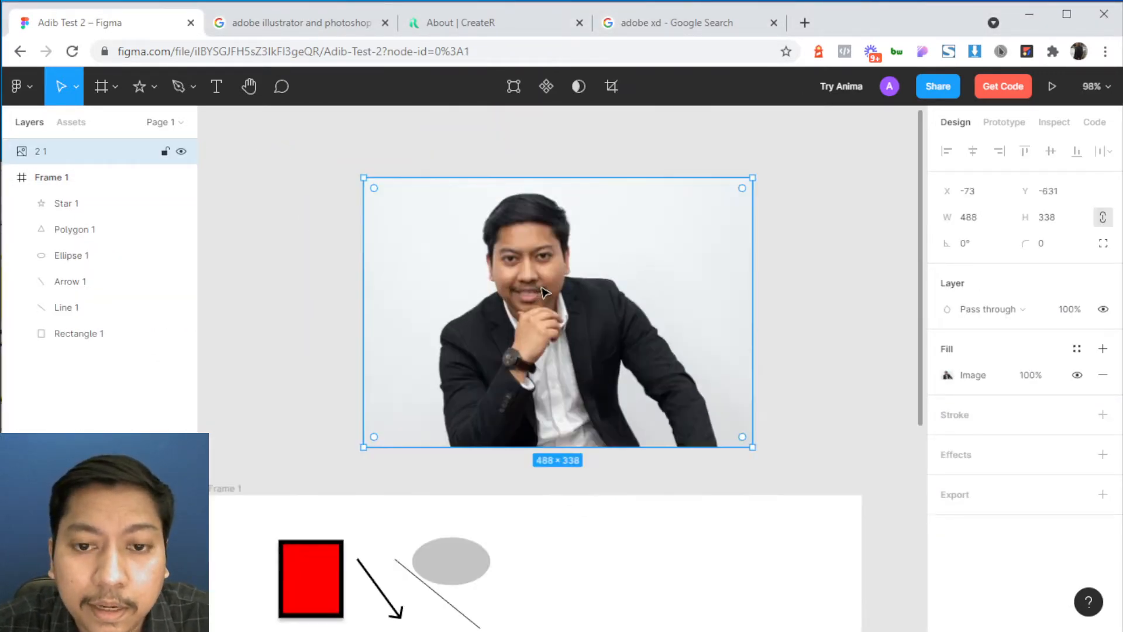
- Scale the photo down to about 390 × 270 and shift it slightly to about X -88, Y -589
drag(751, 302, 673, 310)
scroll(598, 324, down, 1)
scroll(598, 323, left, 1)
scroll(599, 328, up, 2)
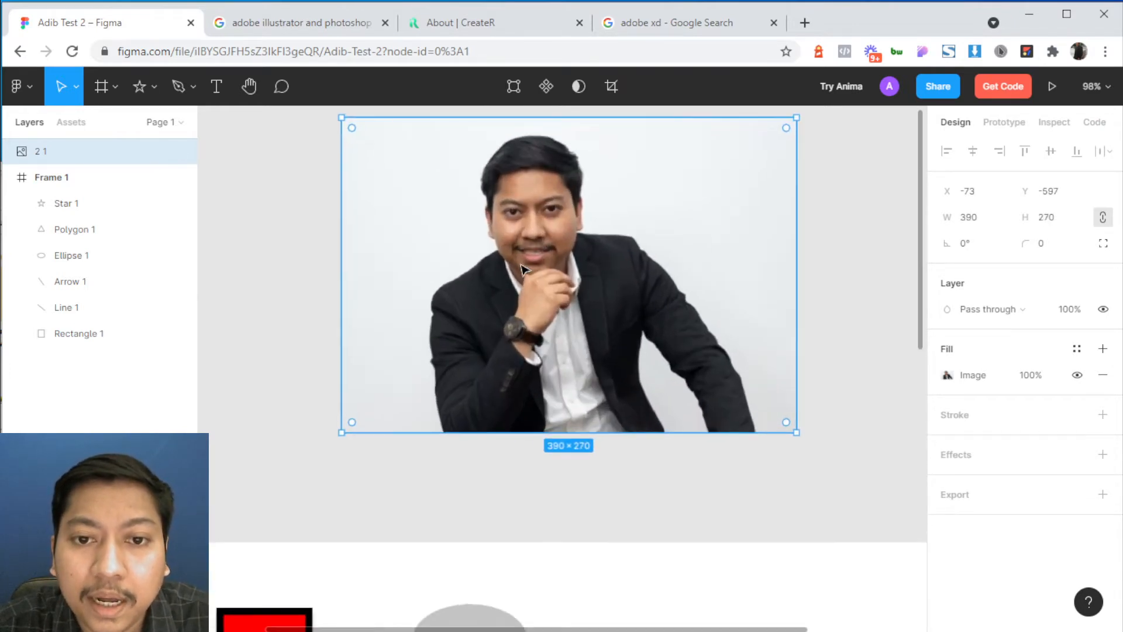
drag(580, 328, 562, 337)
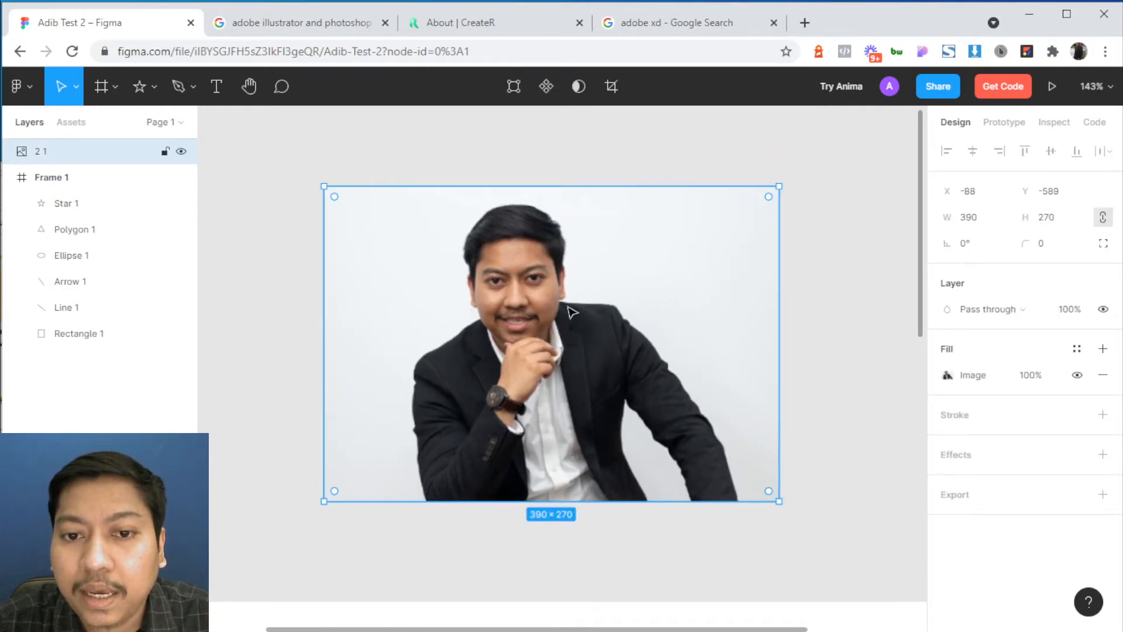
- Crop the photo's image fill to about 271 × 187 and enlarge the image inside the crop area
click(947, 375)
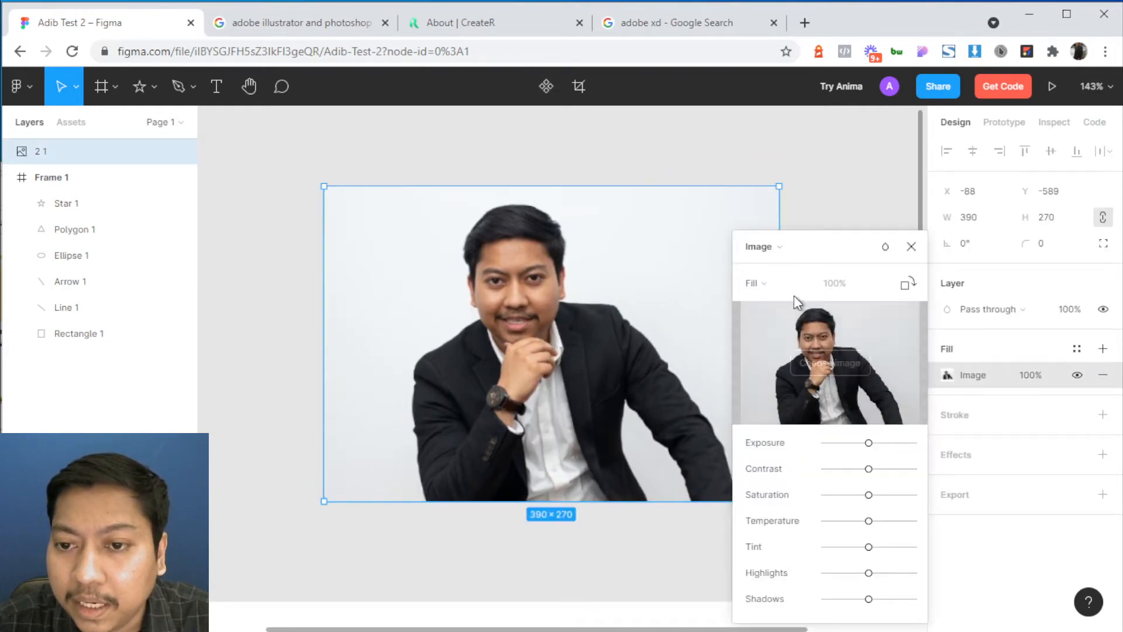
click(783, 284)
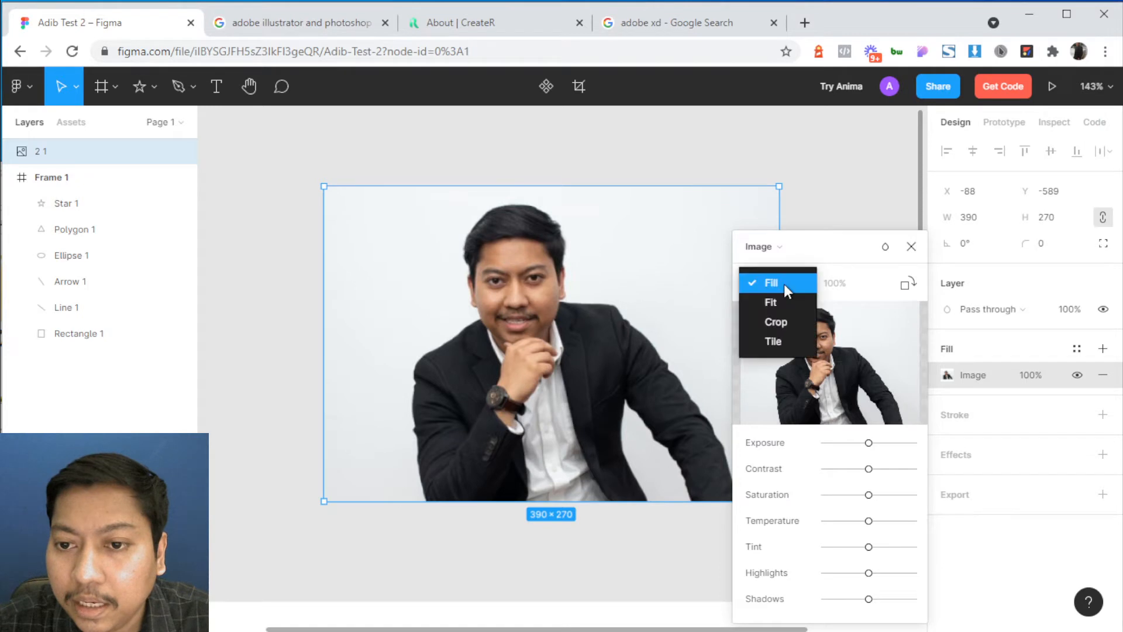
click(778, 321)
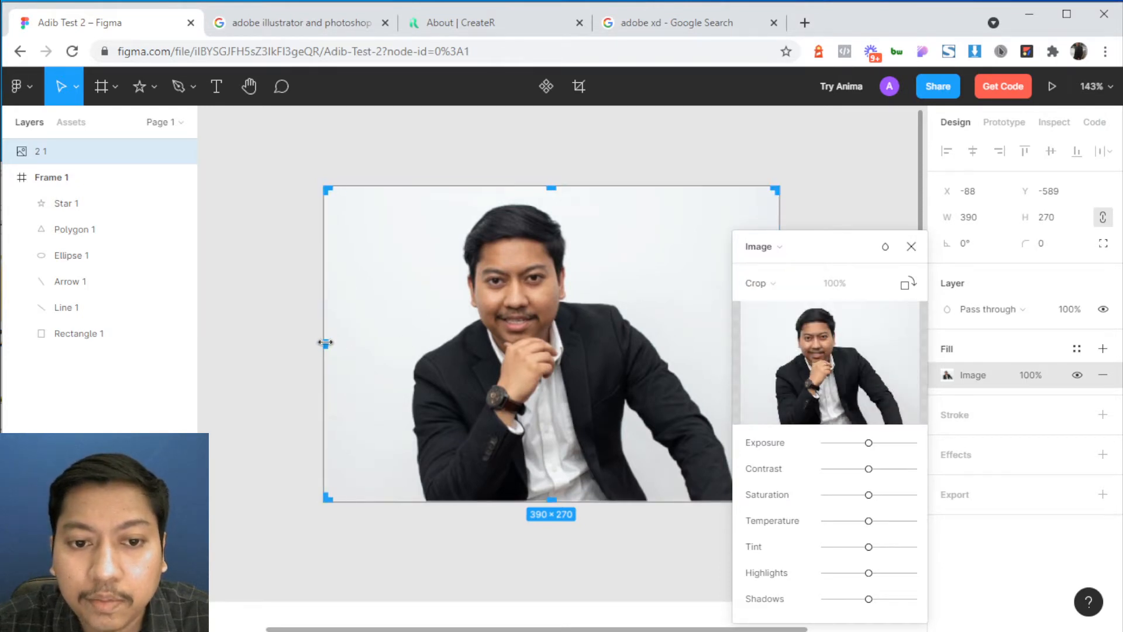
drag(325, 342, 386, 343)
scroll(652, 260, down, 4)
scroll(784, 216, up, 2)
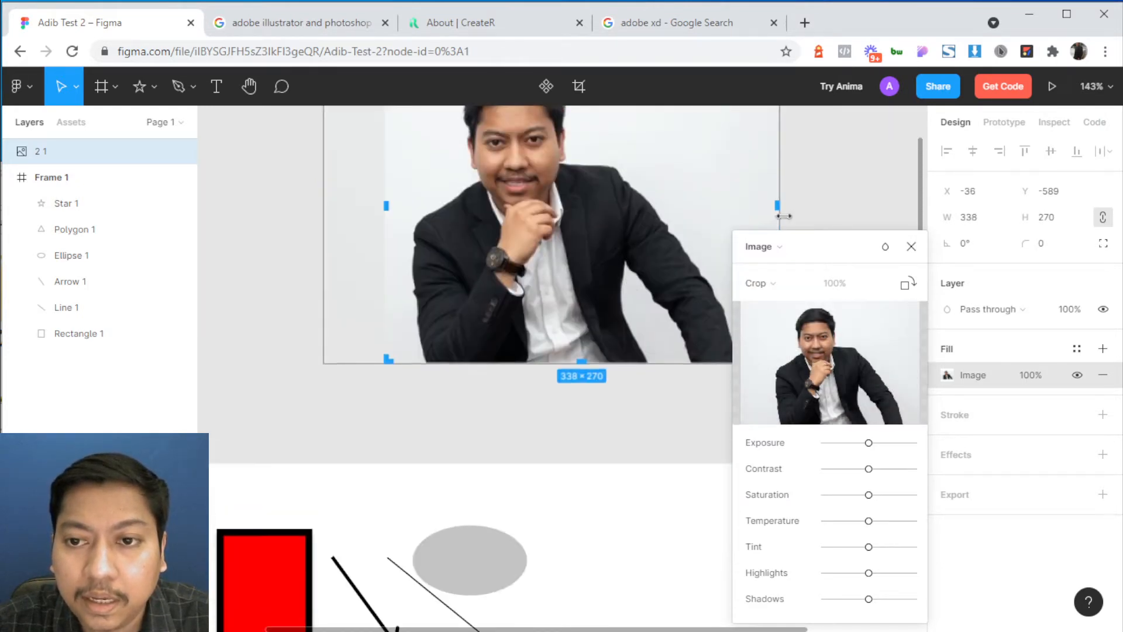
drag(781, 204, 583, 304)
drag(423, 433, 424, 364)
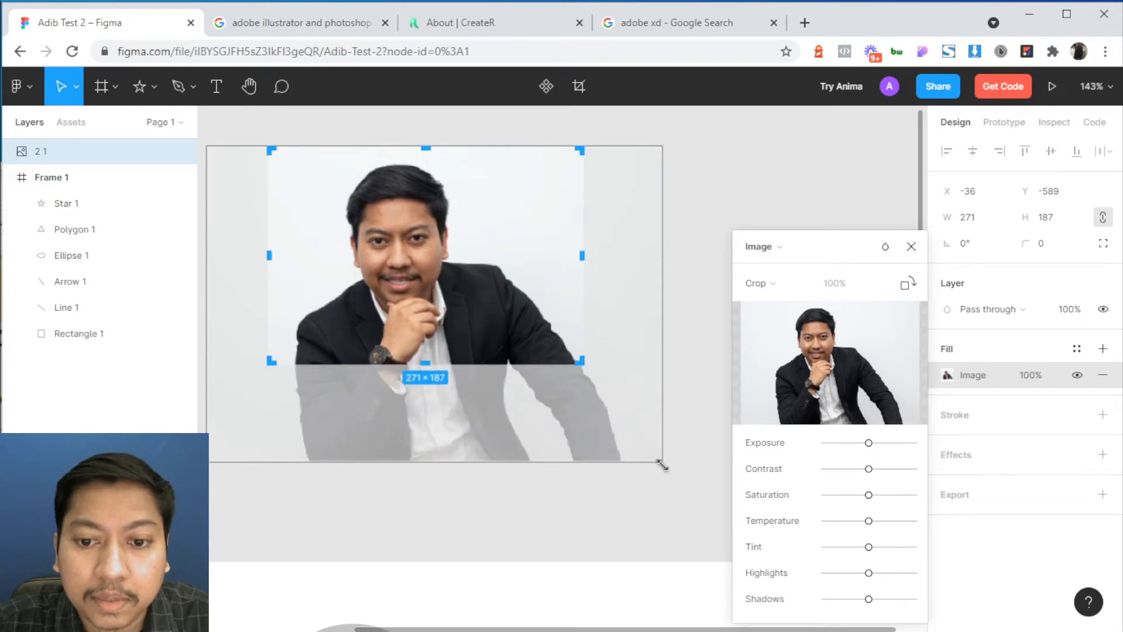
drag(661, 466, 714, 521)
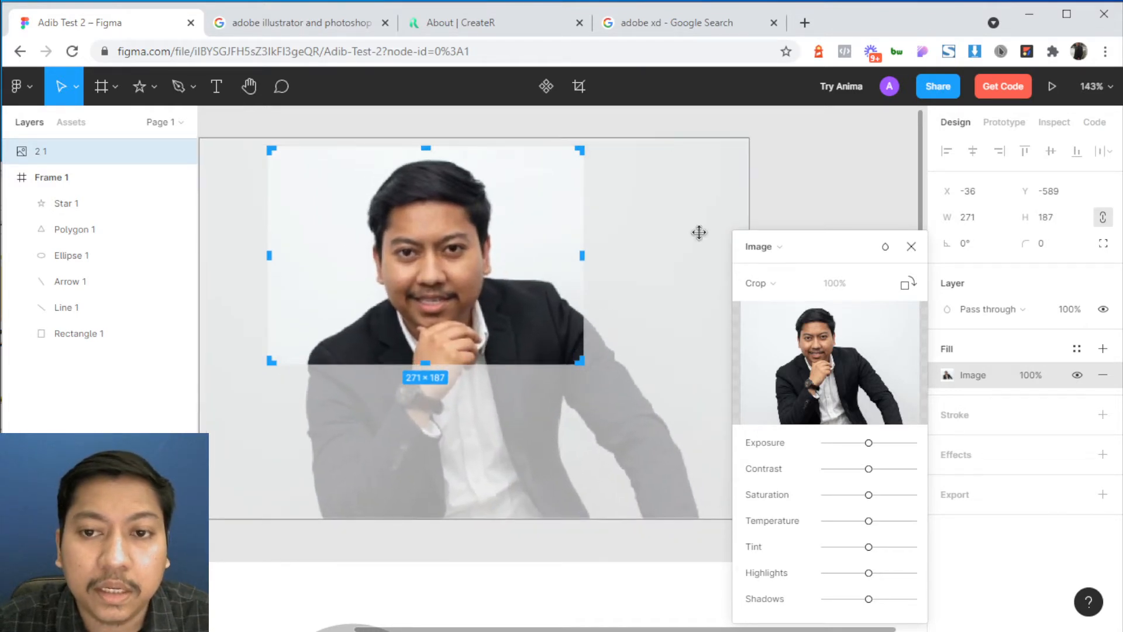
click(798, 168)
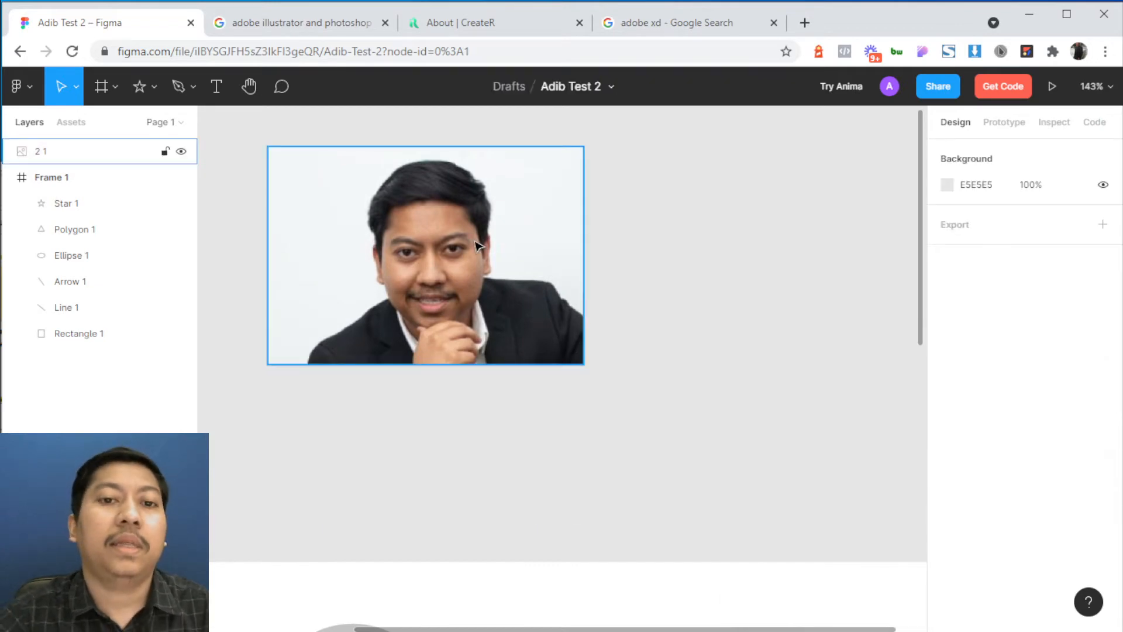
- Move the cropped photo into Frame 1 to the right of the ellipse and scale it down proportionally
drag(479, 245, 547, 275)
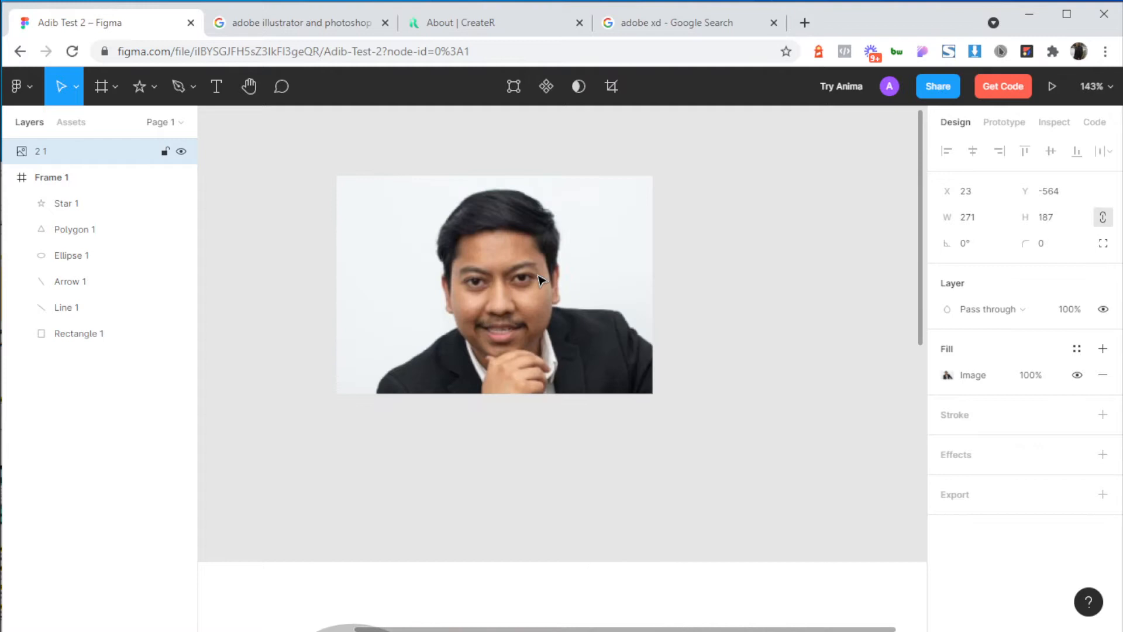
click(550, 278)
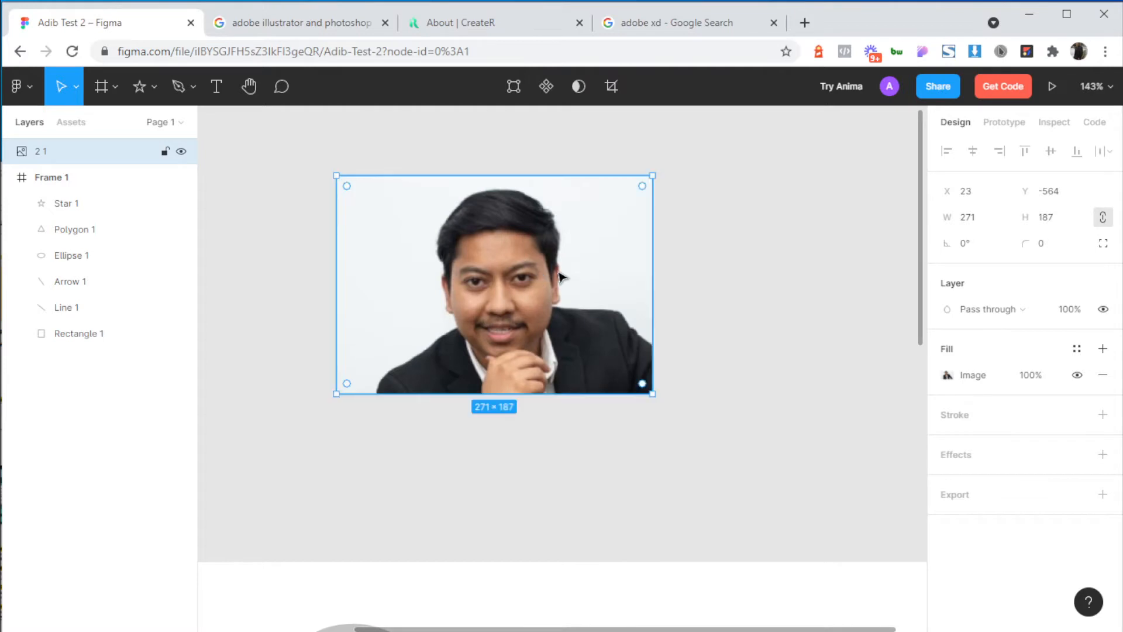
scroll(543, 296, down, 3)
scroll(676, 377, down, 1)
drag(550, 231, 588, 475)
scroll(620, 445, down, 1)
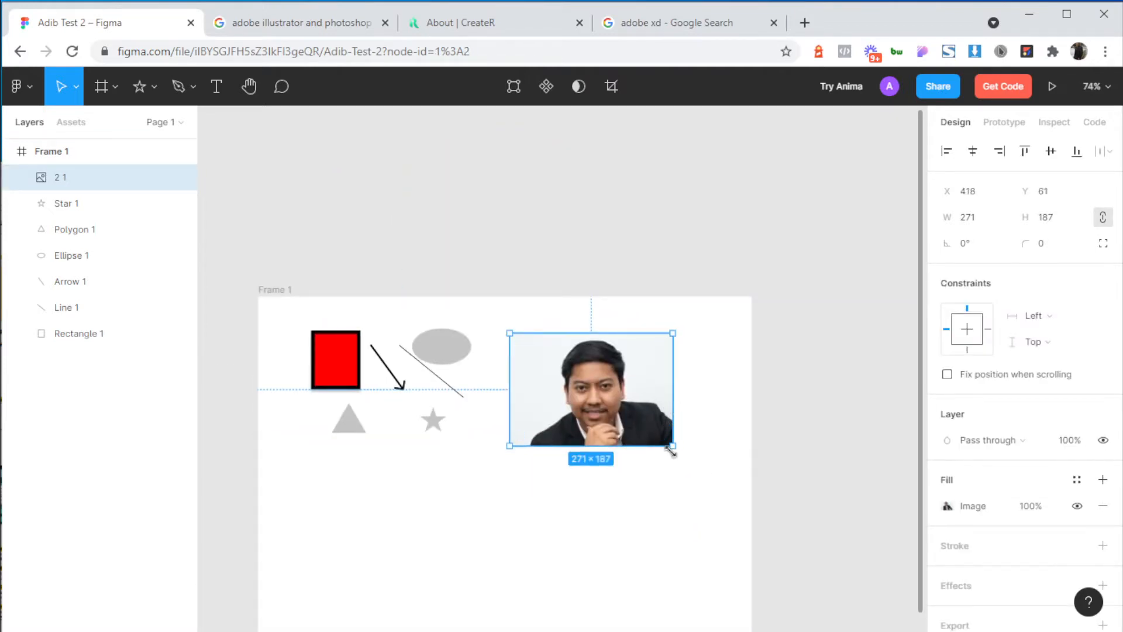
drag(671, 450, 613, 403)
click(595, 438)
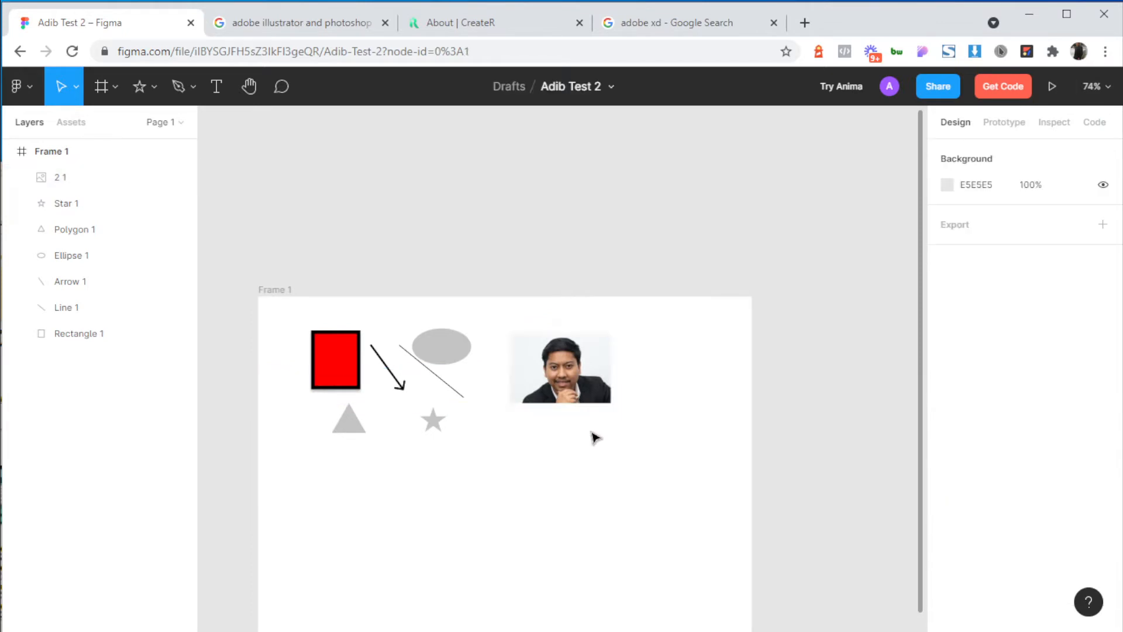
- Draw a closed, curved freeform shape about 443 × 271 with the Pen tool, below the star and photo
key(p)
click(155, 97)
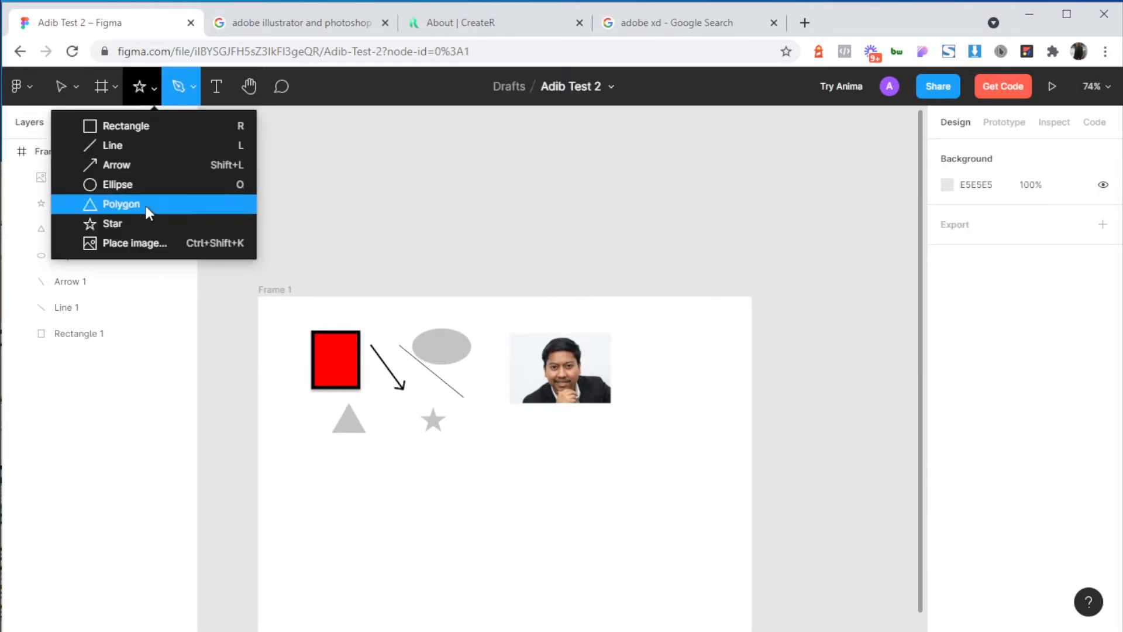
click(179, 92)
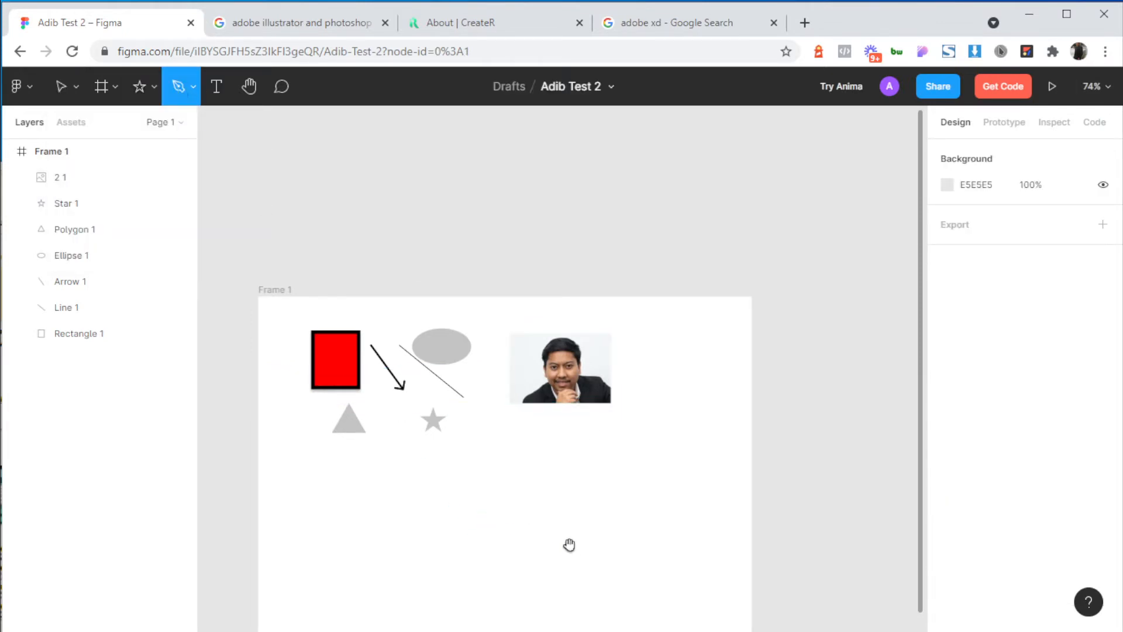
scroll(501, 351, down, 3)
scroll(557, 279, up, 3)
scroll(538, 359, up, 2)
click(538, 353)
click(434, 417)
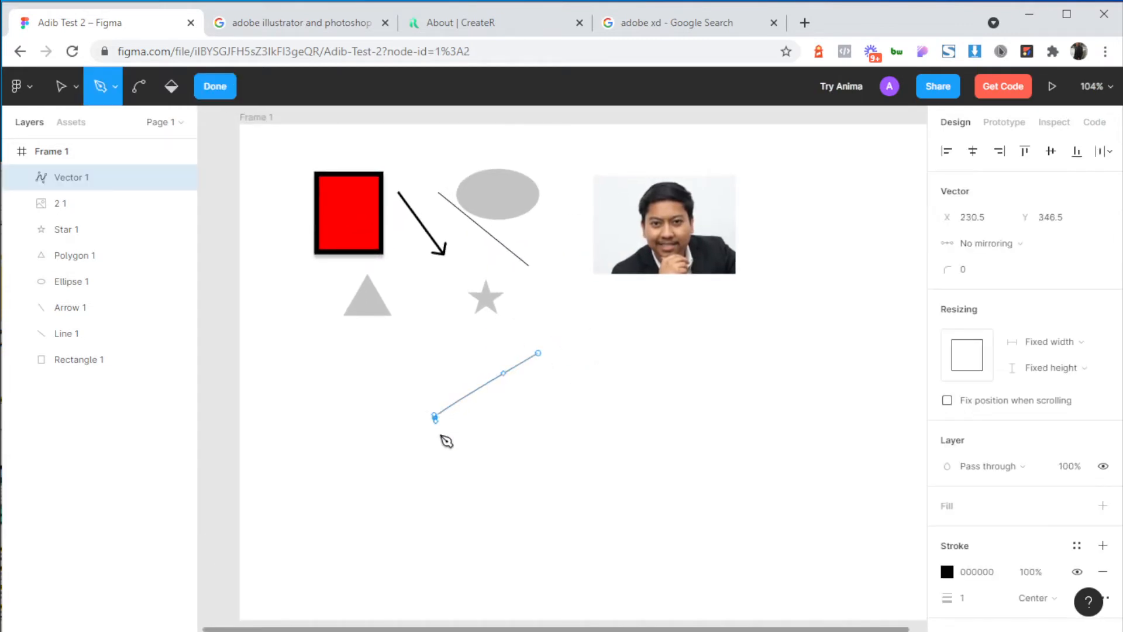
drag(474, 529, 489, 547)
drag(542, 577, 553, 582)
drag(664, 577, 747, 568)
mouse_move(774, 548)
mouse_down()
mouse_move(804, 495)
mouse_move(789, 426)
mouse_up()
drag(742, 382, 703, 375)
drag(631, 369, 606, 365)
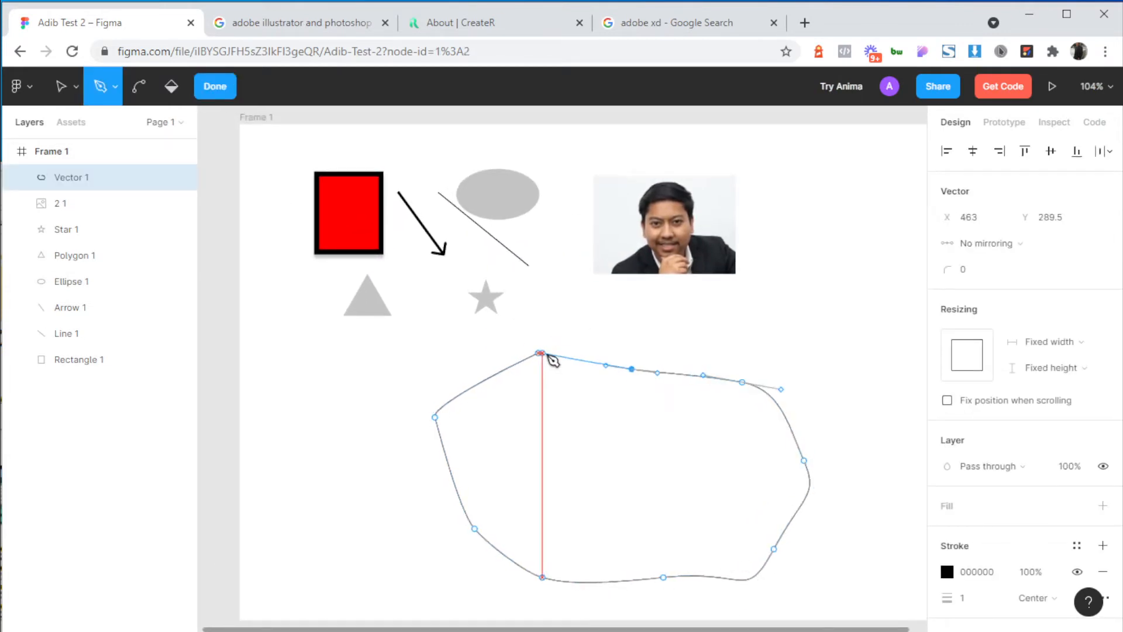
click(539, 353)
- Add a solid pink fill, DA9090, to the freeform shape and finish editing its vector
scroll(1003, 455, down, 2)
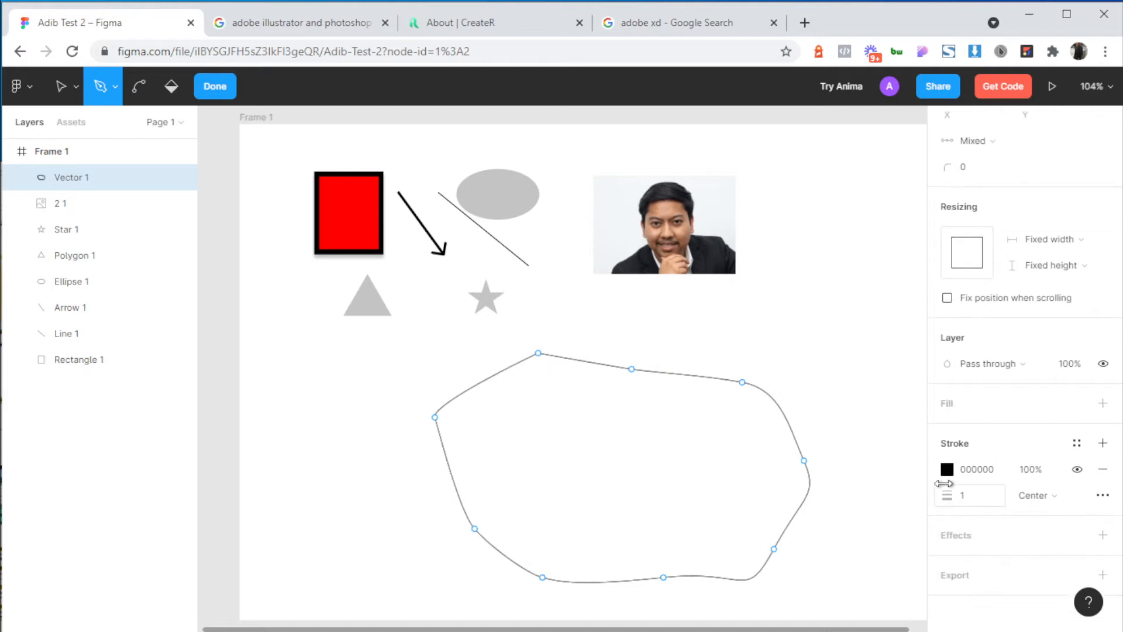
click(1102, 403)
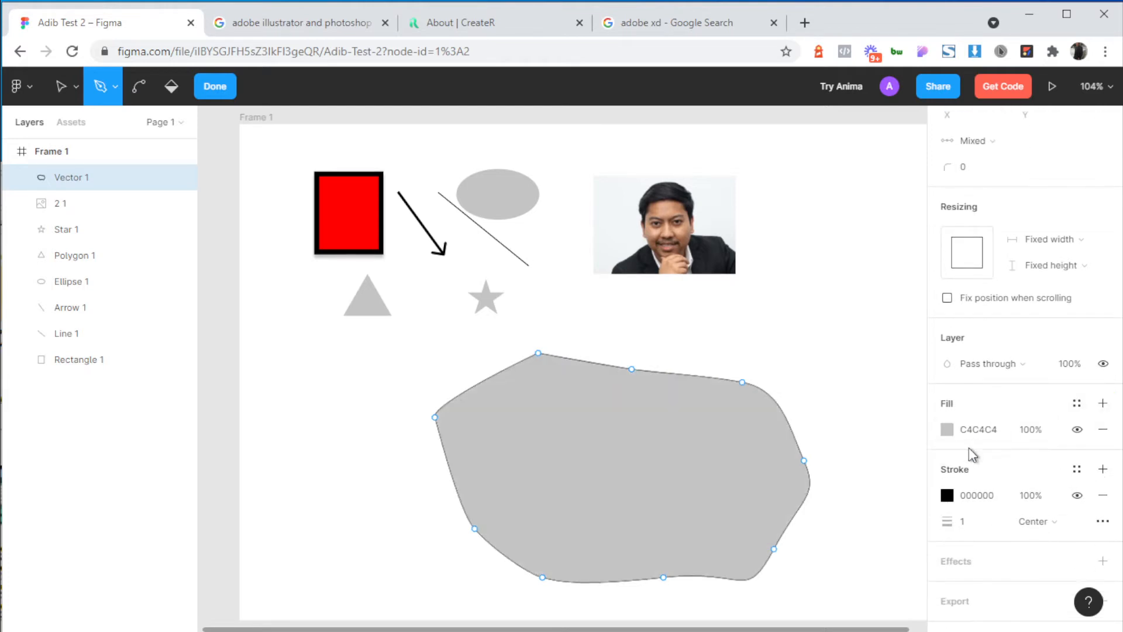
click(946, 429)
click(812, 374)
drag(812, 375, 799, 257)
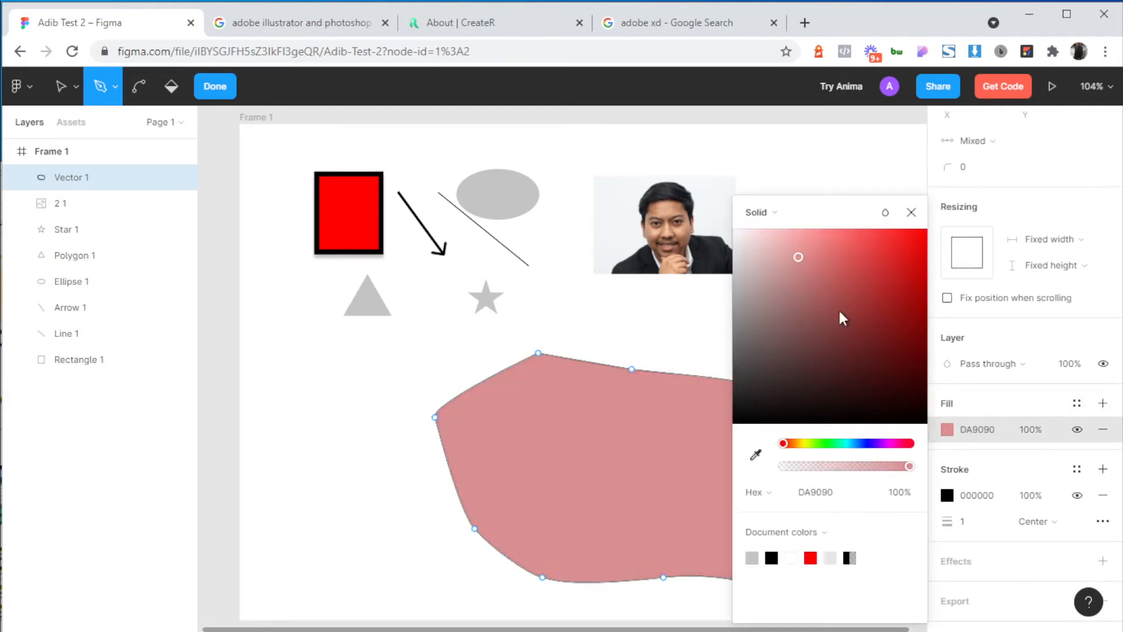
click(212, 96)
click(281, 375)
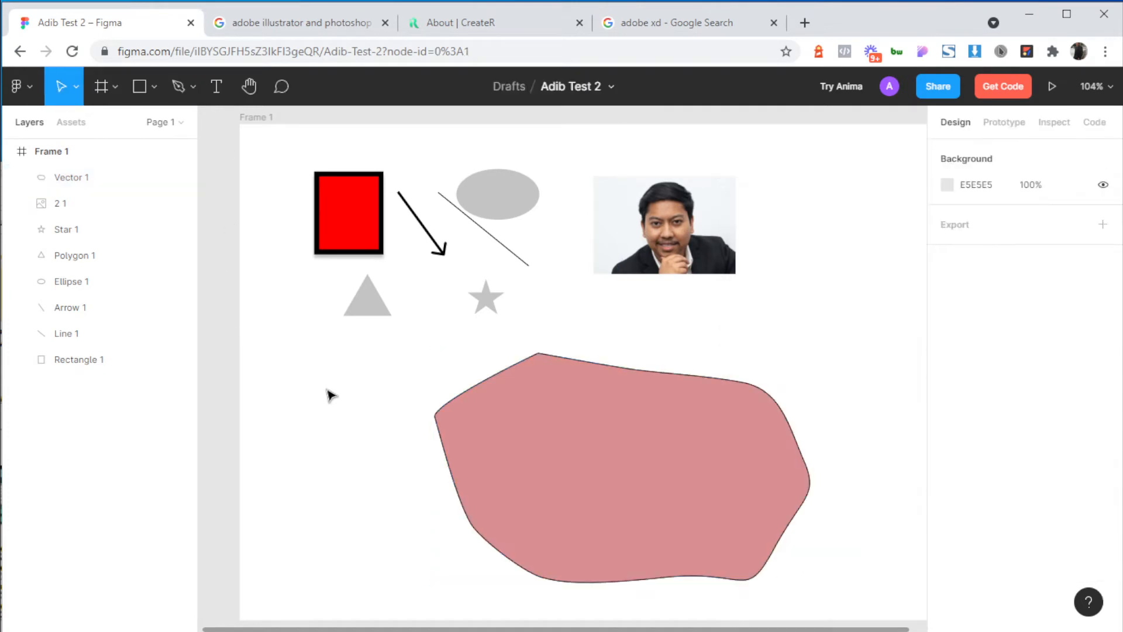
- Move the pink freeform shape to about X 354, Y 210 in Frame 1
scroll(322, 351, down, 3)
drag(538, 399, 639, 344)
drag(530, 441, 596, 466)
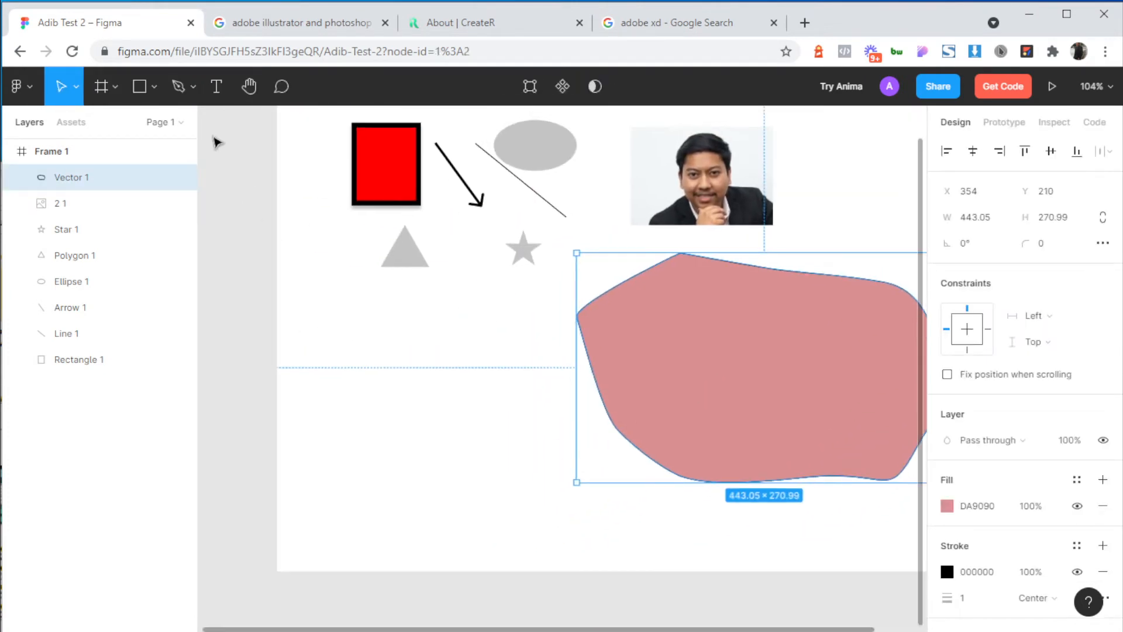
- Add the text "Saya lapar tak breakfast" at about X 78, Y 358, in the empty area beside the pink shape
click(216, 91)
click(345, 383)
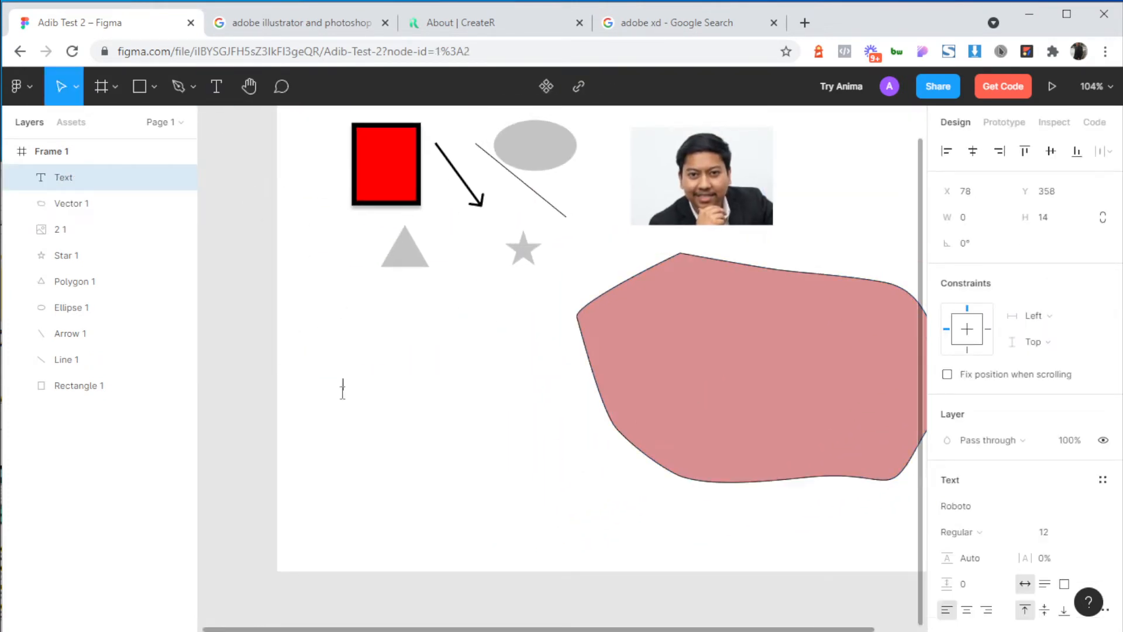
scroll(351, 384, up, 5)
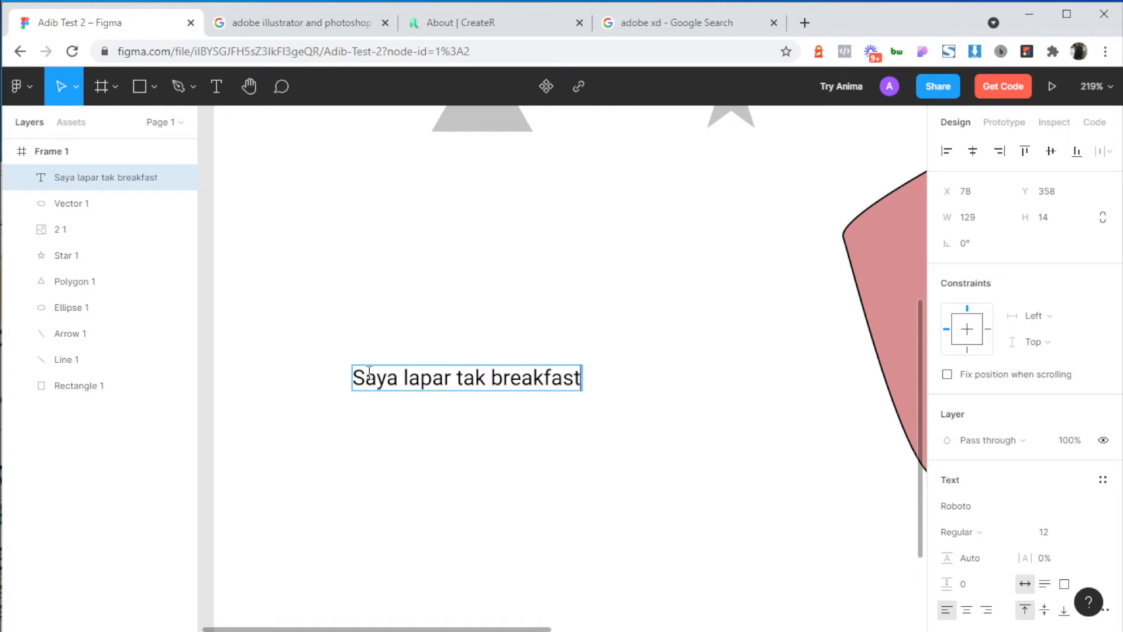
key(Escape)
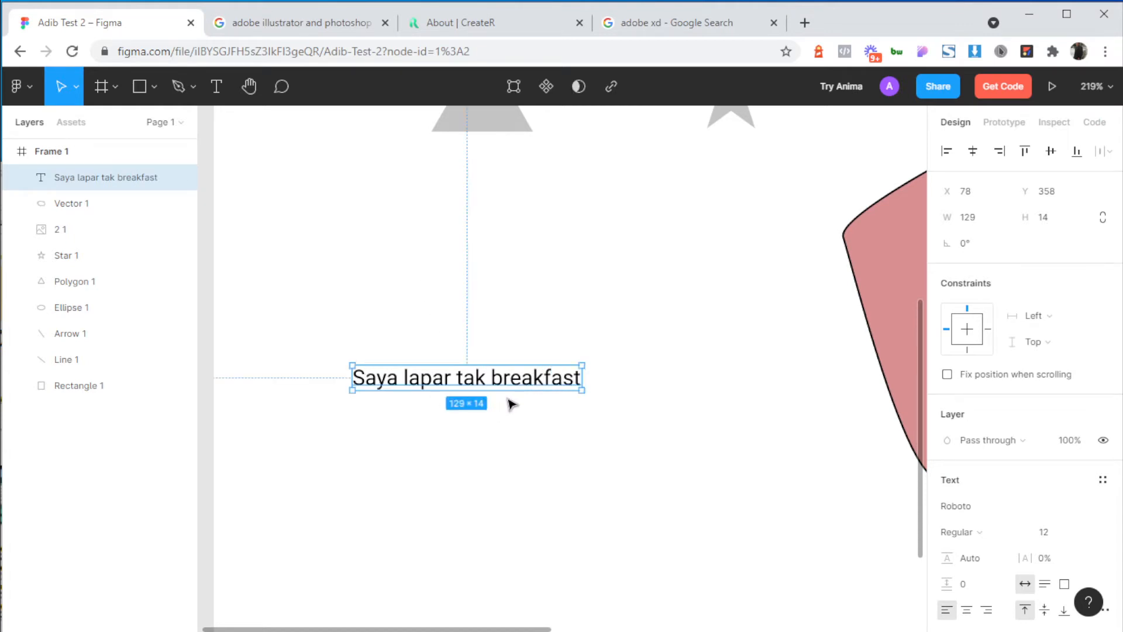
- Set the text's font size to 18 and its weight to Bold
scroll(510, 404, down, 4)
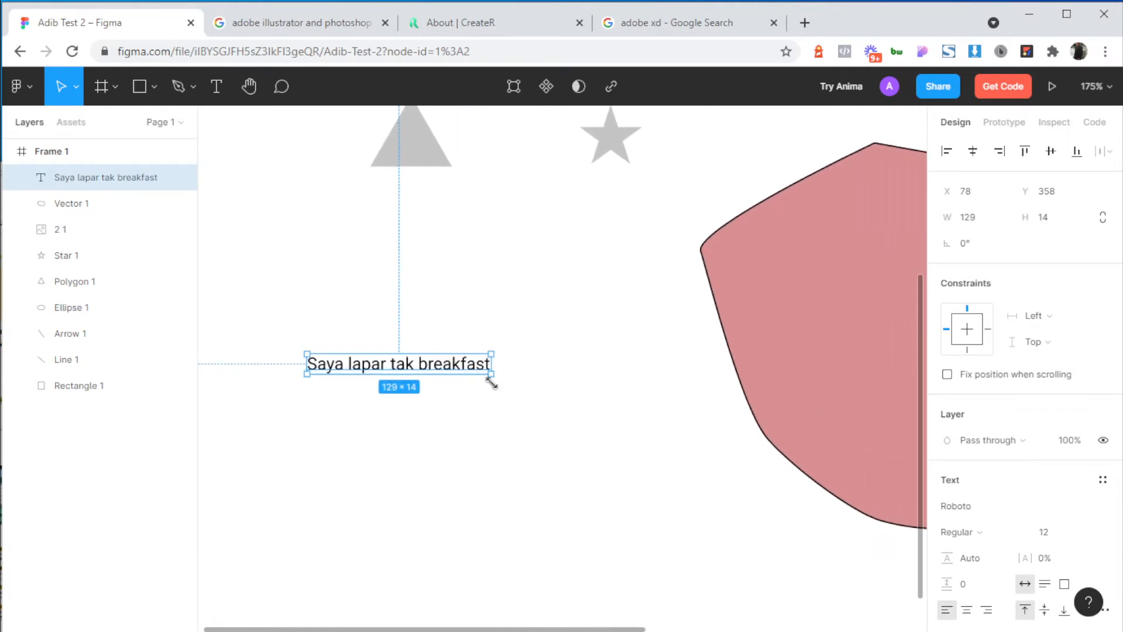
mouse_move(1039, 532)
mouse_down()
mouse_move(1056, 531)
mouse_move(1044, 532)
mouse_up()
scroll(1016, 390, down, 4)
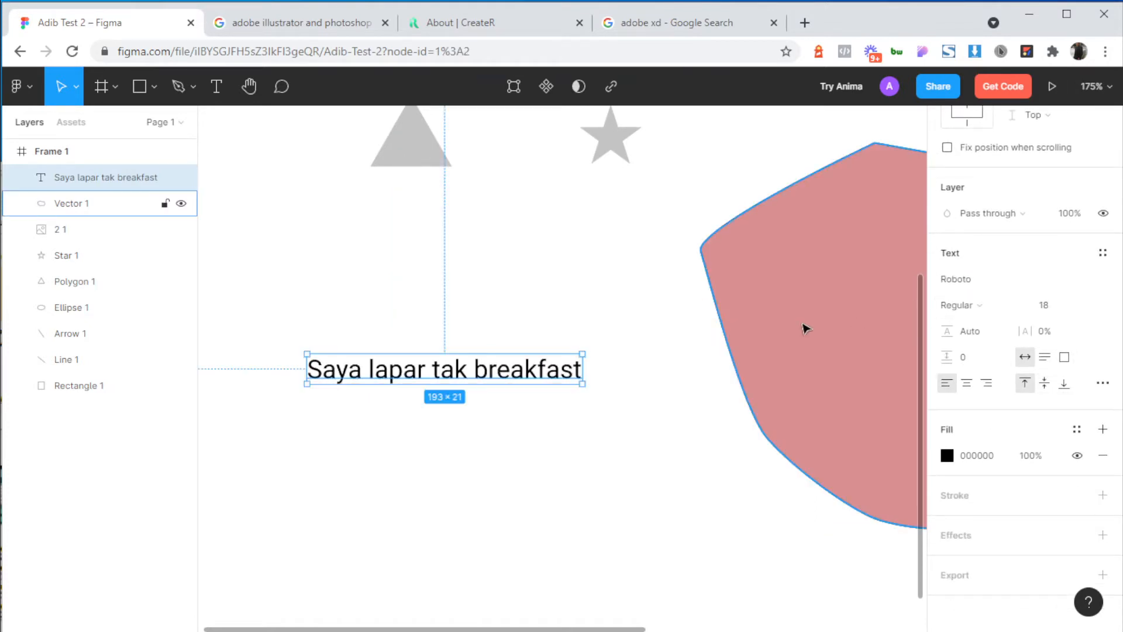
click(972, 306)
click(988, 344)
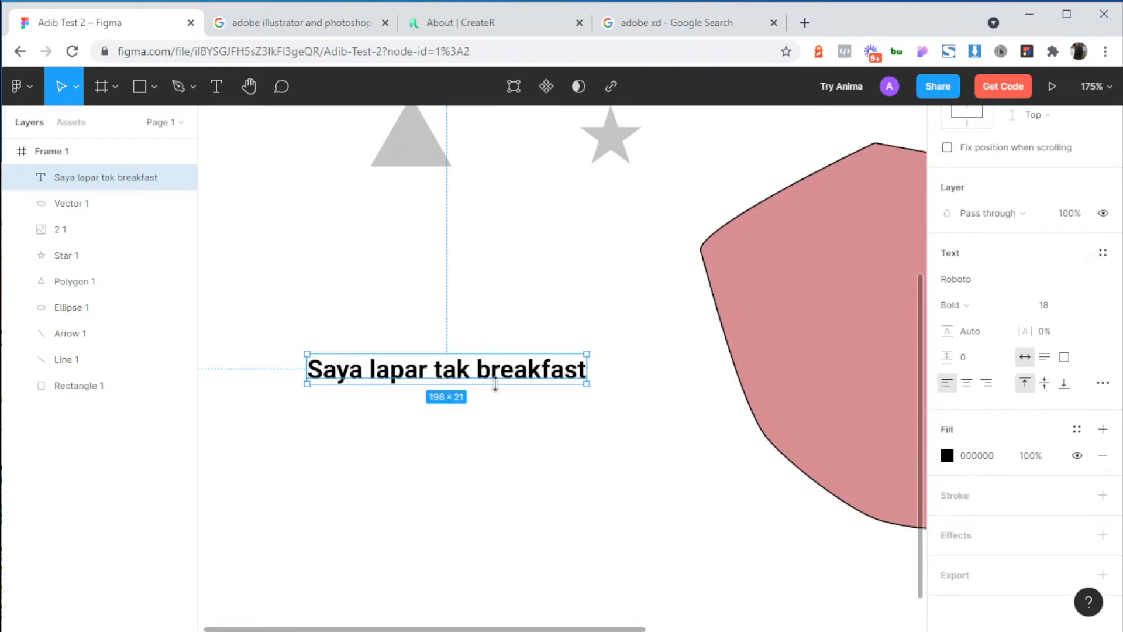
- Underline the text and move it slightly up and to the left in the frame
click(1104, 386)
click(925, 378)
click(478, 408)
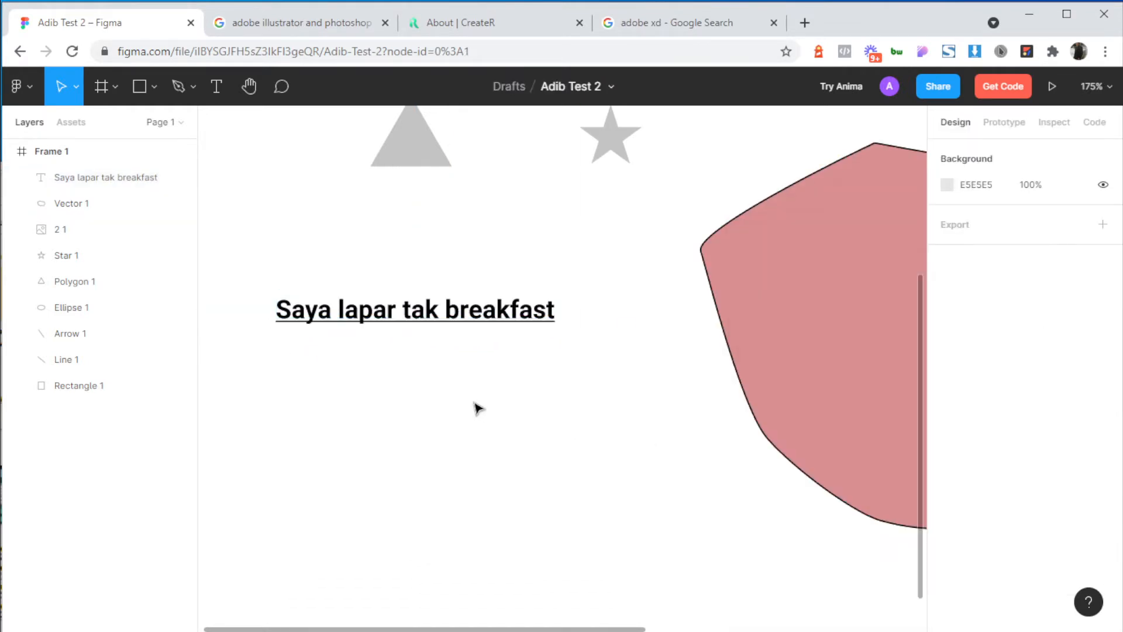
- Undo the underline applied to the whole text "Saya lapar tak breakfast"
click(503, 315)
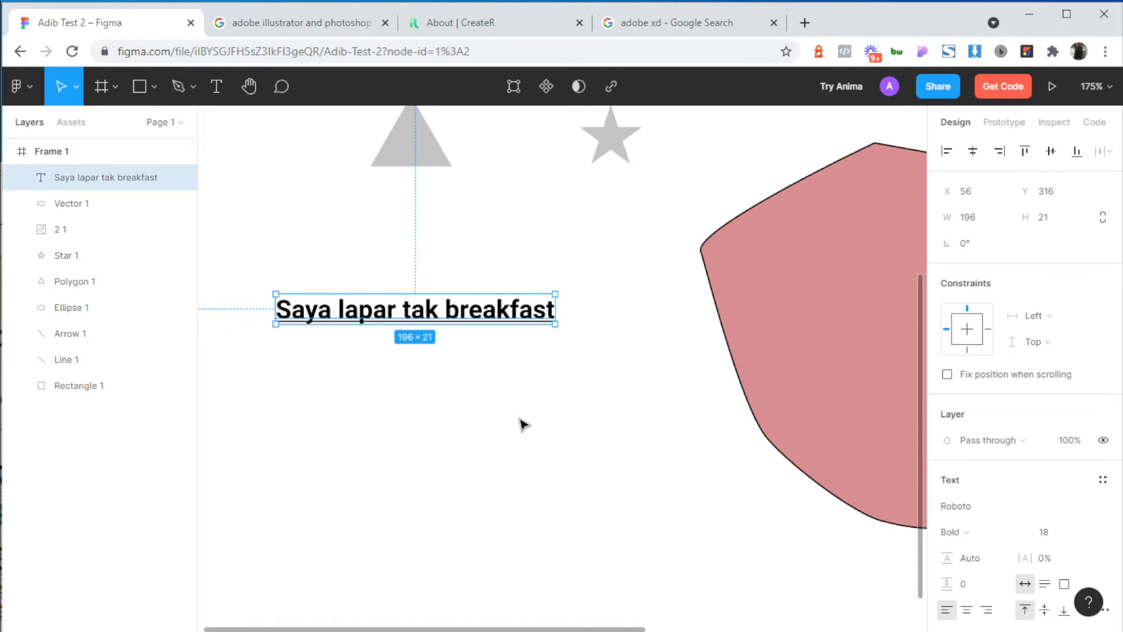
key(ctrl+z)
click(515, 405)
- Colour only the word "breakfast" in the text with the fill EE0000
click(466, 318)
double_click(454, 310)
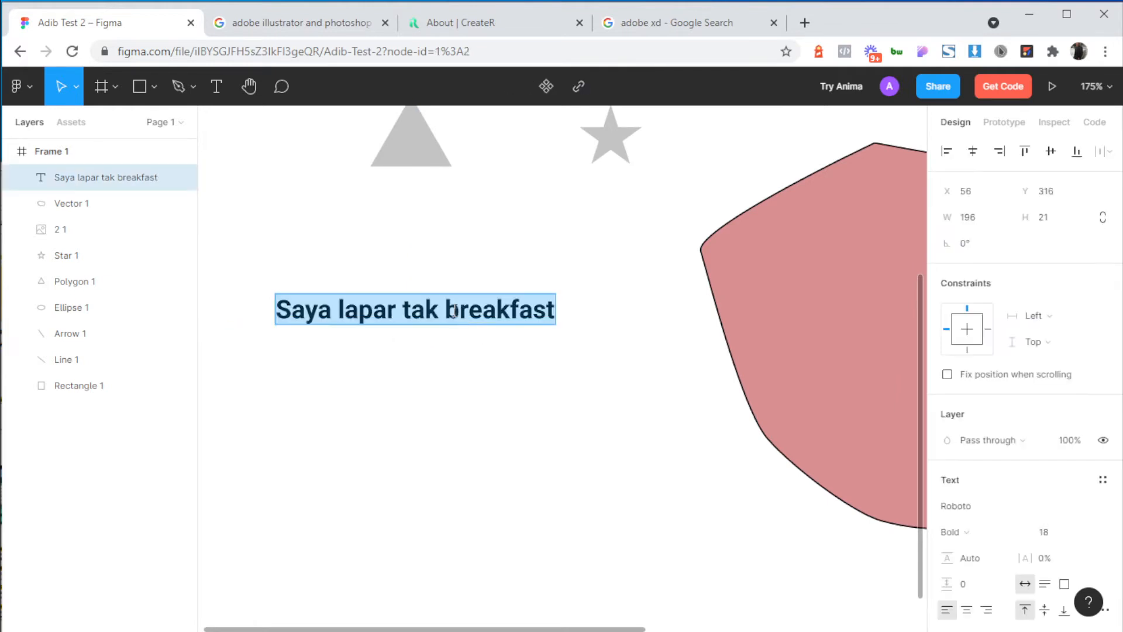
double_click(454, 310)
scroll(988, 463, down, 4)
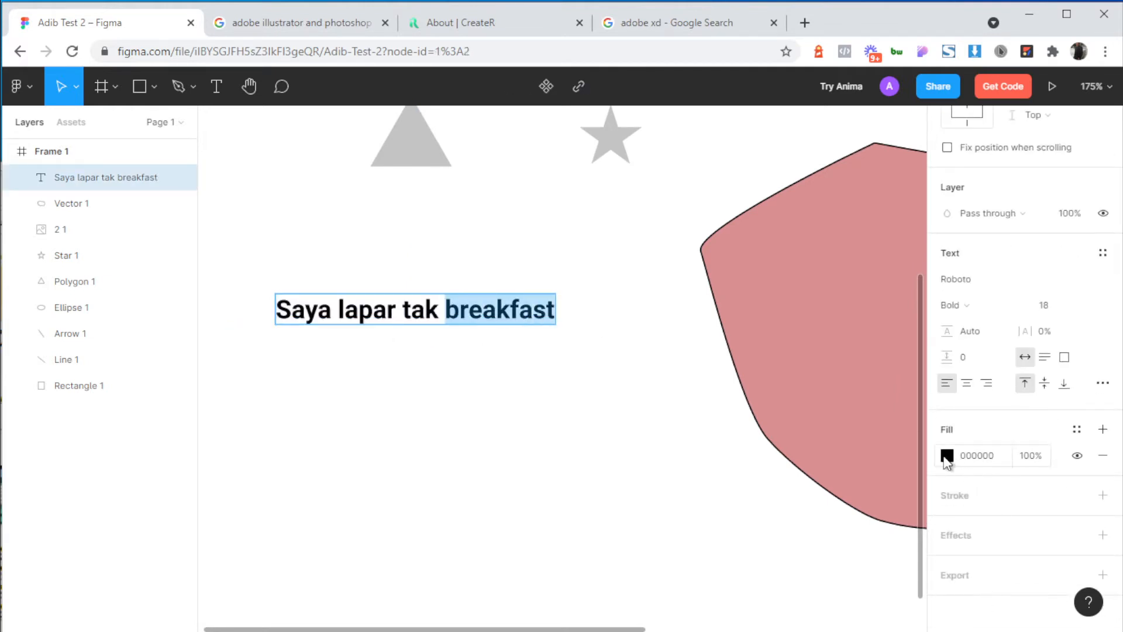
click(947, 455)
text(ee0000)
key(Return)
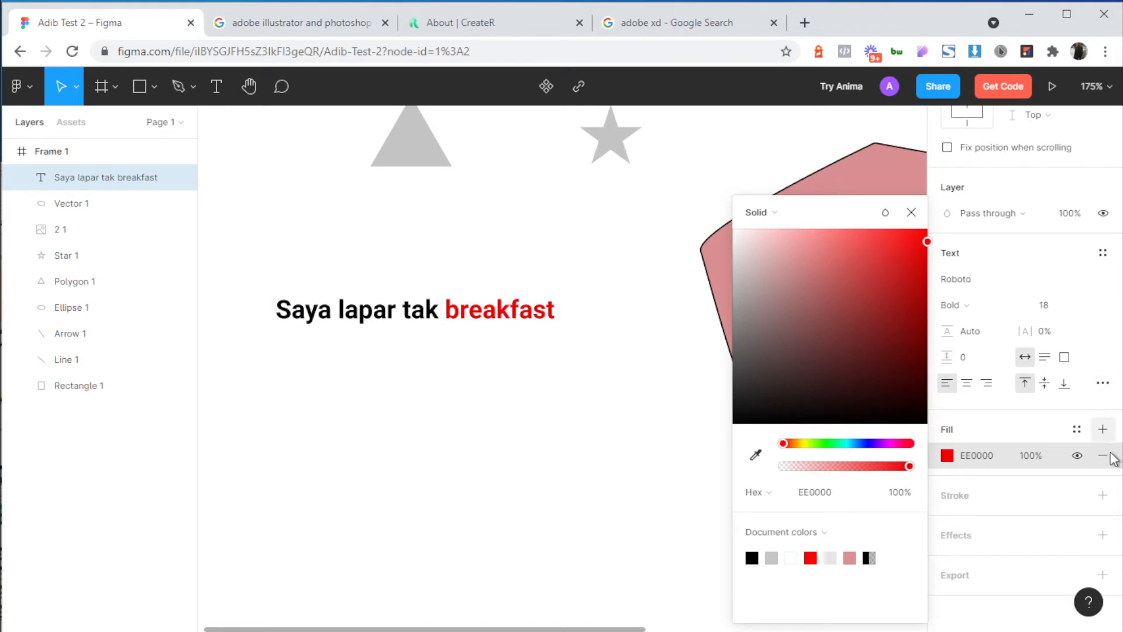
- Underline only the red word "breakfast" and finish editing the text
click(1102, 383)
click(889, 378)
key(Escape)
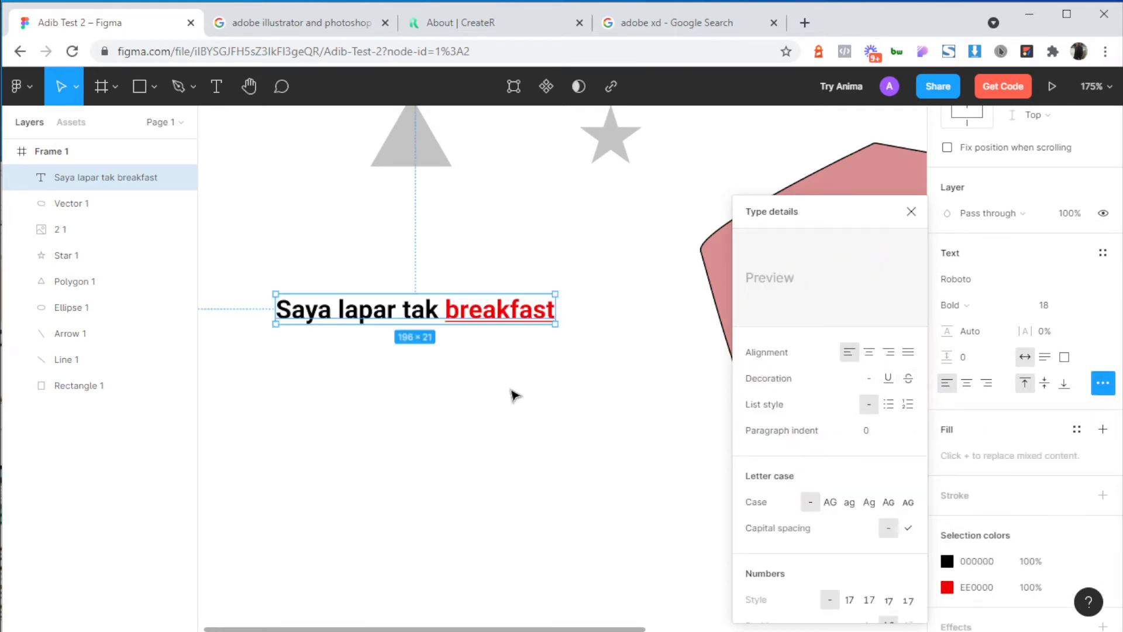
- Apply strikethrough to the word "lapar" in the text and deselect it
double_click(351, 318)
mouse_move(344, 310)
mouse_down()
mouse_move(387, 309)
mouse_move(361, 311)
mouse_up()
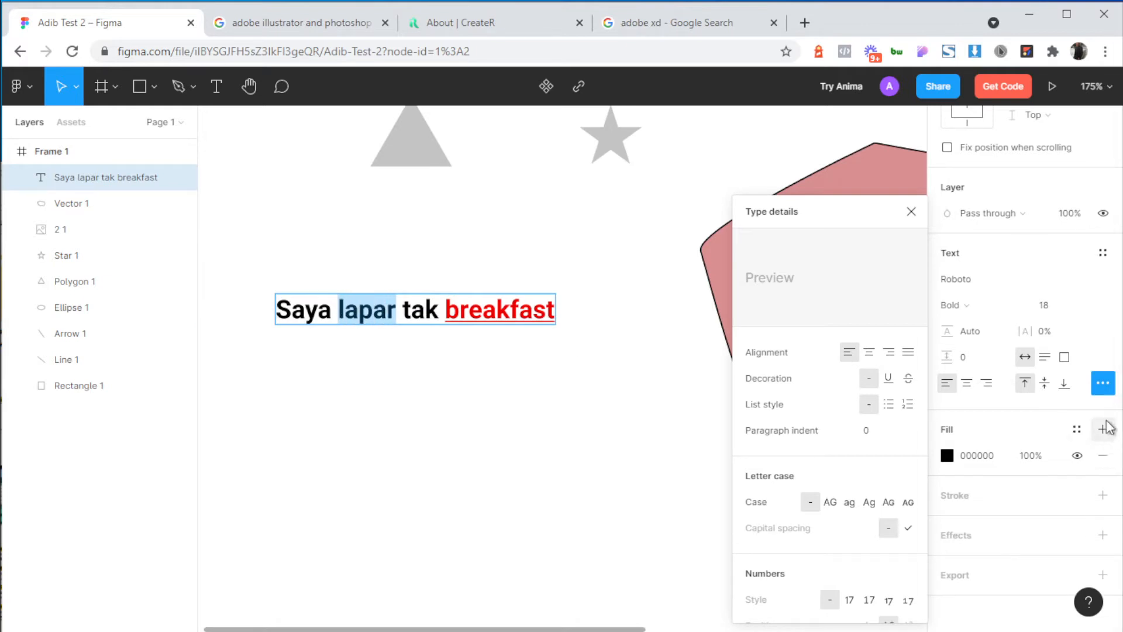
click(908, 378)
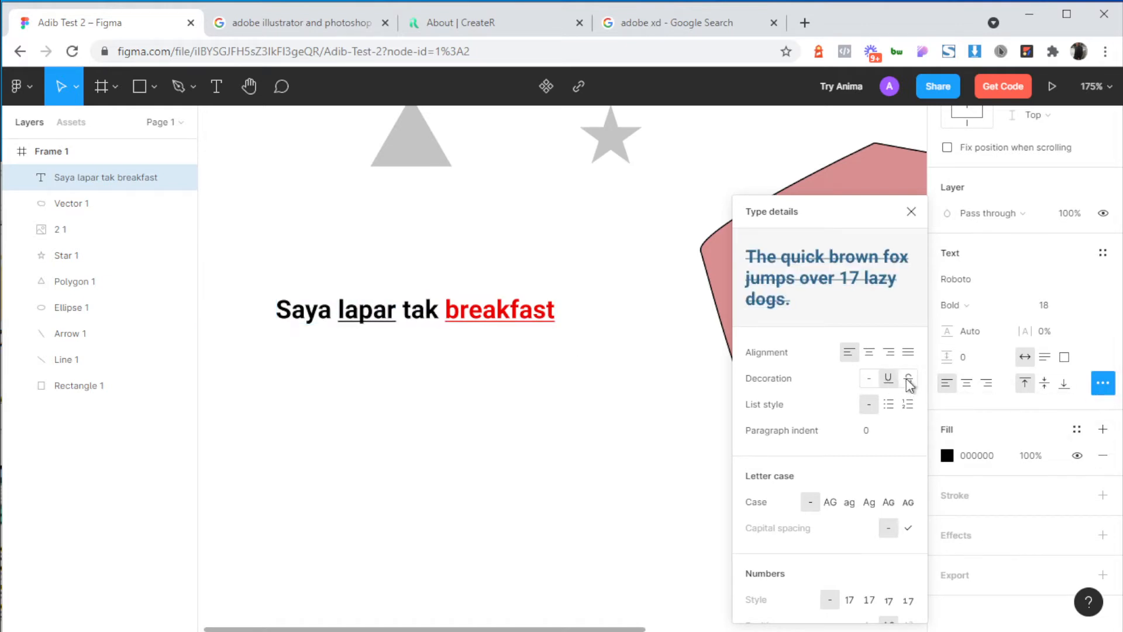
click(529, 409)
click(547, 433)
- Increase the font size of "Saya lapar tak breakfast" to 25
click(481, 318)
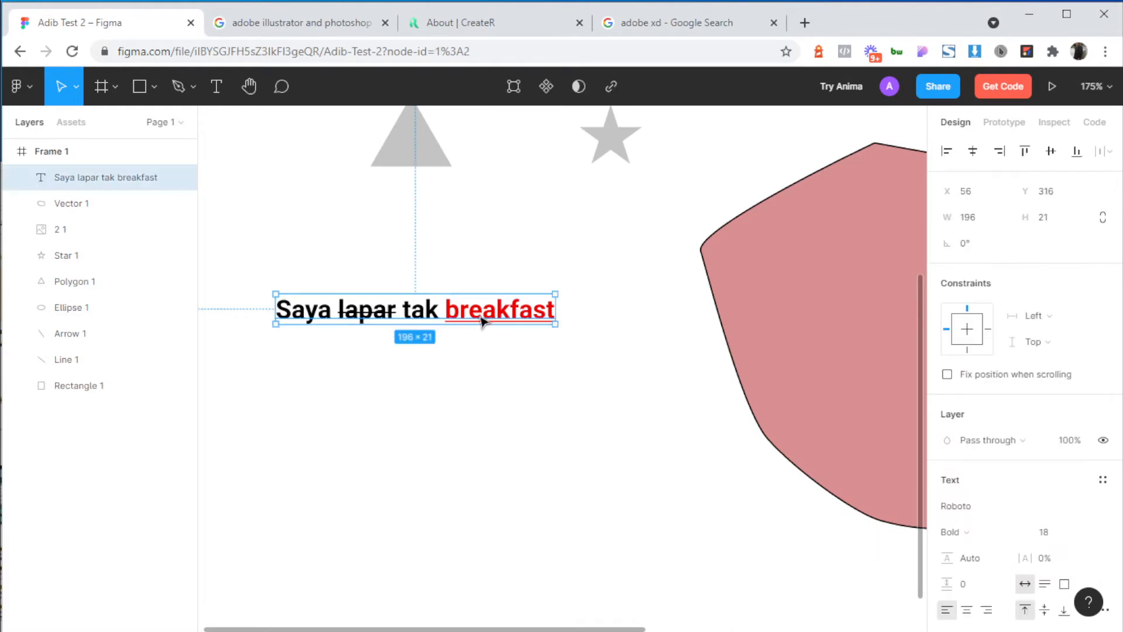
scroll(998, 471, down, 1)
scroll(1001, 477, down, 3)
drag(1043, 288, 1084, 288)
scroll(635, 524, down, 5)
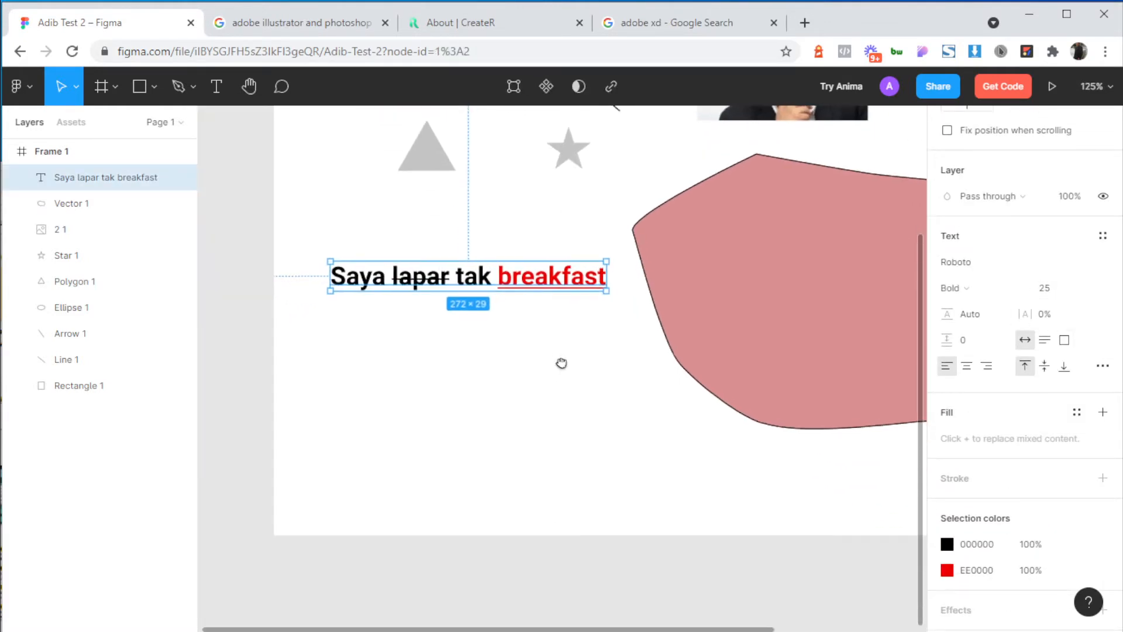
- Add the text "sasas asdas asdasd adas d" below the "Saya lapar tak breakfast" line and switch it to fixed size
click(216, 91)
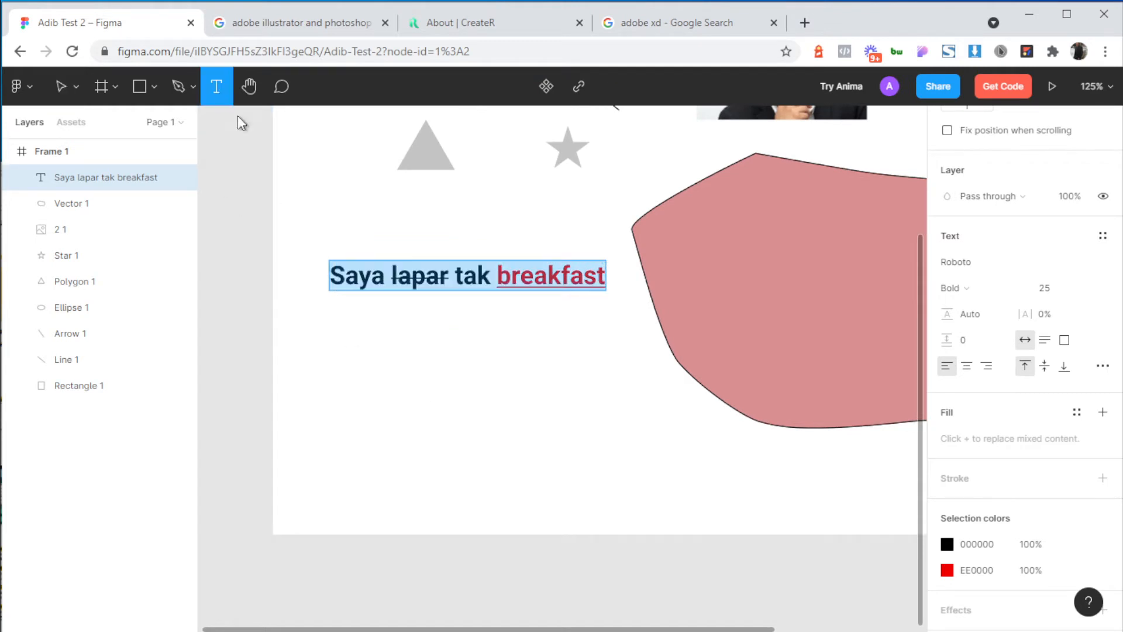
click(319, 384)
text(sasa)
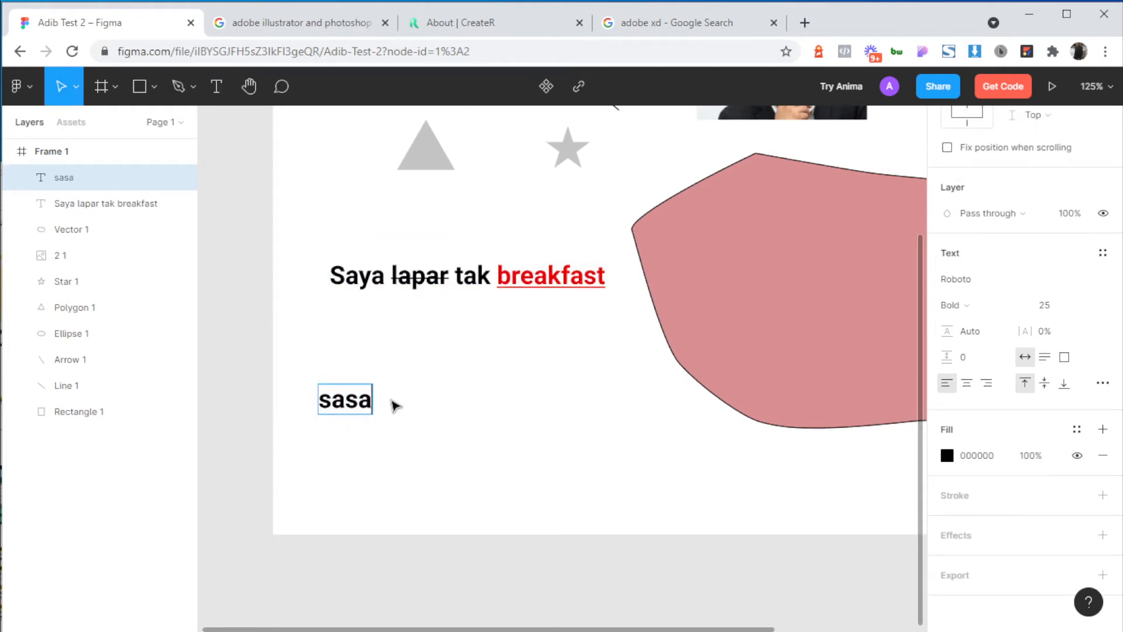
text(s asdas asdasd adas d)
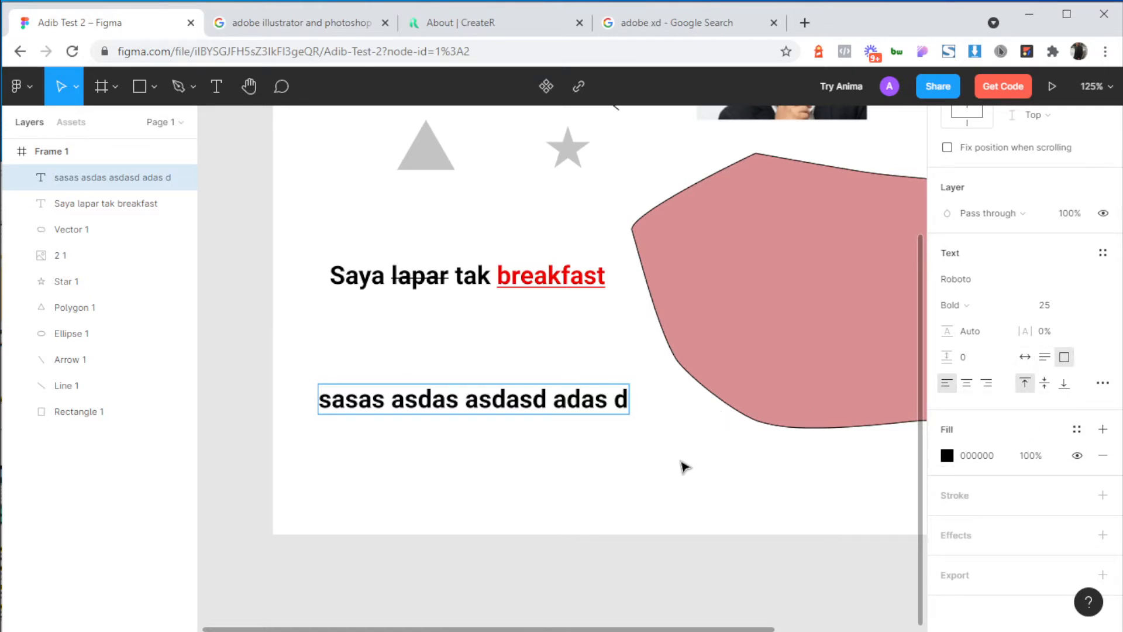
key(Escape)
- Insert "sdsasasd sdasdas" directly after "adas" in the lower text and resize its box to about 275 × 121
double_click(594, 401)
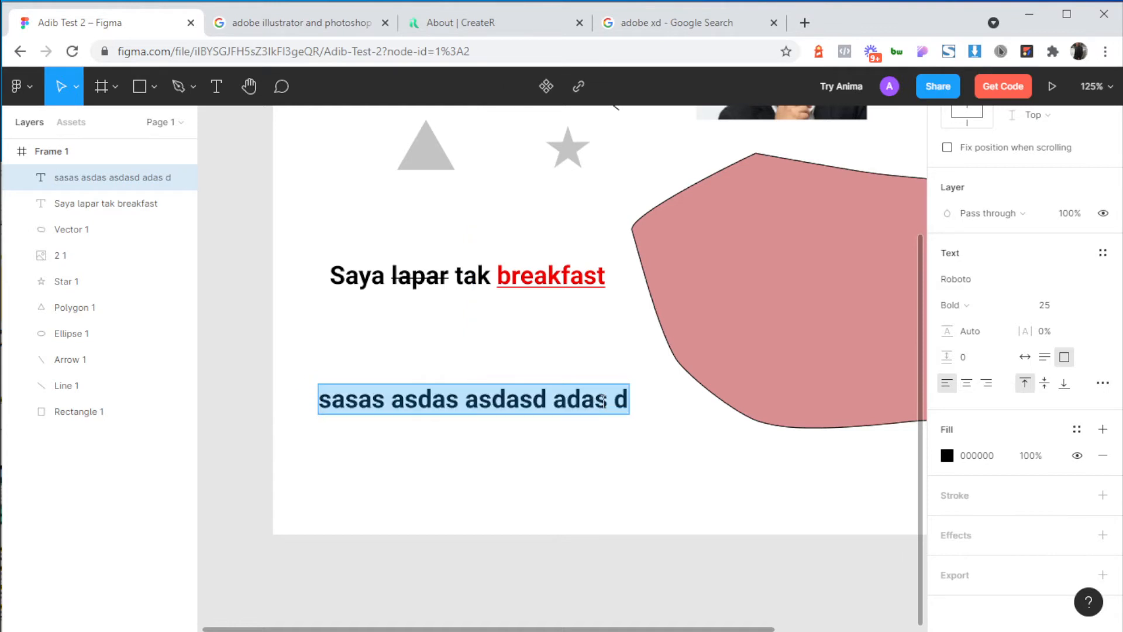
click(602, 401)
text(sdsasasd sd)
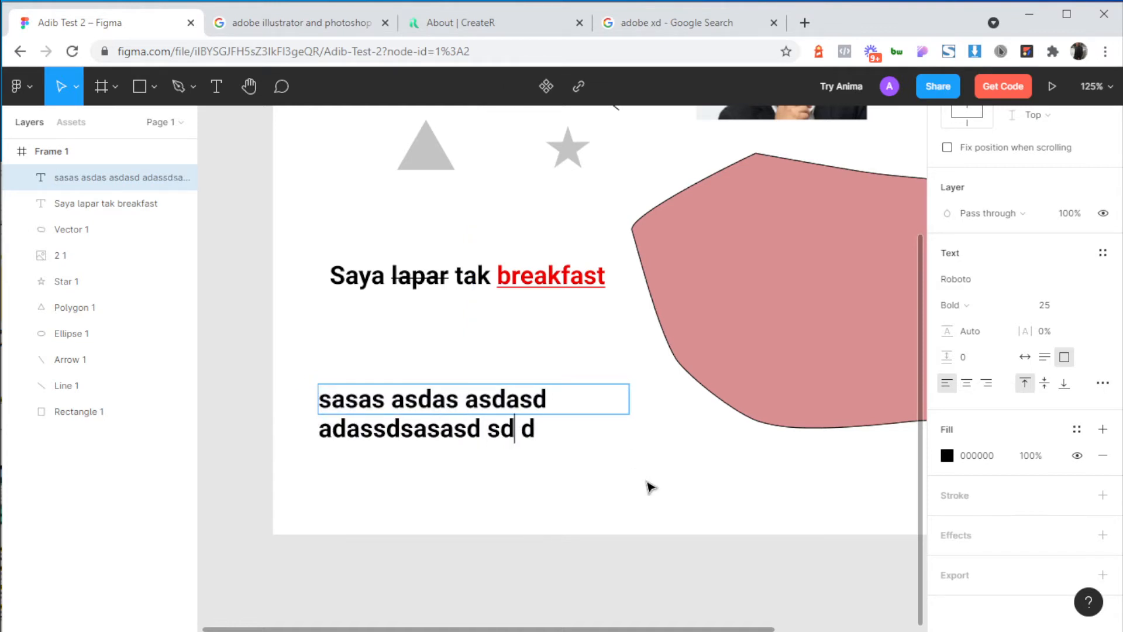
text(asdas)
key(Escape)
drag(595, 413, 596, 509)
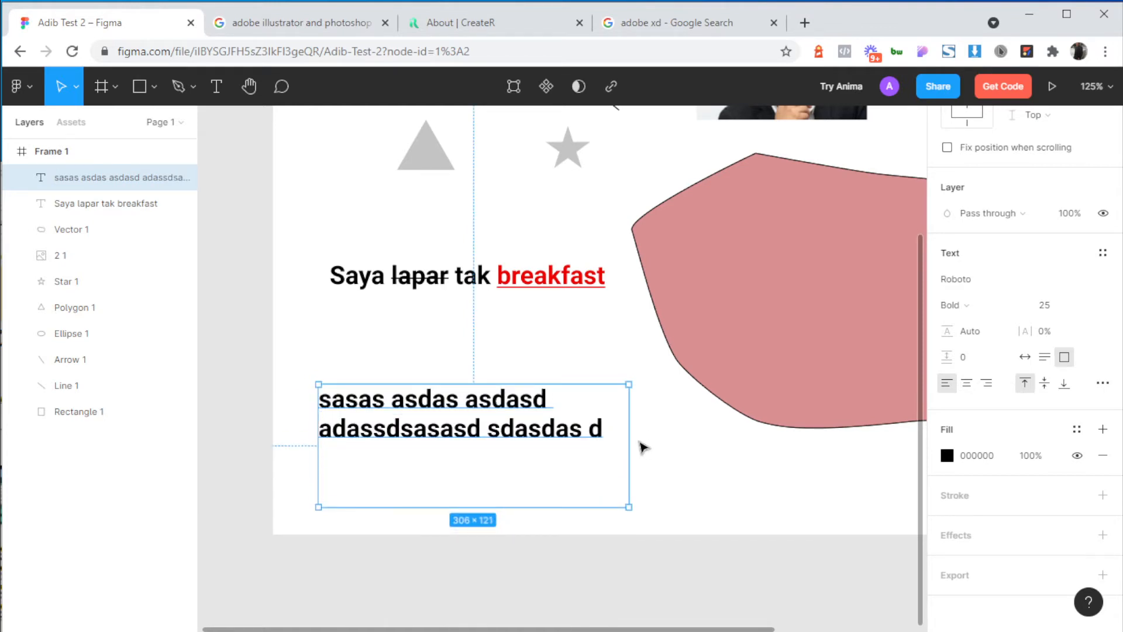
drag(629, 446, 598, 437)
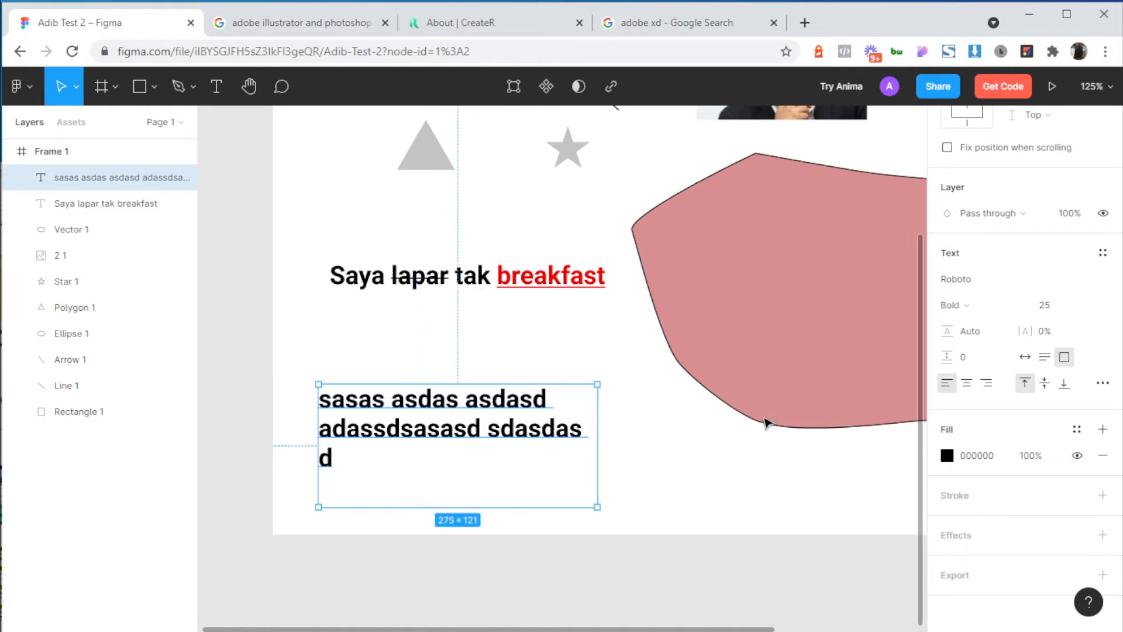
- Switch the lower text to auto width, and resize its box to about 283 × 84 so it wraps onto two lines
click(1025, 358)
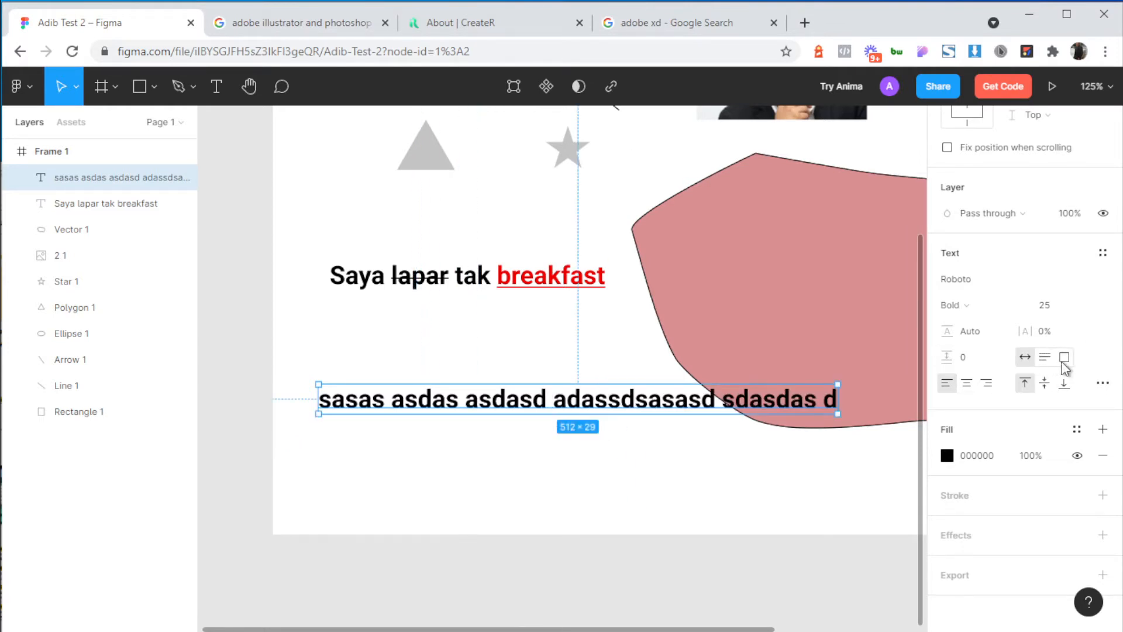
drag(837, 399, 597, 484)
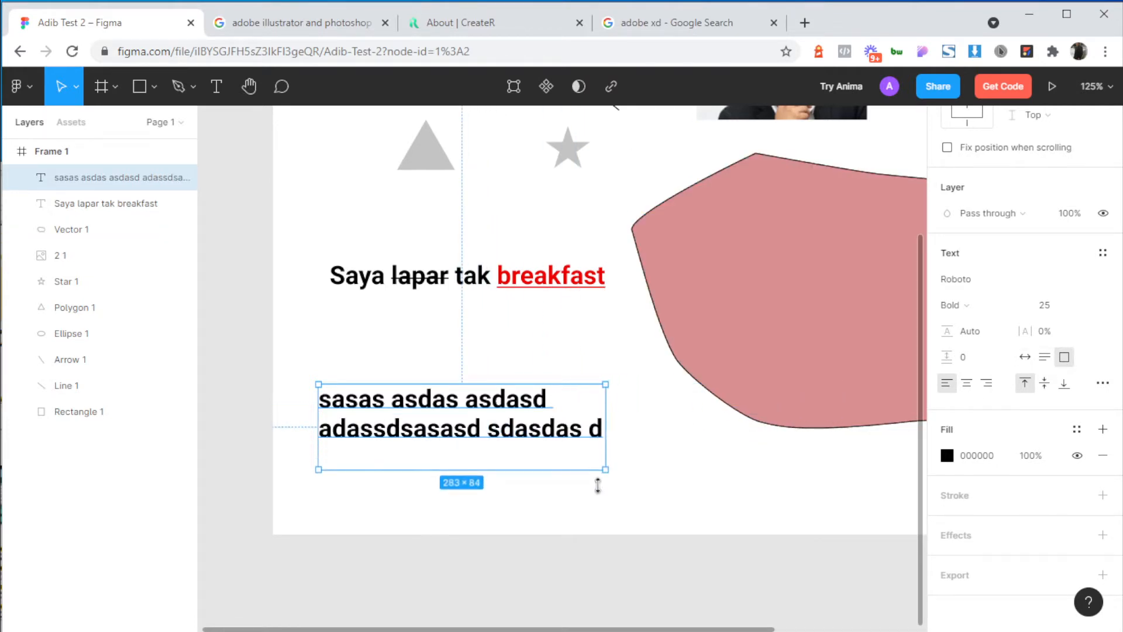
click(625, 498)
- Pan around Frame 1 with the Hand tool, return to the Move tool and zoom out to view the whole frame
click(257, 101)
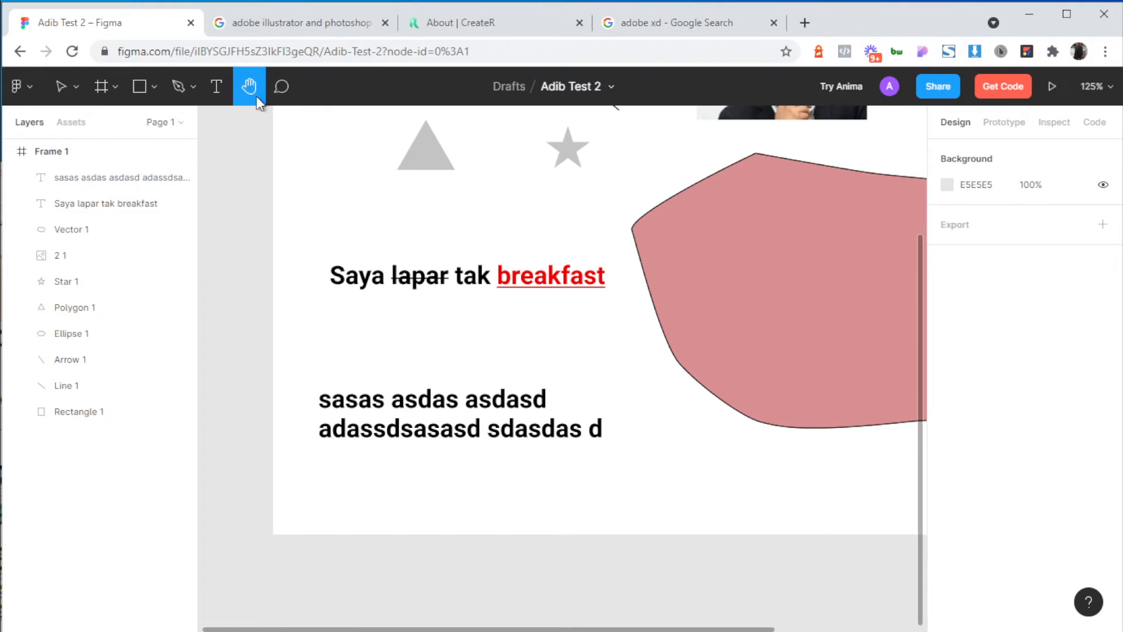
drag(570, 394, 489, 478)
drag(495, 242, 587, 401)
drag(648, 300, 626, 209)
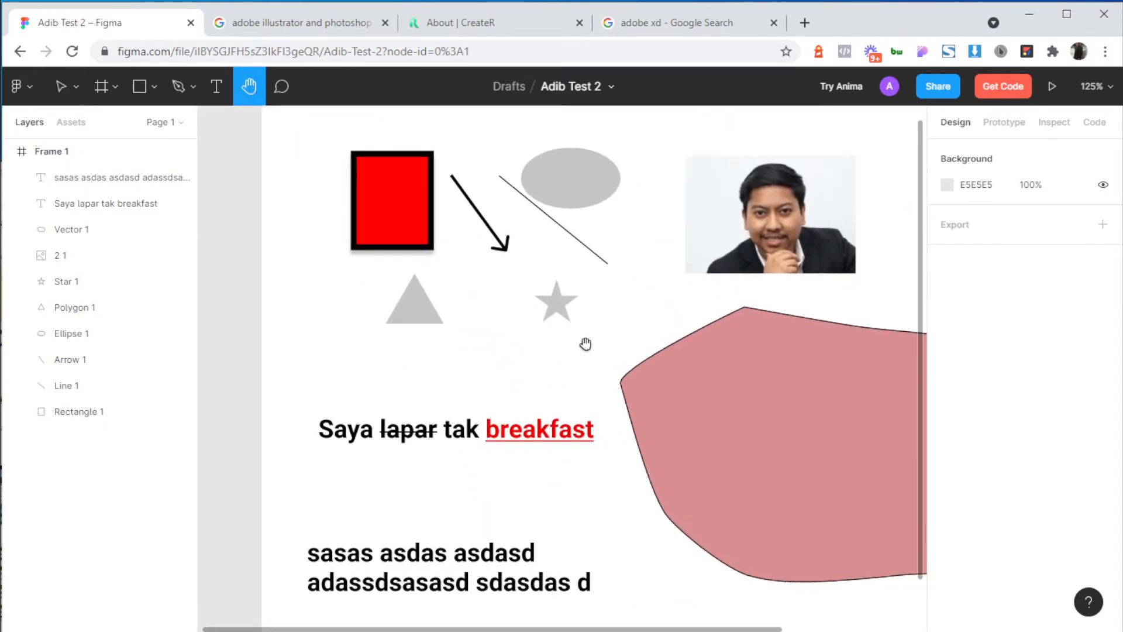
click(63, 94)
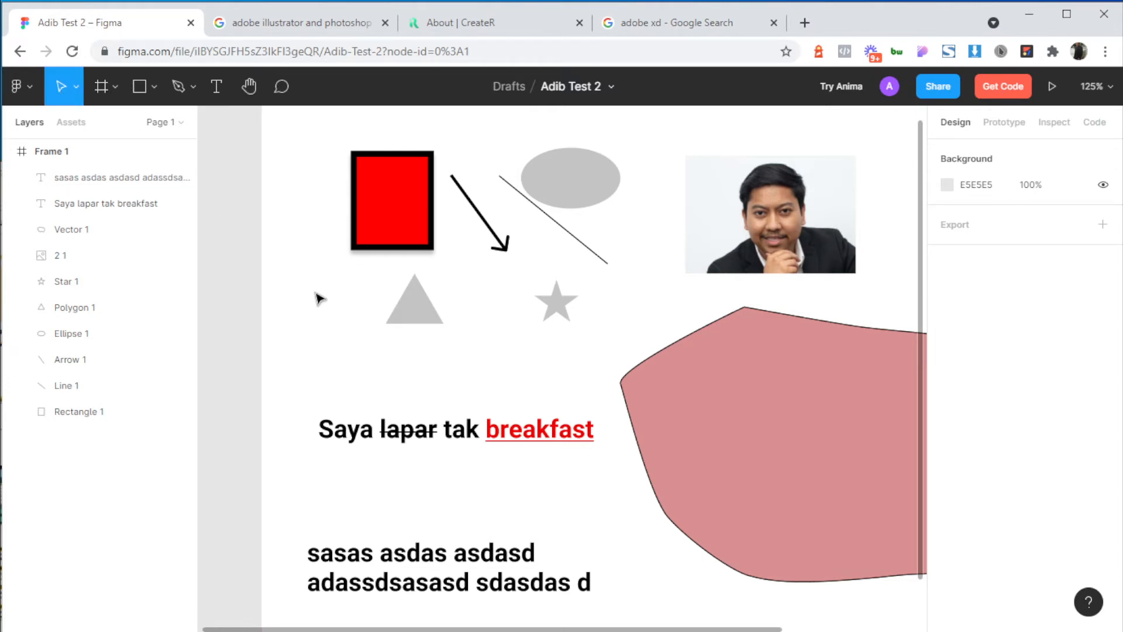
scroll(319, 298, down, 4)
scroll(387, 323, up, 2)
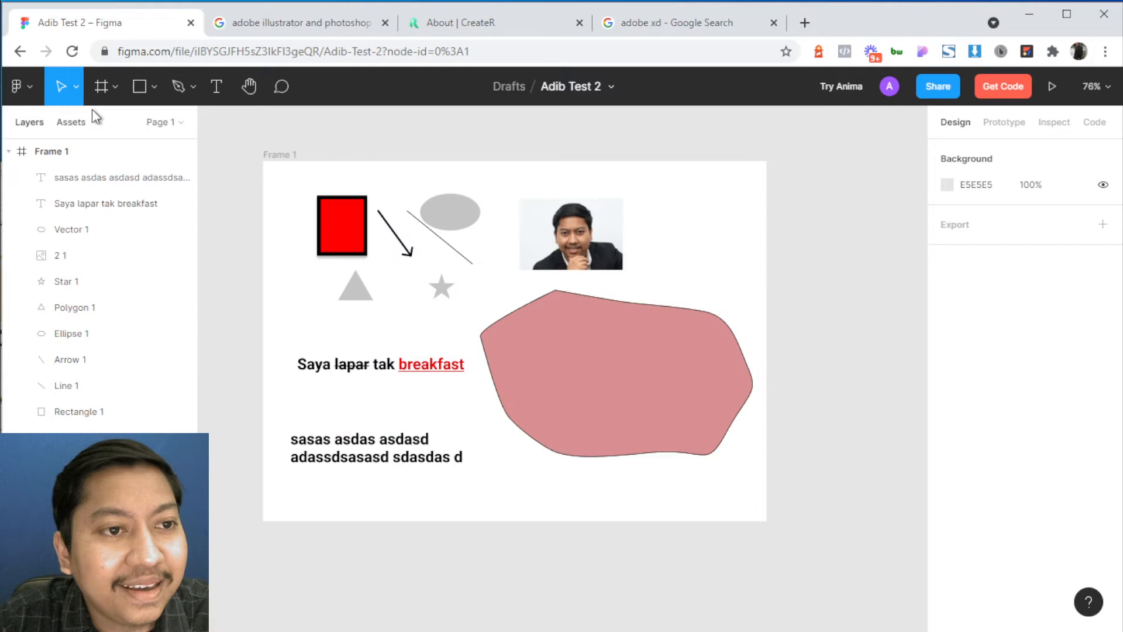
- Review the variants of the Move, Frame, shape and Pen tools, as well as the Text and Hand tools
click(74, 86)
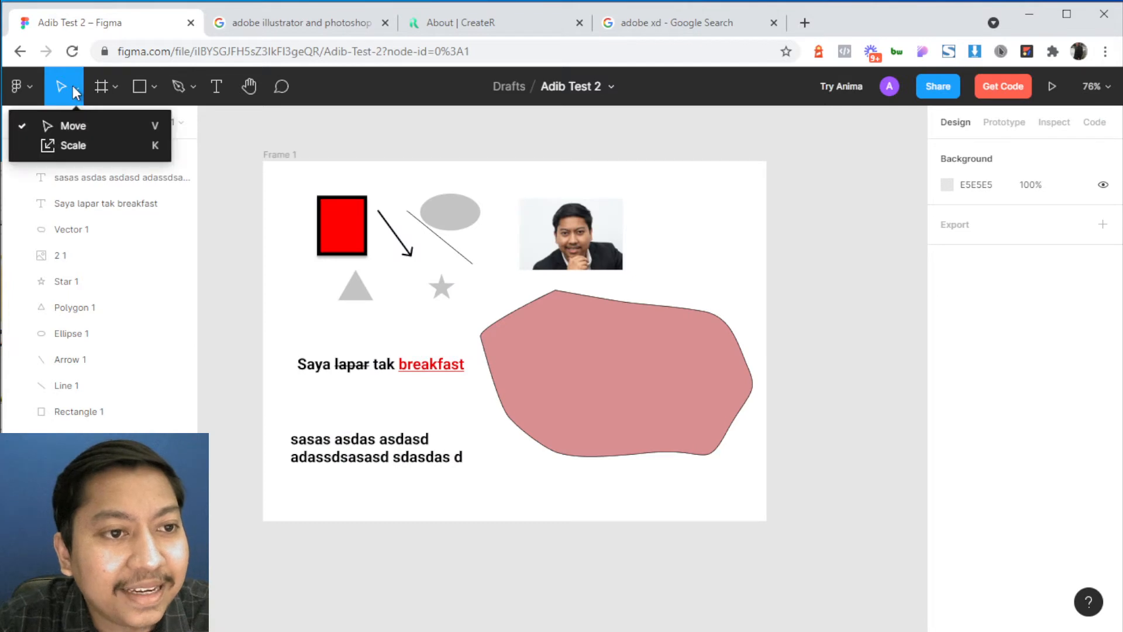
click(69, 86)
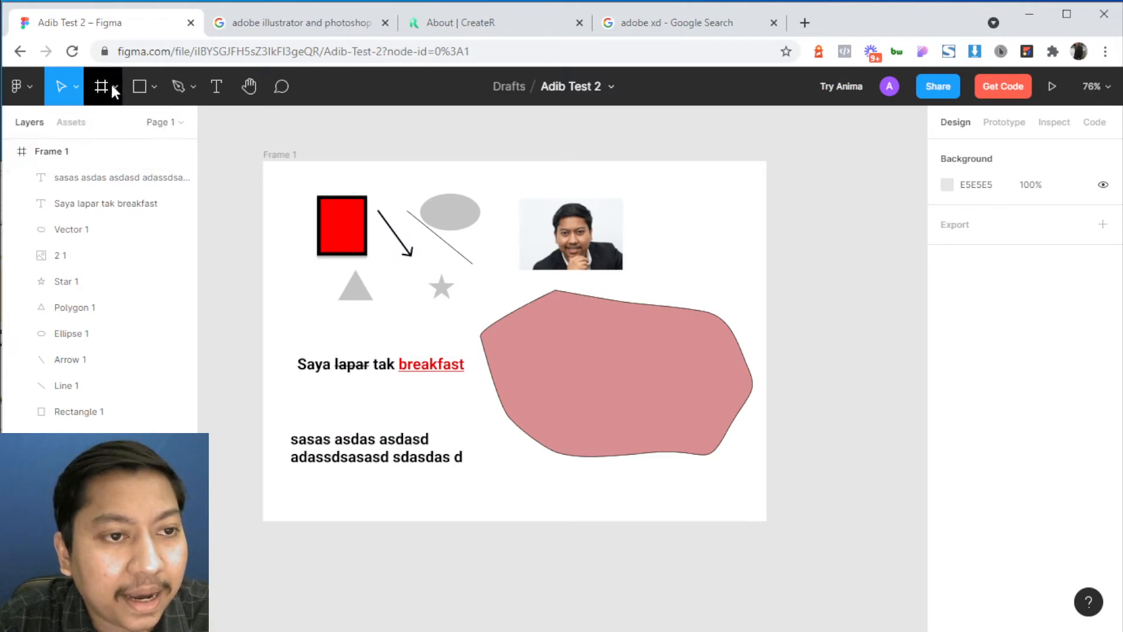
click(113, 93)
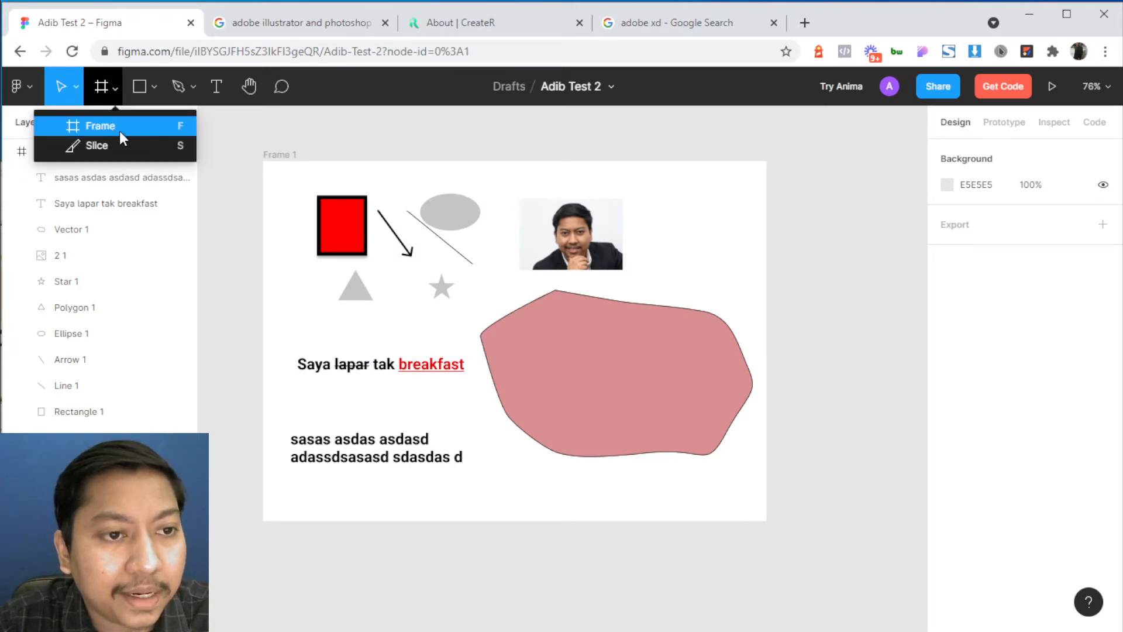
click(154, 87)
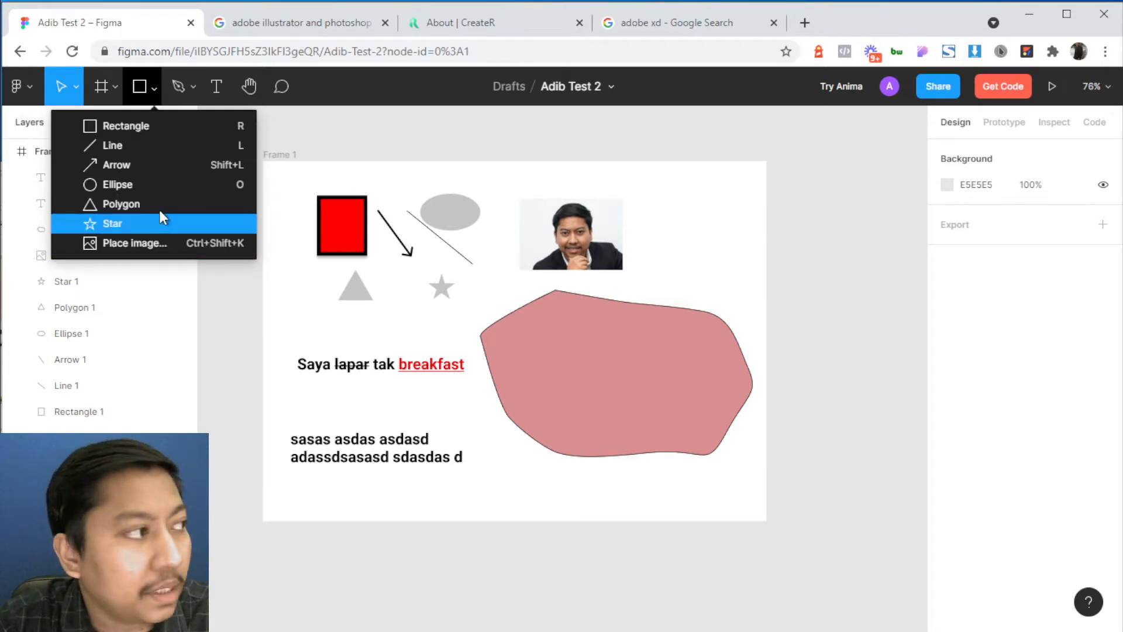
click(191, 86)
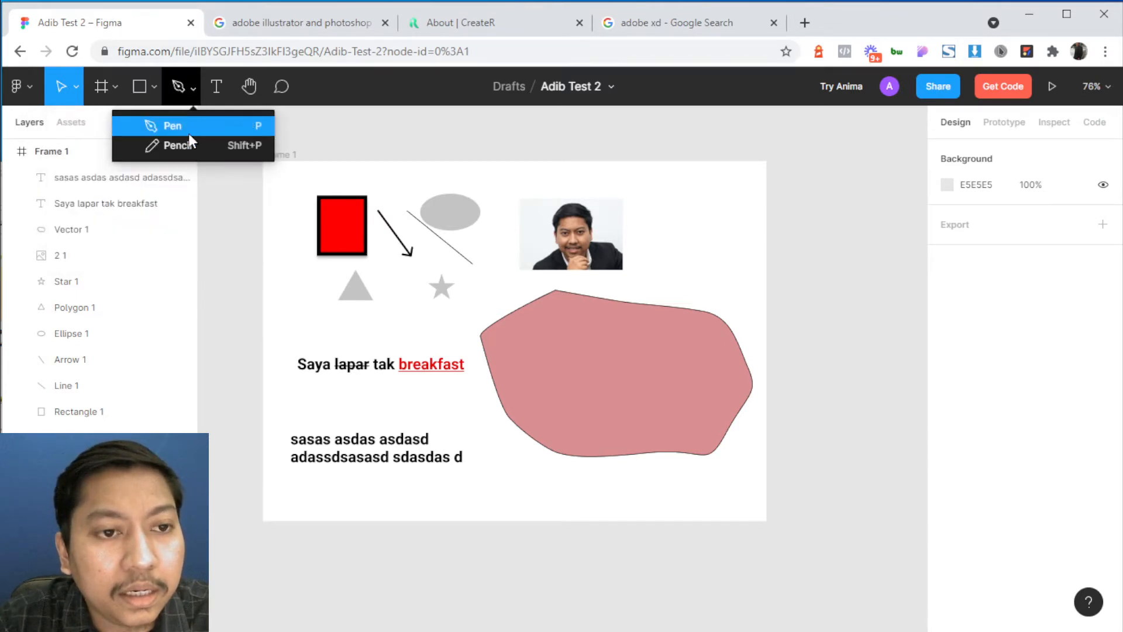
click(215, 88)
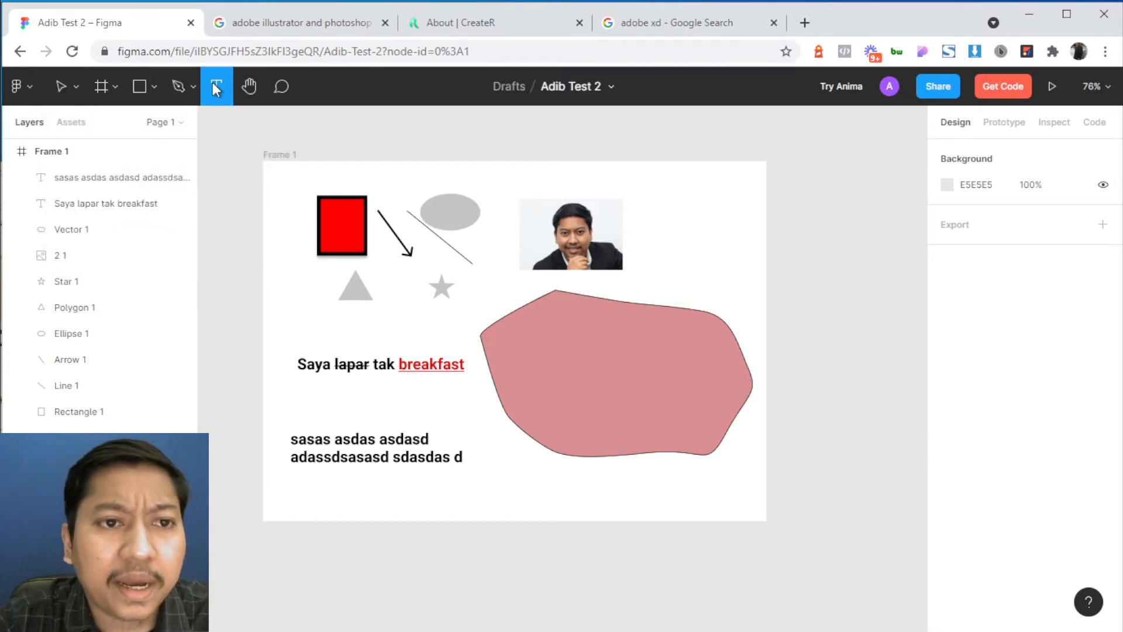
click(252, 84)
drag(396, 143, 424, 135)
scroll(306, 212, up, 1)
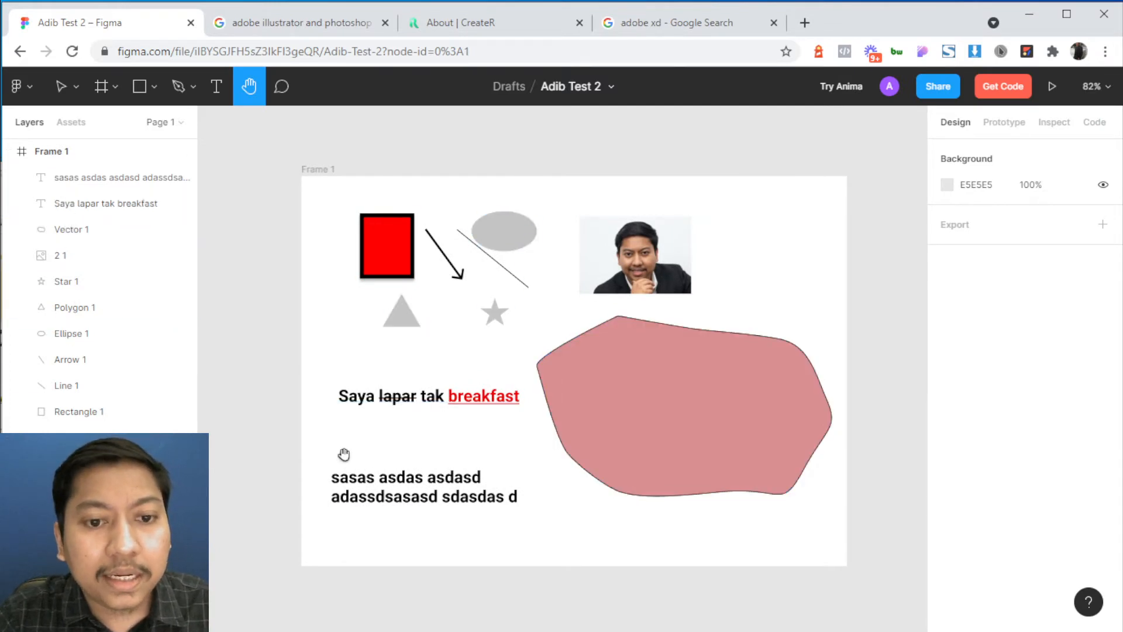
- Move the lower two-line text to about X 250, Y 370 so it overlaps the pink freeform shape
click(61, 86)
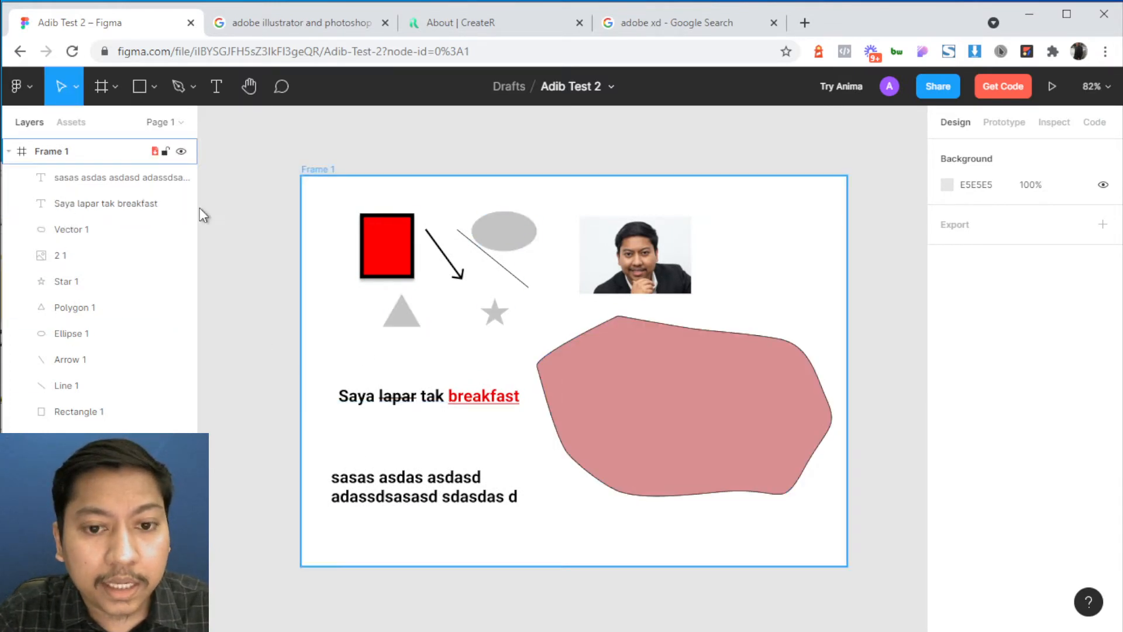
drag(457, 498, 621, 466)
scroll(592, 468, up, 3)
- Reorder the two-line text layer to sit directly beneath Vector 1, so the pink shape covers part of it
click(572, 392)
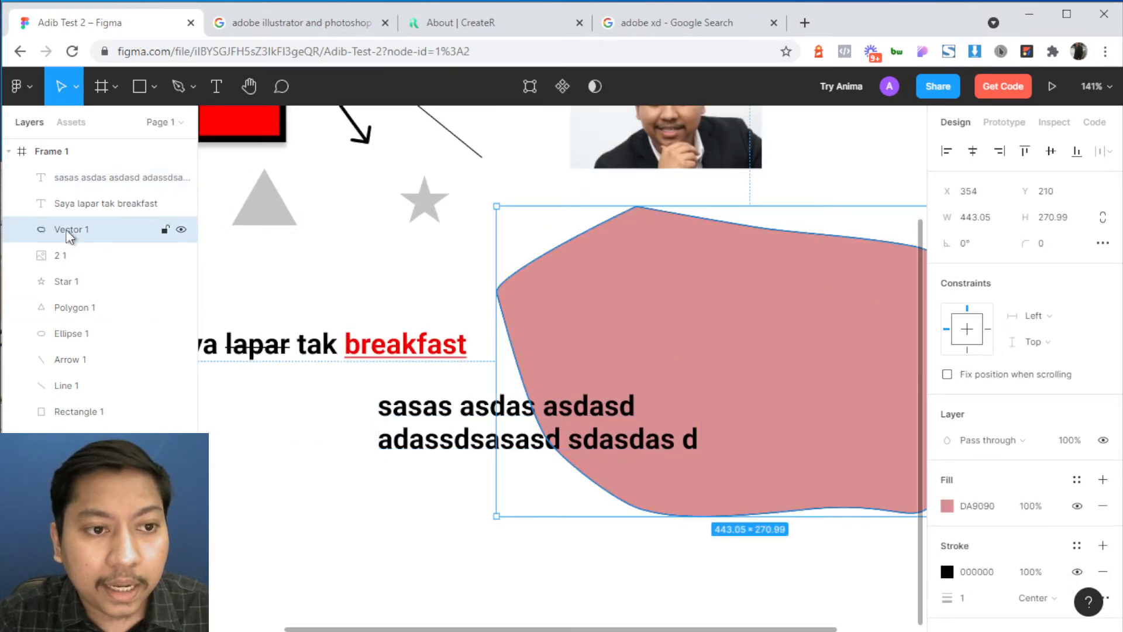
click(101, 177)
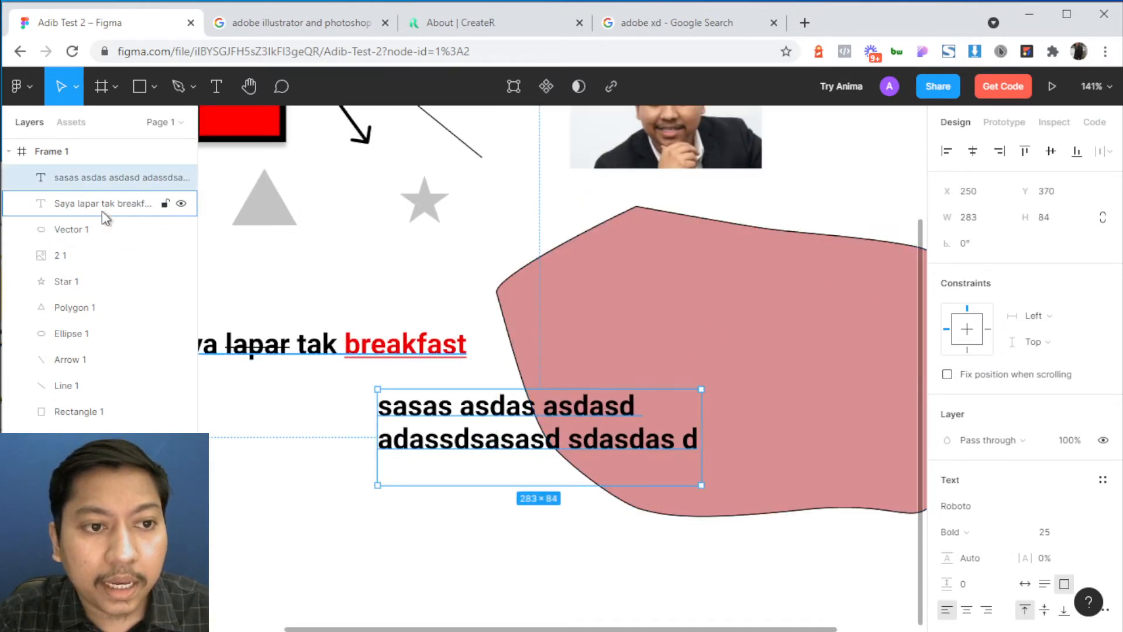
drag(102, 181, 105, 238)
click(336, 515)
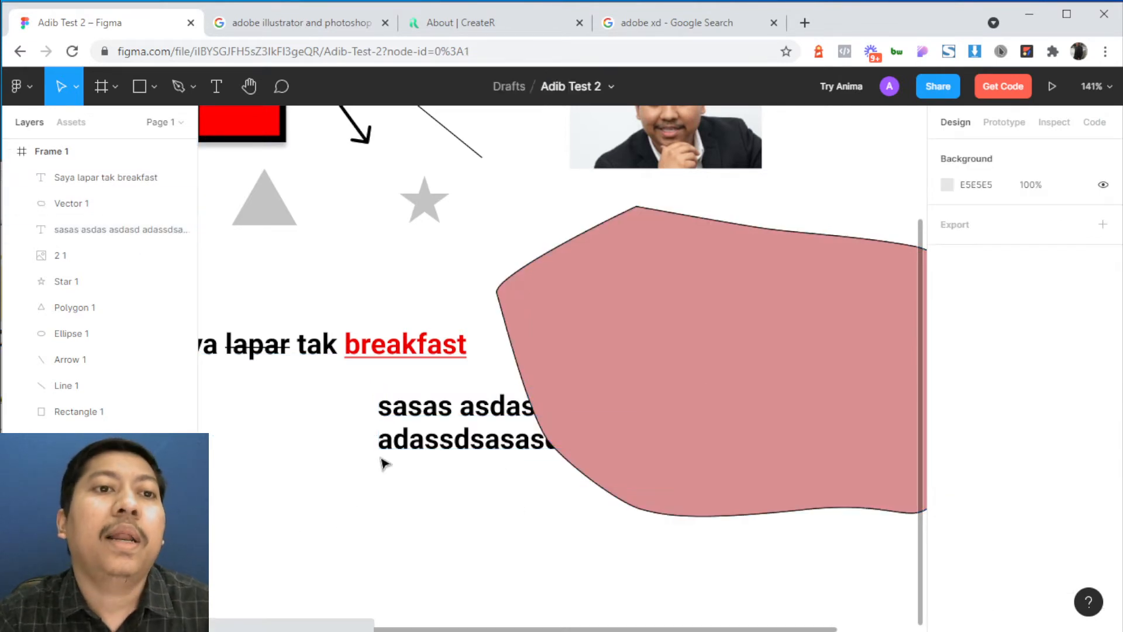
- Expand the page list and add a second page to the file with its default name
click(180, 124)
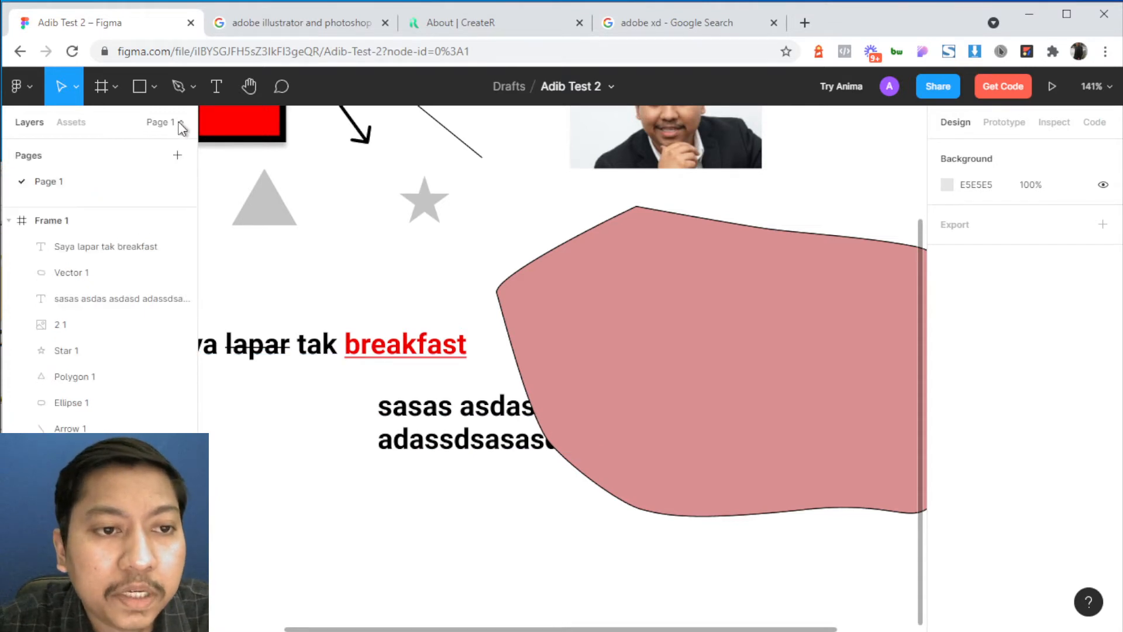
click(178, 156)
key(Return)
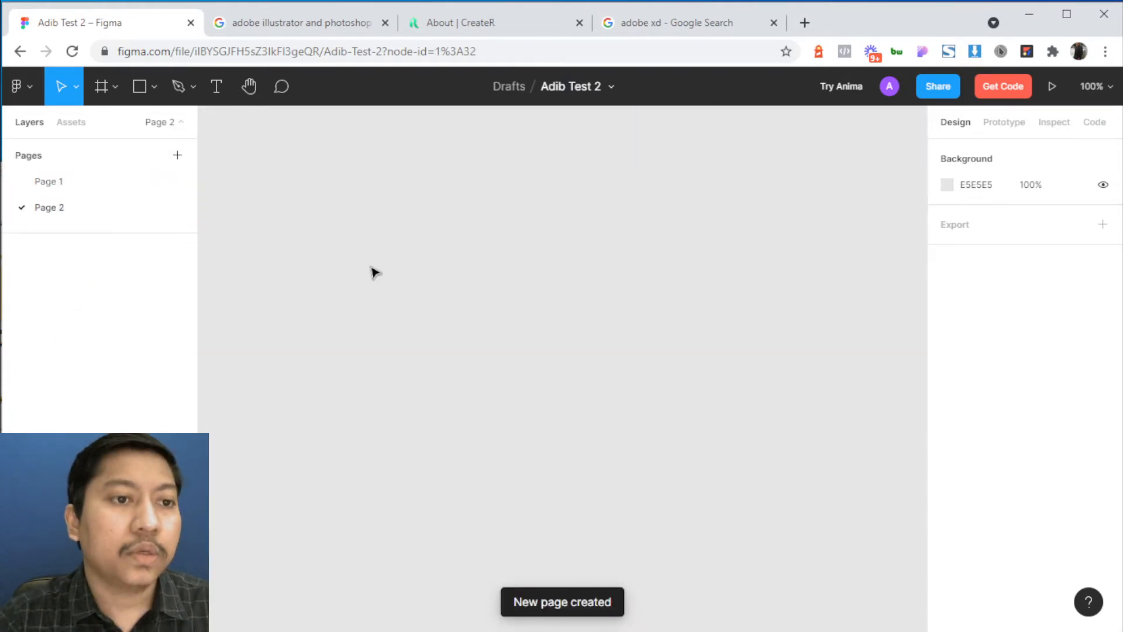
- Switch between Page 1 and Page 2 to compare their separate canvases, ending on Page 1
click(94, 181)
scroll(328, 283, down, 5)
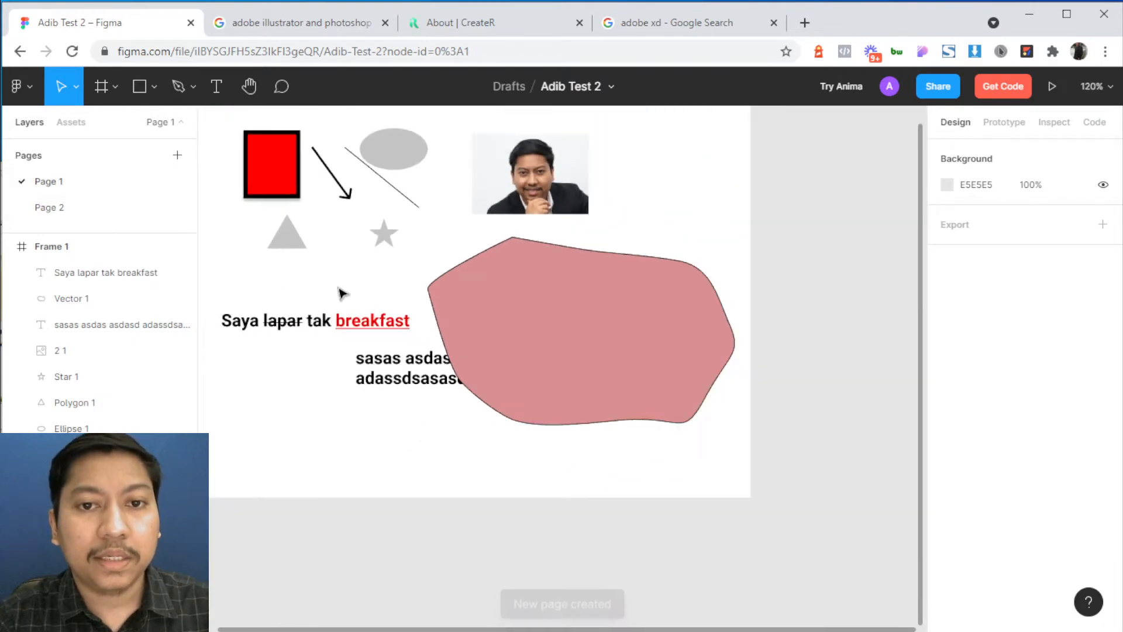
drag(428, 321, 490, 361)
click(81, 210)
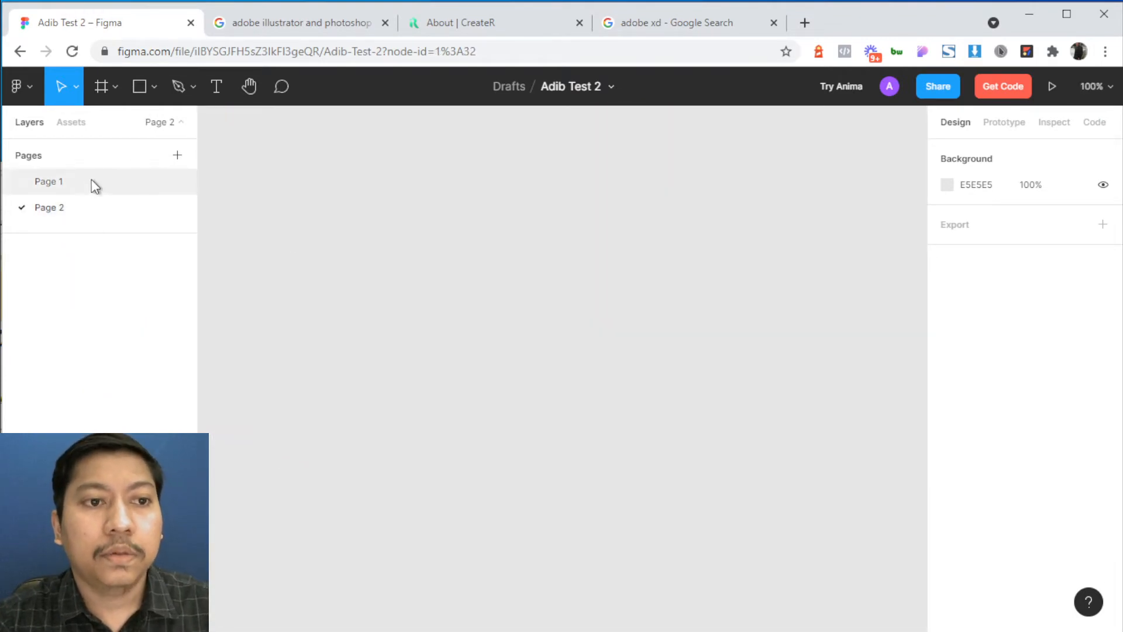
click(92, 182)
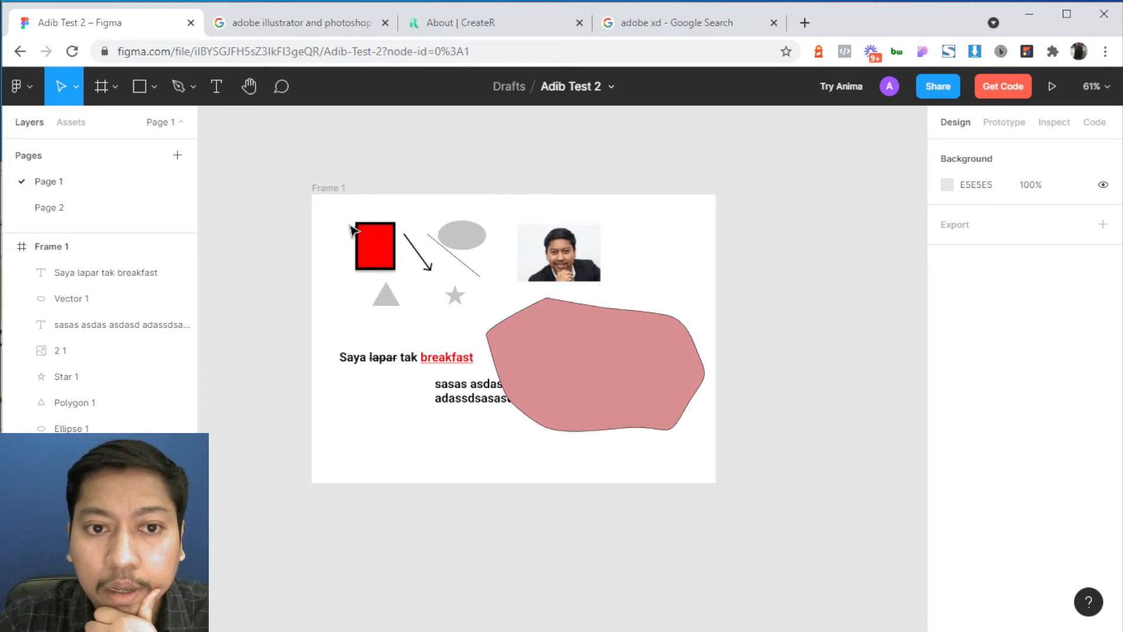
scroll(383, 251, up, 5)
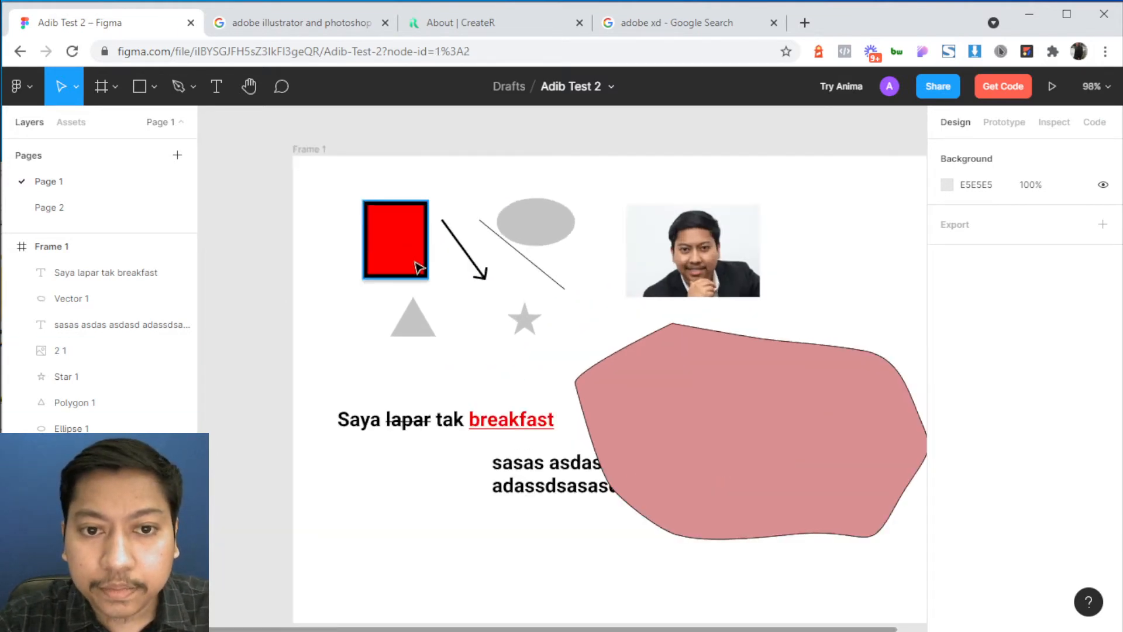
- Select the red rectangle and review its prototyping options and its inspection details for size, position, colors, borders and shadows
click(418, 262)
scroll(502, 408, down, 1)
drag(502, 409, 492, 415)
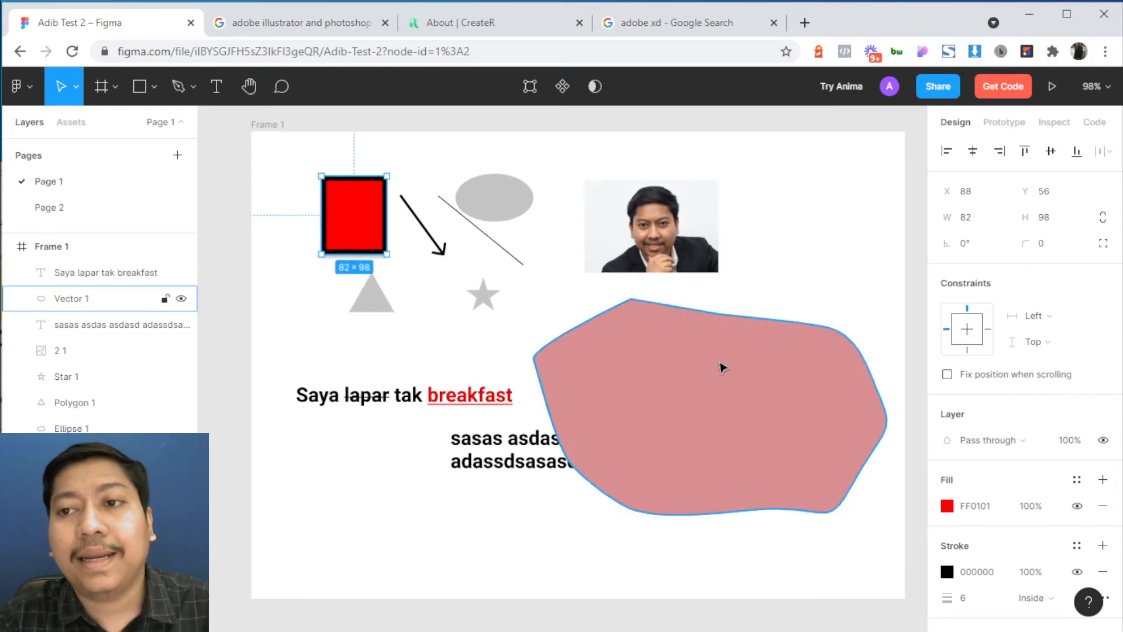
click(999, 127)
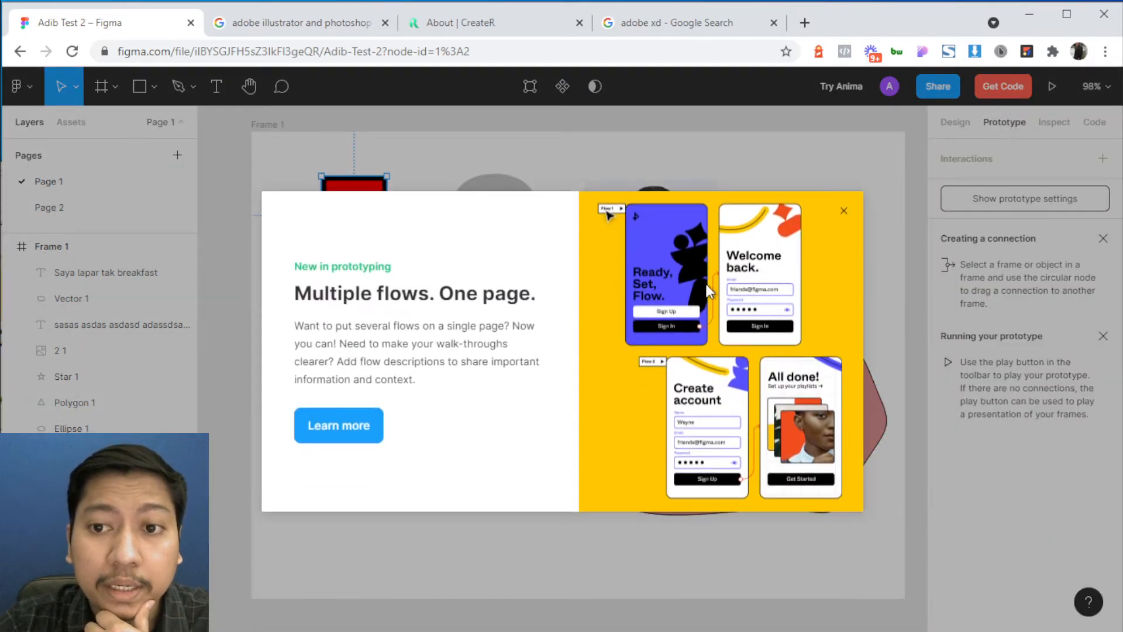
click(845, 210)
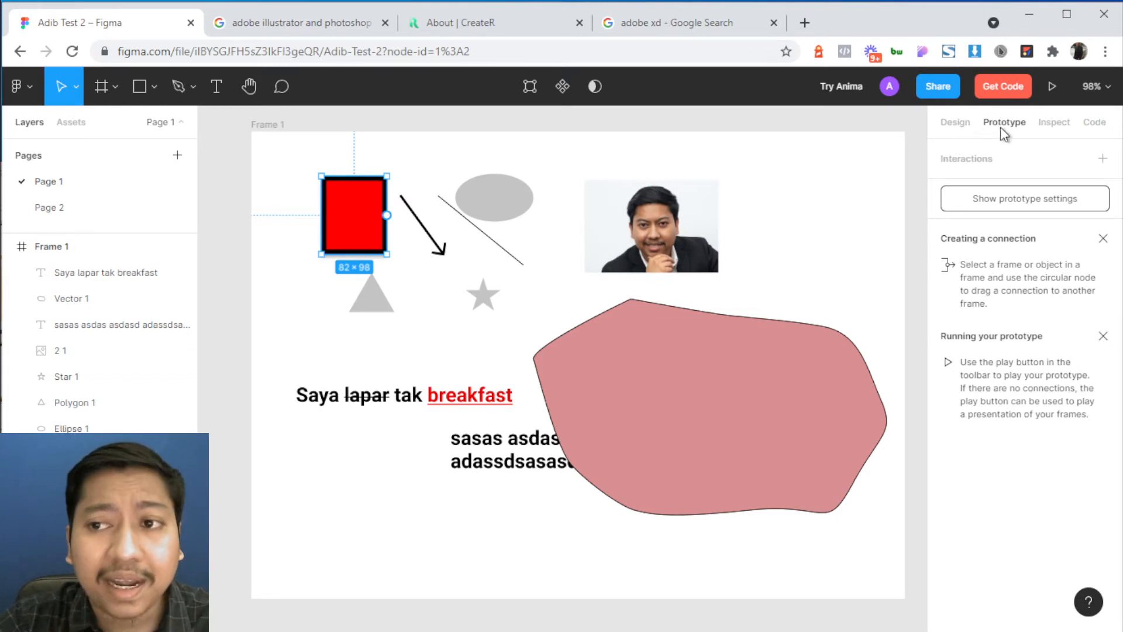
click(1053, 126)
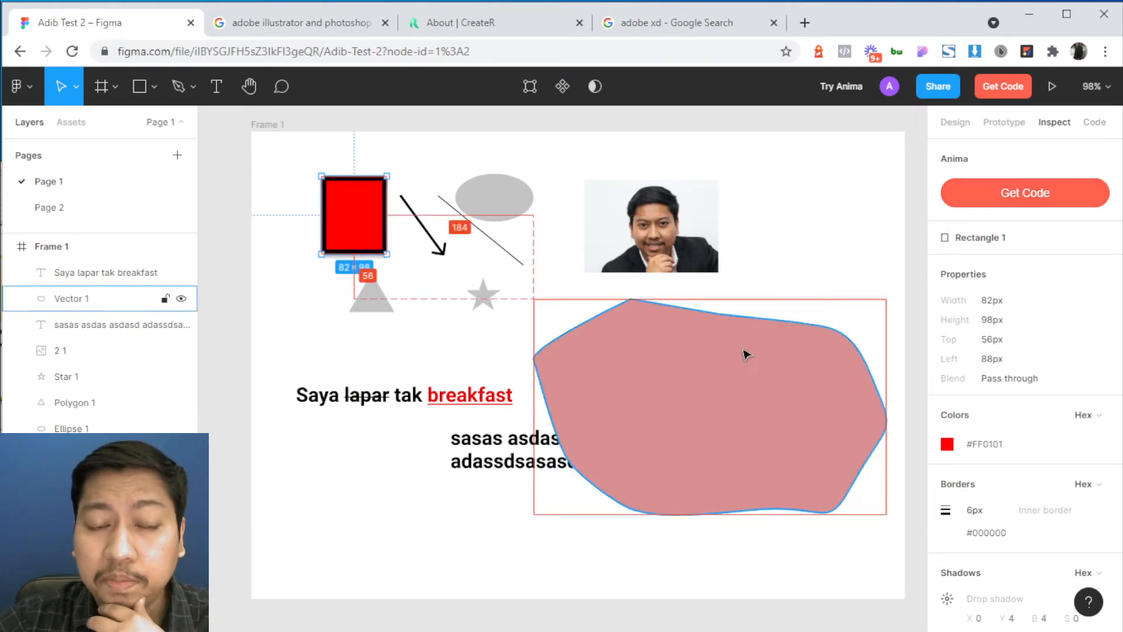
scroll(995, 380, down, 4)
scroll(1000, 351, up, 4)
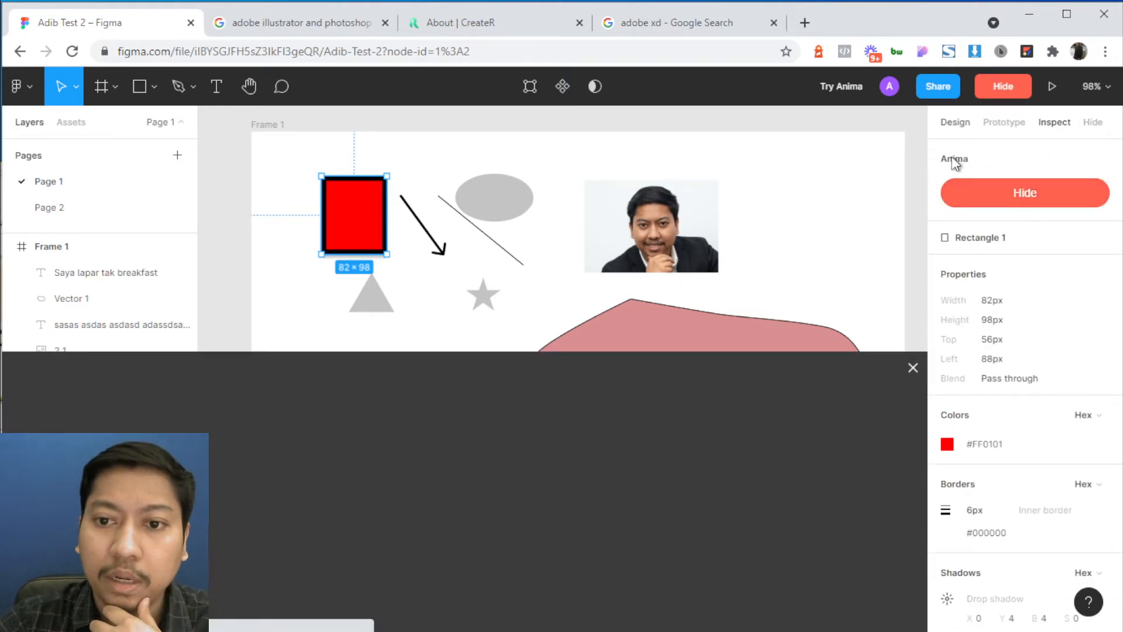
- Return to the red rectangle's design properties and nudge the rectangle to X 87, Y 55
click(912, 369)
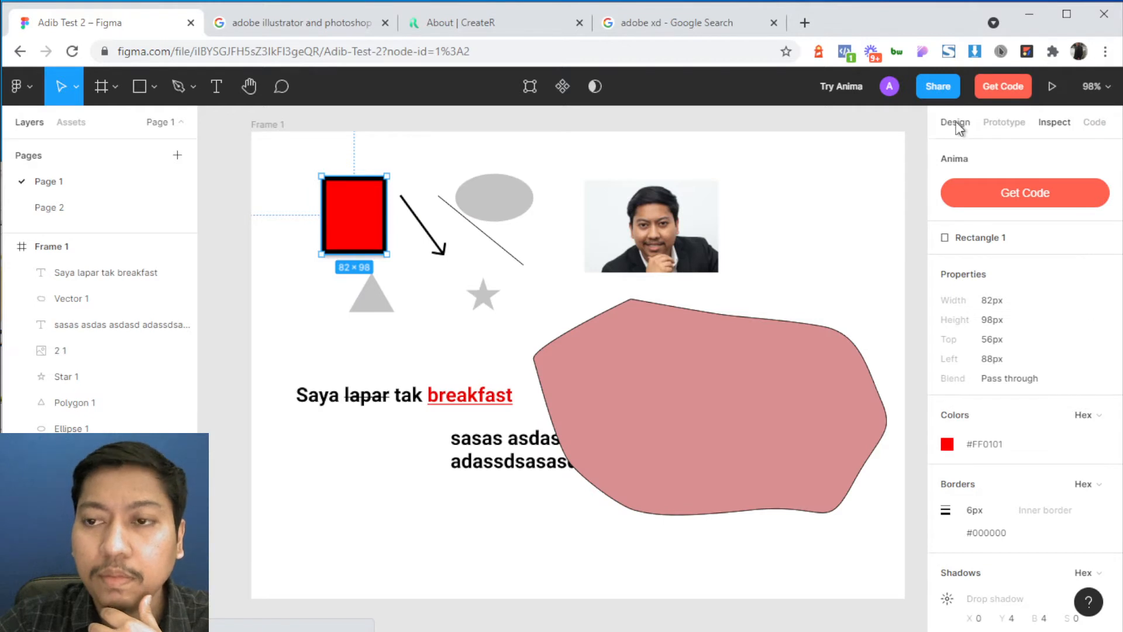
click(957, 125)
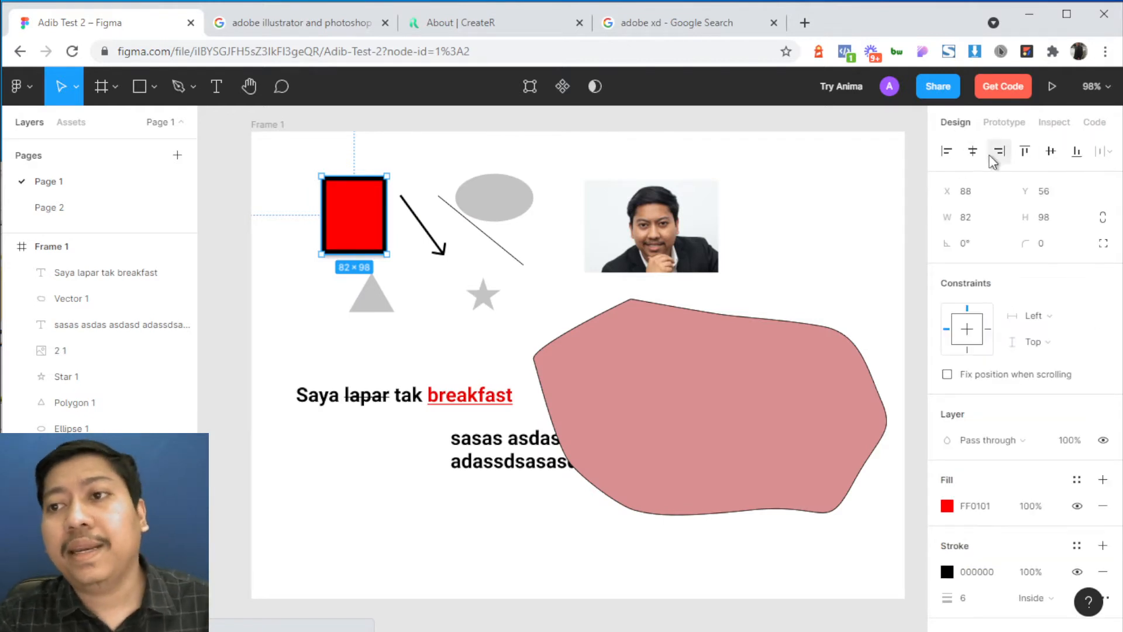
scroll(565, 272, down, 5)
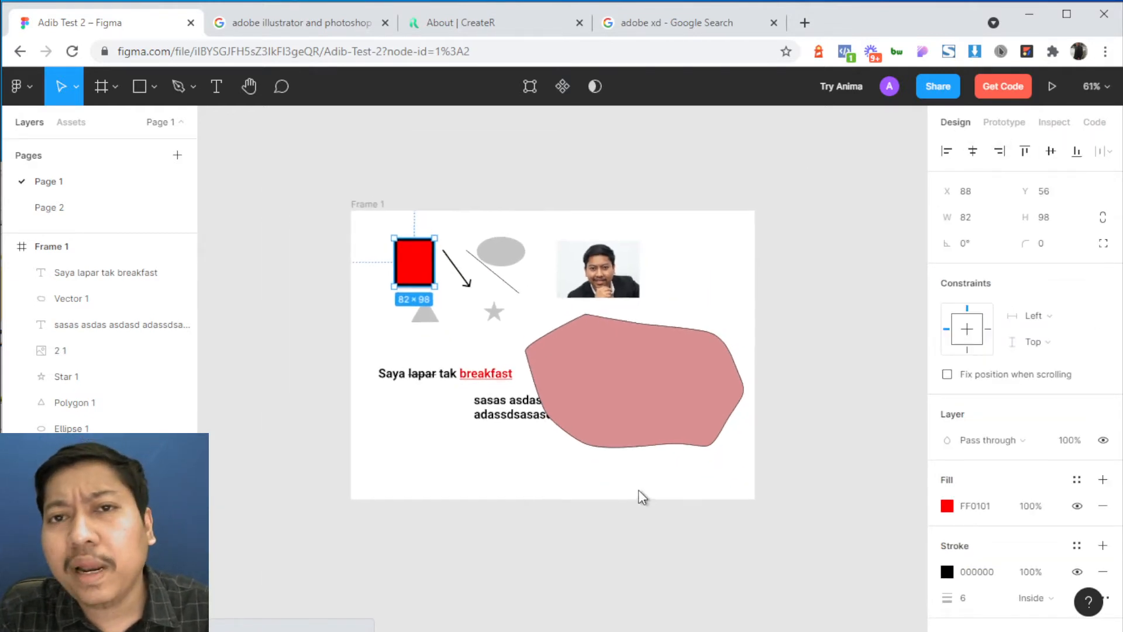
key(Up)
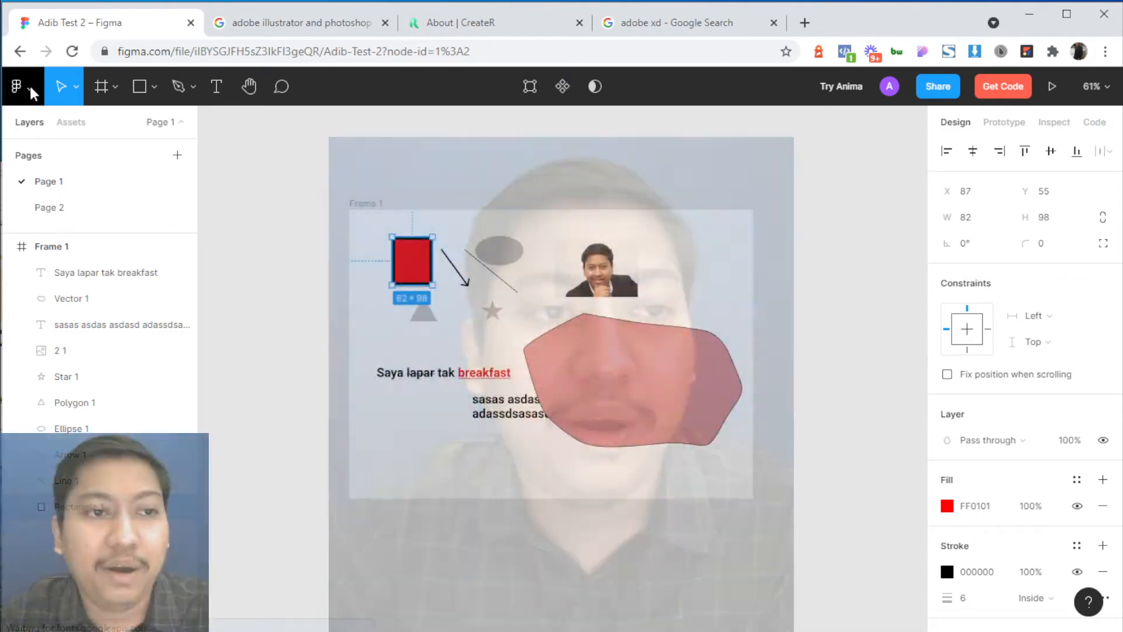
- Go back to the drafts list and open the Slide Vennea Academy file
click(23, 88)
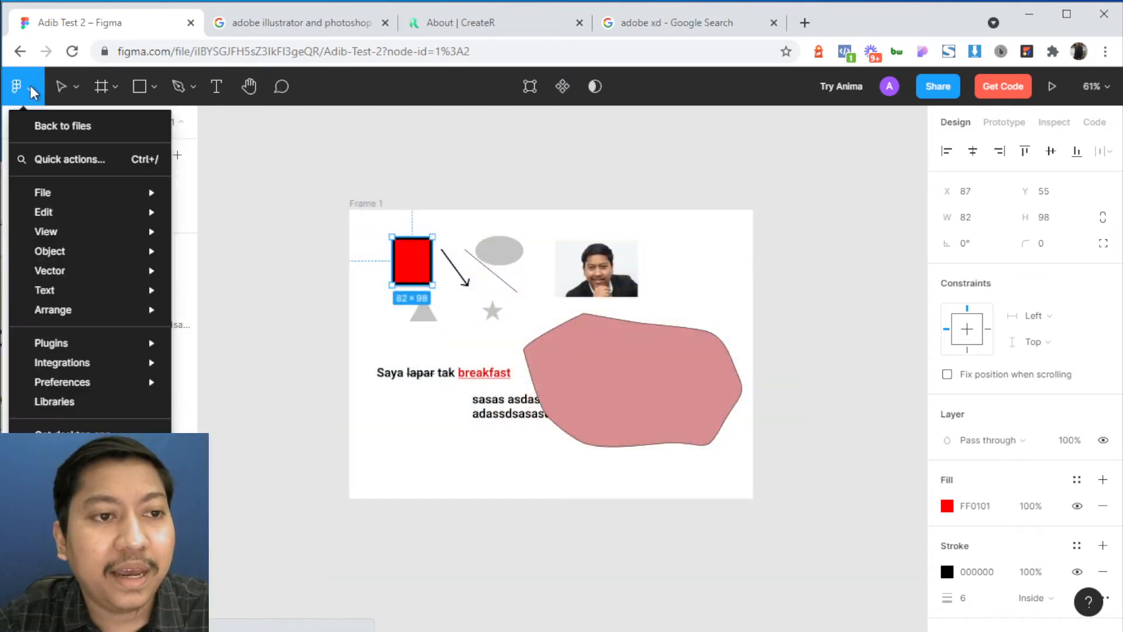
click(55, 121)
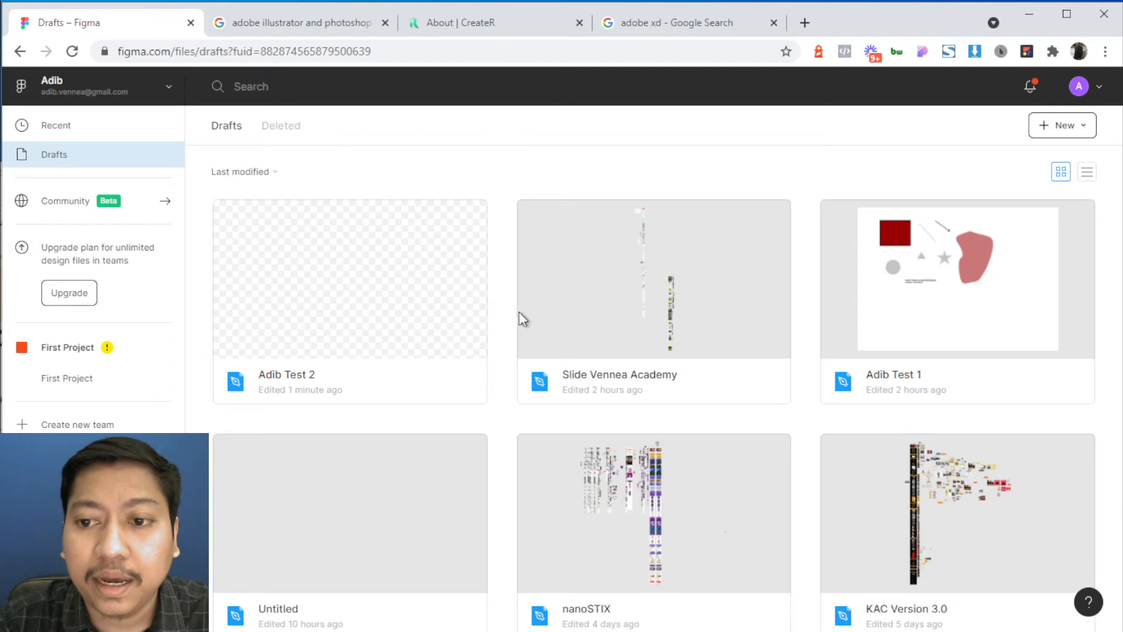
double_click(698, 281)
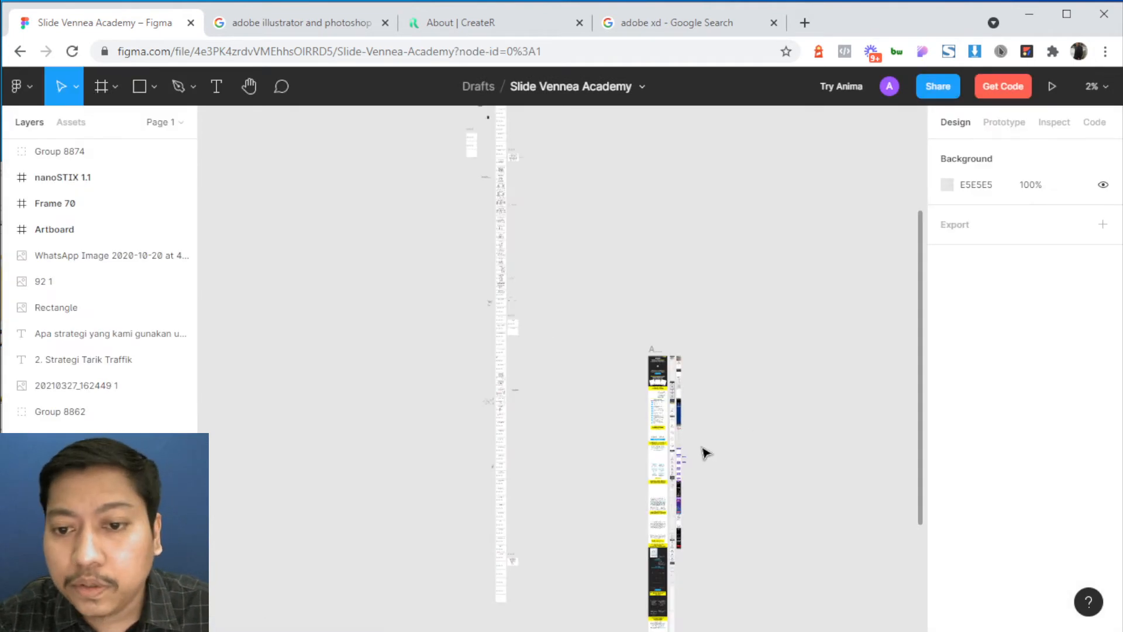
- Examine the landing page designs in the file, especially the header and hero section of the frame named Artboard
scroll(675, 356, up, 5)
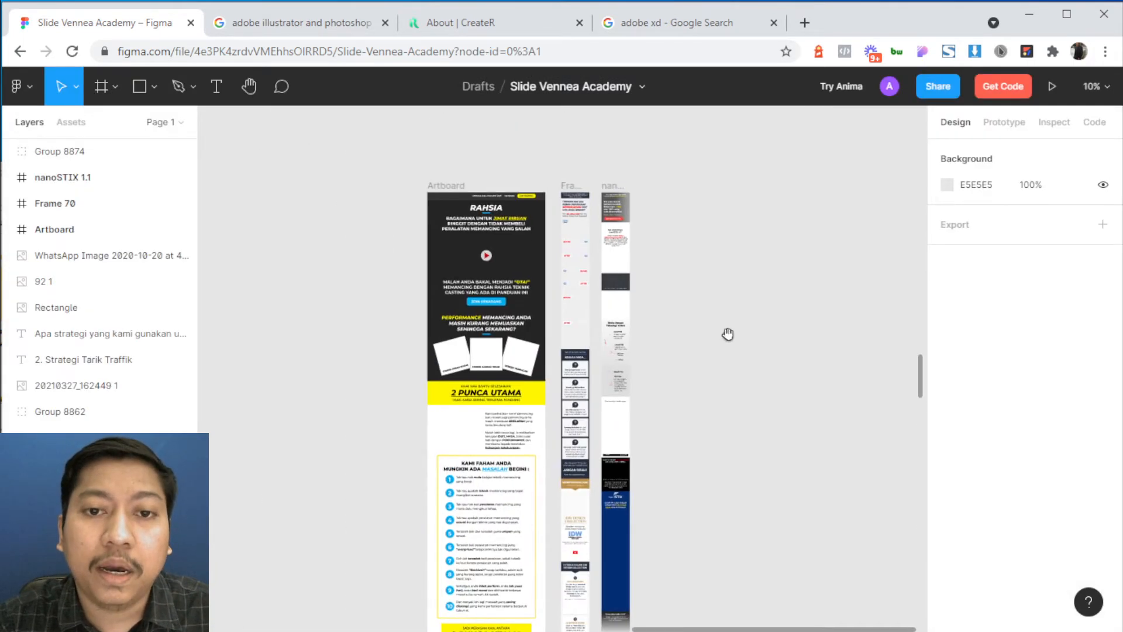
scroll(529, 208, up, 5)
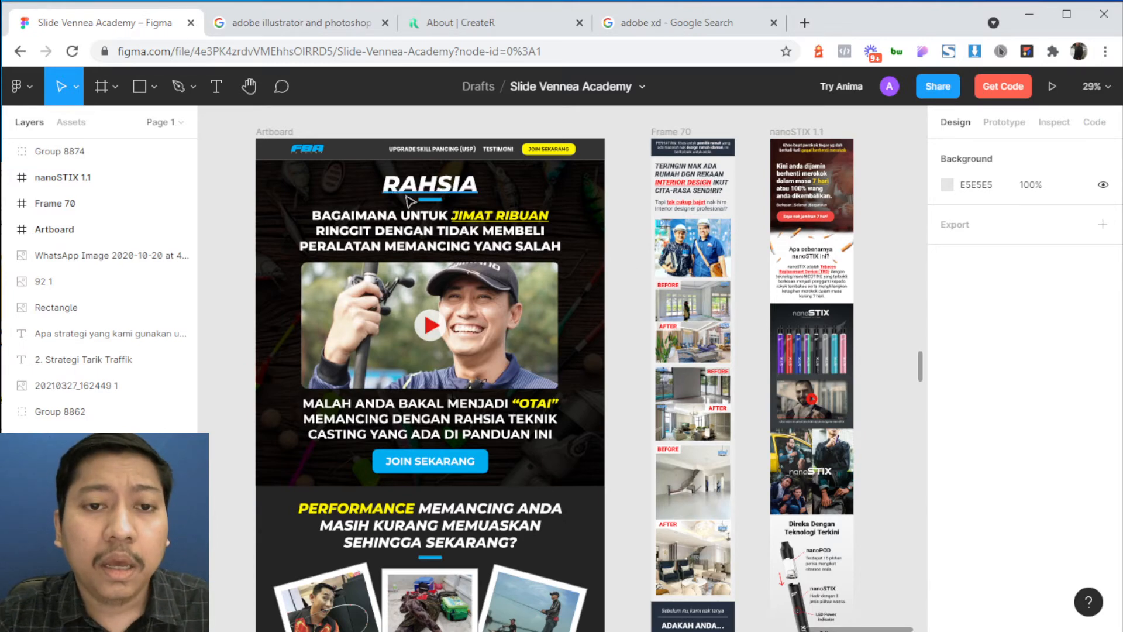
scroll(358, 184, up, 1)
drag(356, 183, 397, 227)
scroll(379, 202, up, 3)
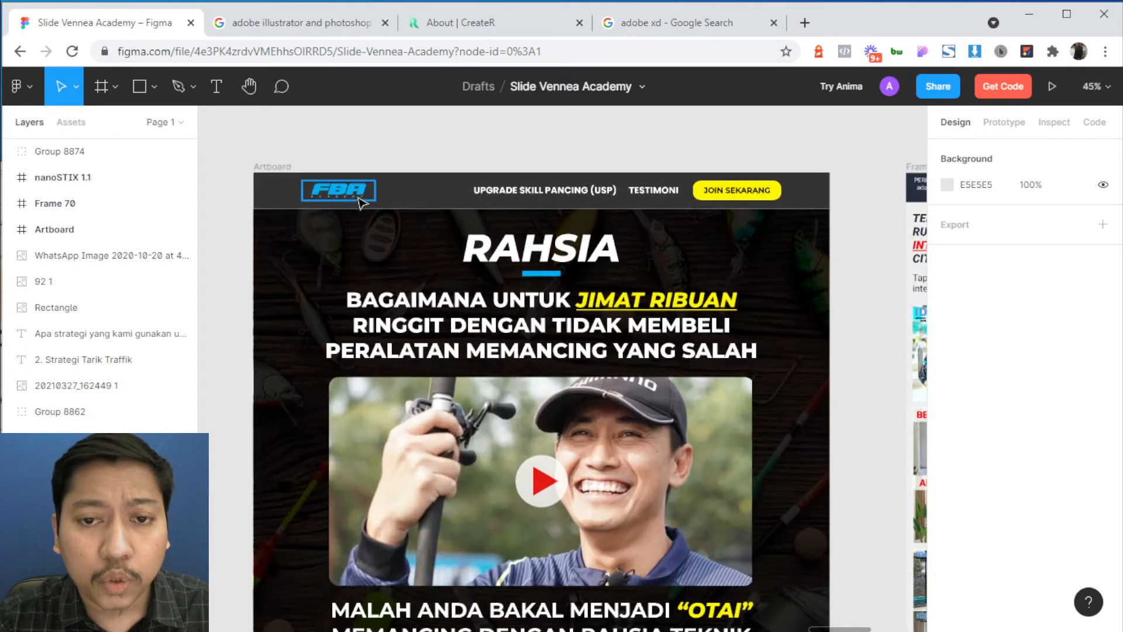
scroll(451, 243, down, 1)
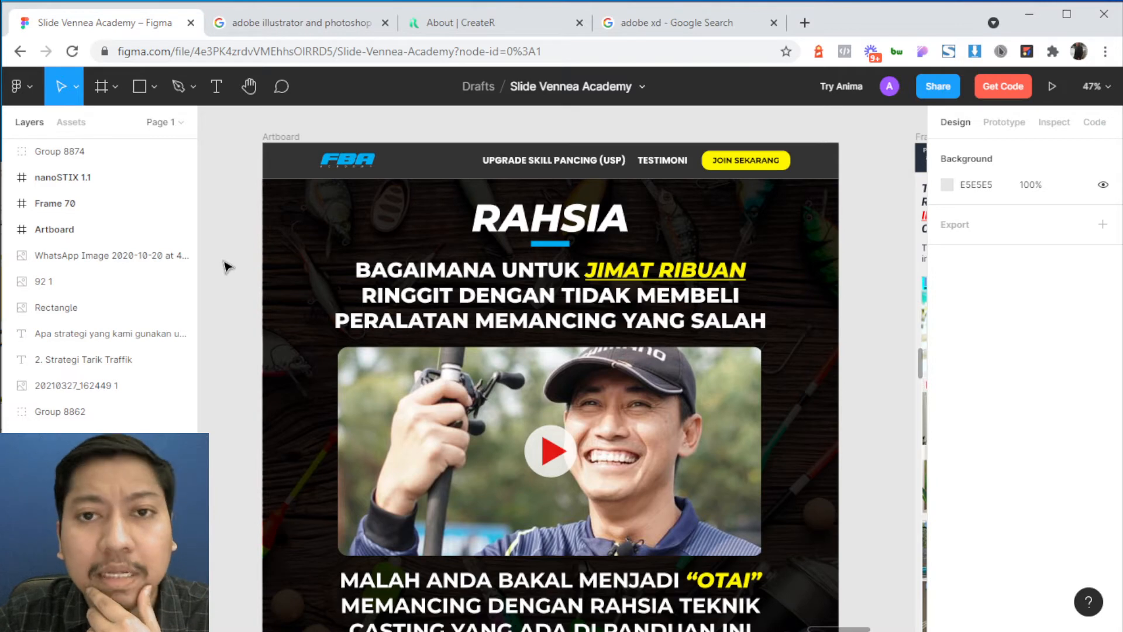
scroll(227, 268, down, 1)
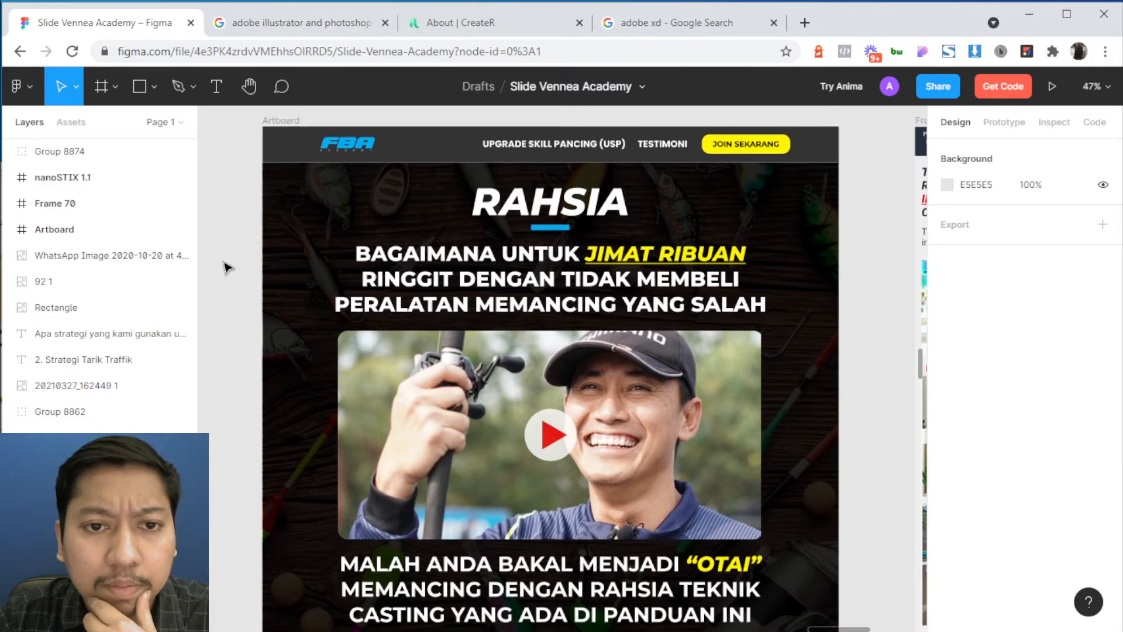
scroll(227, 268, up, 1)
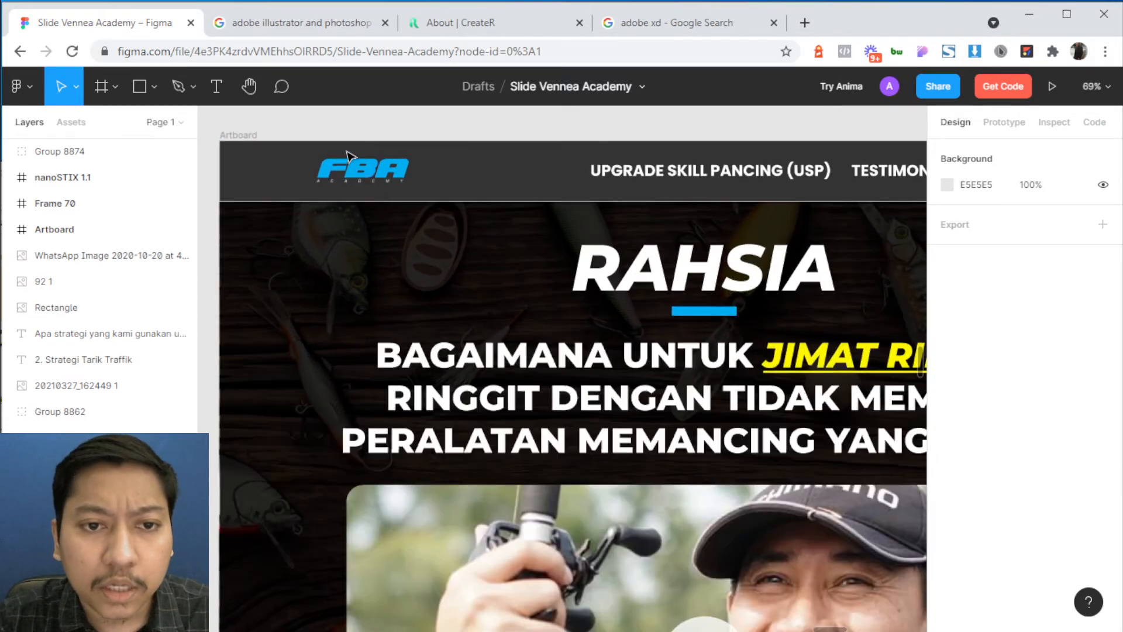
- Move the FBA logo, the navigation text and the yellow JOIN SEKARANG button out of the Artboard header onto the canvas above it
click(323, 161)
scroll(323, 161, up, 5)
drag(415, 185, 550, 186)
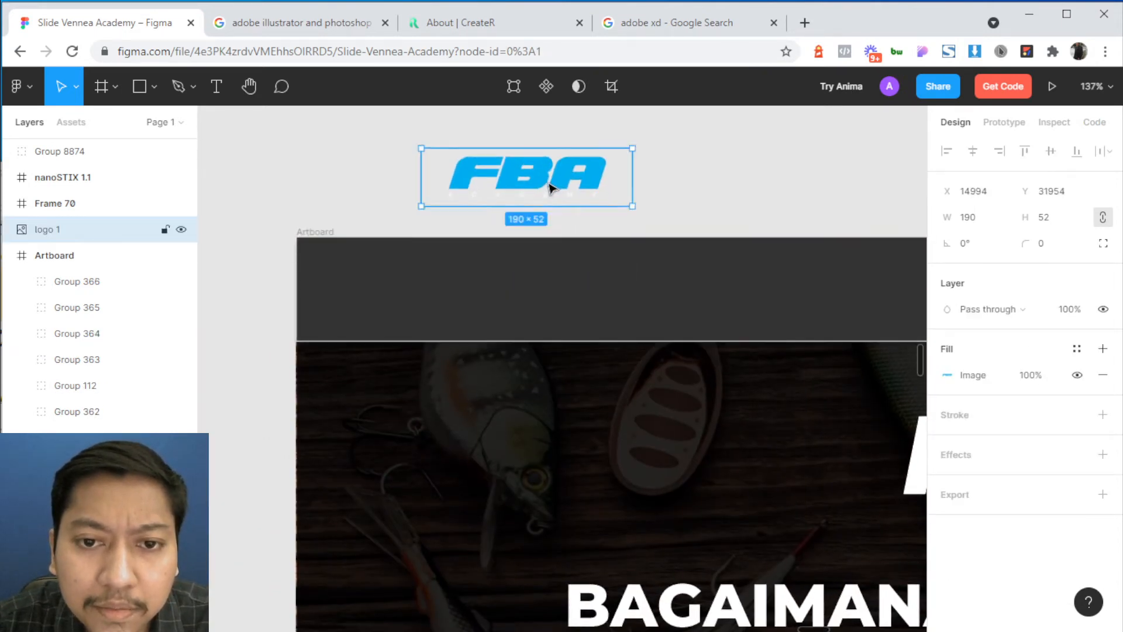
scroll(790, 313, down, 2)
drag(789, 313, 356, 275)
scroll(497, 268, down, 1)
drag(633, 259, 584, 161)
scroll(579, 248, down, 3)
drag(772, 233, 775, 182)
scroll(700, 230, down, 2)
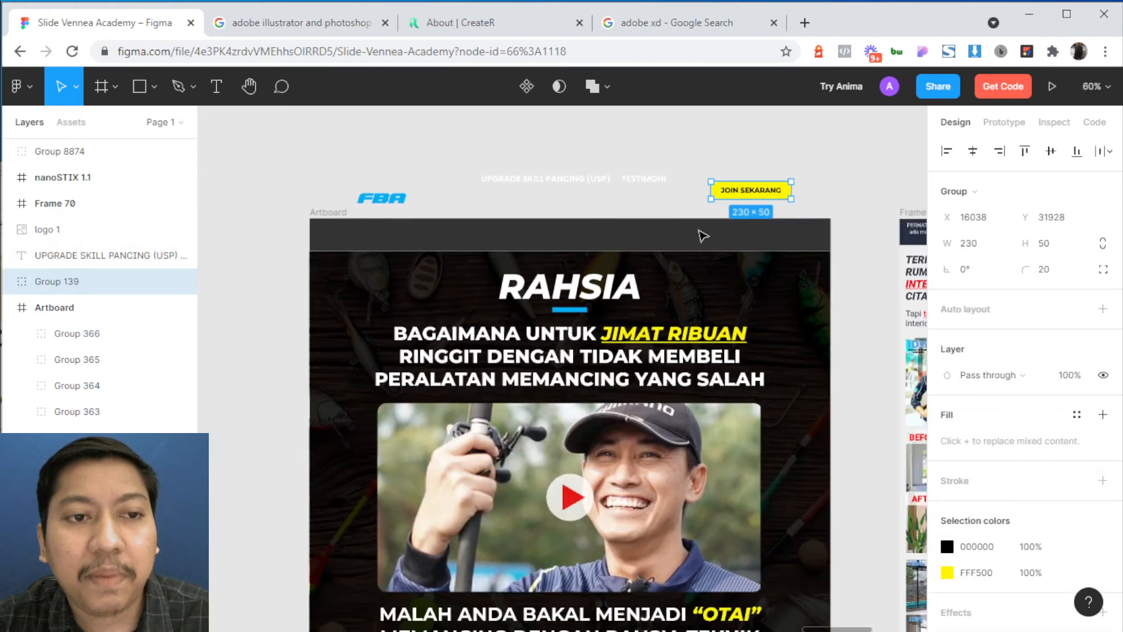
- Try moving the hero section's headline, RAHSIA title and dark overlay rectangle, undoing each move
click(154, 87)
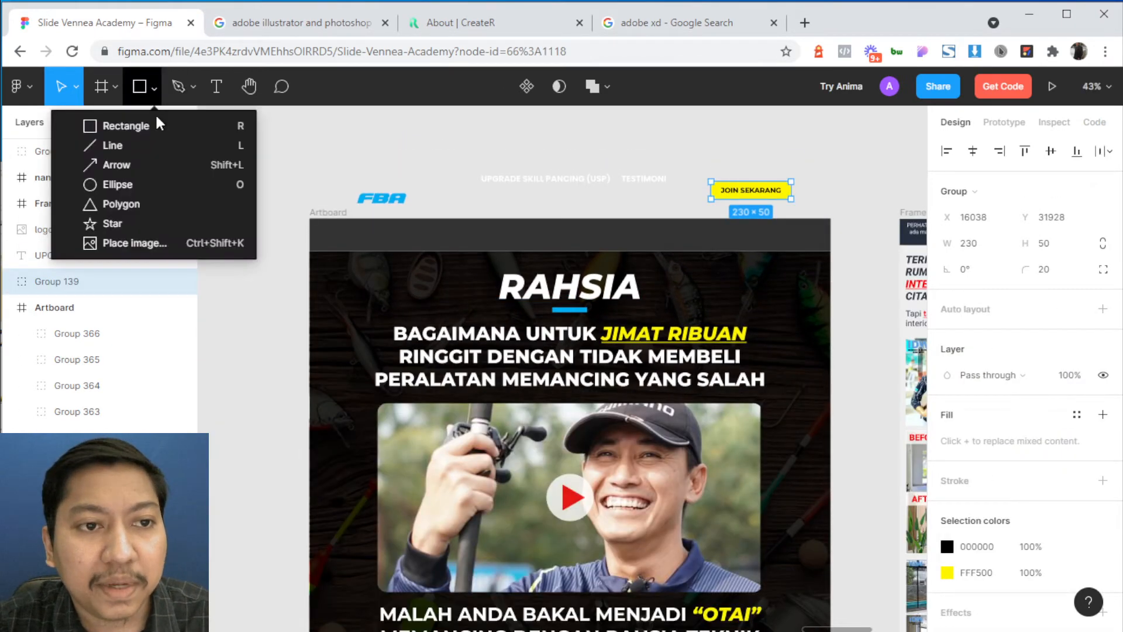
click(254, 369)
scroll(291, 381, down, 2)
drag(539, 246, 500, 211)
key(ctrl+z)
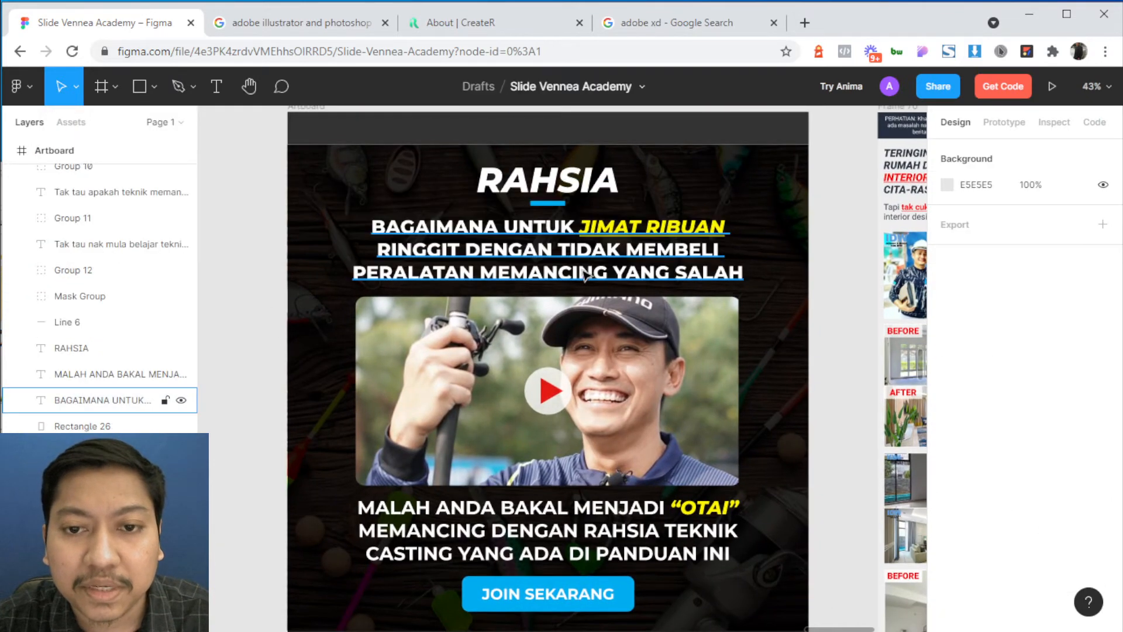
drag(570, 181, 555, 219)
key(ctrl+z)
drag(318, 189, 356, 220)
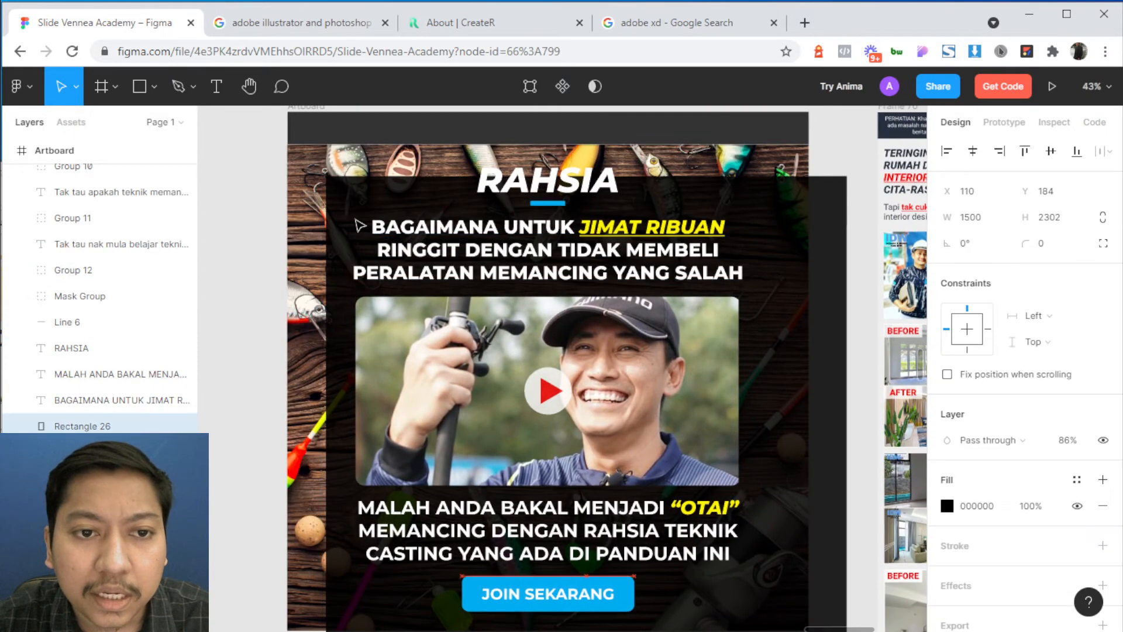
key(ctrl+z)
- Duplicate the PERFORMANCE heading, its blue line and the three-photo group onto the empty canvas beside the Artboard, and ungroup the copy
scroll(318, 215, down, 3)
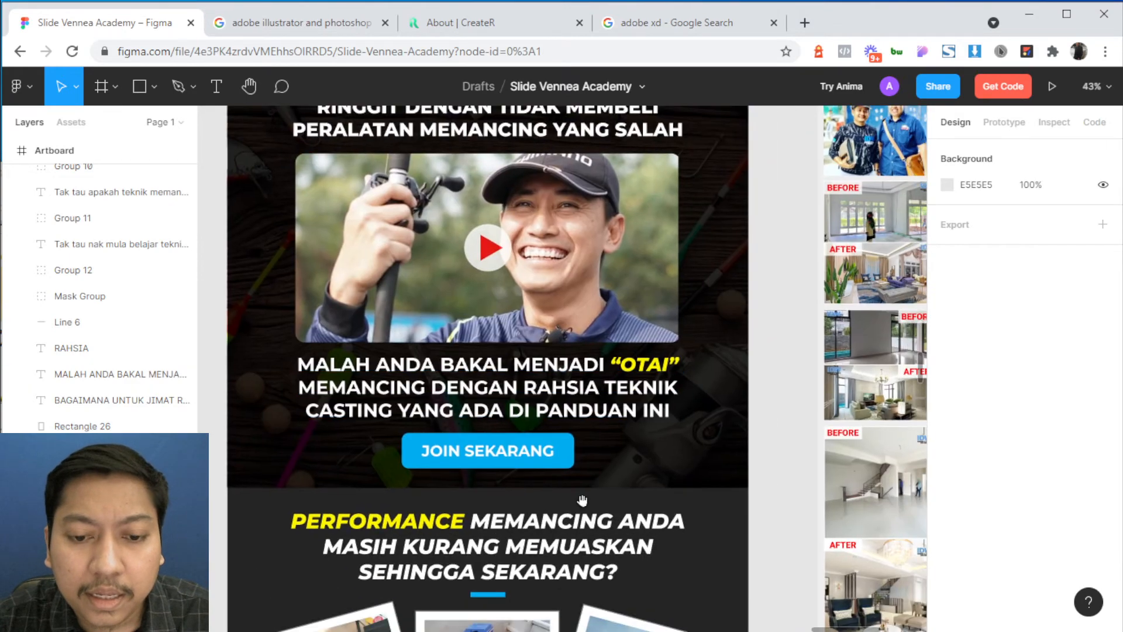
drag(582, 501, 612, 318)
scroll(527, 397, up, 1)
scroll(526, 398, down, 2)
scroll(505, 491, up, 3)
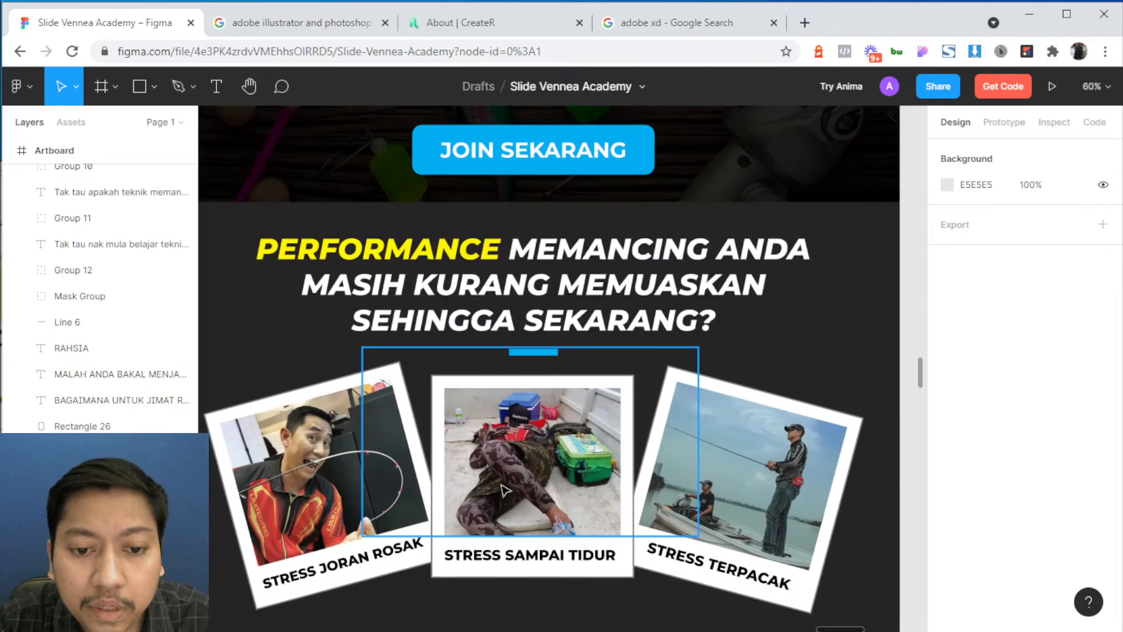
scroll(579, 436, down, 2)
scroll(679, 459, down, 3)
drag(578, 475, 248, 433)
drag(373, 525, 512, 505)
key(ctrl+shift+g)
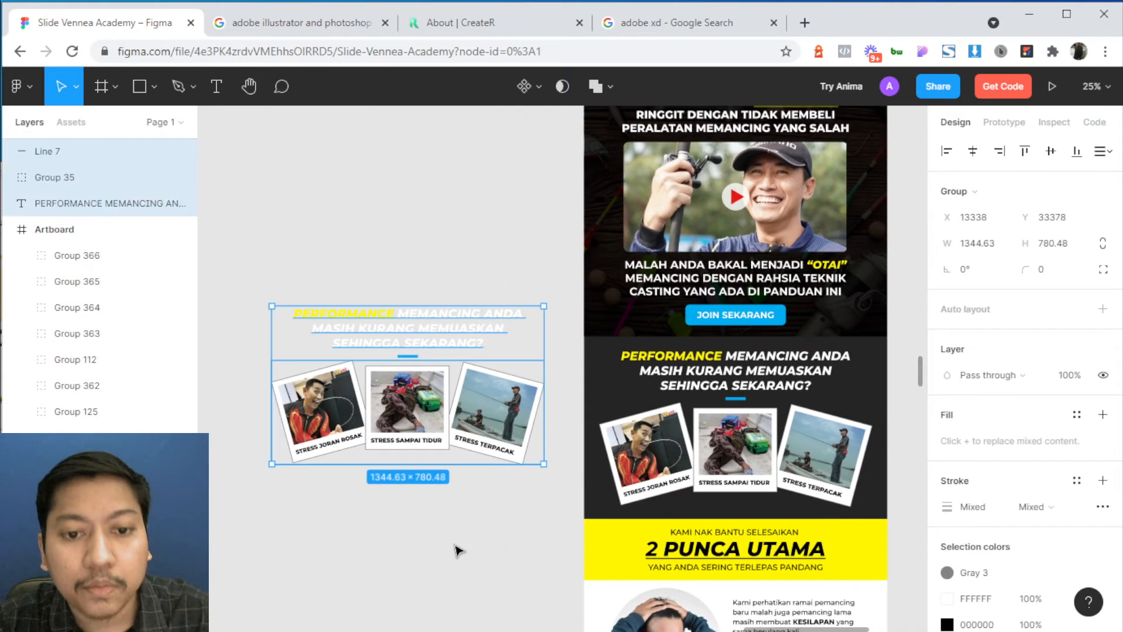
- Ungroup the copied three-photo group and move its three polaroid cards apart on the canvas
scroll(398, 535, up, 3)
click(389, 534)
click(317, 414)
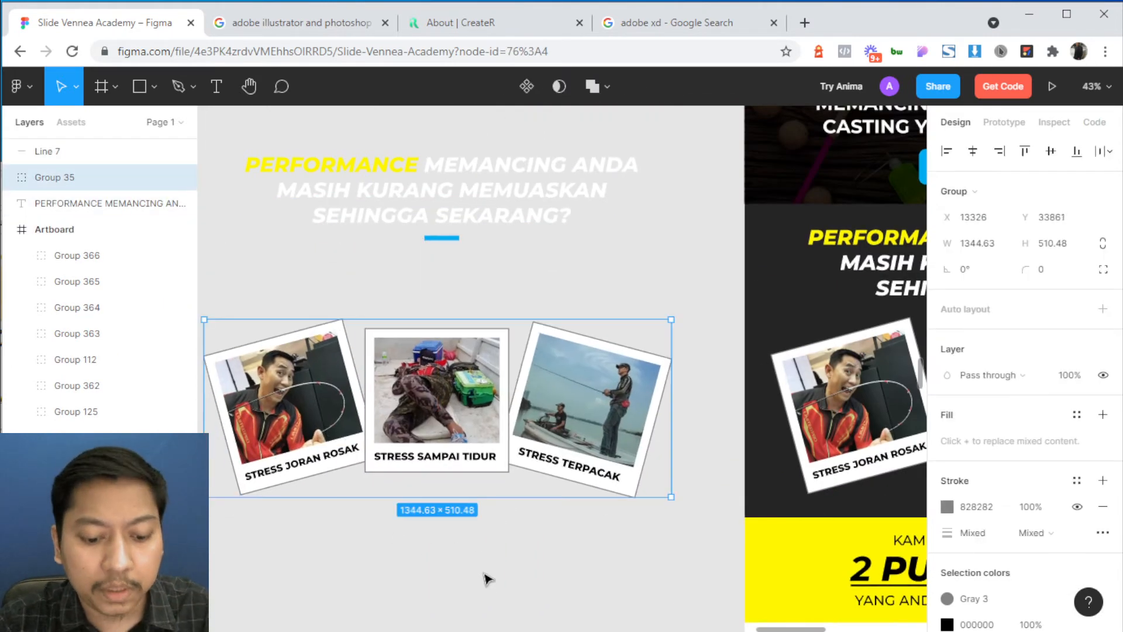
key(ctrl+shift+g)
click(377, 541)
drag(313, 415, 279, 305)
drag(434, 420, 364, 487)
drag(577, 394, 589, 349)
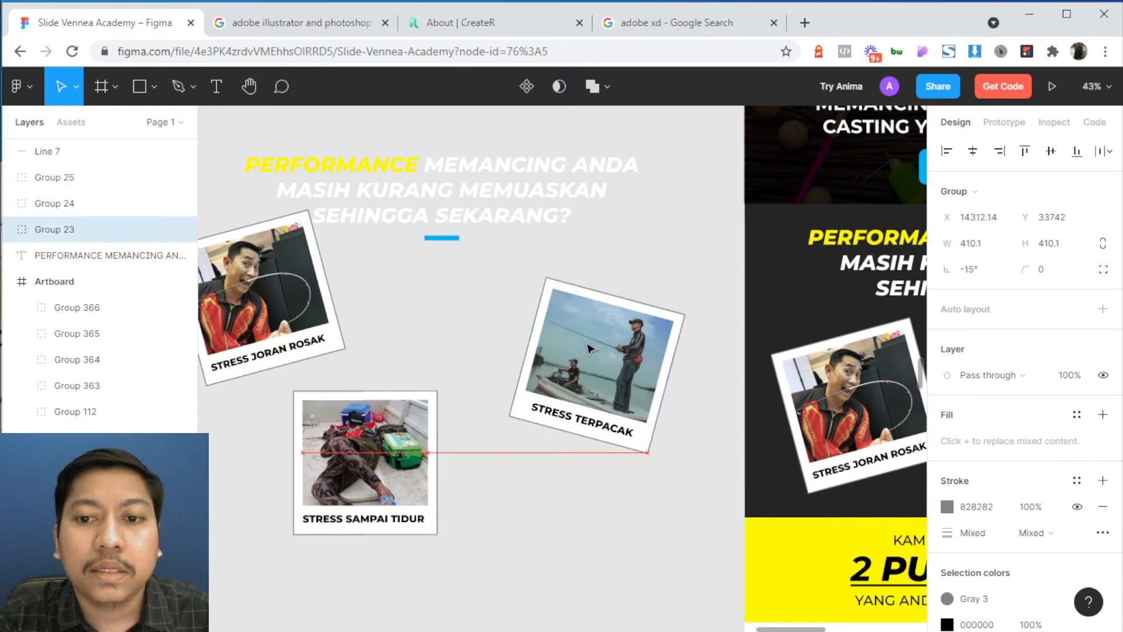
- Select and deselect the copied heading, line and cards together, and examine the Artboard's sections below the photo cards
scroll(588, 491, down, 3)
key(ctrl+a)
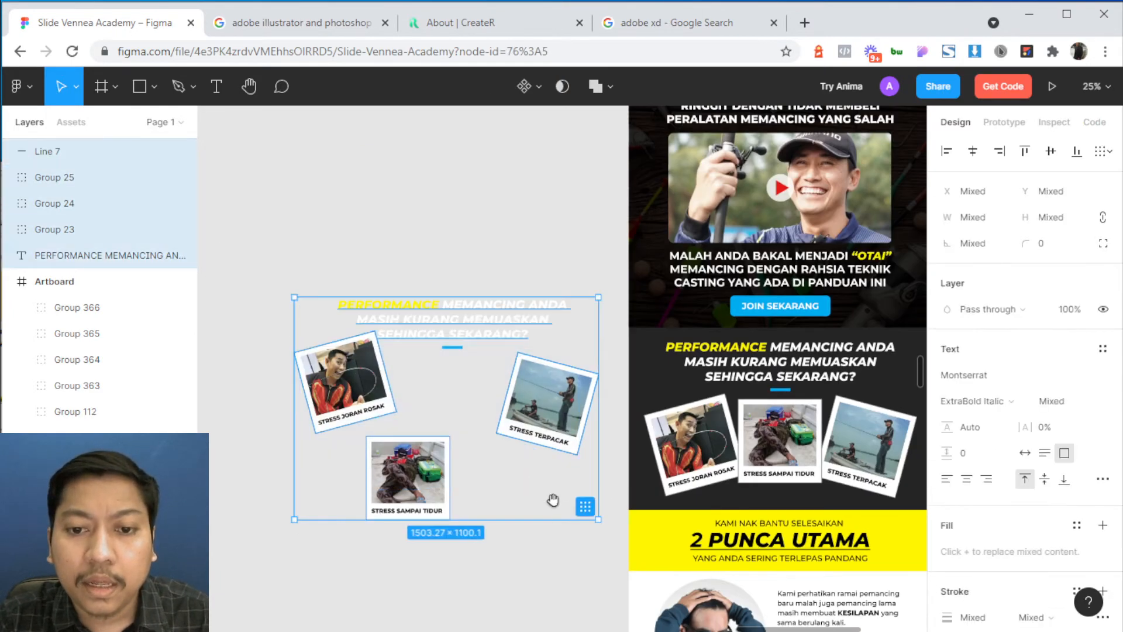
click(564, 577)
drag(563, 577, 326, 416)
scroll(542, 431, up, 3)
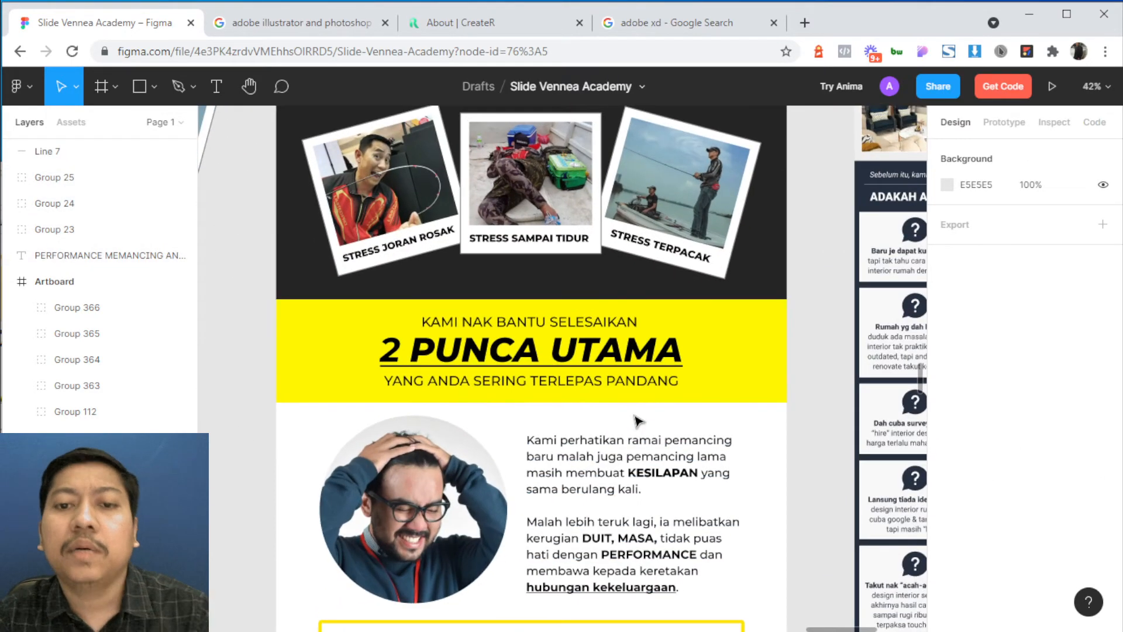
scroll(638, 420, down, 15)
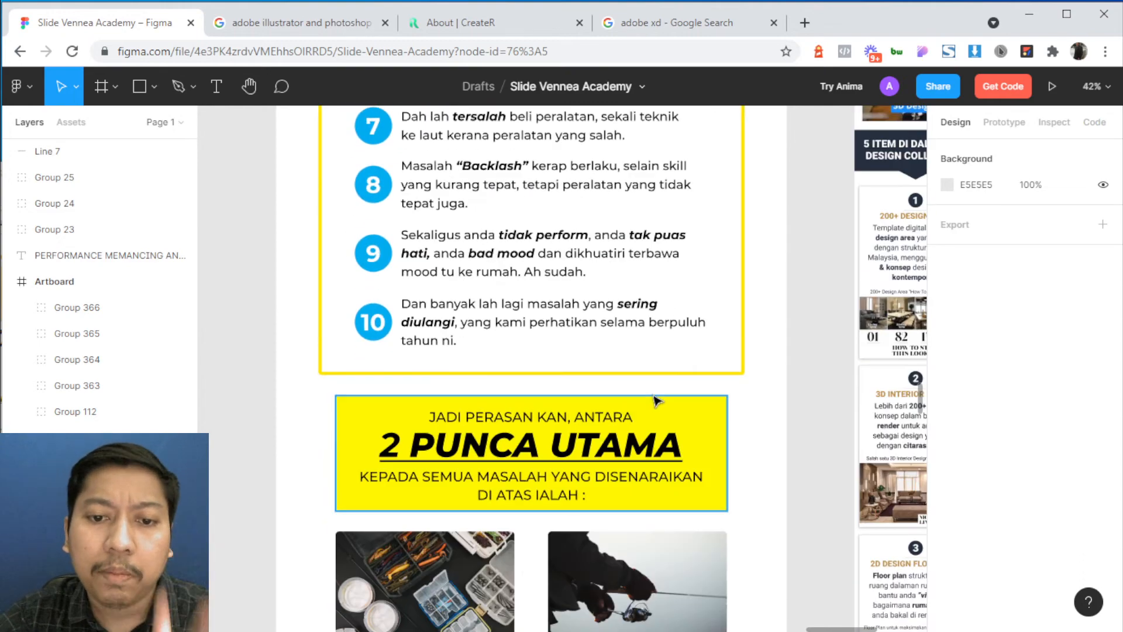
- Examine the Artboard's remaining sections down to the yellow KENAPA ANDA PERLU banner and the opening section of Frame 70
scroll(655, 400, down, 7)
scroll(655, 402, down, 4)
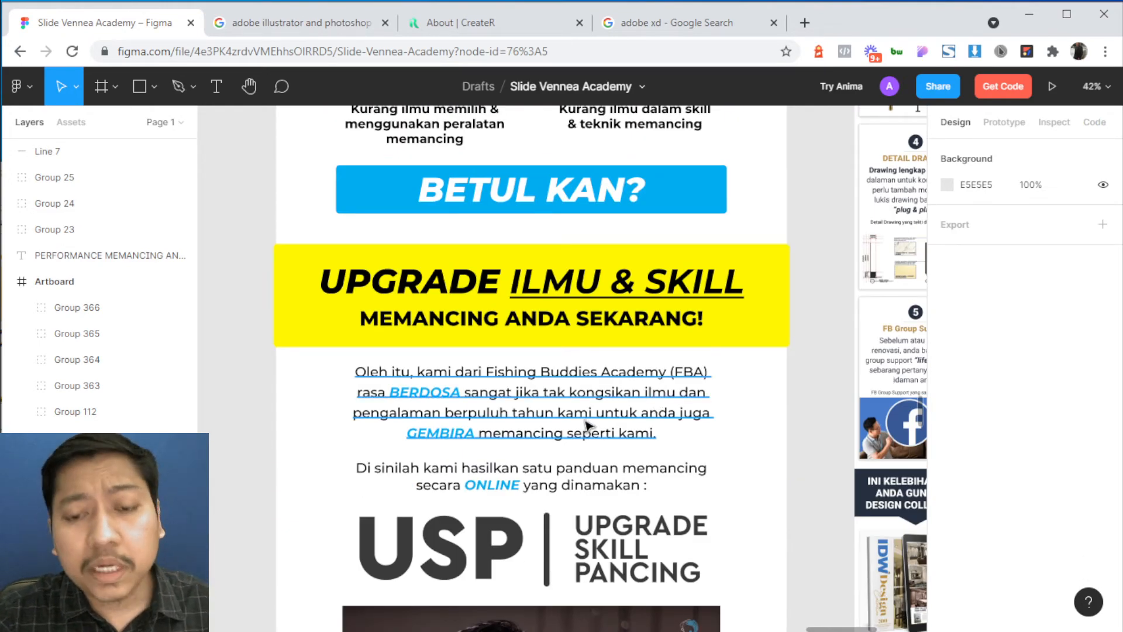
scroll(586, 426, down, 5)
drag(625, 460, 527, 246)
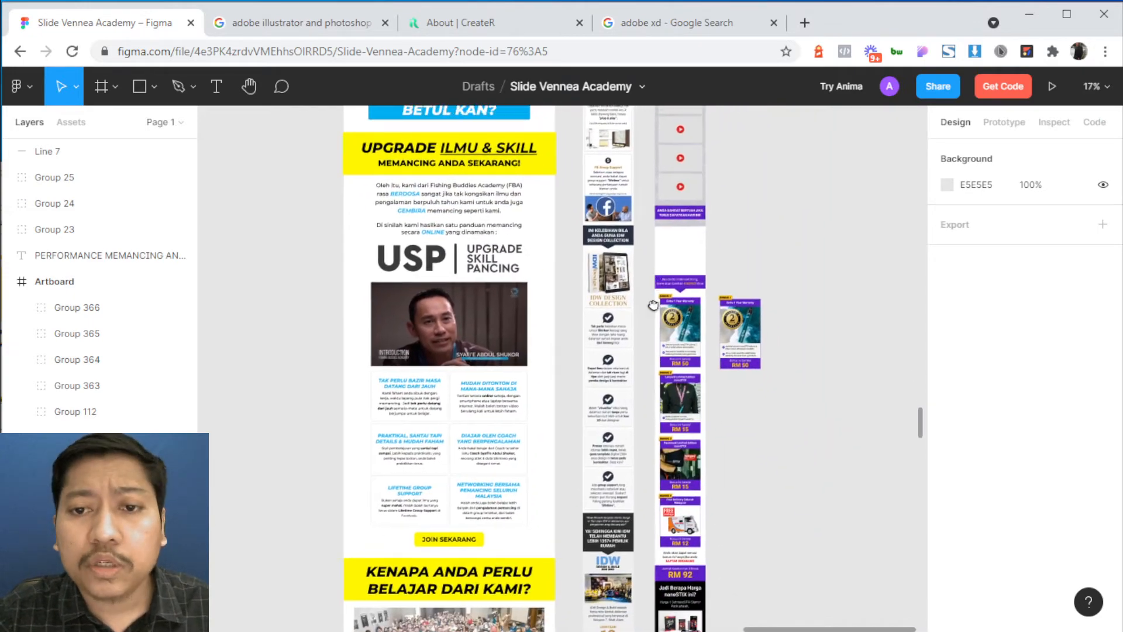
scroll(653, 305, up, 20)
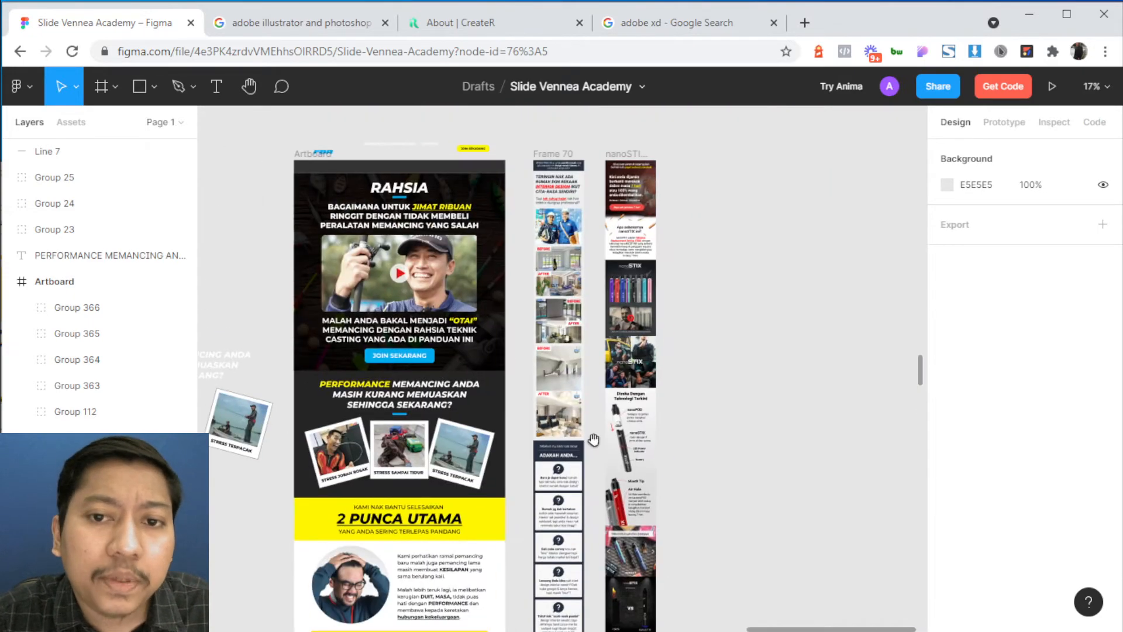
scroll(583, 167, up, 10)
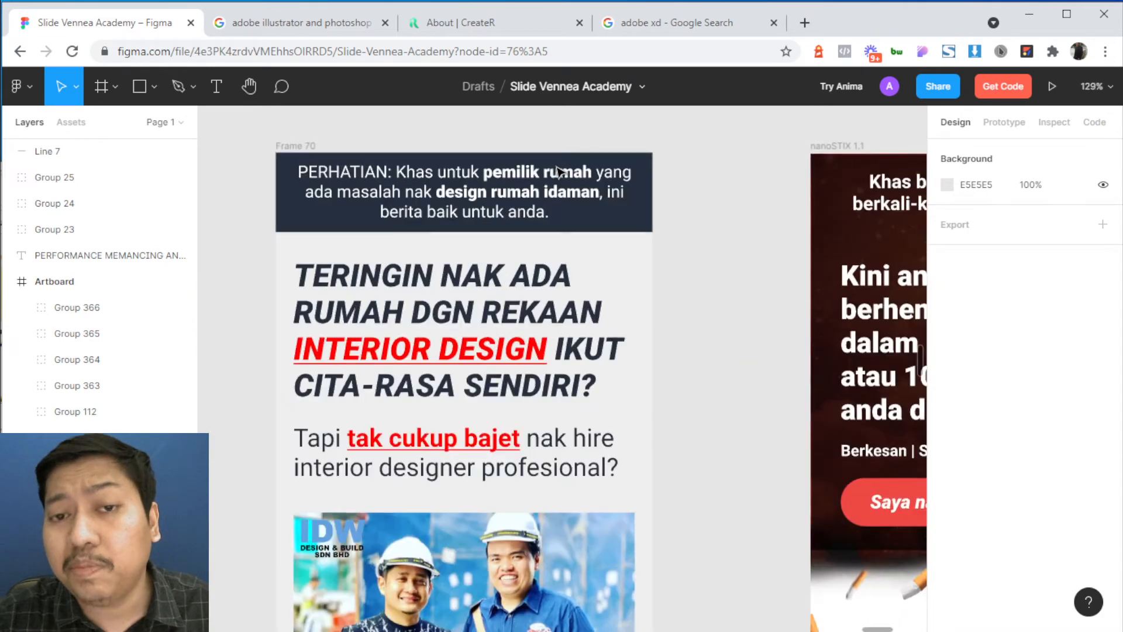
scroll(394, 306, down, 3)
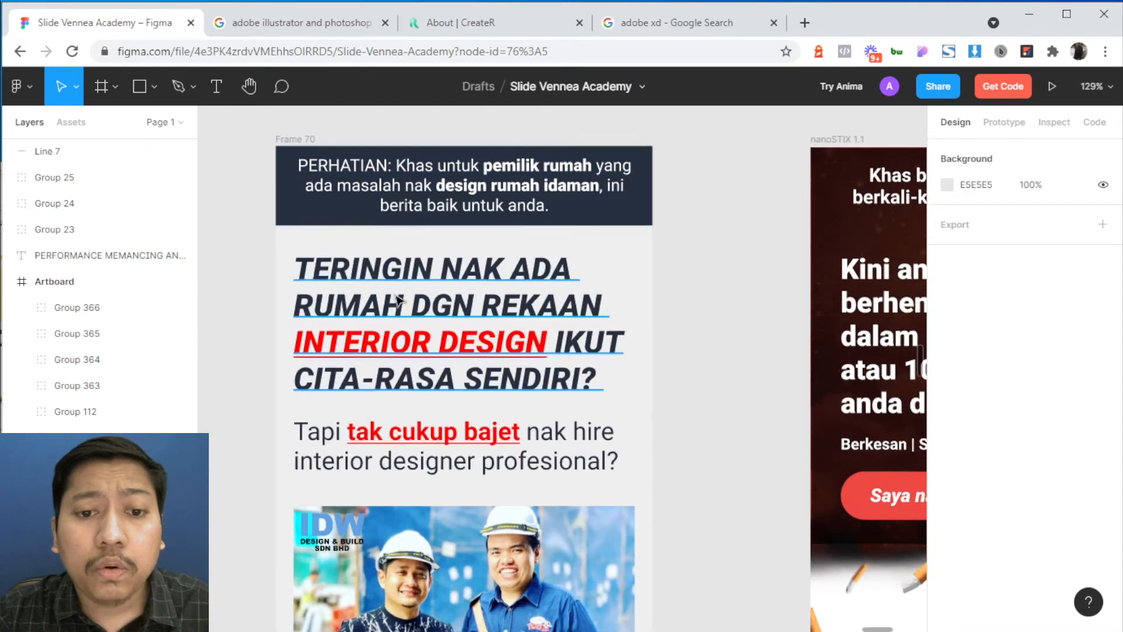
scroll(345, 293, down, 2)
drag(616, 259, 458, 313)
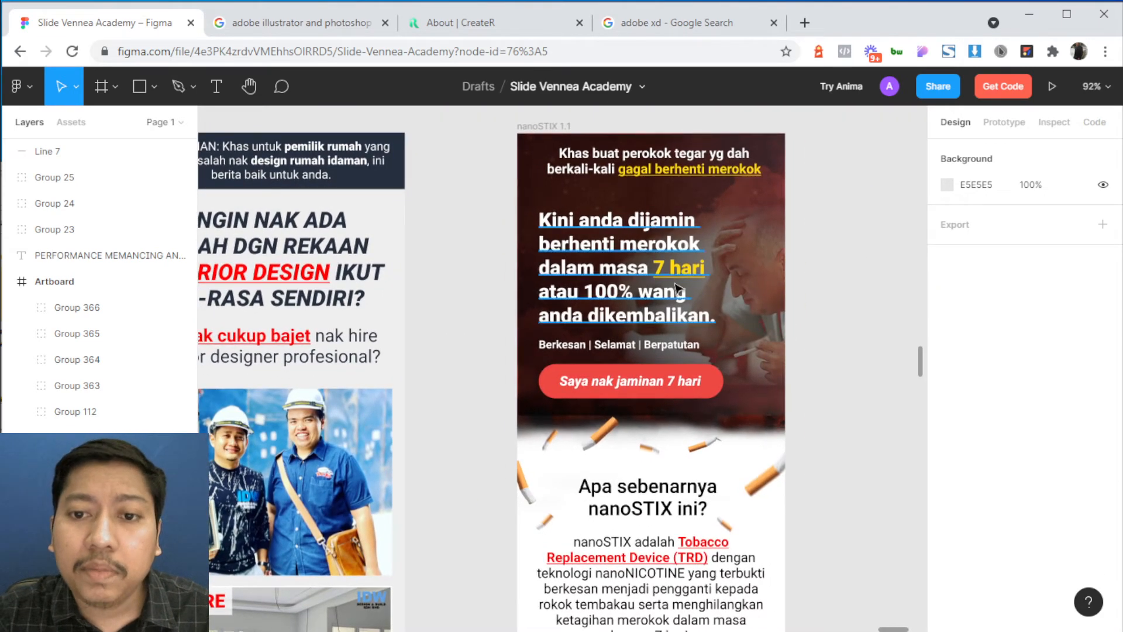
- Duplicate the scattered-cigarettes image from the nanoSTIX 1.1 page onto the empty canvas beside the frame
scroll(735, 398, down, 4)
scroll(616, 346, up, 5)
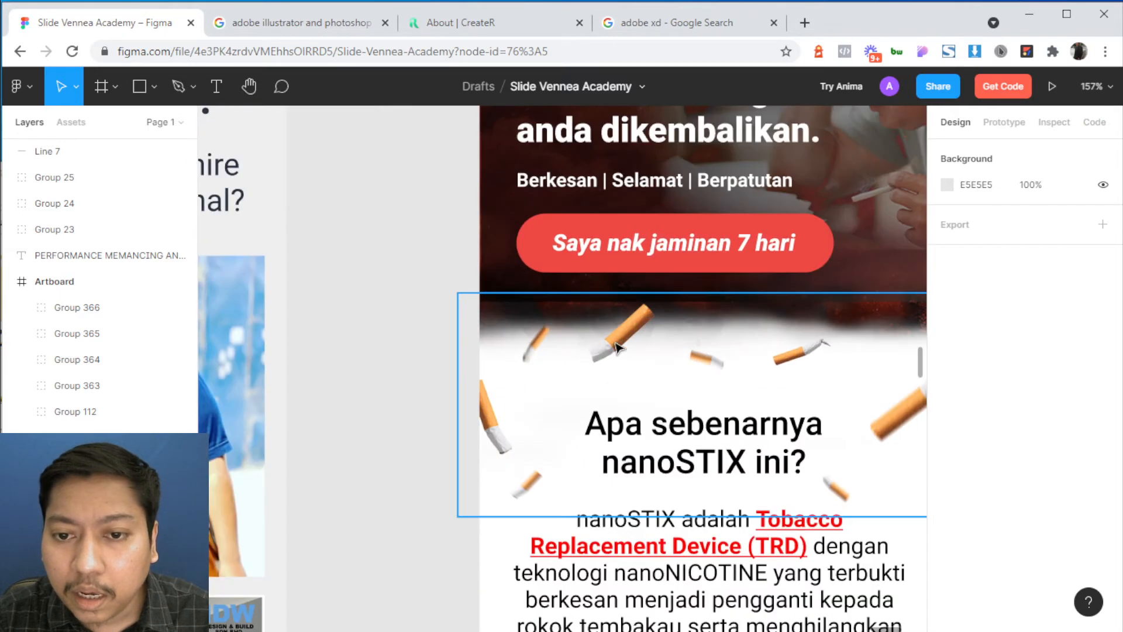
click(616, 346)
scroll(585, 362, down, 3)
scroll(451, 346, right, 4)
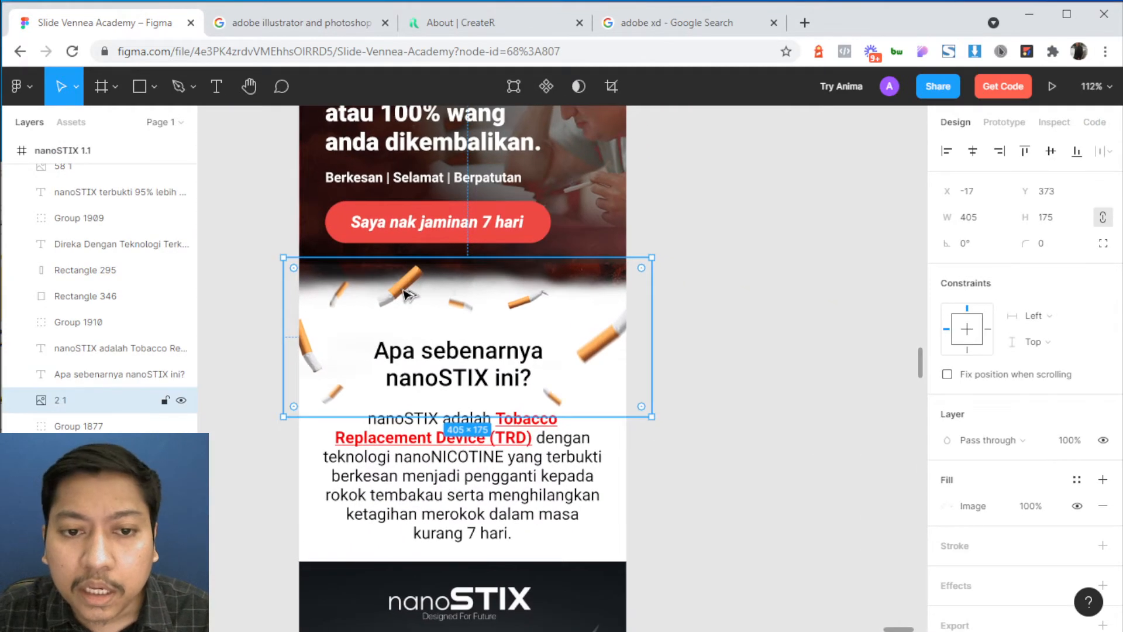
drag(408, 295, 838, 275)
scroll(587, 264, right, 4)
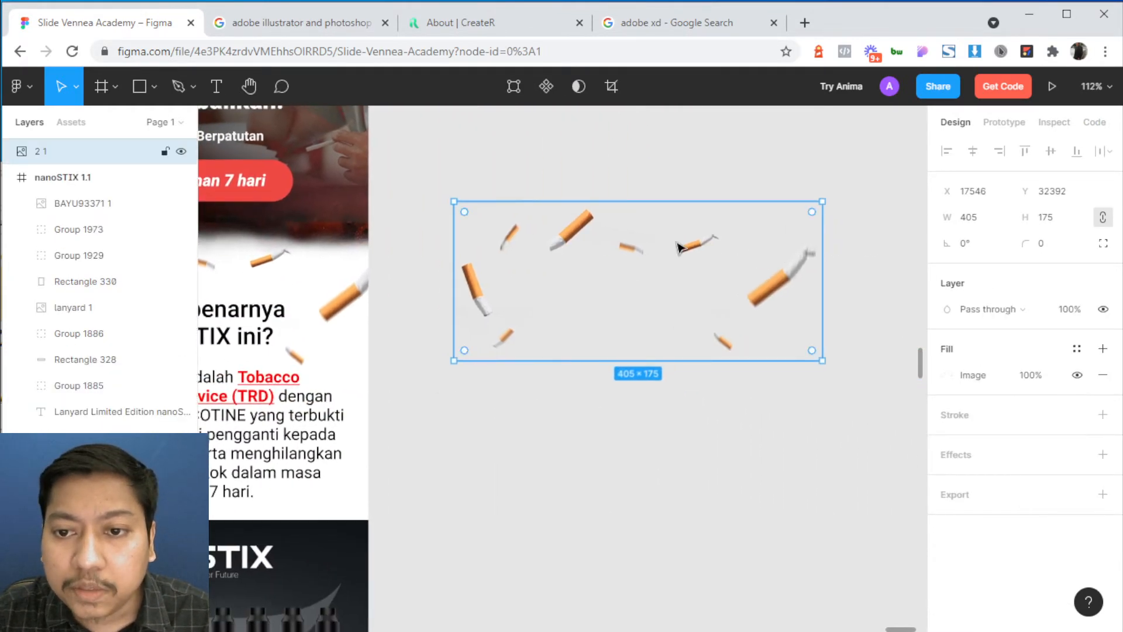
scroll(608, 397, down, 3)
scroll(637, 386, left, 4)
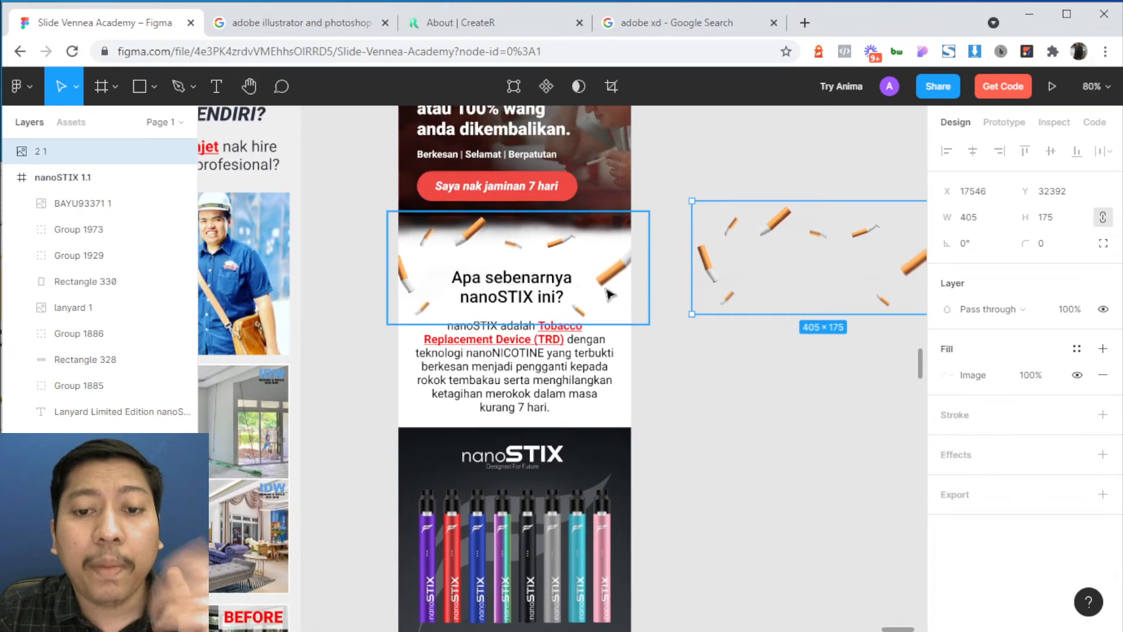
- Examine the nanoSTIX 1.1 page's product, video and photo-collage sections, and compare the page with the Artboard and Frame 70
scroll(627, 370, down, 3)
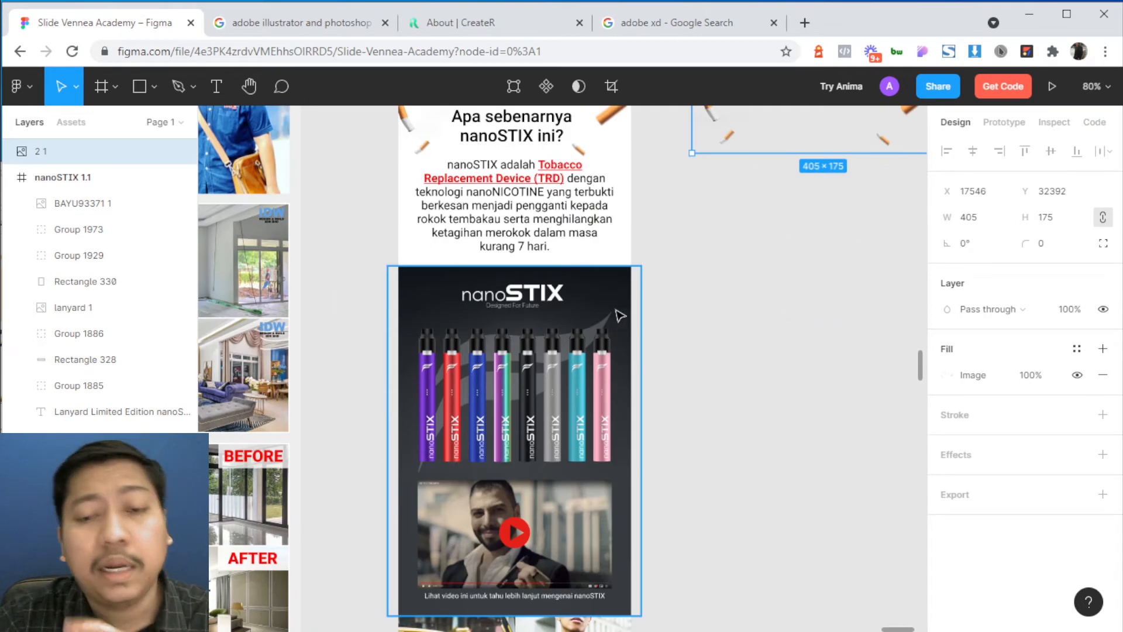
scroll(619, 316, down, 3)
scroll(626, 319, down, 1)
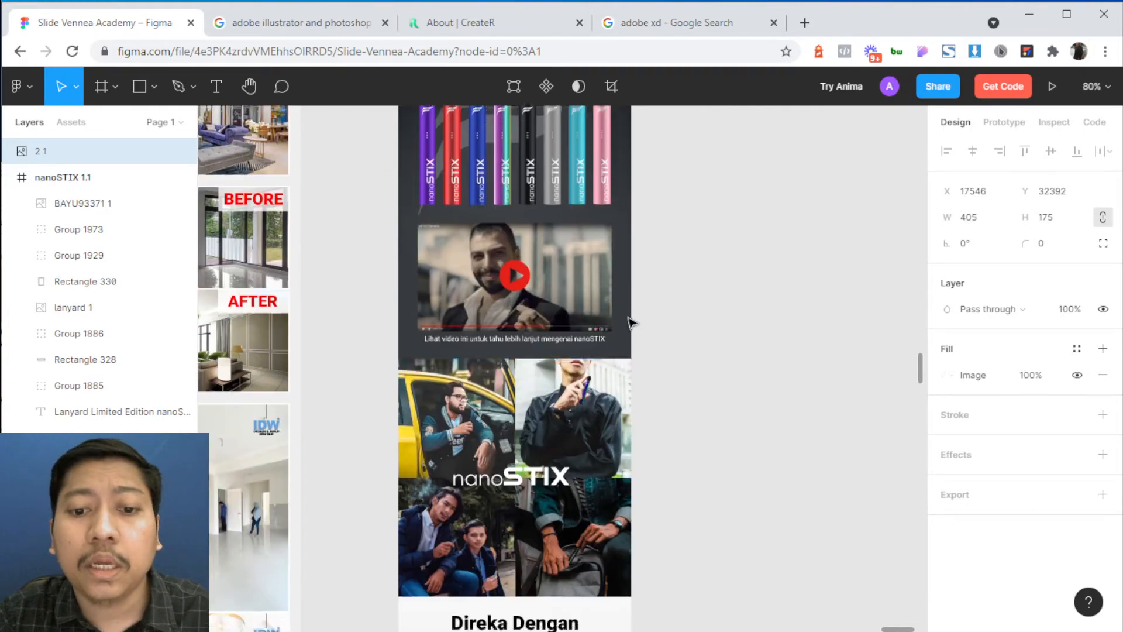
scroll(632, 319, down, 4)
scroll(775, 255, down, 5)
drag(764, 363, 828, 463)
drag(690, 173, 707, 409)
drag(677, 237, 686, 158)
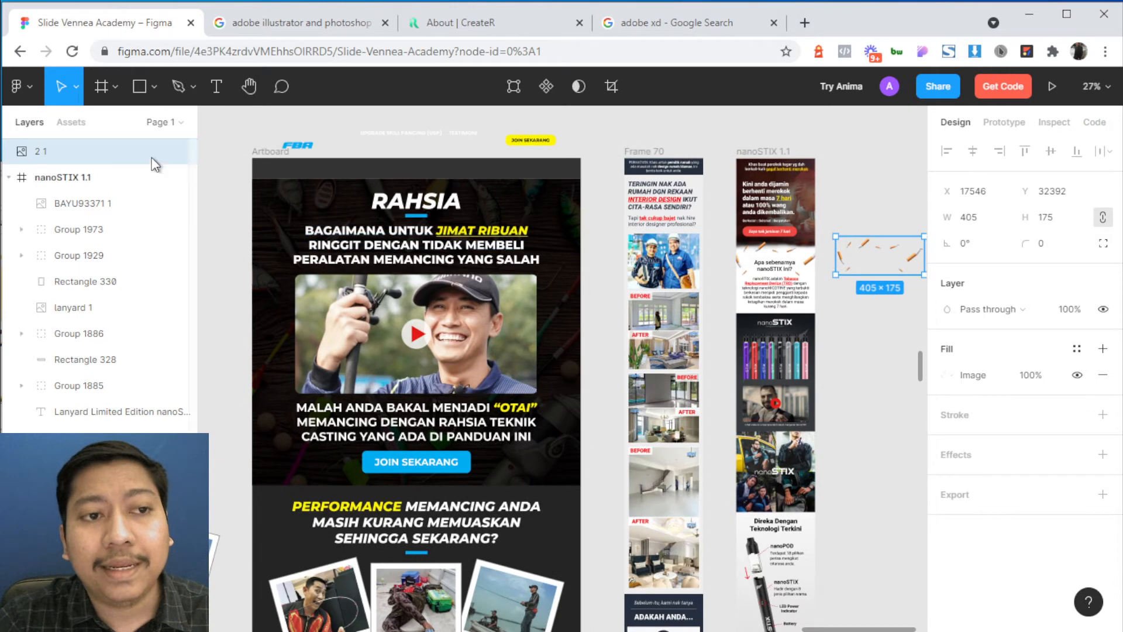
- Return to the drafts overview and open the Vennea Academy file
click(27, 87)
click(51, 125)
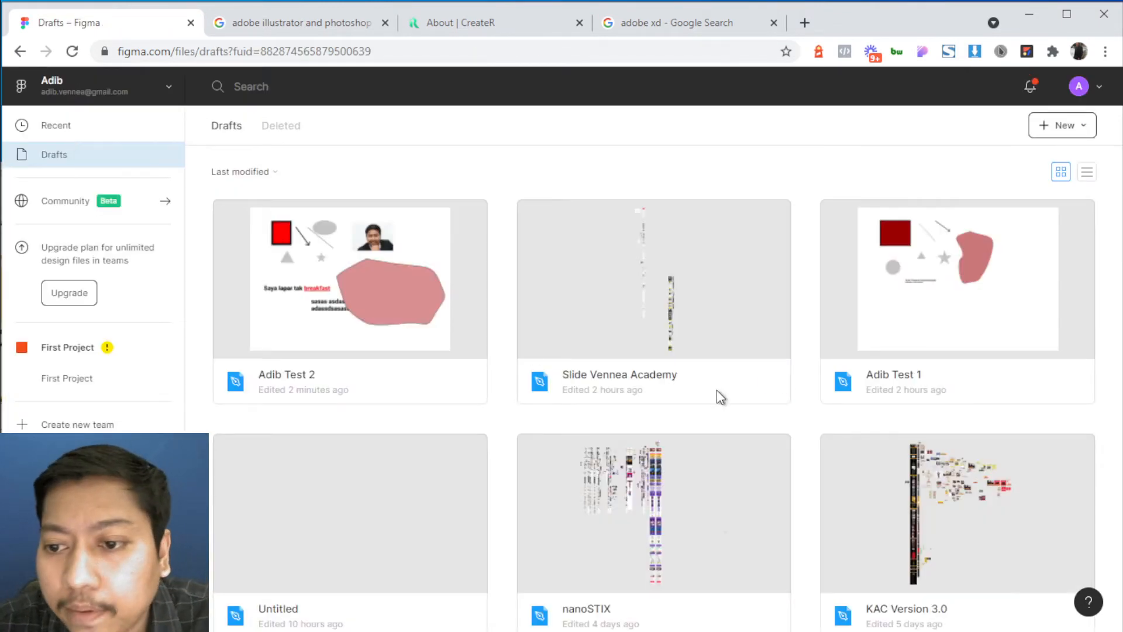
scroll(717, 389, down, 3)
scroll(859, 360, down, 4)
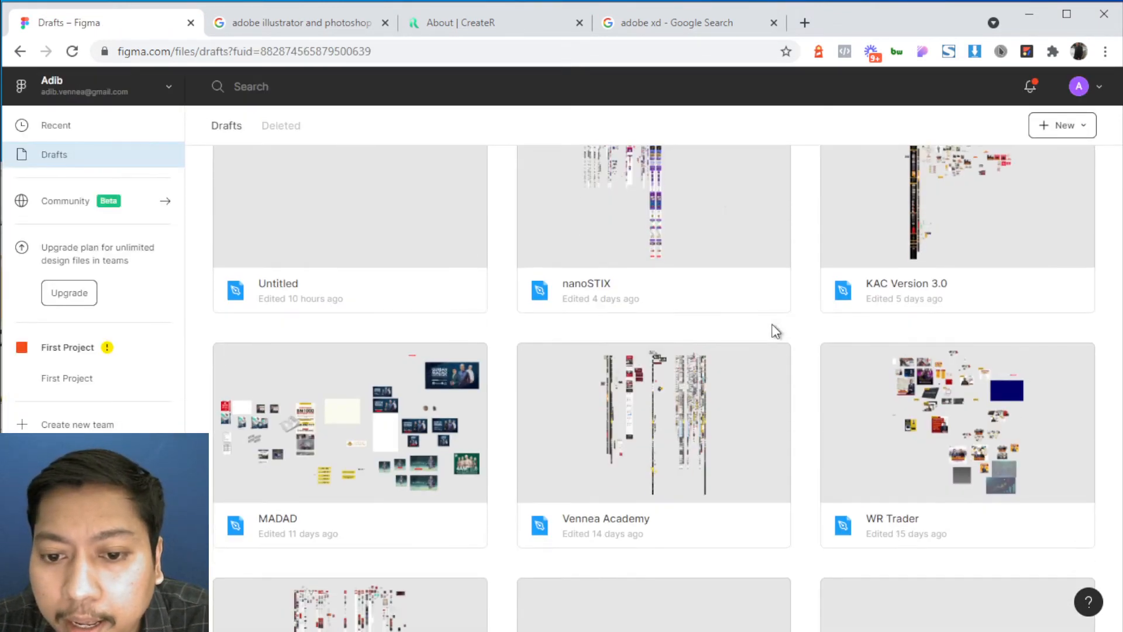
click(702, 424)
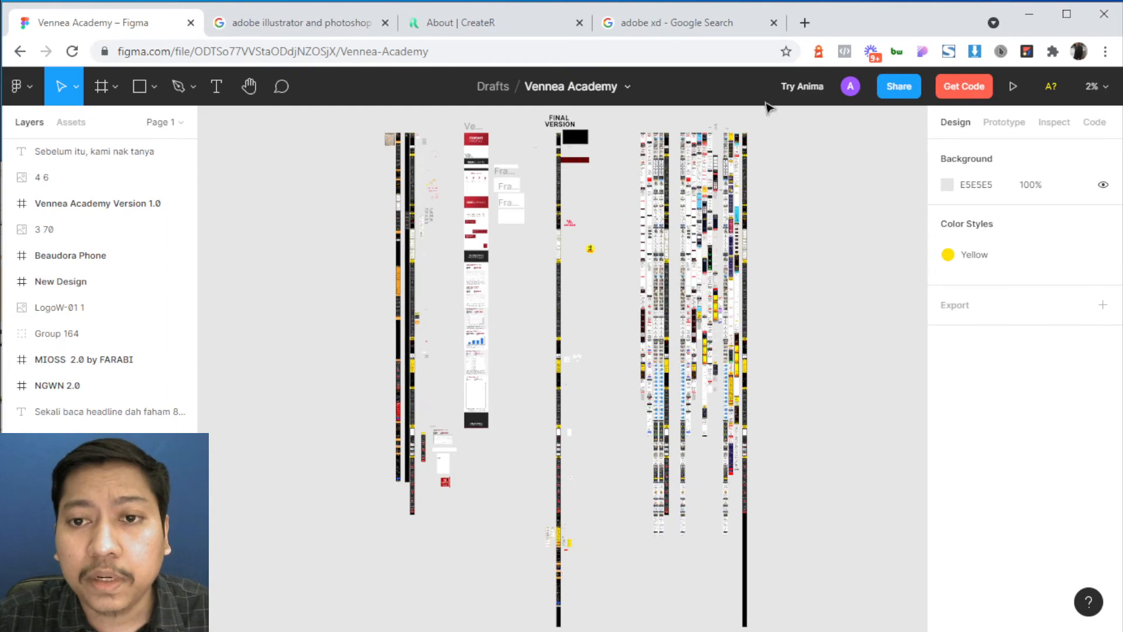
- Examine the opening sections of the Dee-V, HPA 2.0, NGWN 2.0 and MIOSS 2.0 landing pages
scroll(697, 126, up, 10)
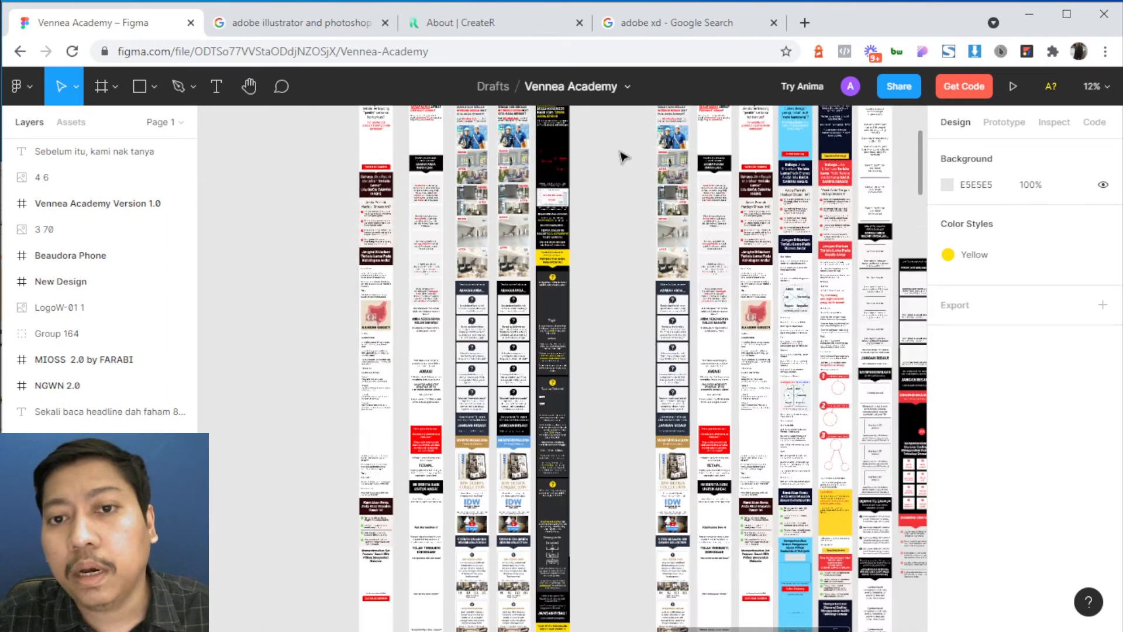
drag(622, 156, 501, 220)
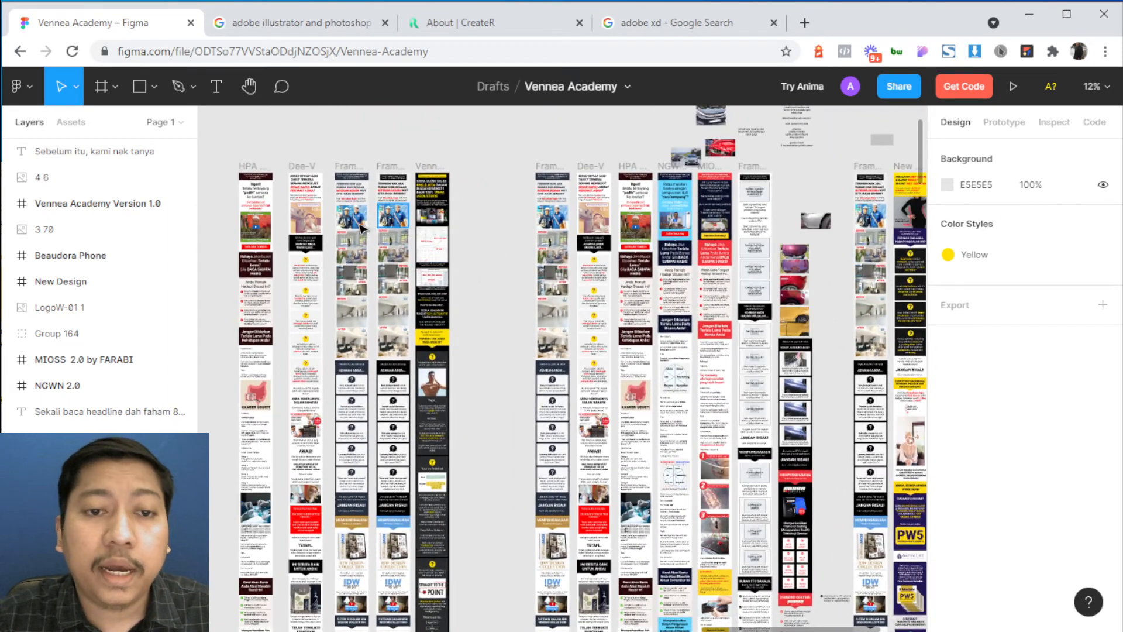
scroll(487, 210, up, 5)
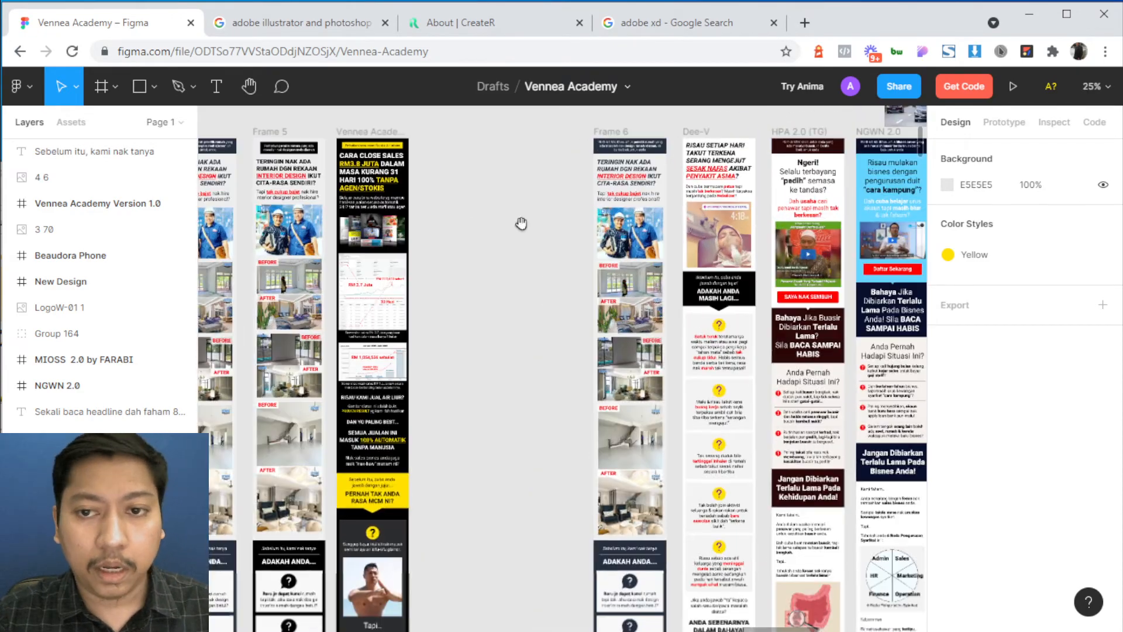
drag(521, 224, 339, 263)
drag(739, 252, 327, 279)
drag(552, 271, 691, 238)
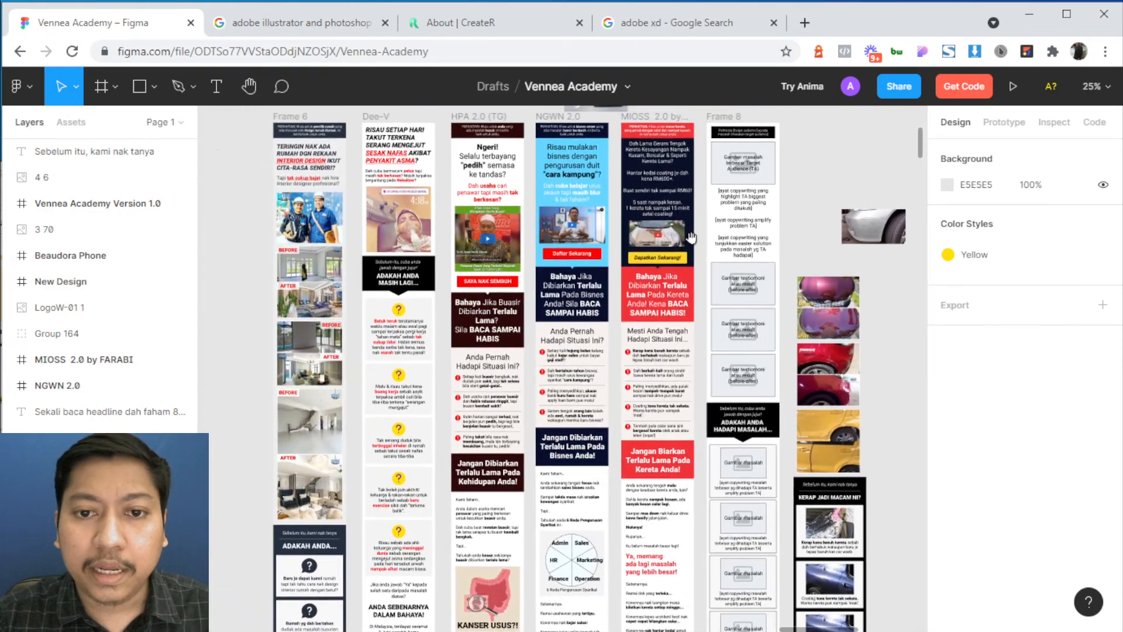
scroll(516, 210, up, 5)
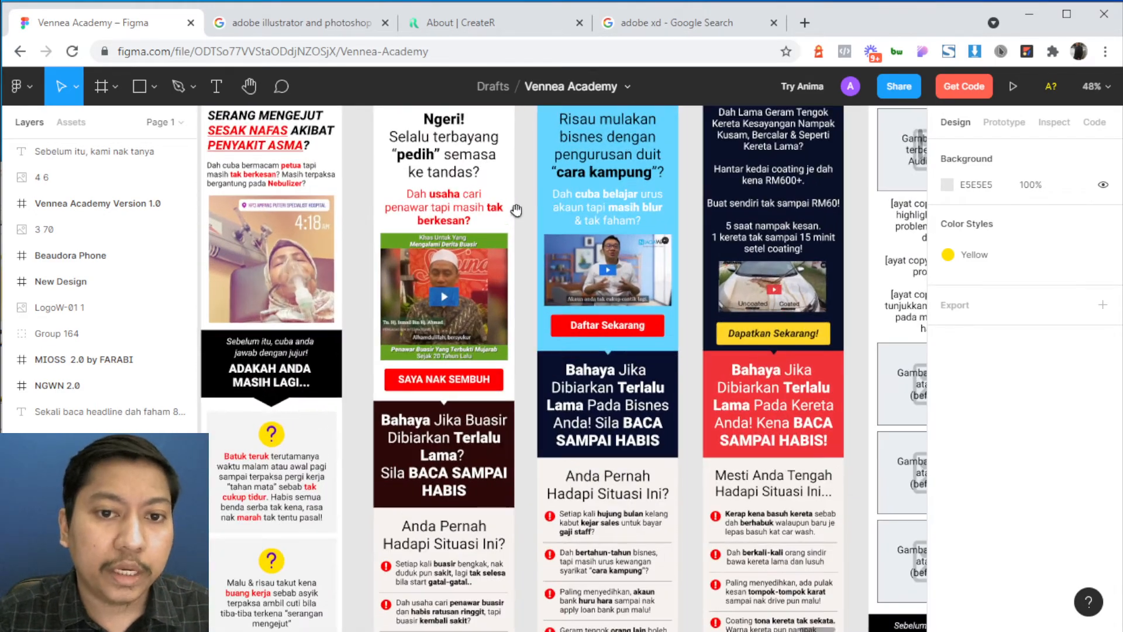
drag(516, 209, 551, 314)
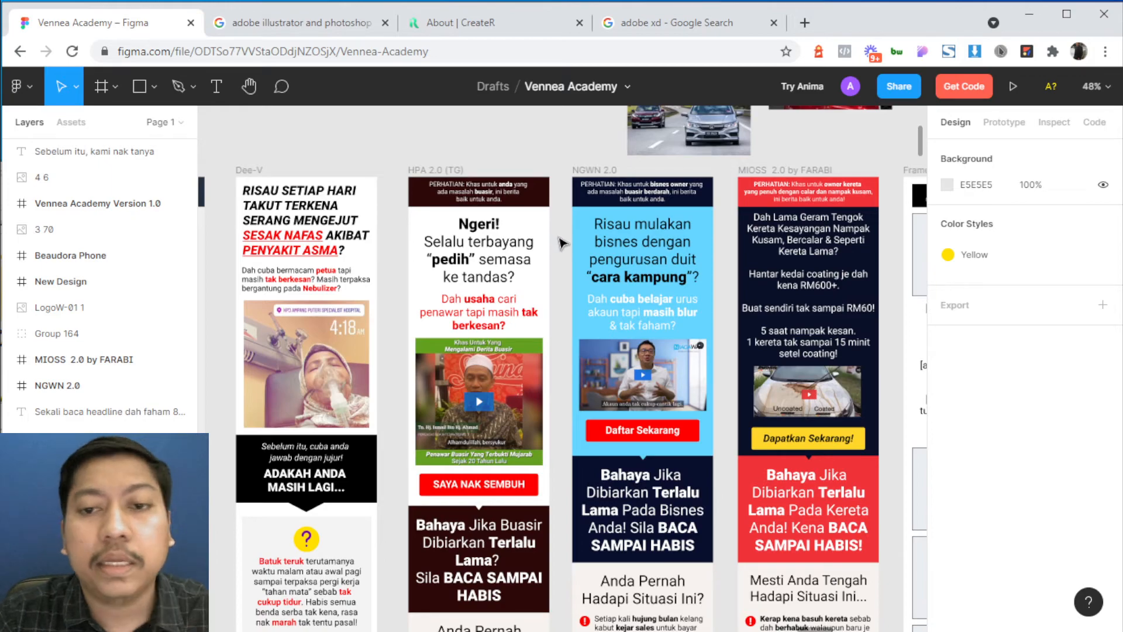
scroll(720, 245, up, 3)
mouse_move(734, 235)
mouse_down()
mouse_move(571, 216)
mouse_move(429, 218)
mouse_move(710, 207)
mouse_up()
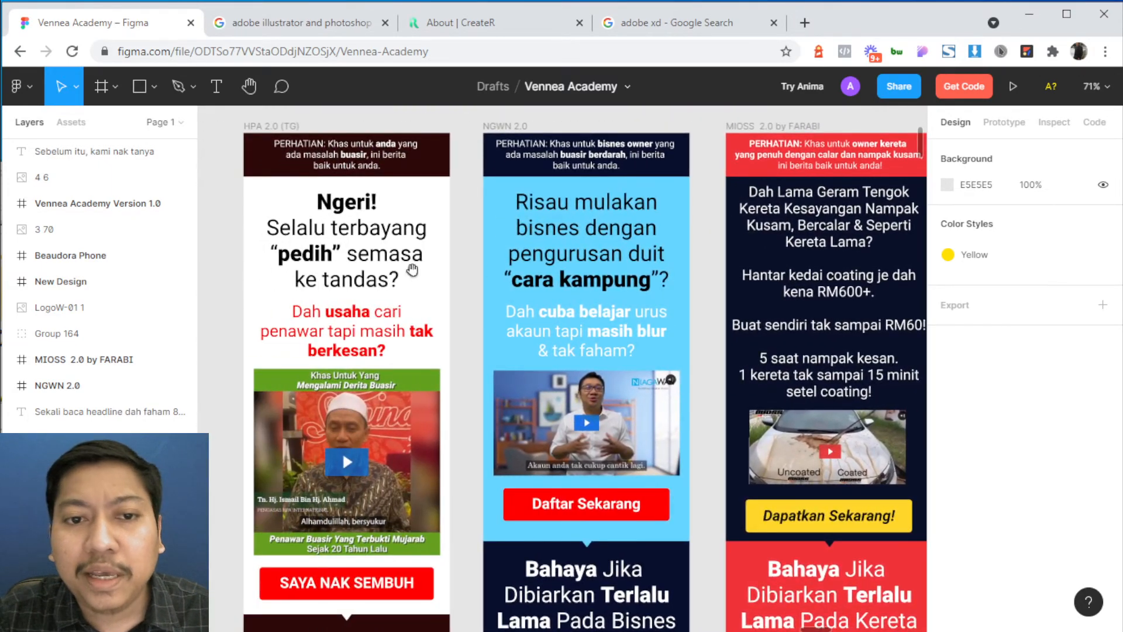
mouse_move(358, 259)
mouse_down()
mouse_move(842, 257)
mouse_move(689, 251)
mouse_up()
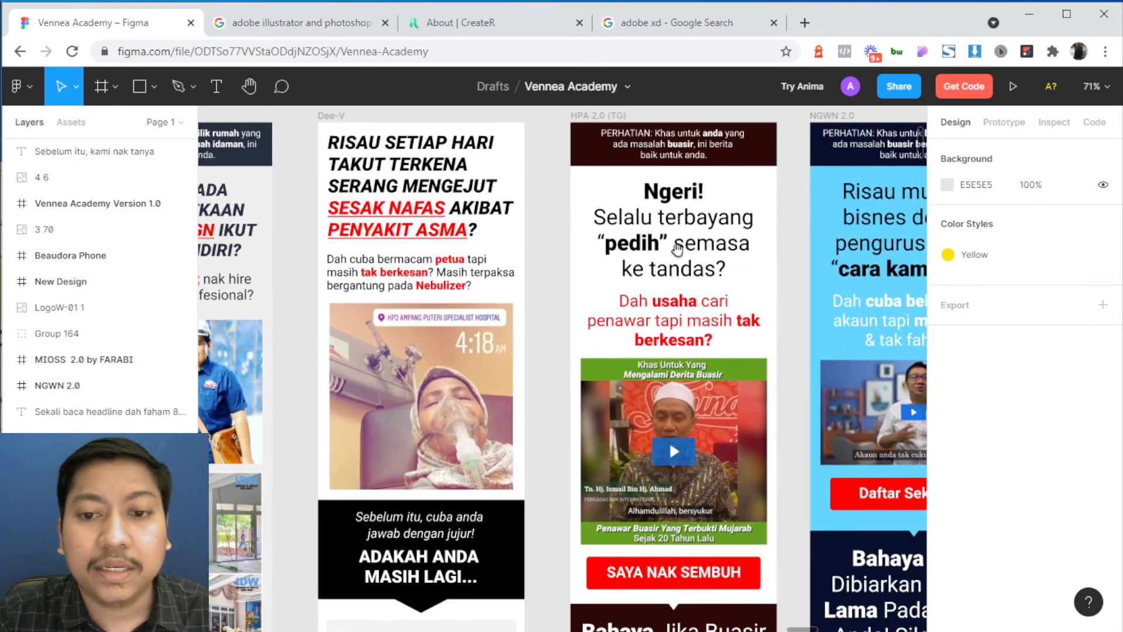
- Compare the lower sections of the landing pages from Frame 6 to Frame 8 side by side
scroll(542, 297, down, 3)
scroll(543, 298, down, 4)
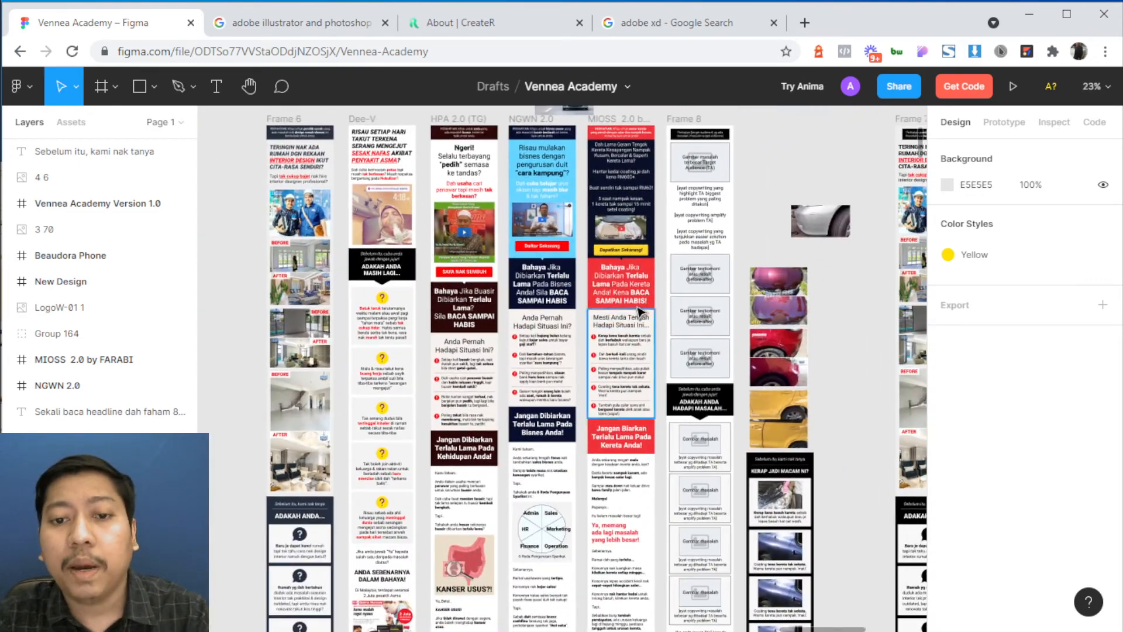
scroll(640, 311, down, 5)
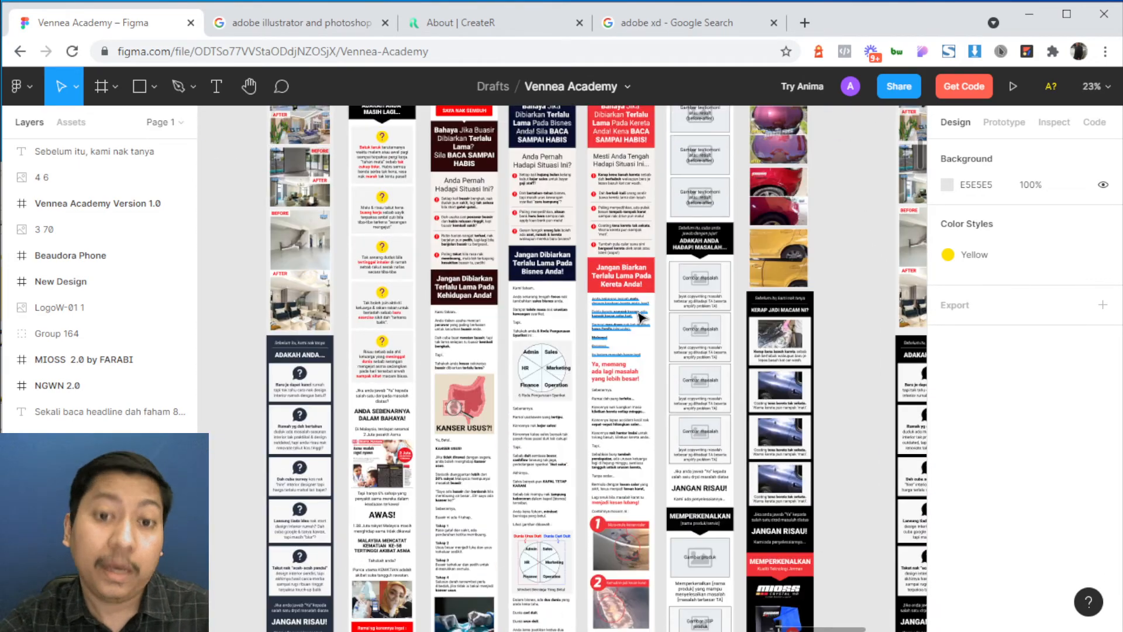
scroll(642, 318, down, 4)
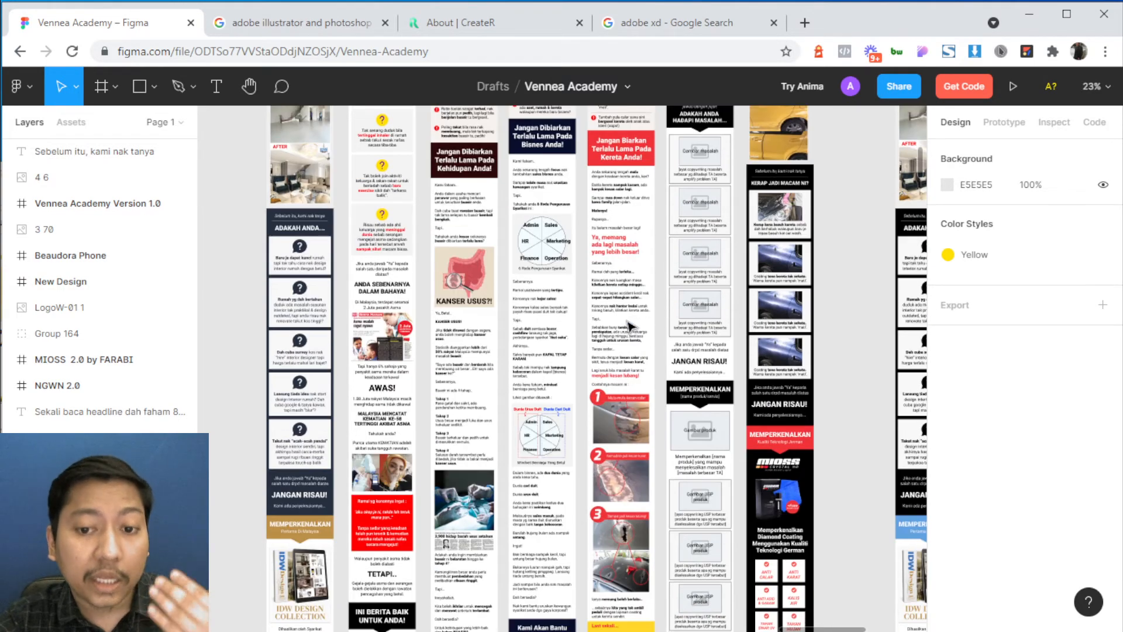
scroll(623, 342, down, 5)
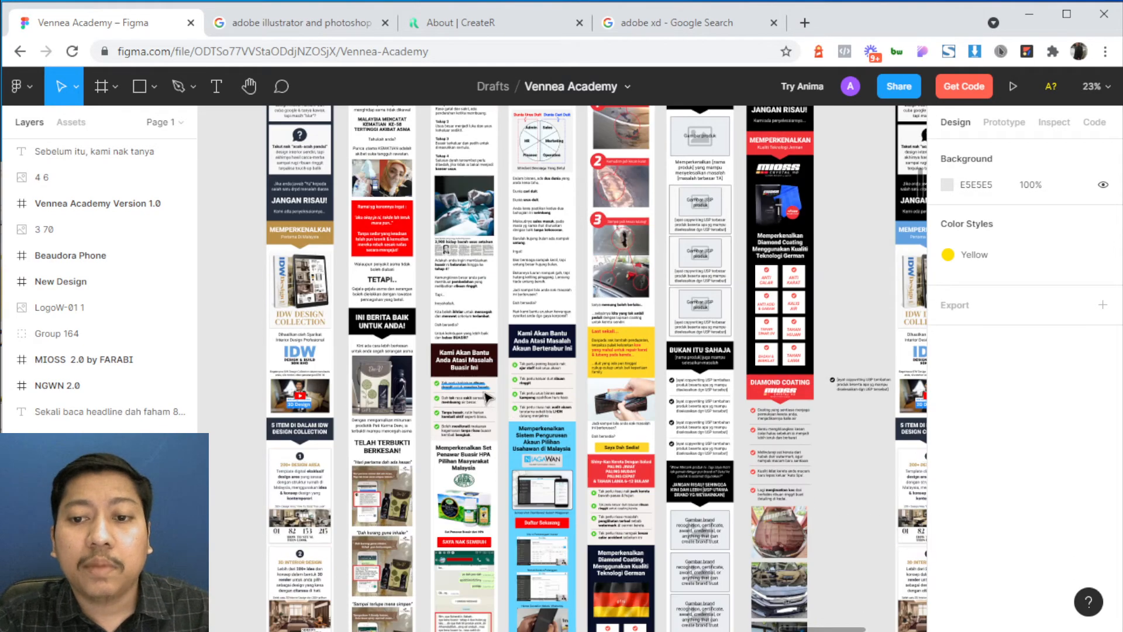
scroll(485, 397, down, 3)
scroll(597, 375, down, 3)
- Examine the New Design, Beaudora Phone and Vennea Academy Version 1.0 landing pages
scroll(621, 302, up, 10)
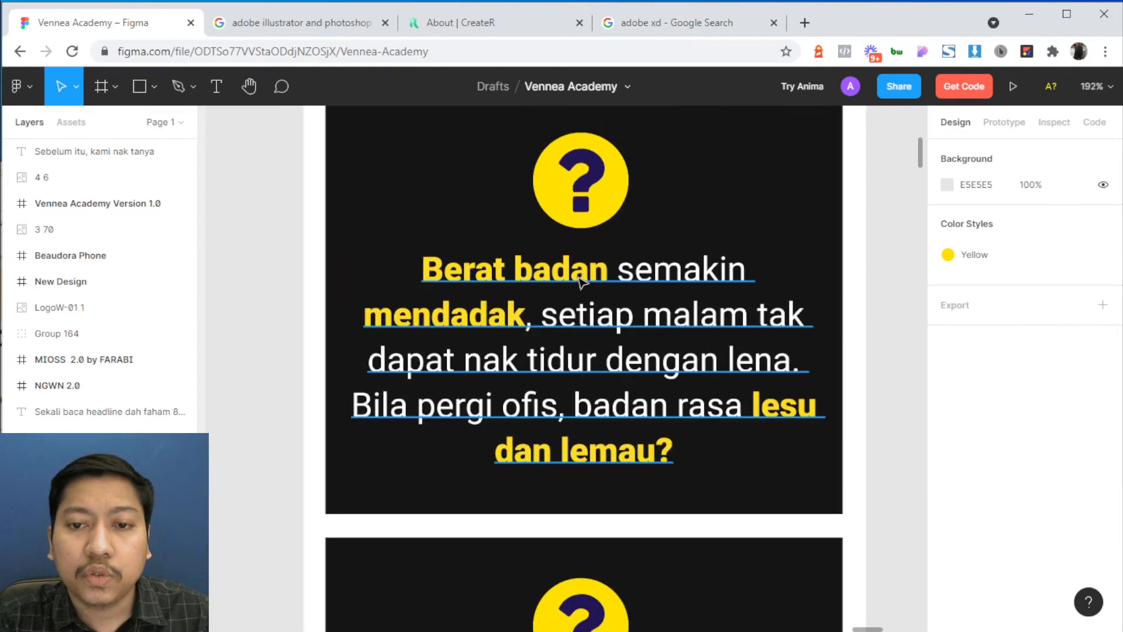
scroll(646, 299, up, 10)
scroll(640, 293, down, 6)
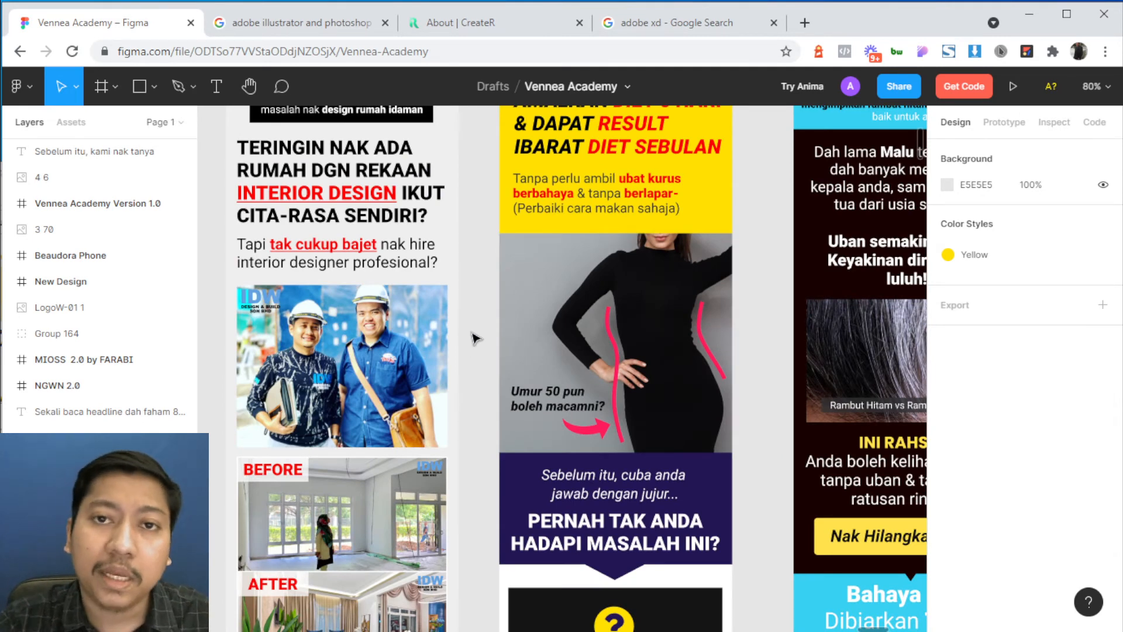
scroll(477, 335, down, 1)
scroll(705, 359, right, 3)
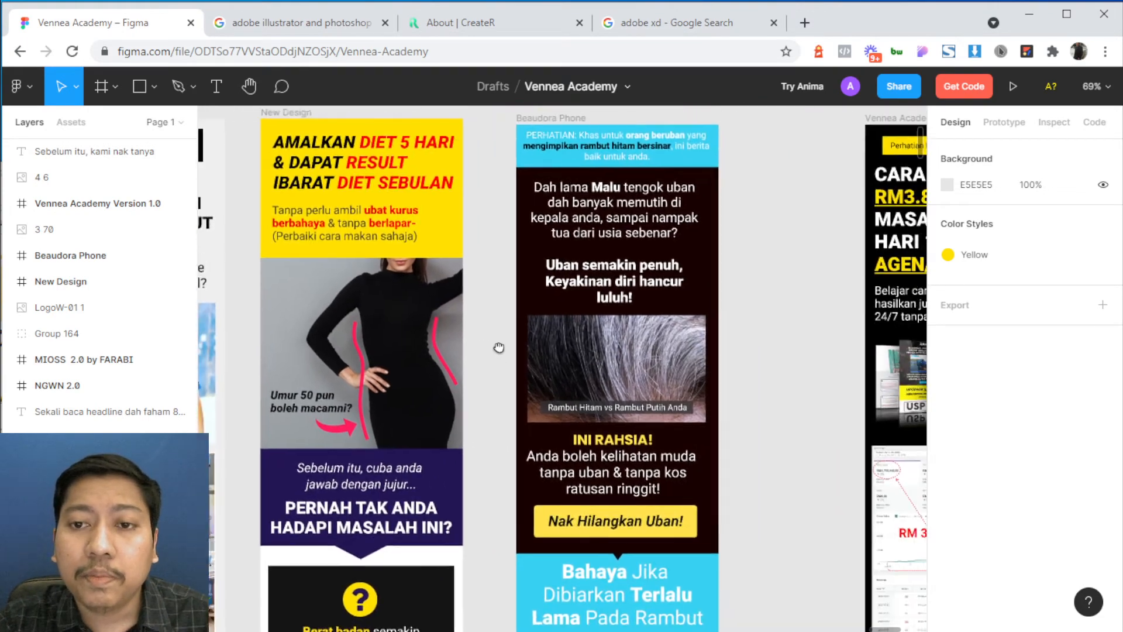
scroll(605, 363, down, 1)
scroll(582, 338, right, 5)
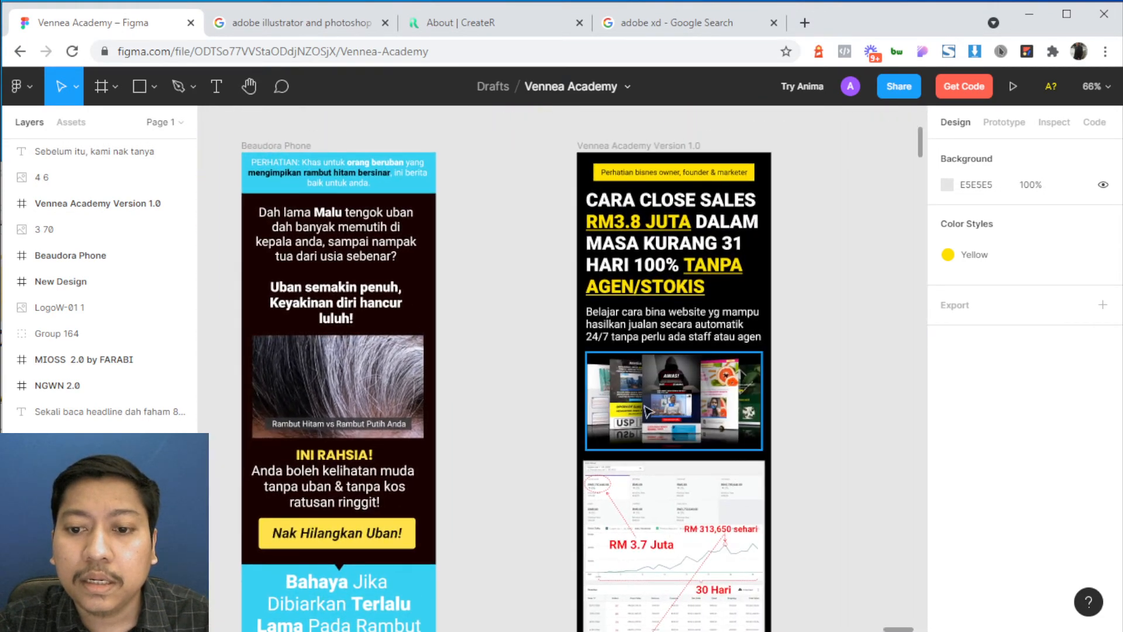
scroll(780, 454, down, 10)
scroll(614, 372, up, 3)
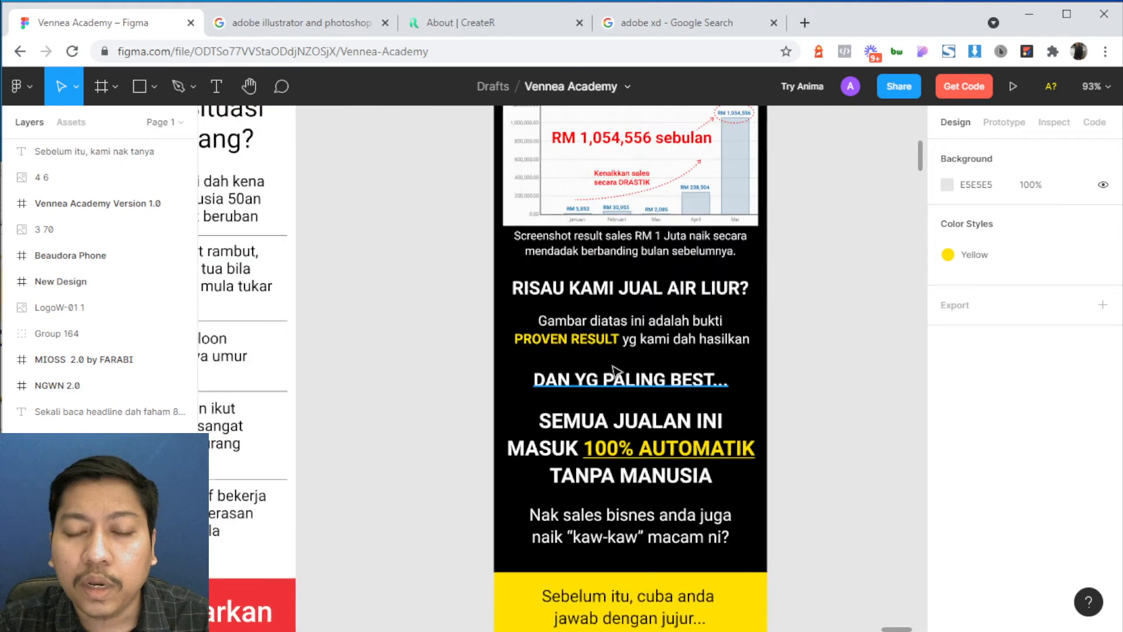
scroll(677, 303, down, 8)
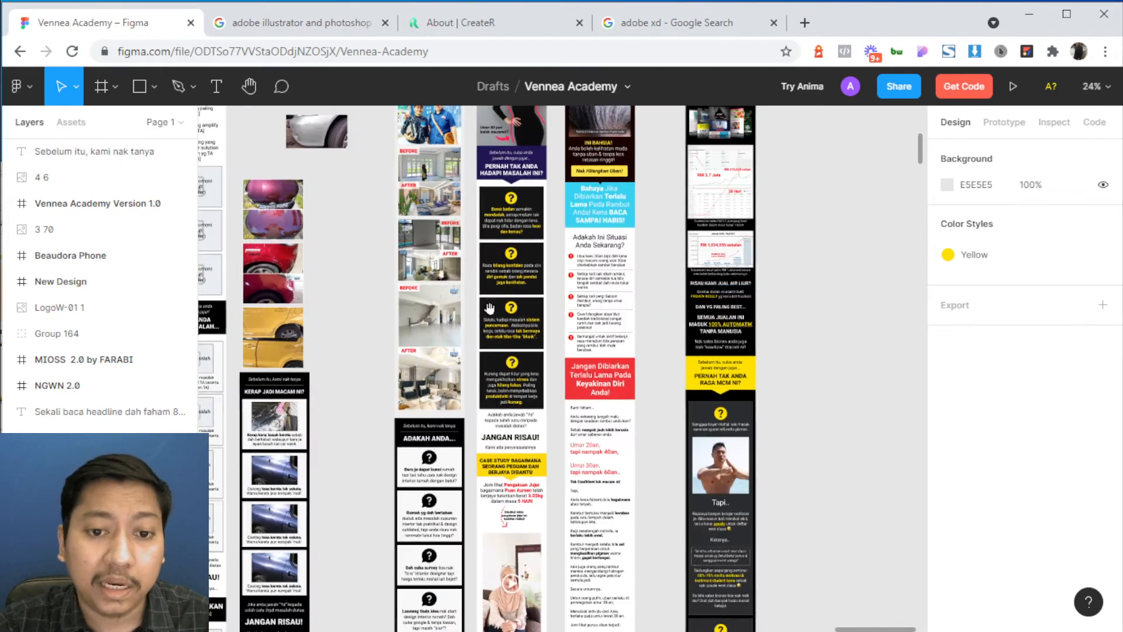
- Look over the company profile design and the Vennea Marketing banner frames elsewhere on the Vennea Academy canvas
scroll(740, 306, up, 2)
scroll(664, 323, down, 7)
drag(228, 343, 855, 281)
drag(571, 361, 787, 338)
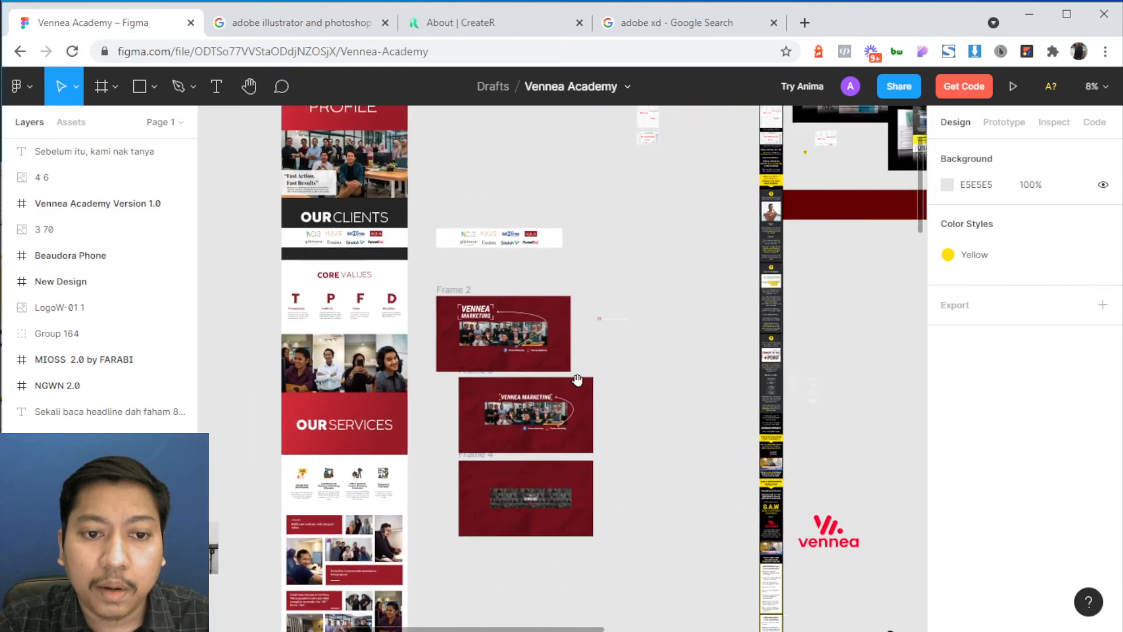
drag(453, 363, 767, 421)
drag(374, 471, 285, 425)
drag(783, 416, 283, 419)
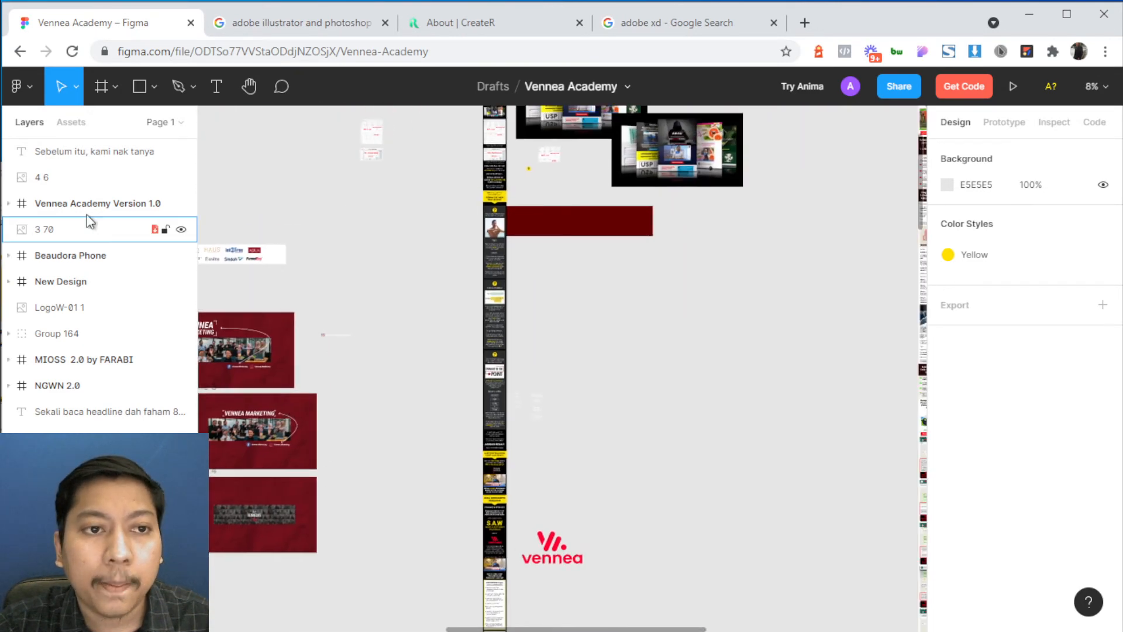
- Return to the drafts overview, browse the older files and open FB Ads Template
click(23, 81)
click(54, 121)
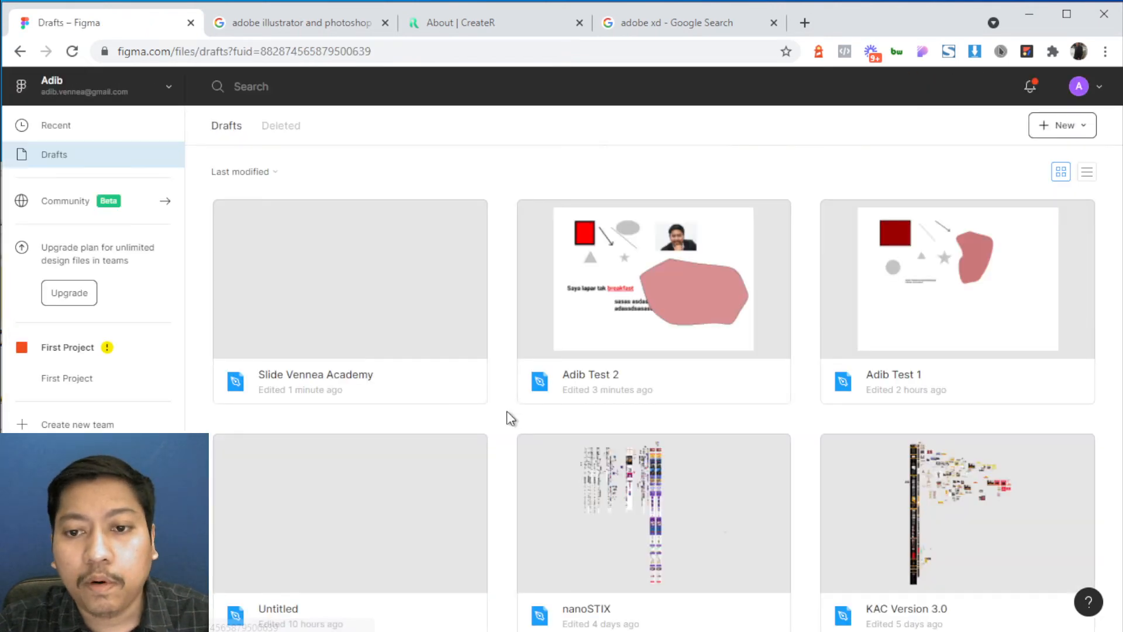
scroll(560, 346, down, 10)
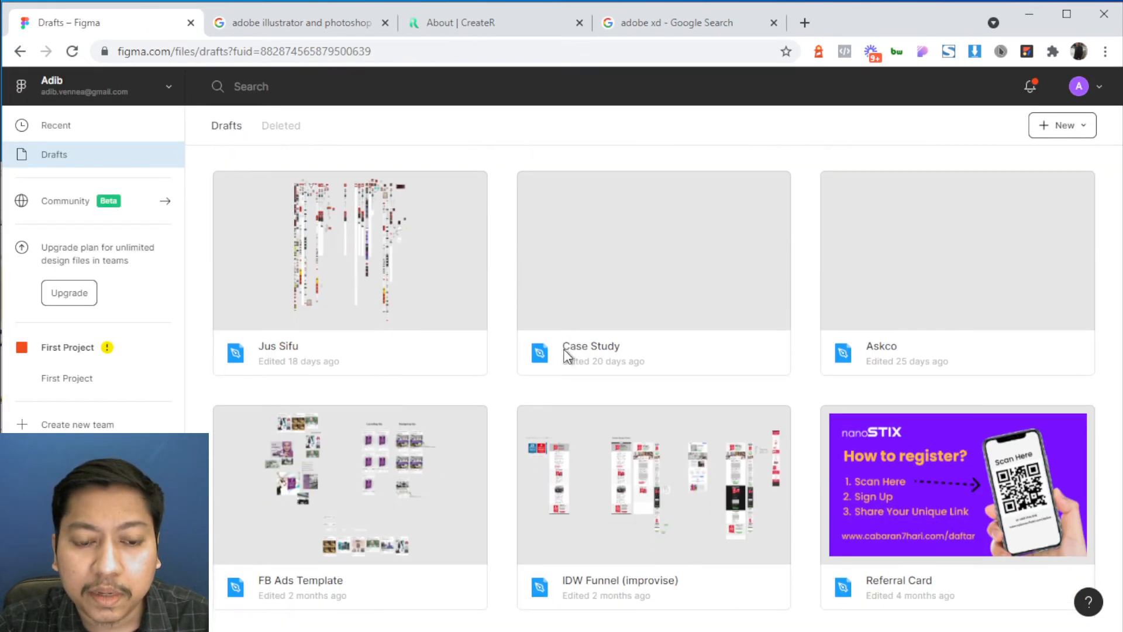
scroll(565, 351, down, 3)
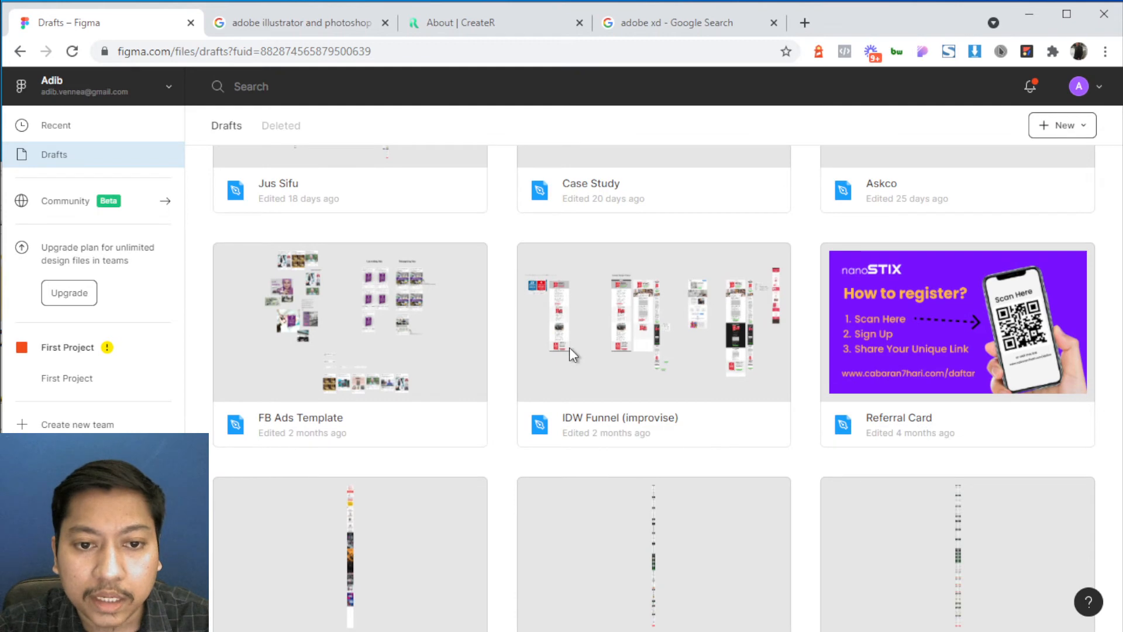
scroll(571, 348, down, 3)
scroll(573, 348, down, 4)
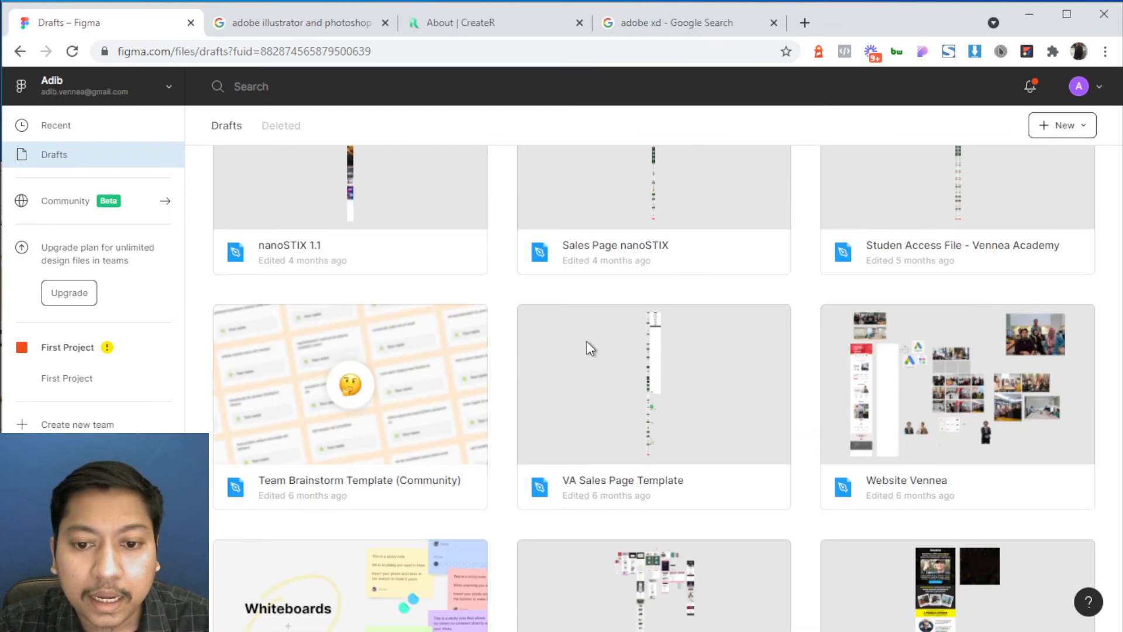
scroll(586, 340, down, 4)
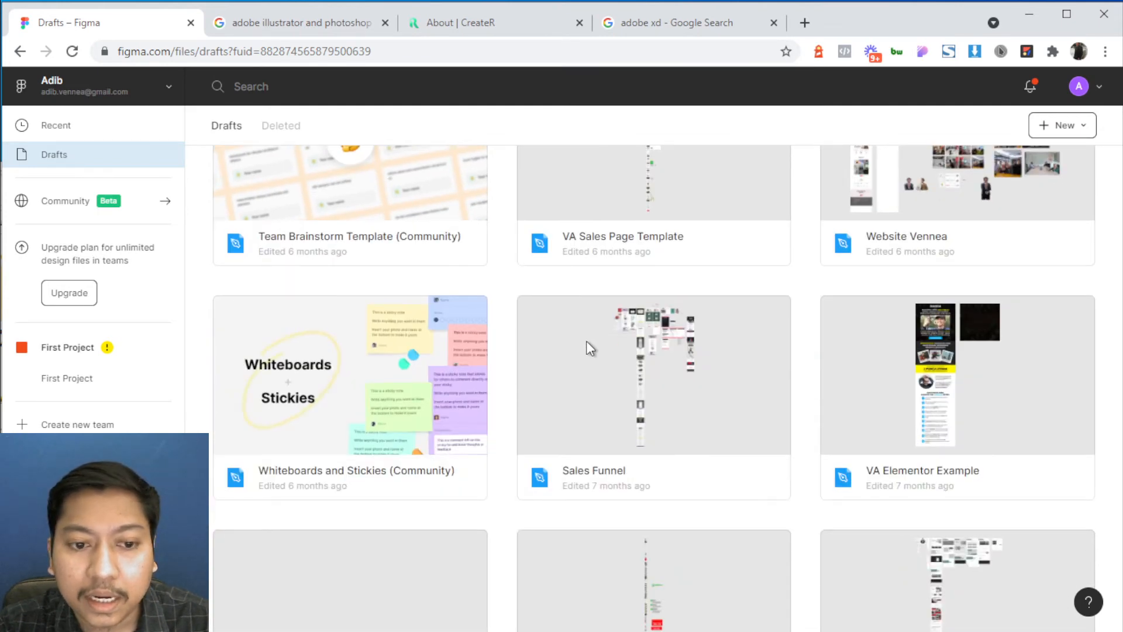
scroll(586, 340, up, 8)
scroll(586, 341, up, 5)
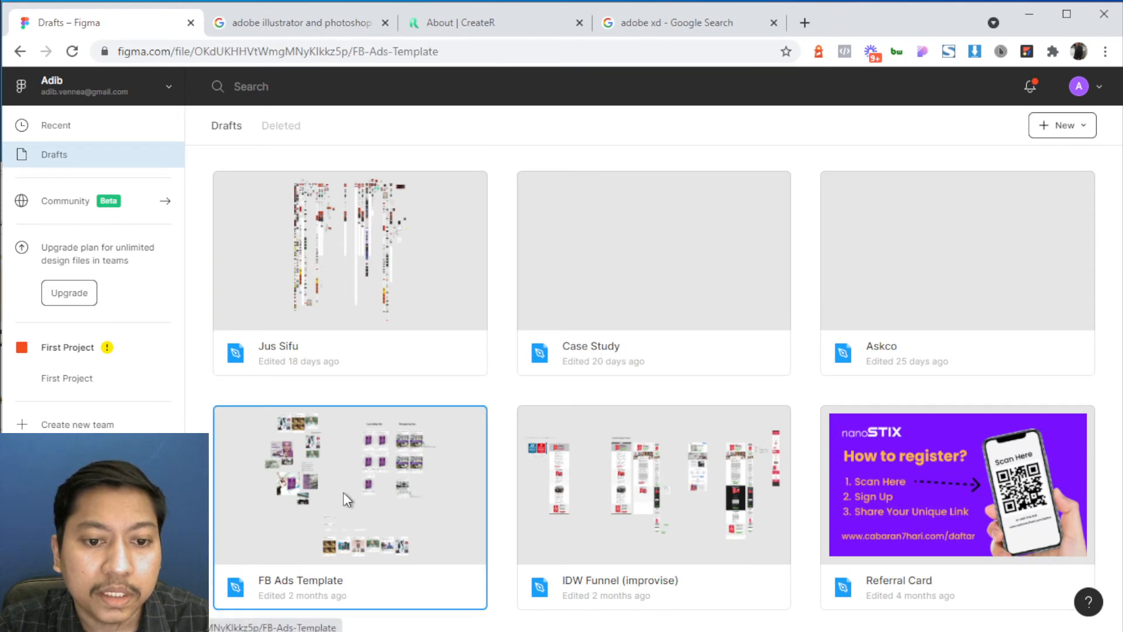
click(342, 493)
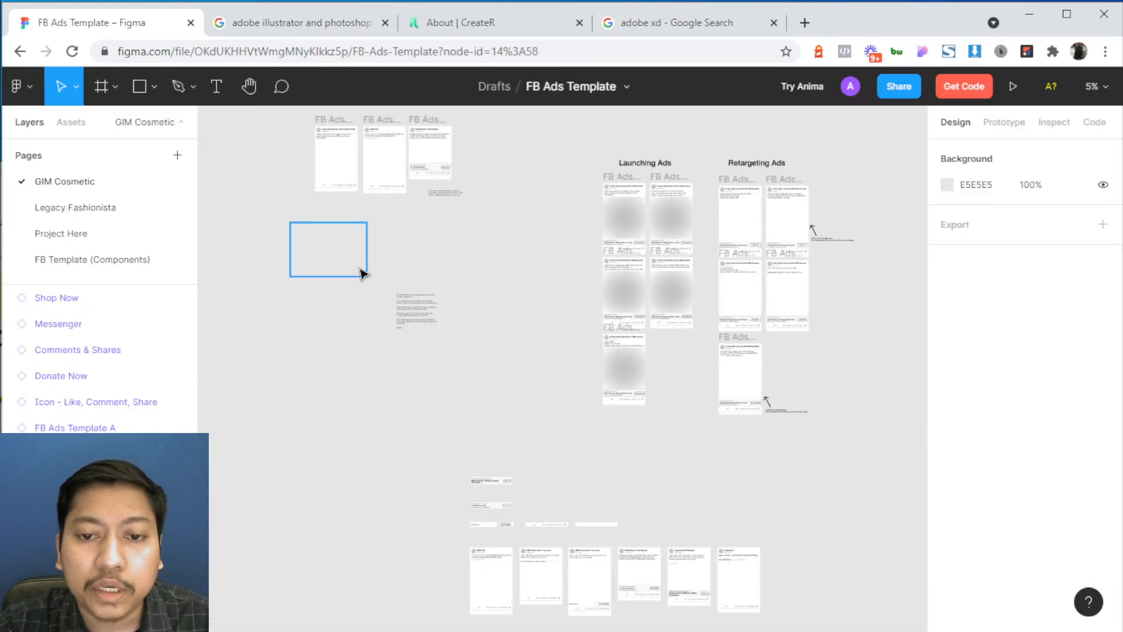
- View the Legacy Fashionista and Project Here pages, ending on the FB Template (Components) page
click(83, 208)
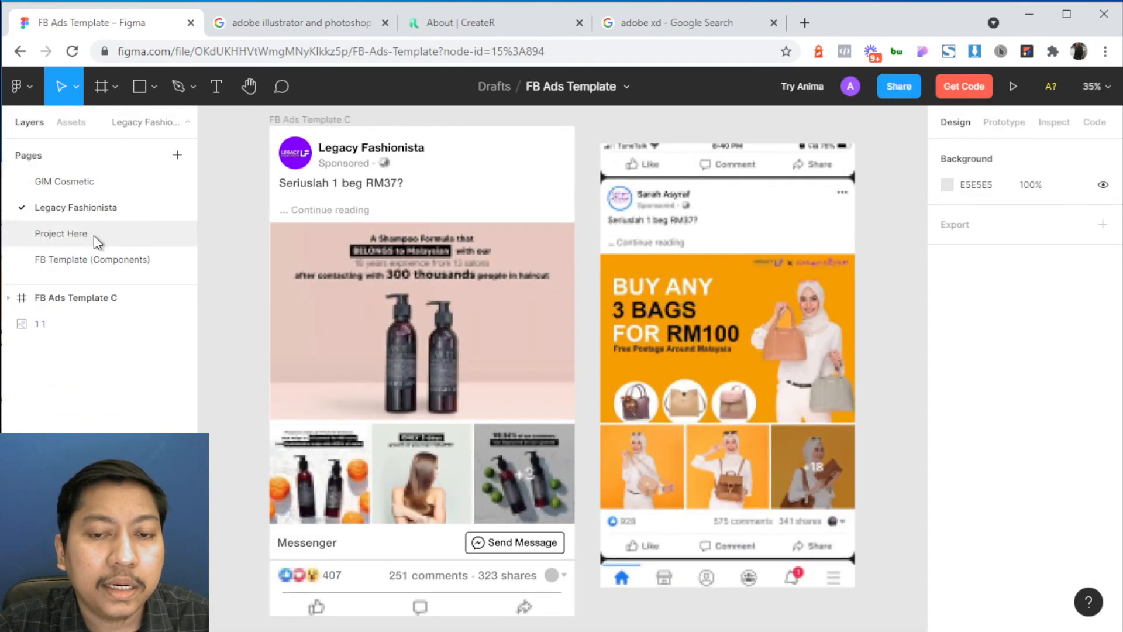
click(90, 235)
click(120, 263)
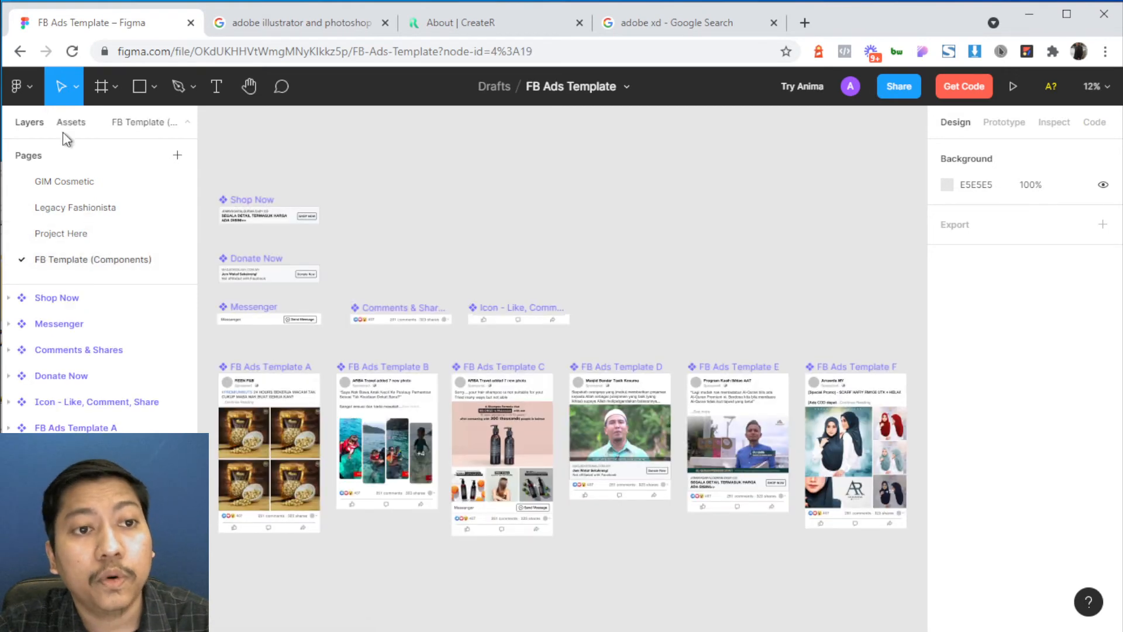
click(22, 88)
click(609, 213)
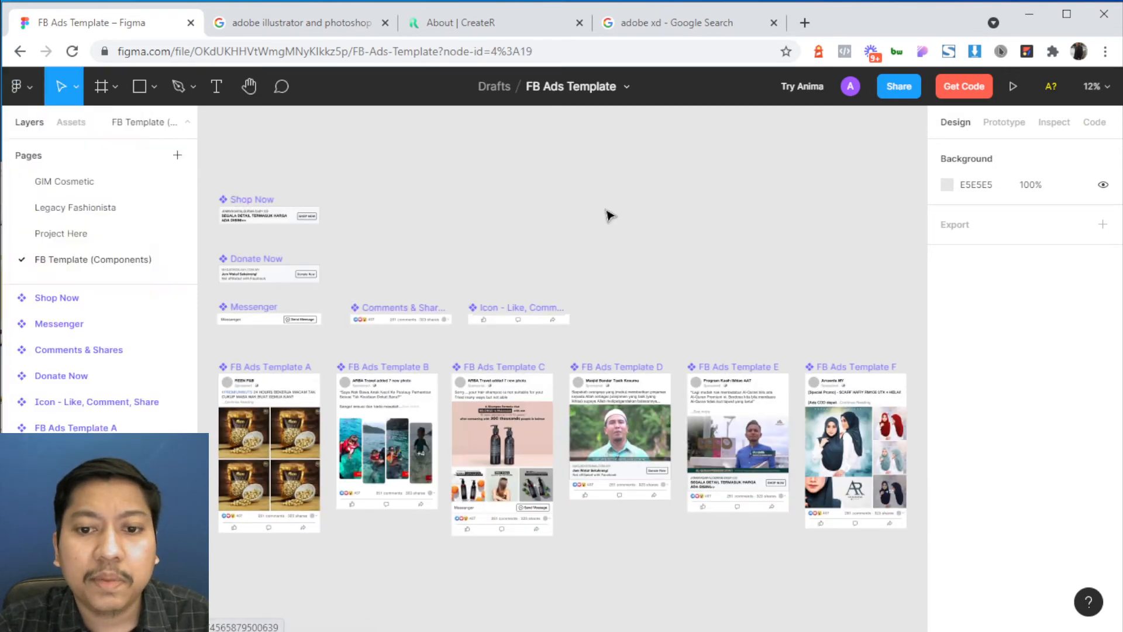
- Examine the FB Ads Template D, E and F components up close
click(644, 445)
ctrl+scroll(646, 447, up, 5)
scroll(645, 450, down, 3)
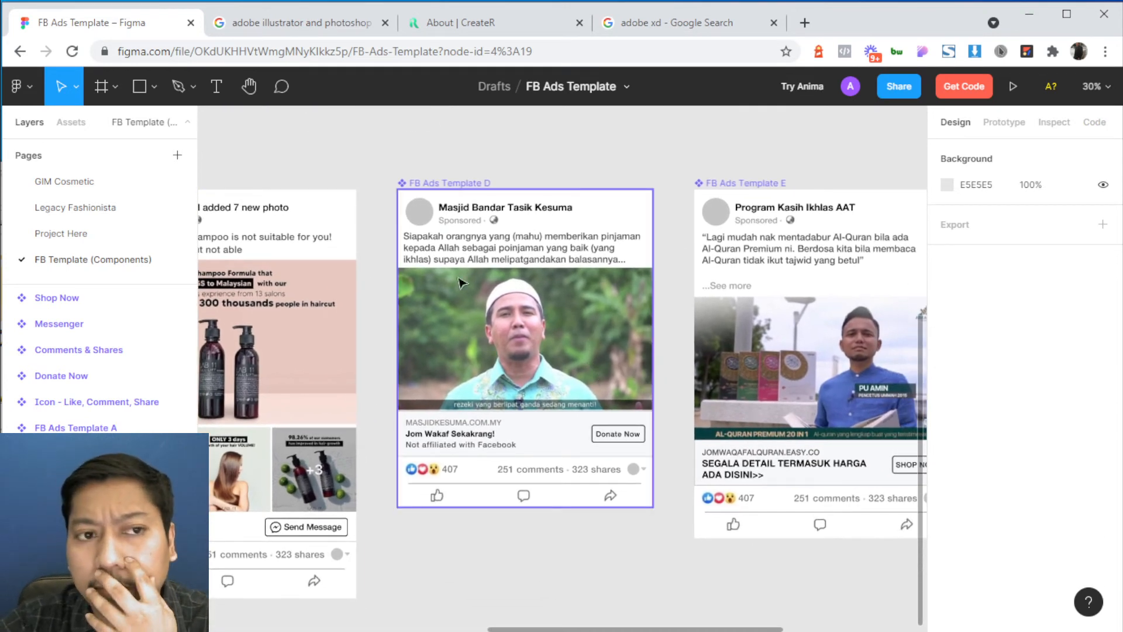
click(24, 87)
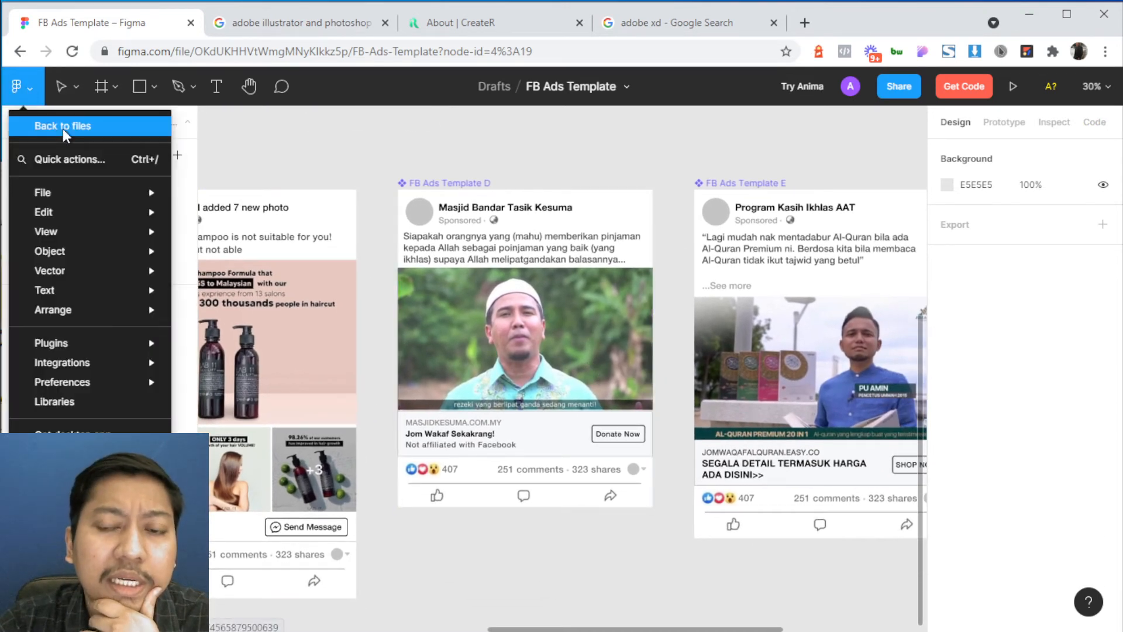
click(537, 146)
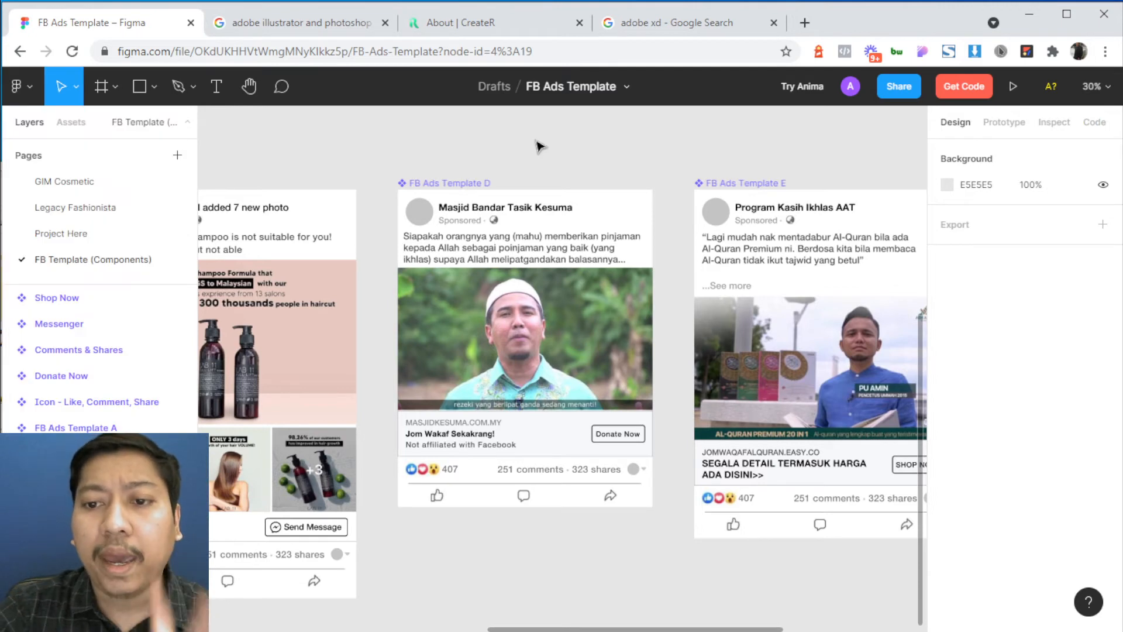
drag(383, 345, 332, 350)
drag(799, 351, 358, 310)
- Return to the drafts overview and open the KAC Version 3.0 file
click(27, 89)
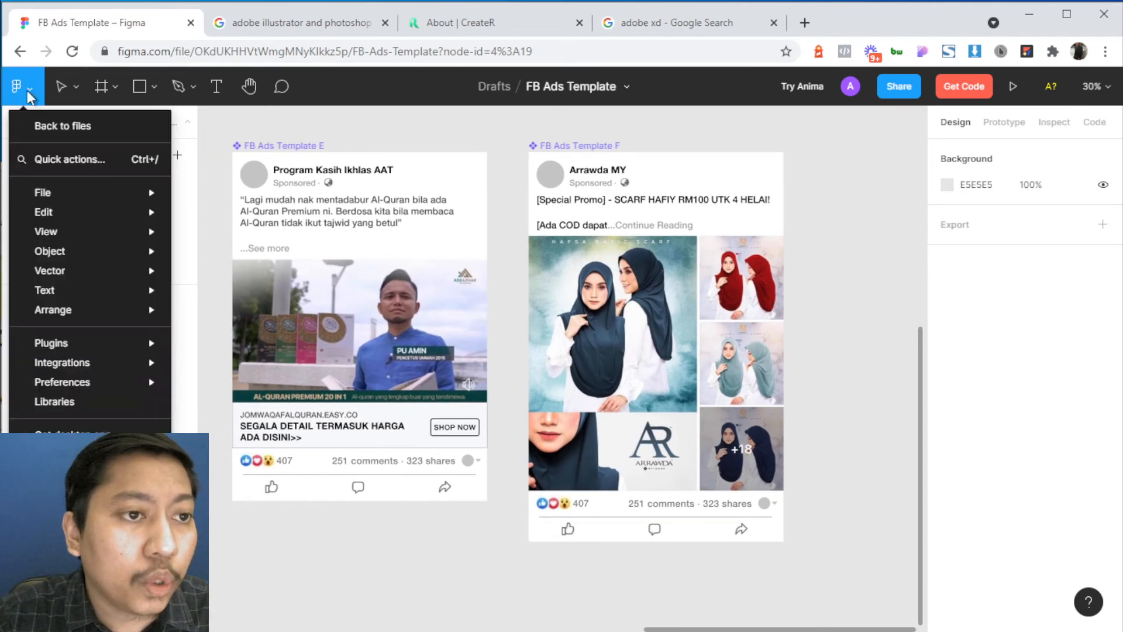
click(67, 125)
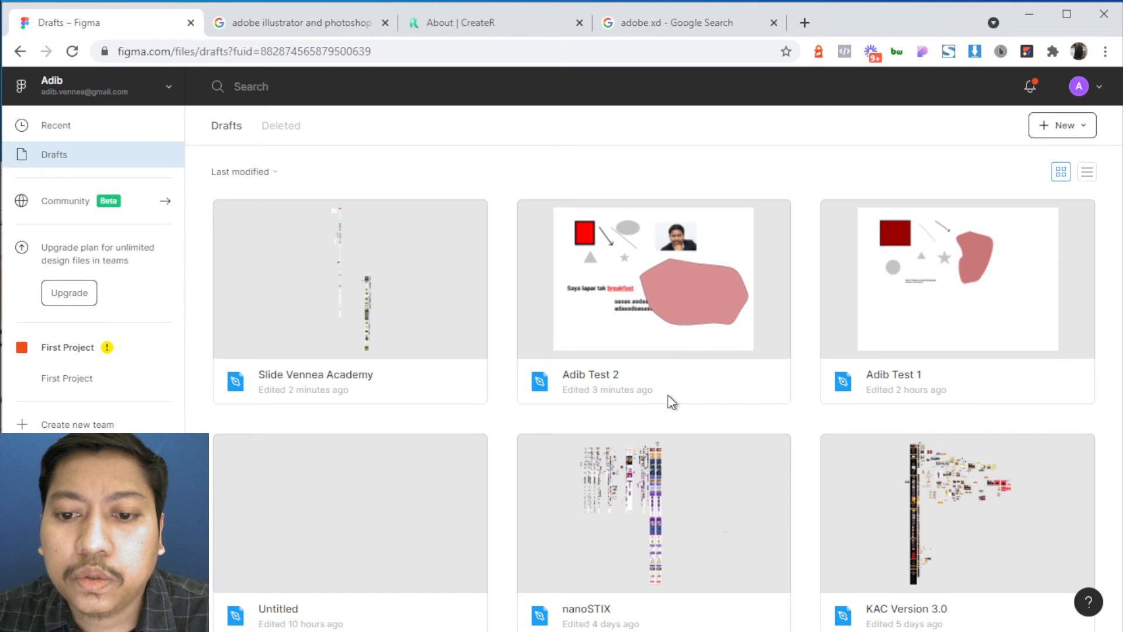
scroll(671, 402, down, 3)
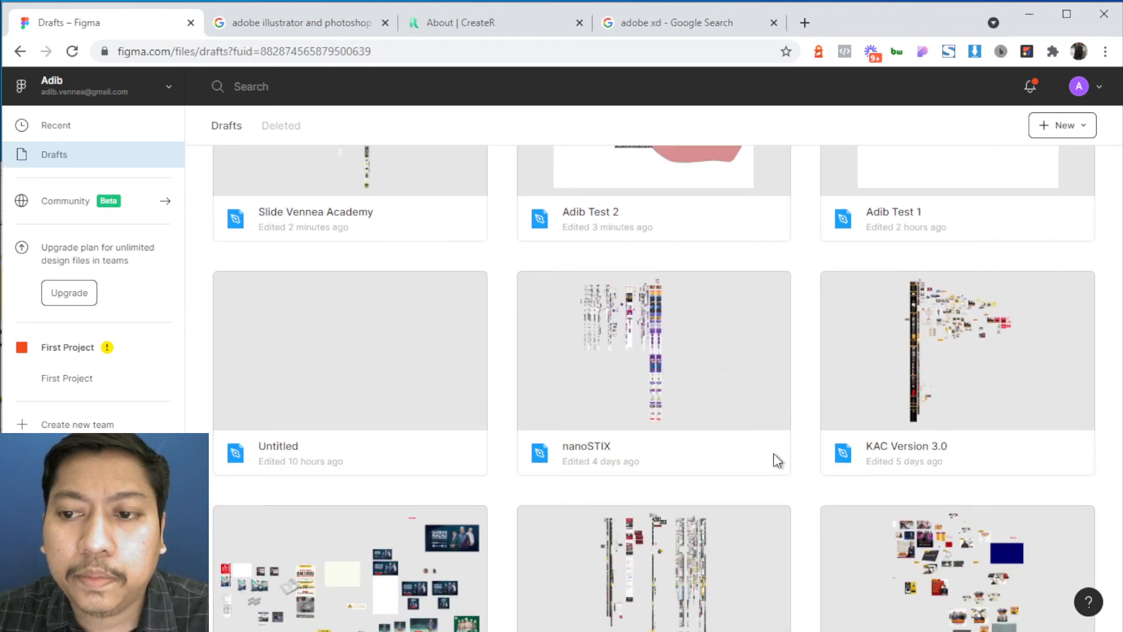
double_click(910, 370)
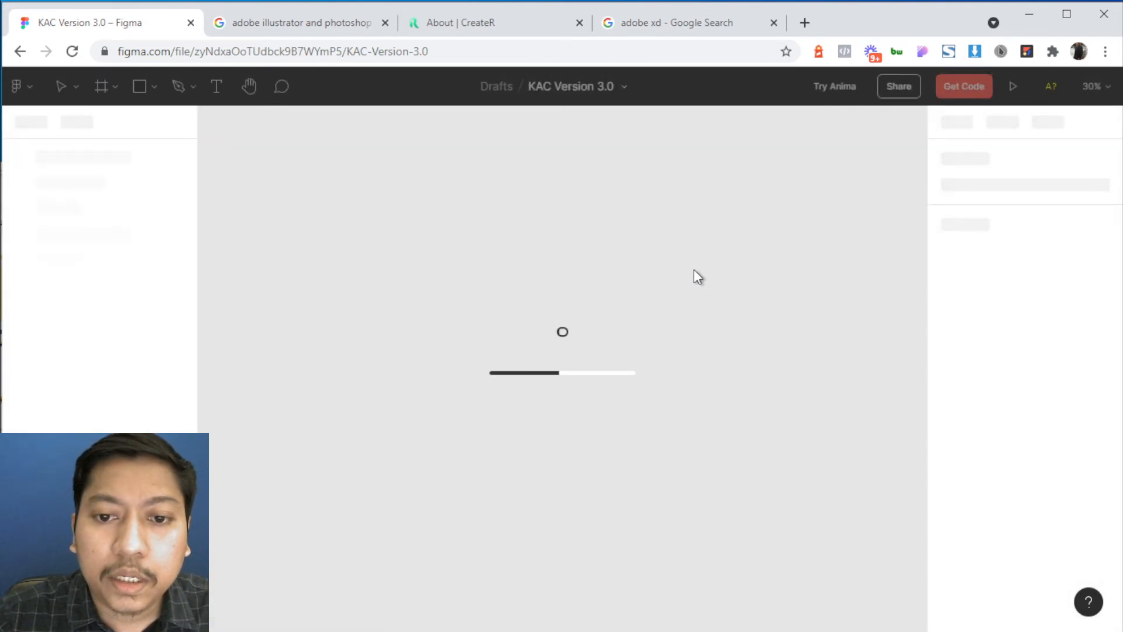
- Compare the opening sections of the desktop and mobile KAC Version 3.0 landing pages
scroll(388, 170, up, 5)
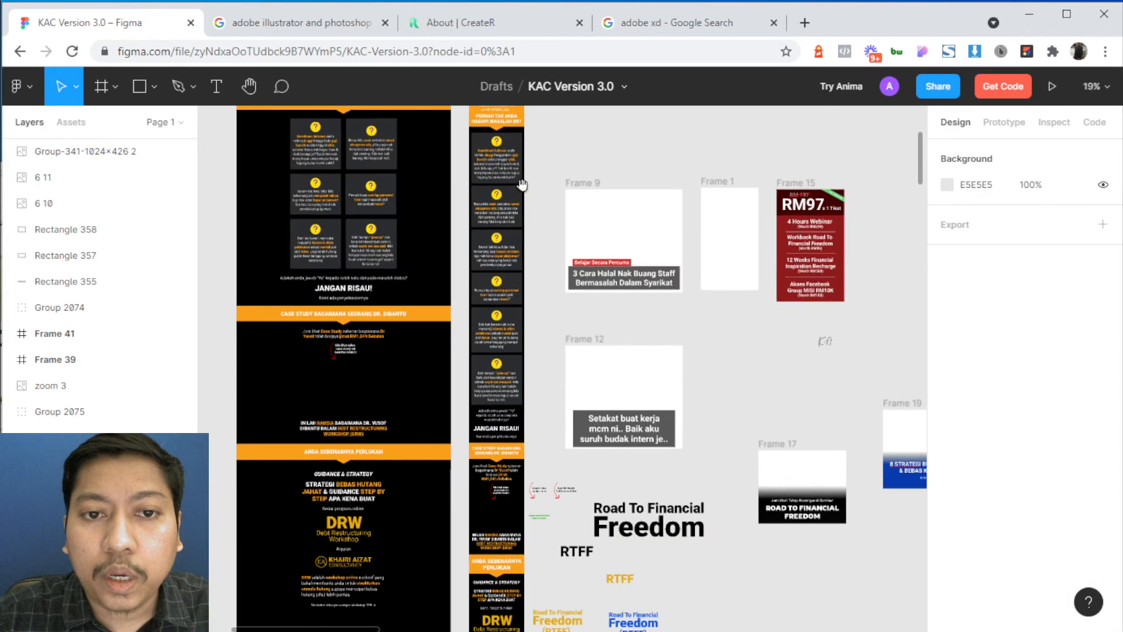
drag(522, 184, 607, 428)
scroll(497, 292, up, 3)
drag(599, 361, 689, 304)
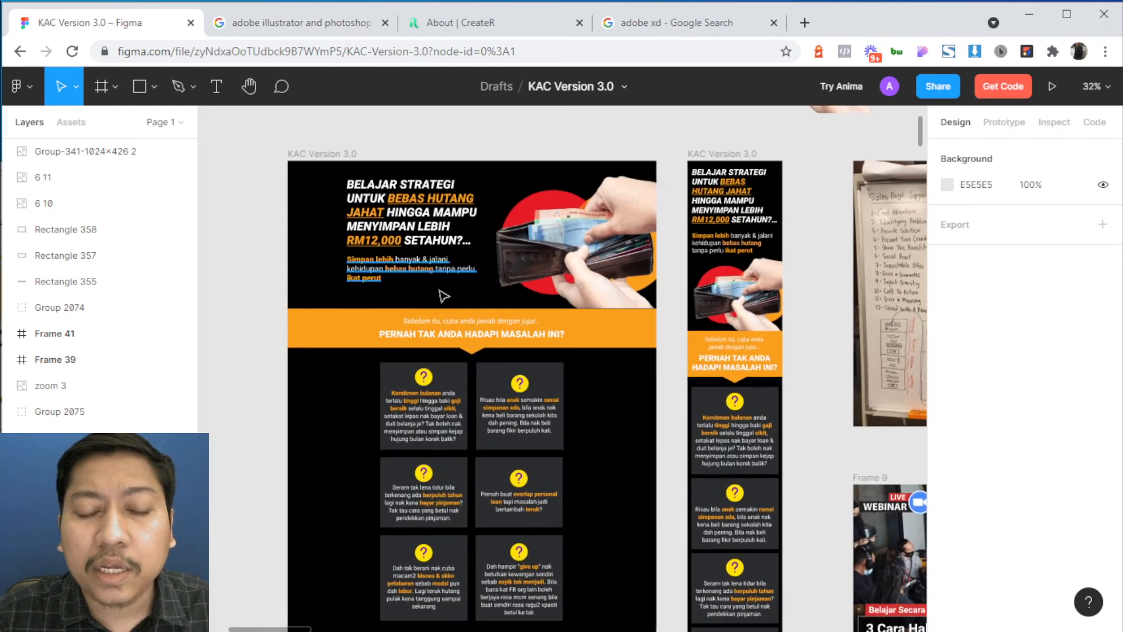
scroll(434, 270, up, 1)
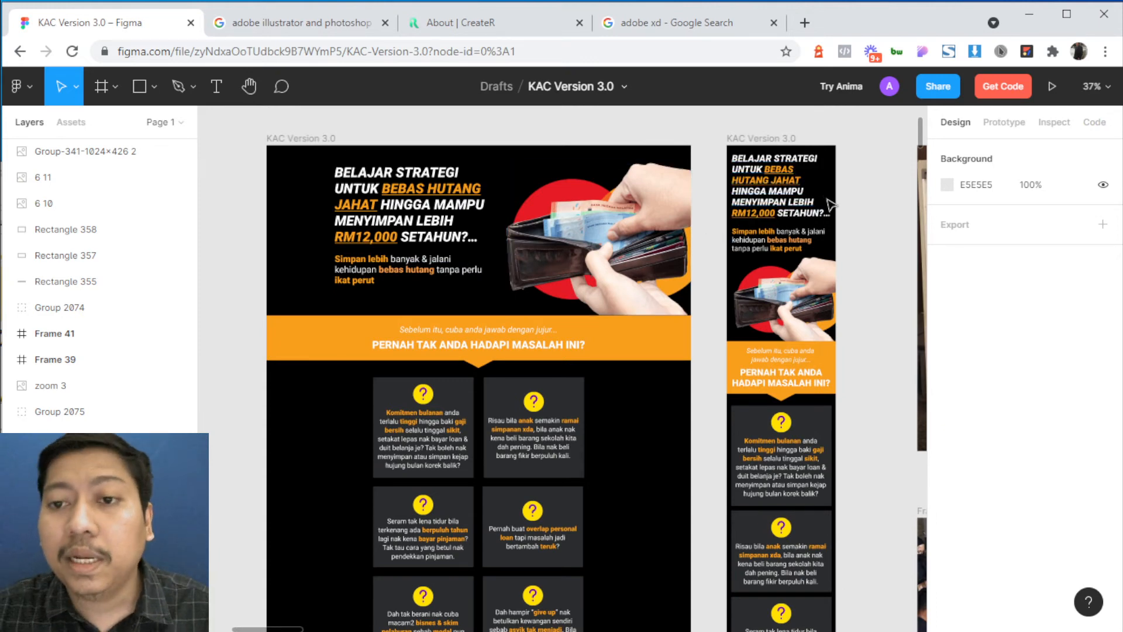
scroll(831, 203, up, 3)
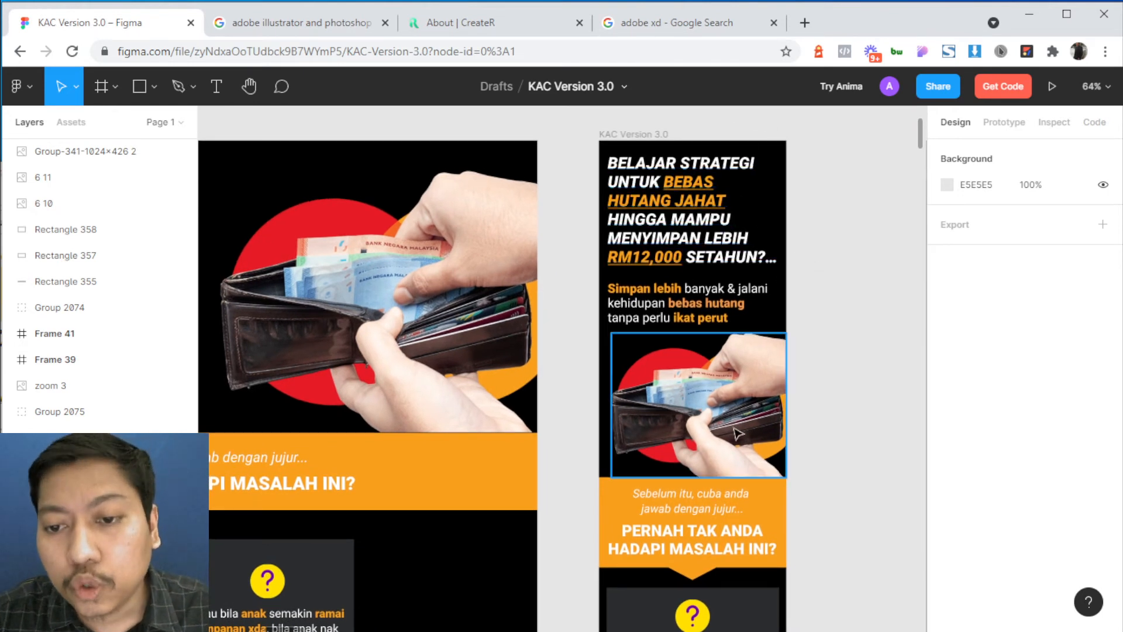
- Select the wallet image in the mobile KAC Version 3.0 page and set it up for a single 1x PNG export
click(704, 427)
scroll(725, 415, up, 2)
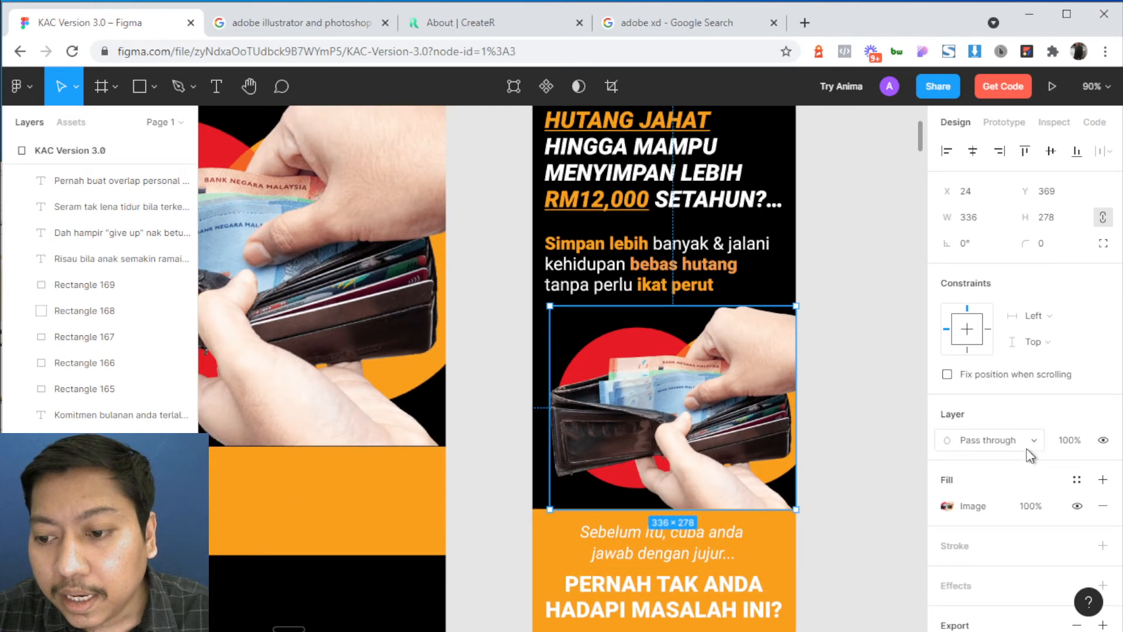
scroll(1027, 451, down, 3)
click(1103, 483)
click(1103, 485)
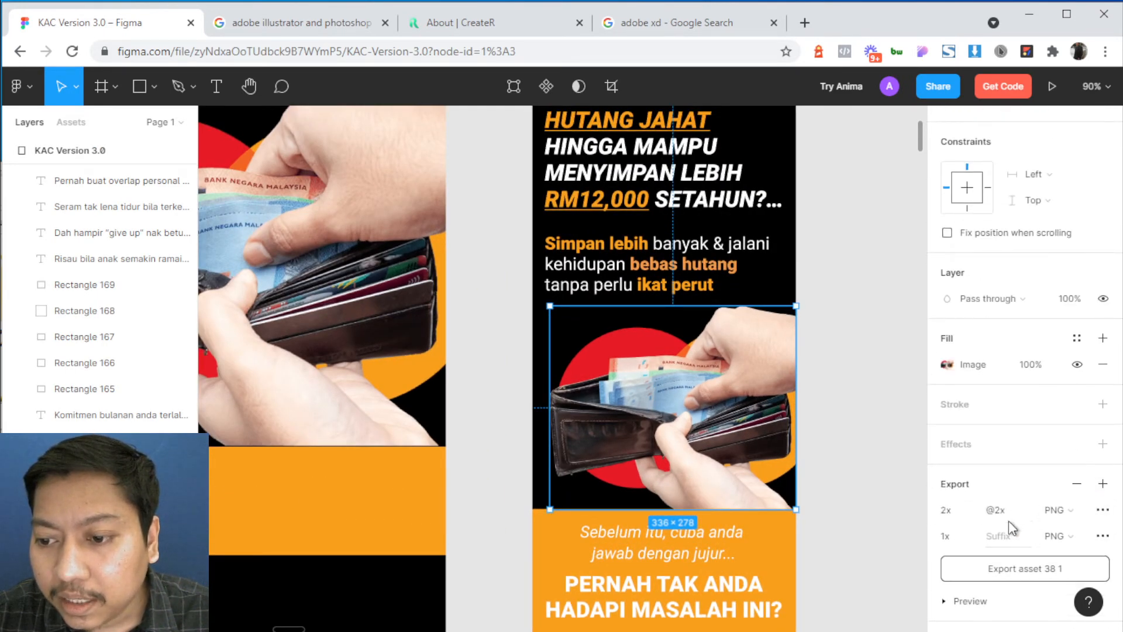
click(1104, 511)
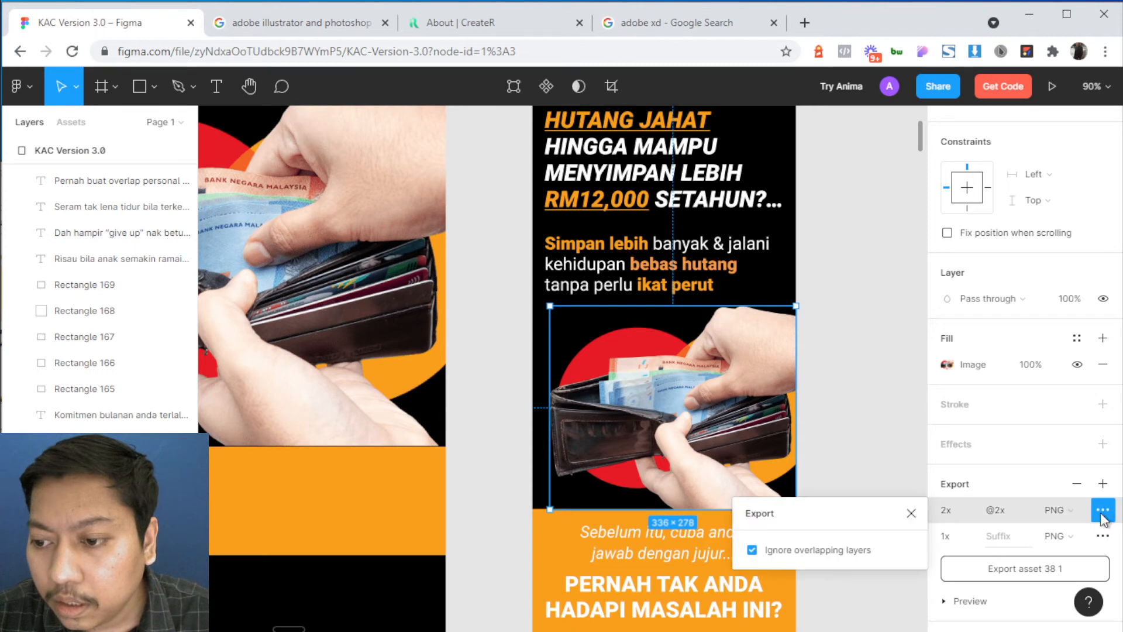
click(916, 511)
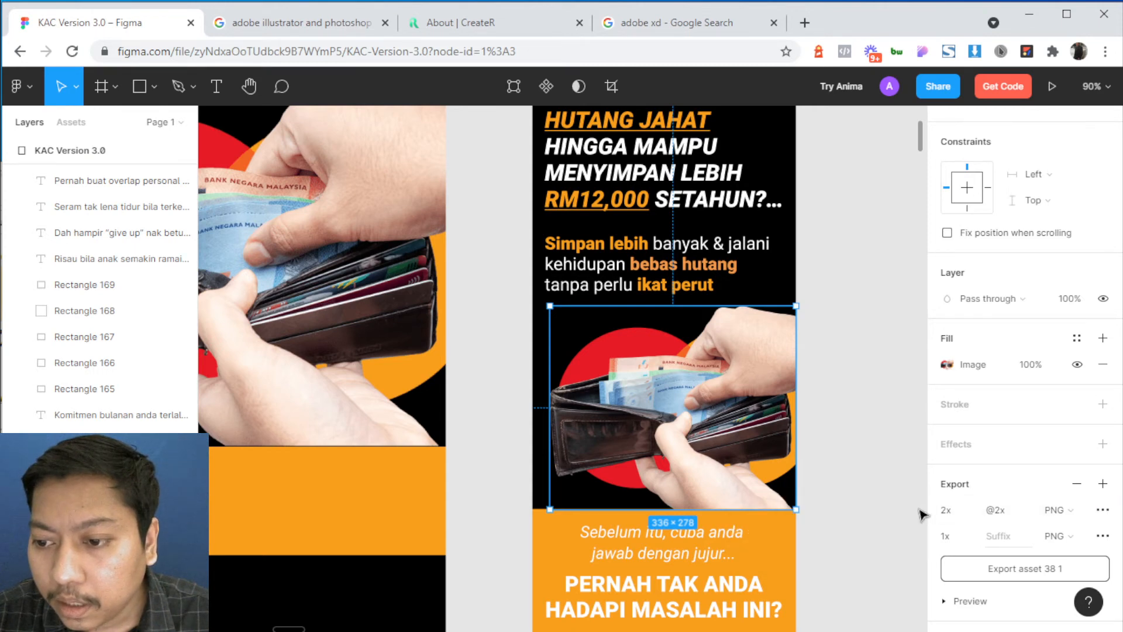
click(1077, 484)
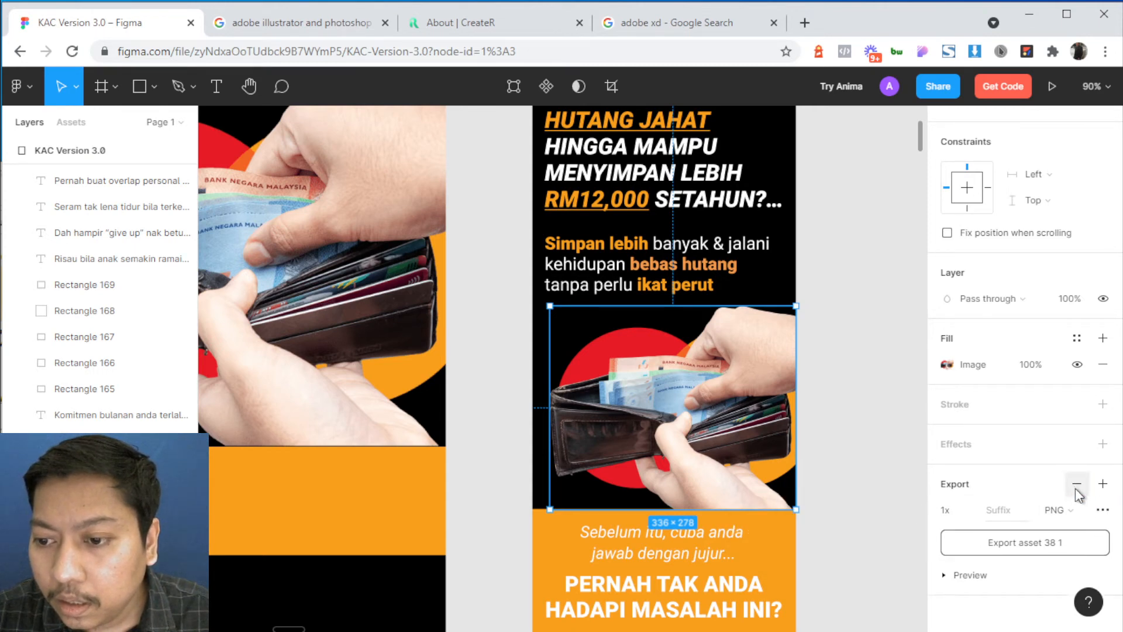
- Export the wallet image to the Desktop as a PNG named asset 38 1
click(1026, 542)
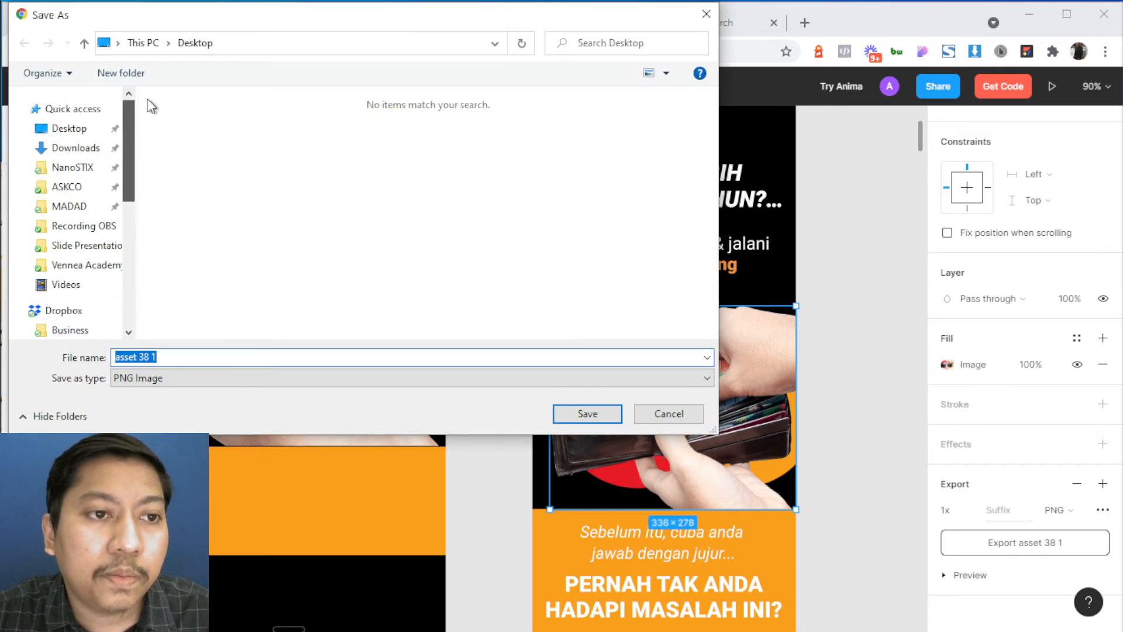
click(81, 128)
click(591, 419)
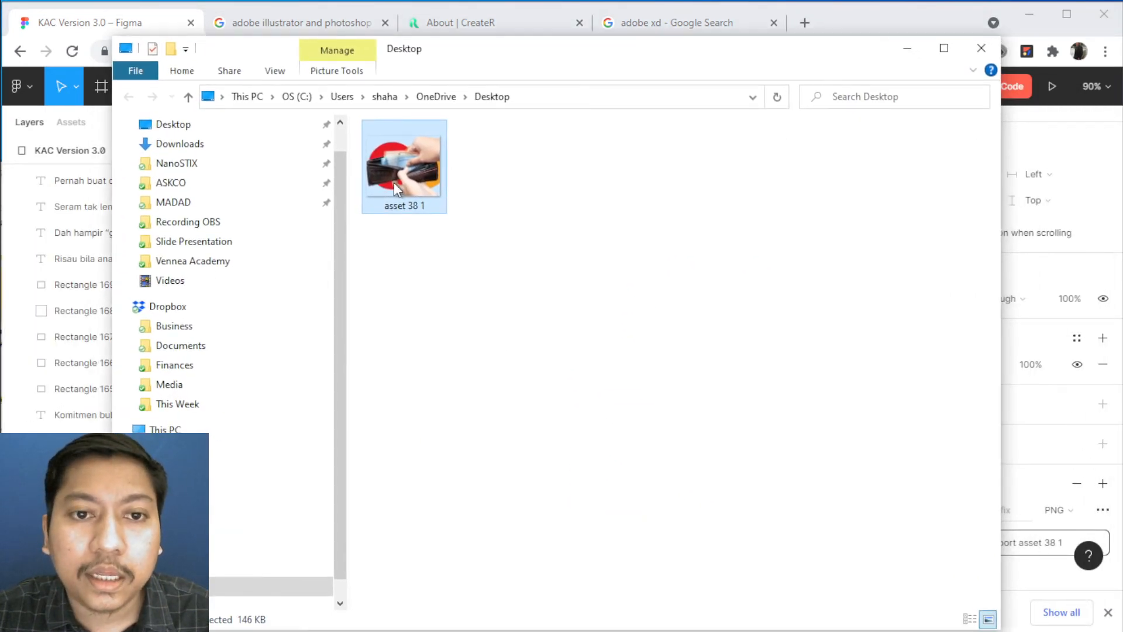
- View the exported asset 38 1 image from the Desktop folder, and close both the viewer and the folder
double_click(394, 182)
drag(619, 138, 605, 48)
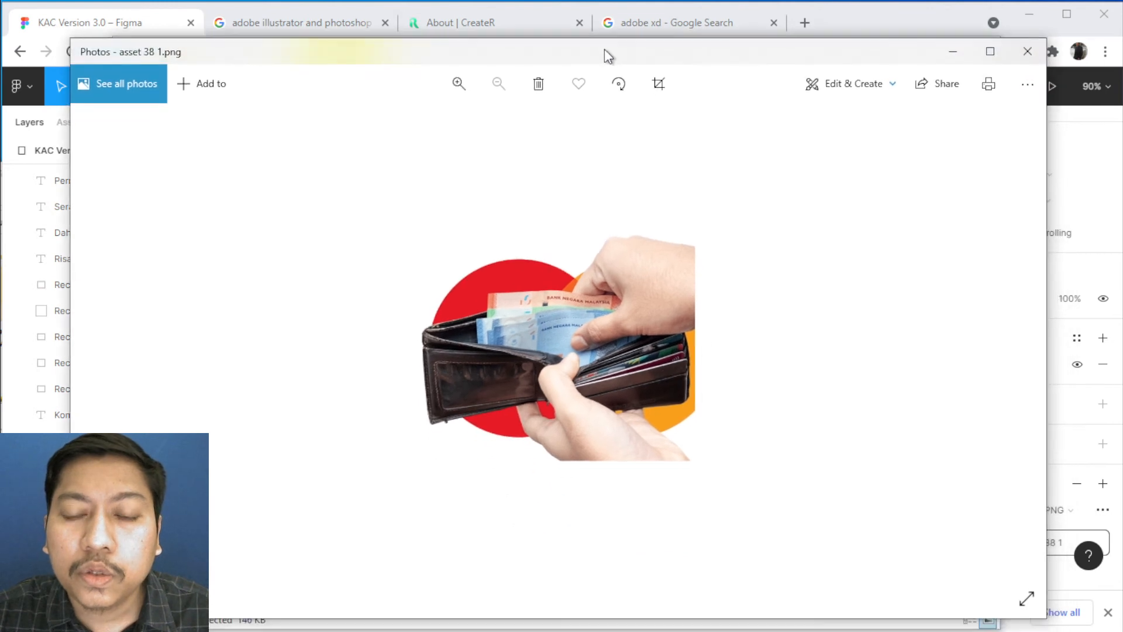
click(1029, 53)
click(983, 48)
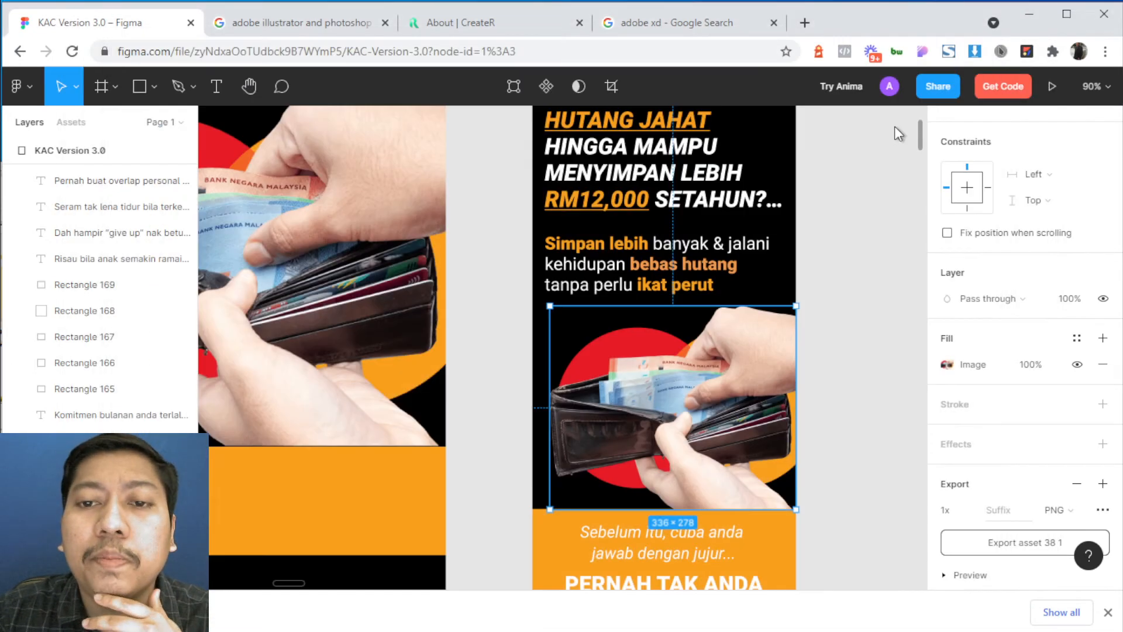
- Deselect the wallet image and view the header section of the mobile KAC Version 3.0 page
click(862, 281)
scroll(760, 293, down, 3)
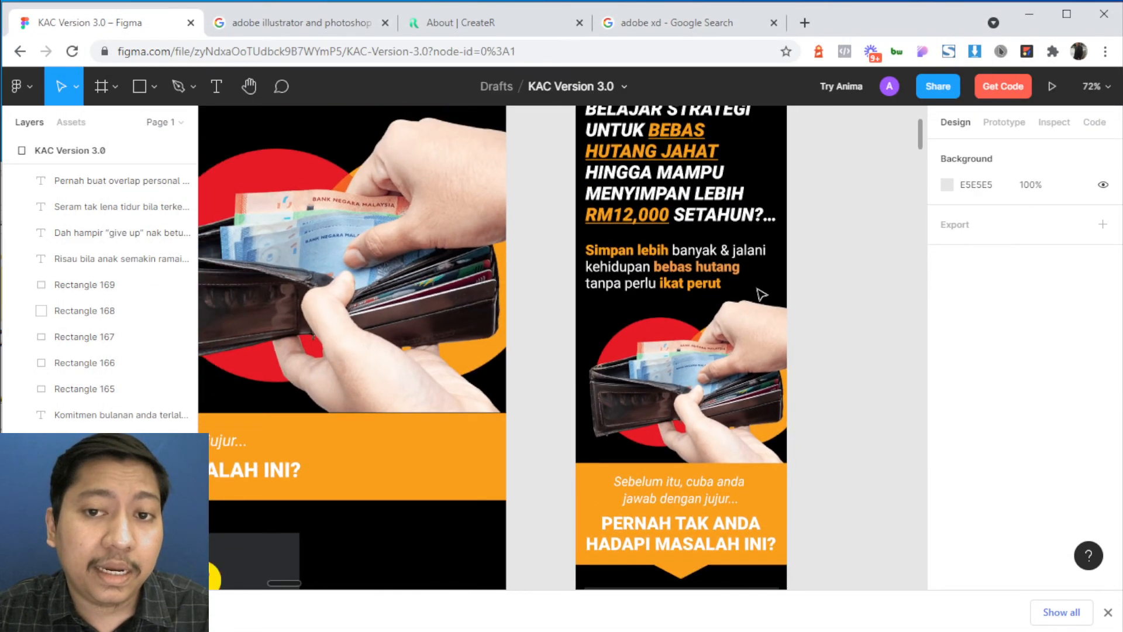
drag(765, 337, 736, 293)
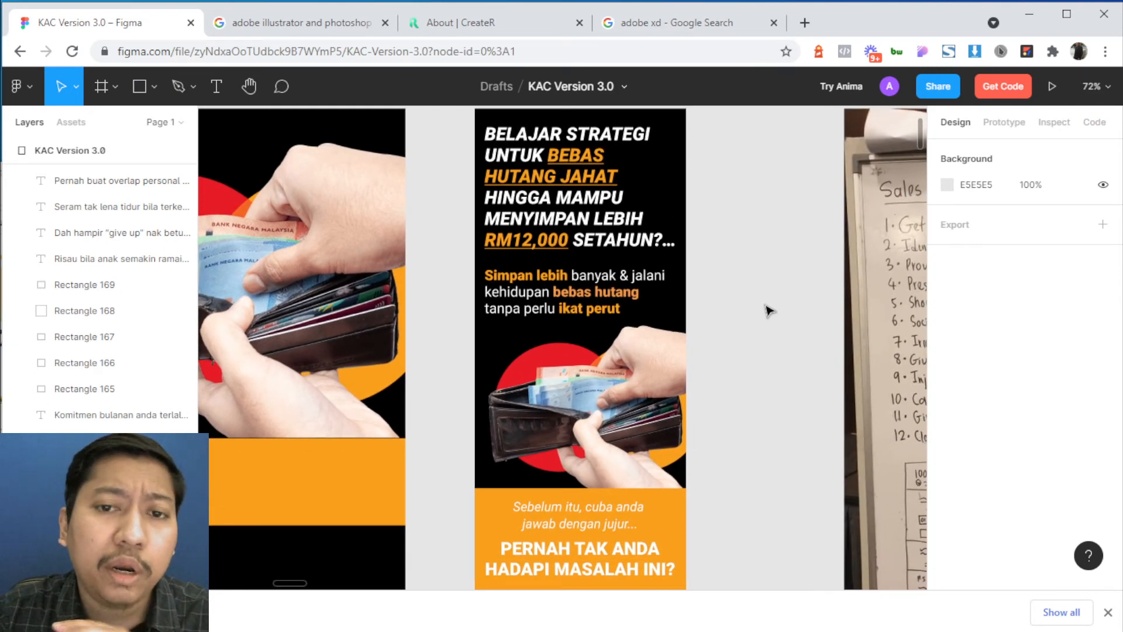
scroll(769, 310, up, 1)
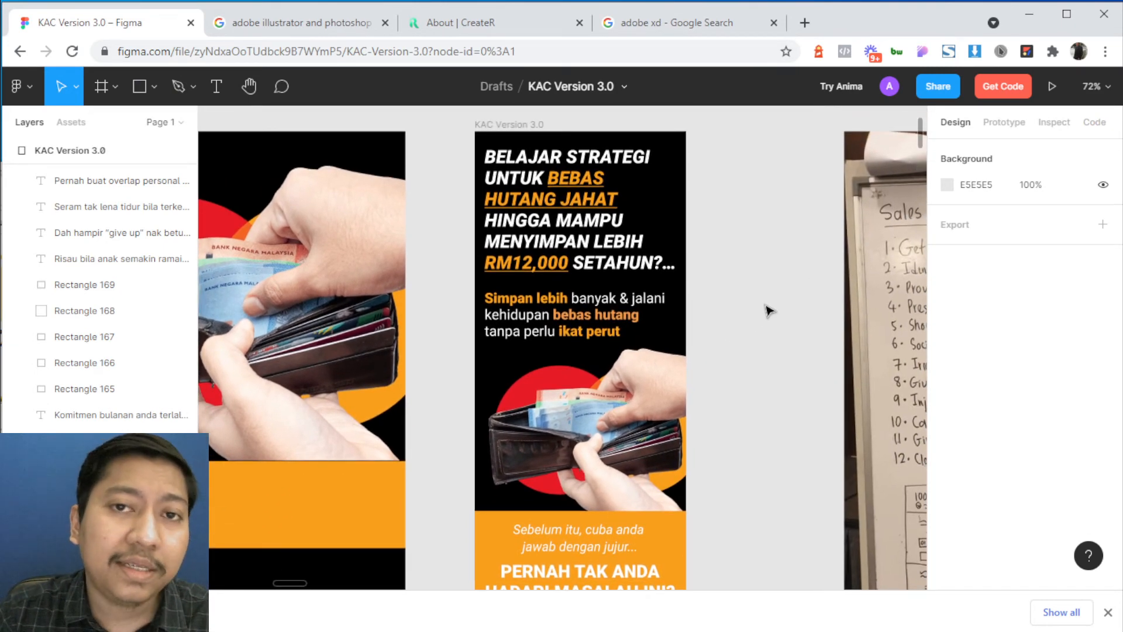
- Select the wallet image in the mobile KAC Version 3.0 page and review its export settings
scroll(768, 310, down, 2)
drag(768, 313, 887, 292)
scroll(887, 289, down, 1)
scroll(887, 290, down, 2)
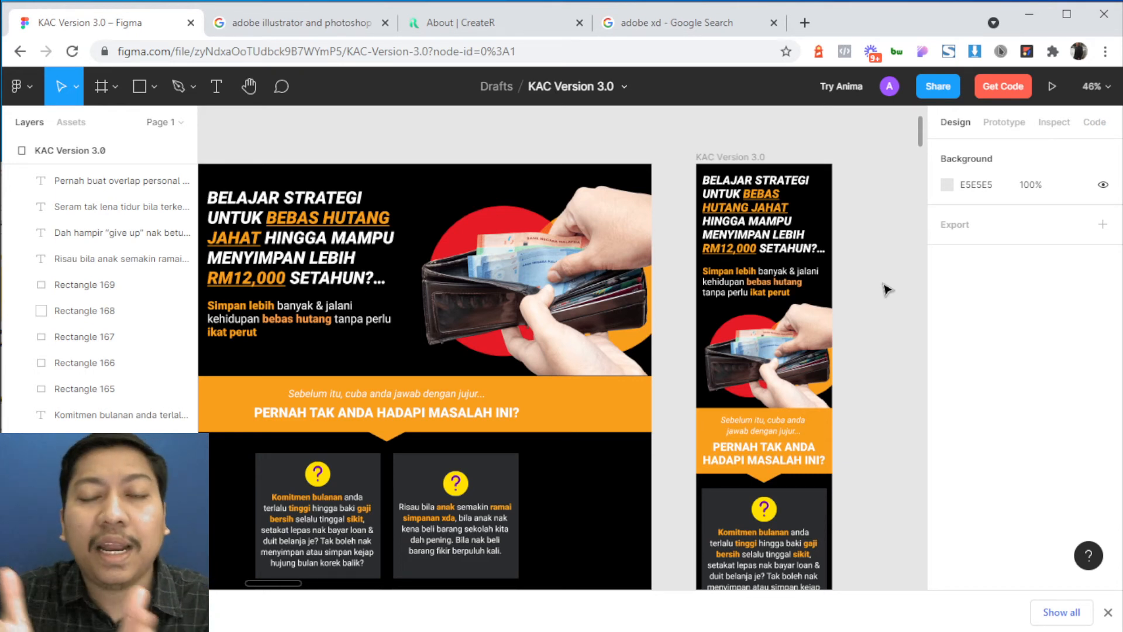
click(819, 367)
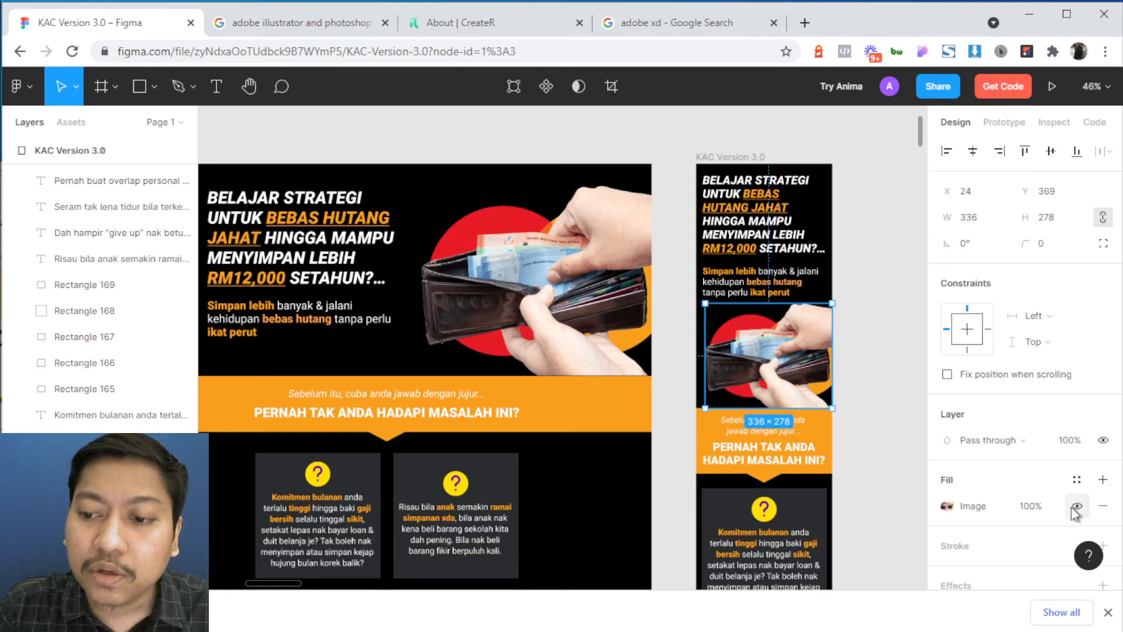
scroll(1057, 515, down, 3)
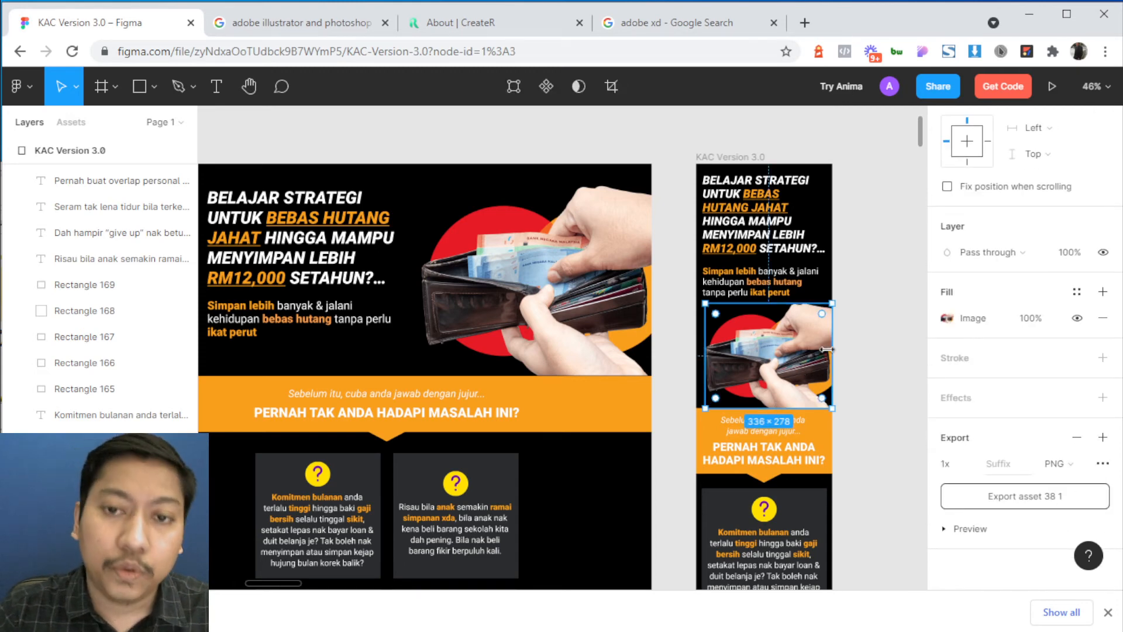
scroll(826, 349, down, 3)
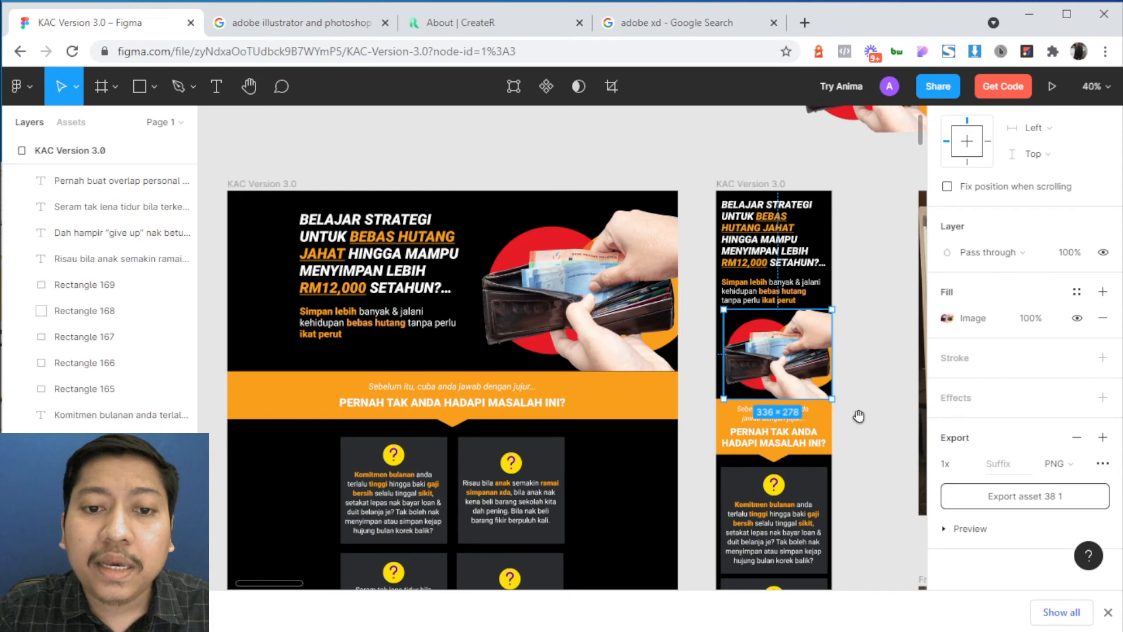
- Look through the desktop and mobile KAC Version 3.0 pages from the header down to the speaker profile cards
drag(858, 415, 869, 376)
scroll(859, 361, down, 10)
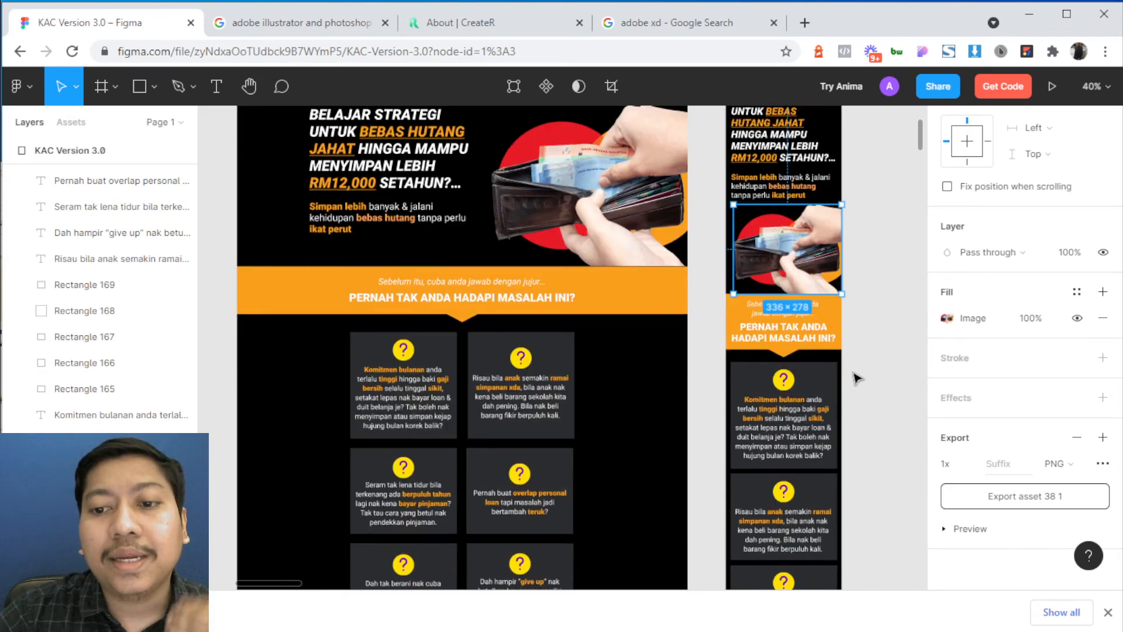
scroll(852, 383, down, 10)
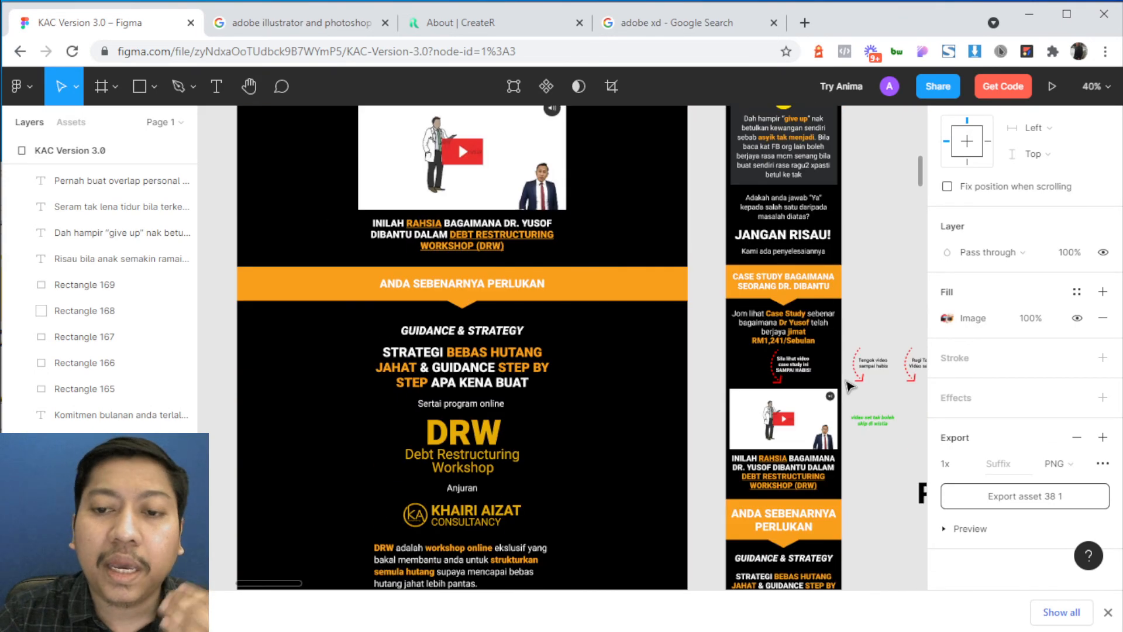
scroll(850, 386, down, 10)
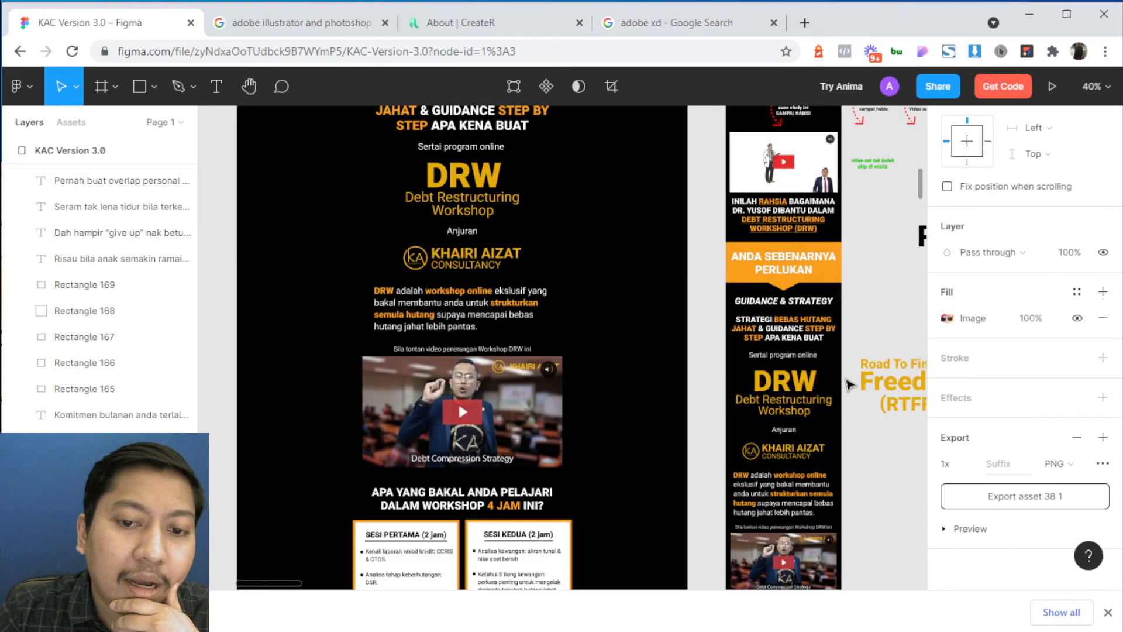
scroll(850, 392, down, 10)
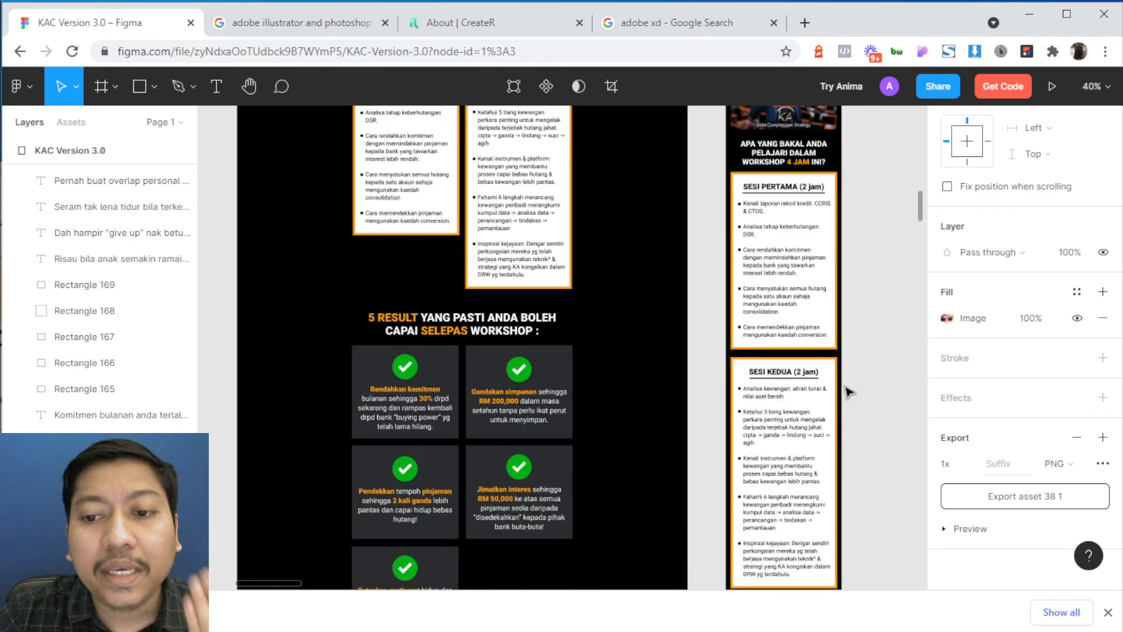
scroll(850, 392, down, 10)
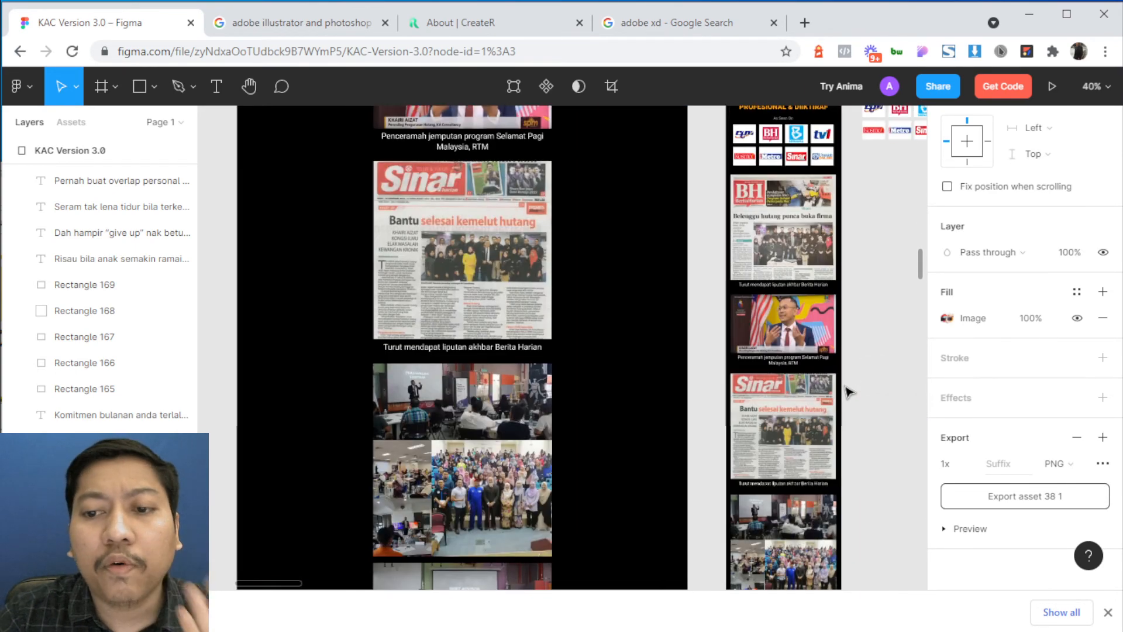
ctrl+scroll(860, 398, up, 3)
scroll(778, 310, down, 8)
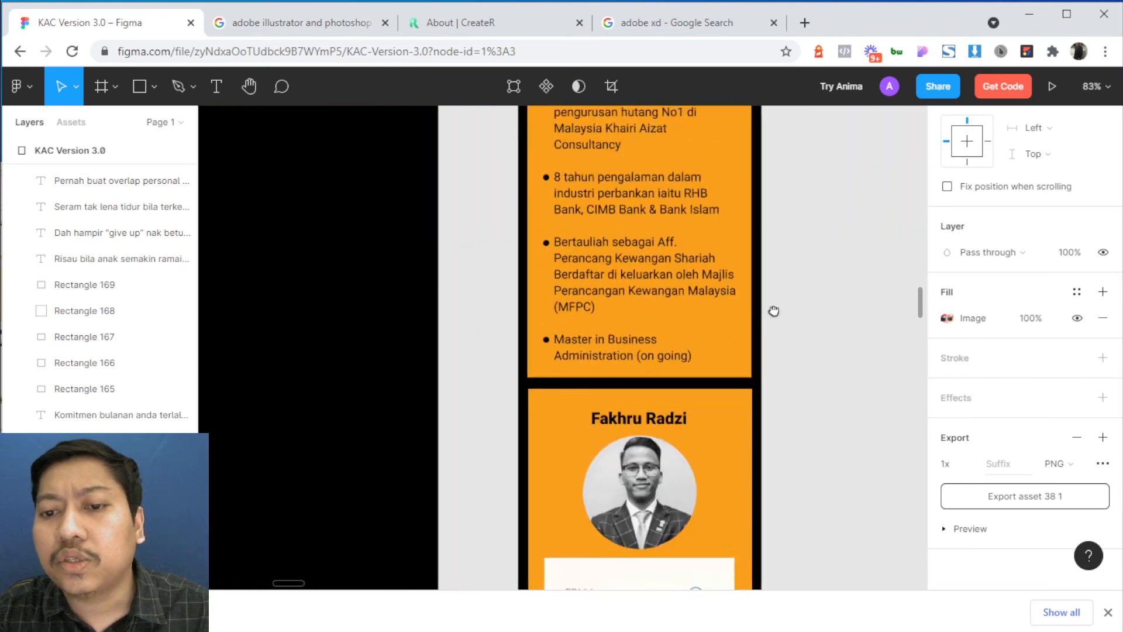
ctrl+scroll(752, 371, down, 3)
scroll(750, 294, down, 3)
ctrl+scroll(690, 462, up, 3)
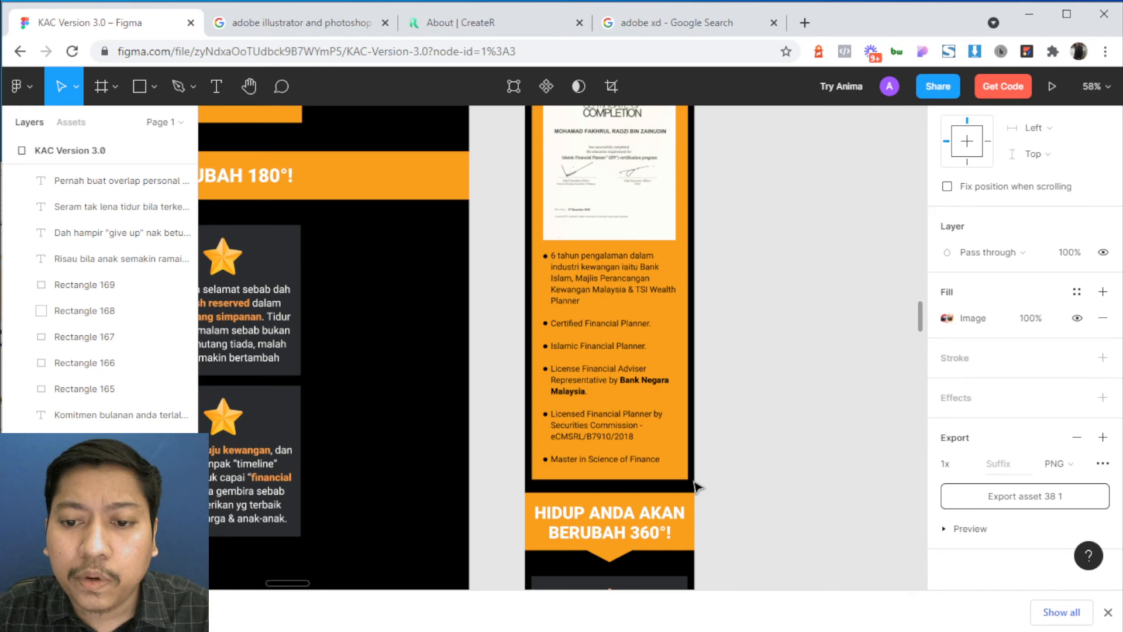
- Duplicate all elements of the second speaker's profile card from the mobile page onto the empty canvas beside it
drag(693, 483, 533, 199)
ctrl+scroll(533, 281, down, 3)
drag(689, 358, 675, 295)
ctrl+scroll(594, 276, up, 2)
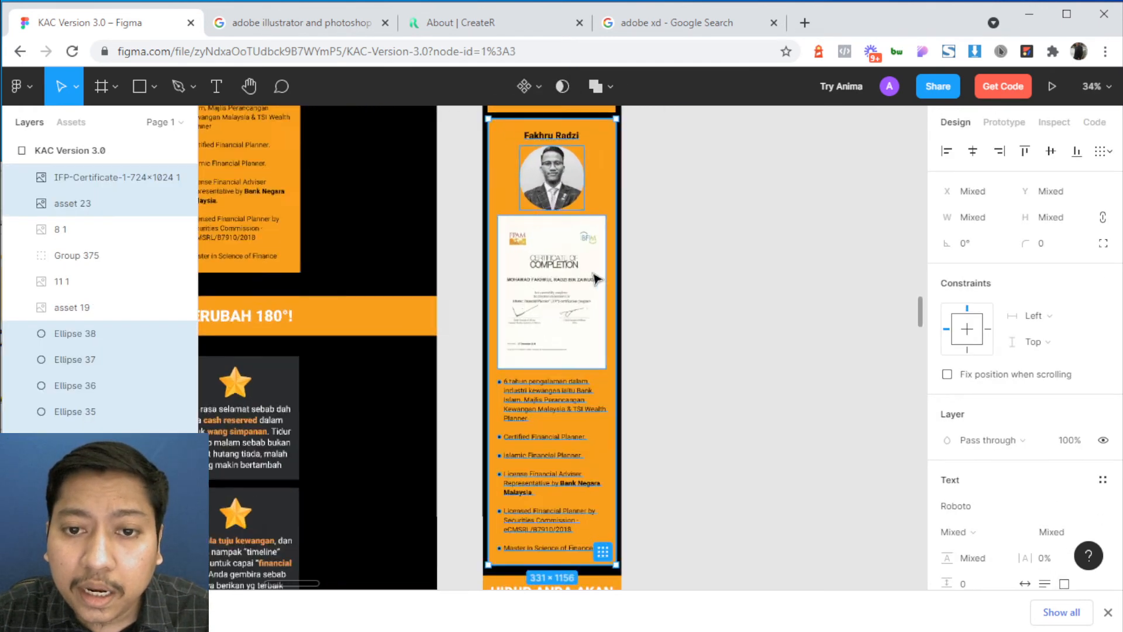
alt+drag(603, 303, 775, 269)
drag(818, 458, 688, 402)
drag(764, 327, 769, 381)
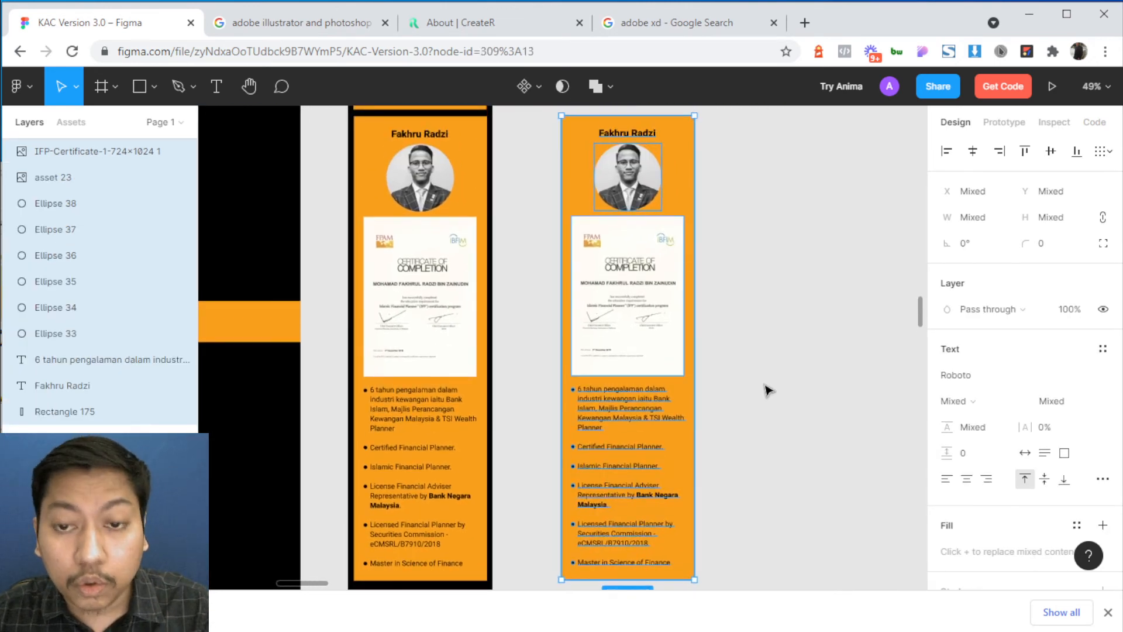
- Group the elements of the duplicated speaker card and select the group
key(ctrl+g)
click(755, 388)
click(667, 398)
- Export the speaker card group at 2x as a PNG named Group 2079 to the Desktop
scroll(1070, 510, down, 3)
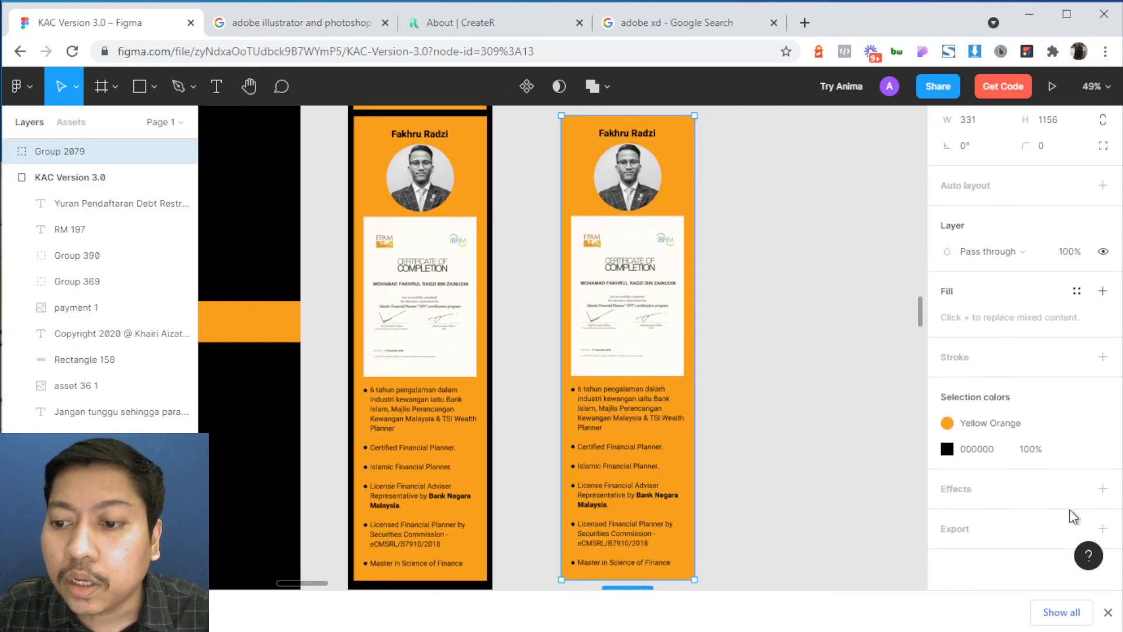
click(1103, 530)
click(965, 464)
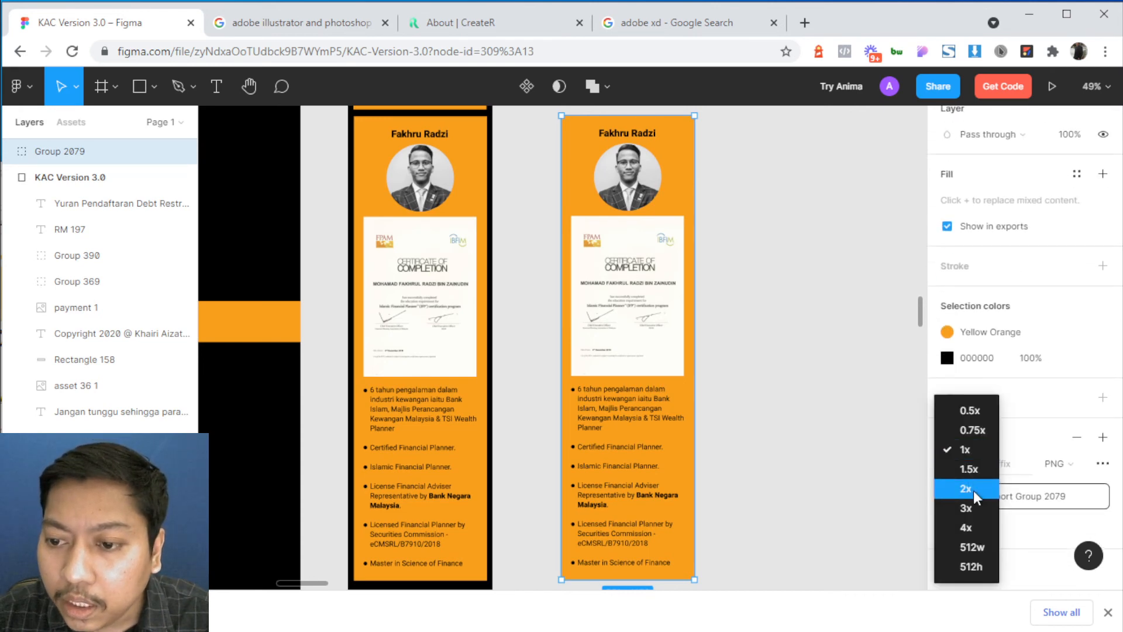
click(973, 490)
click(1028, 495)
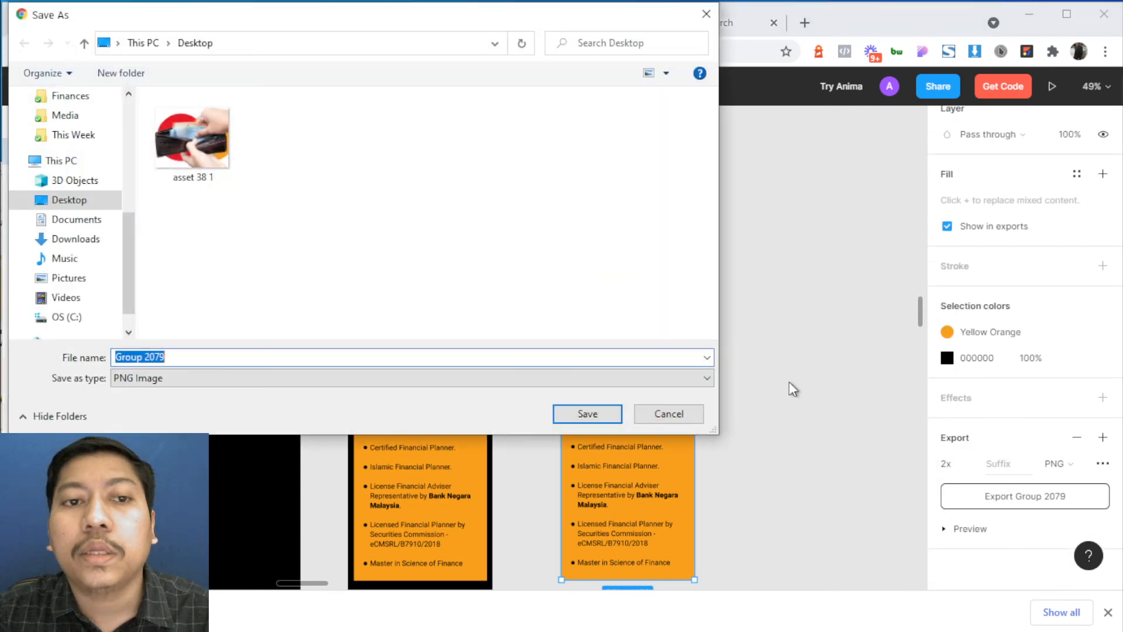
click(588, 413)
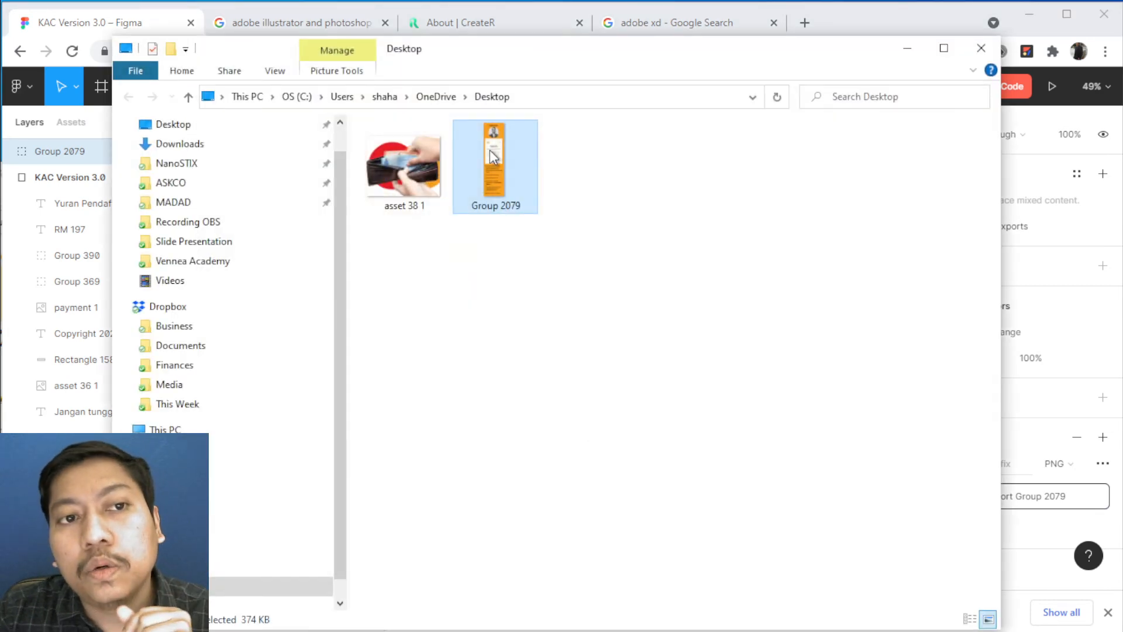
- Put away the Desktop folder, deselect the card group, and view the surrounding landing page sections
click(909, 48)
click(779, 268)
scroll(546, 354, down, 3)
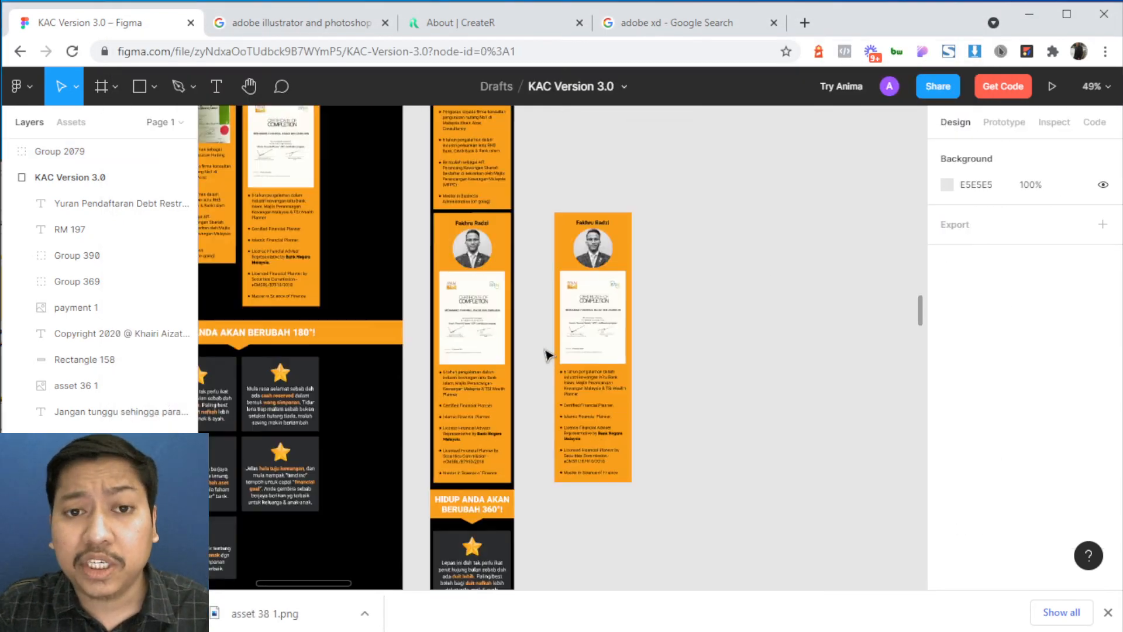
scroll(546, 354, down, 6)
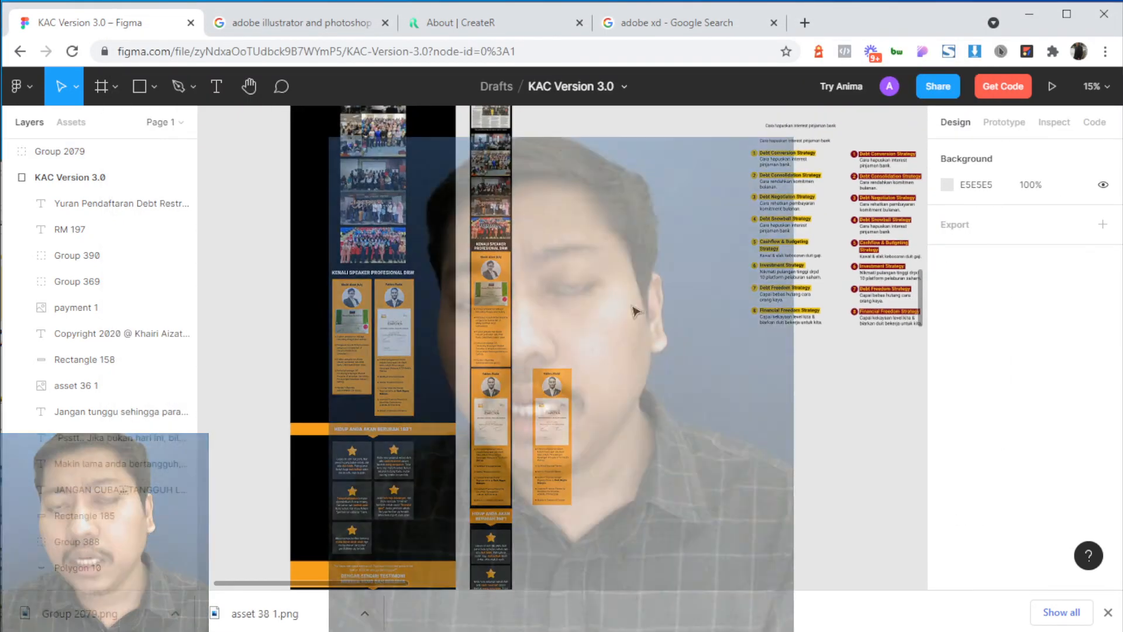
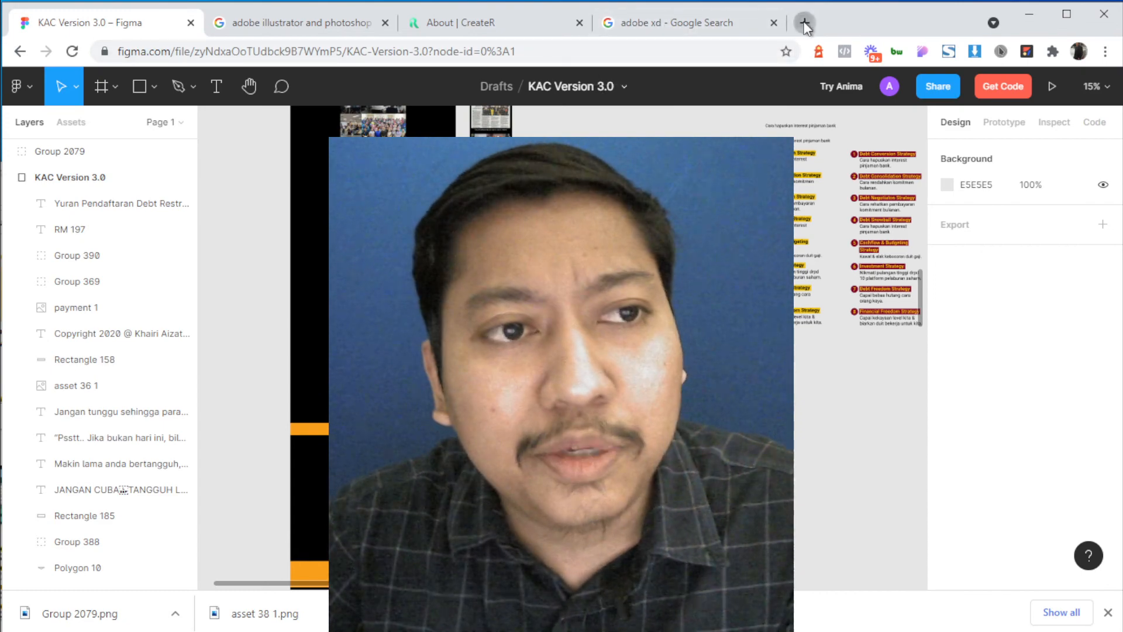
- Open figma.com in a new browser tab and log out of the current Figma account
click(805, 24)
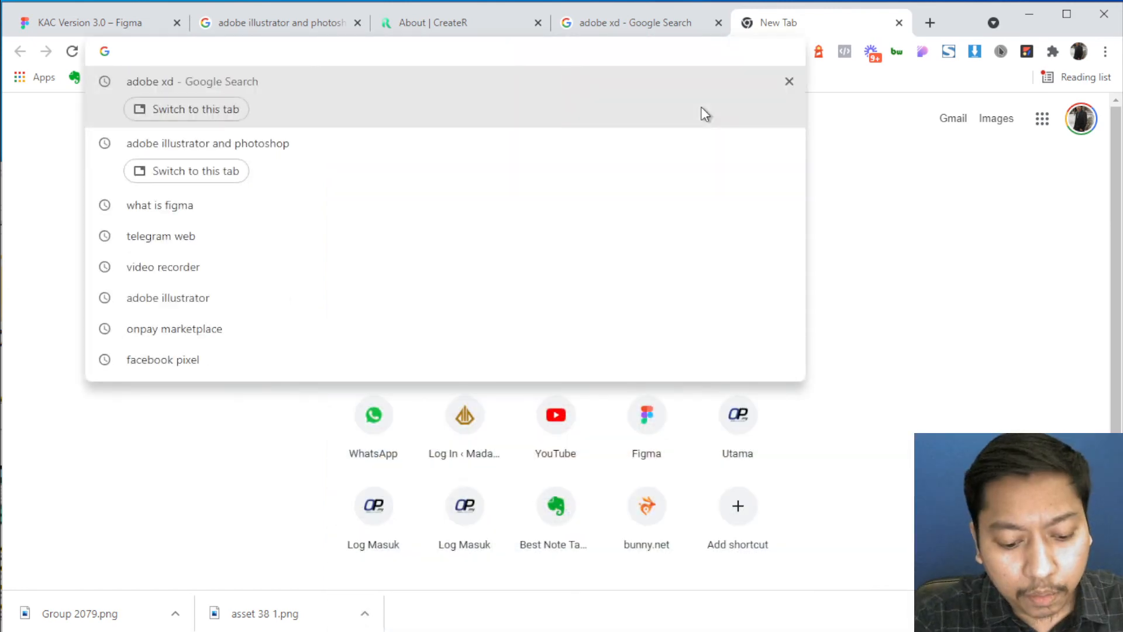
text(figma.com)
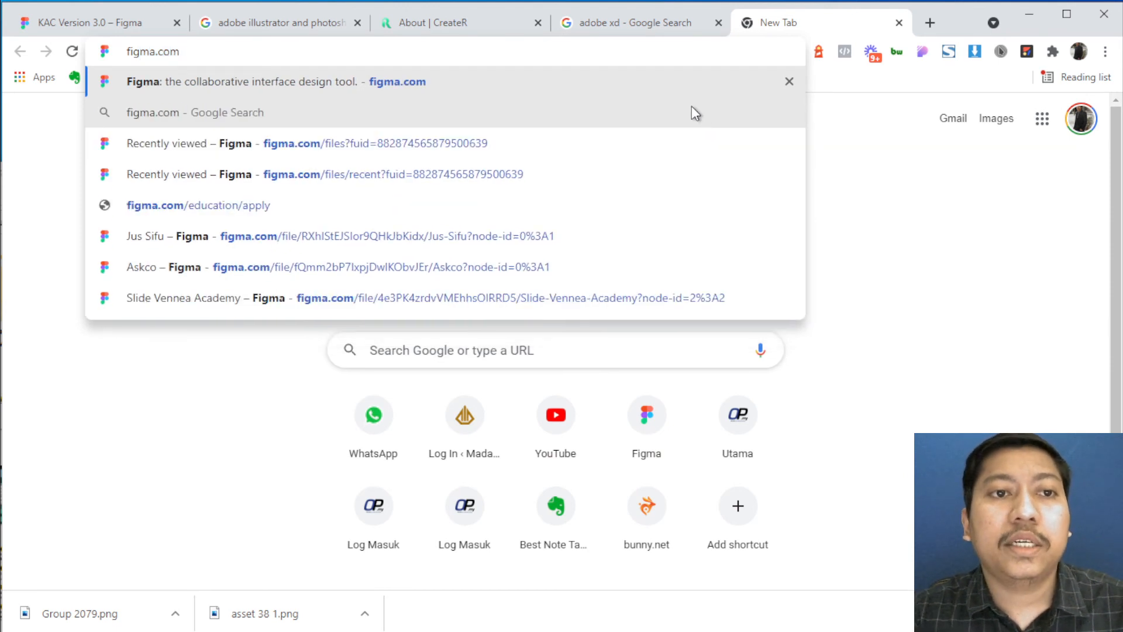
drag(183, 52, 72, 56)
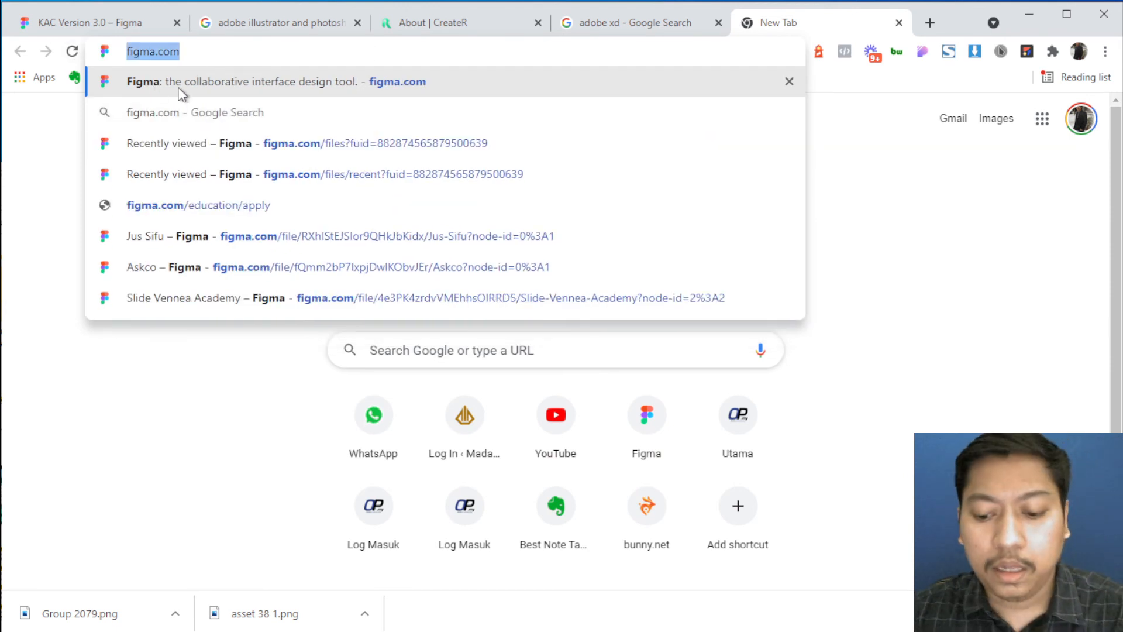
key(Return)
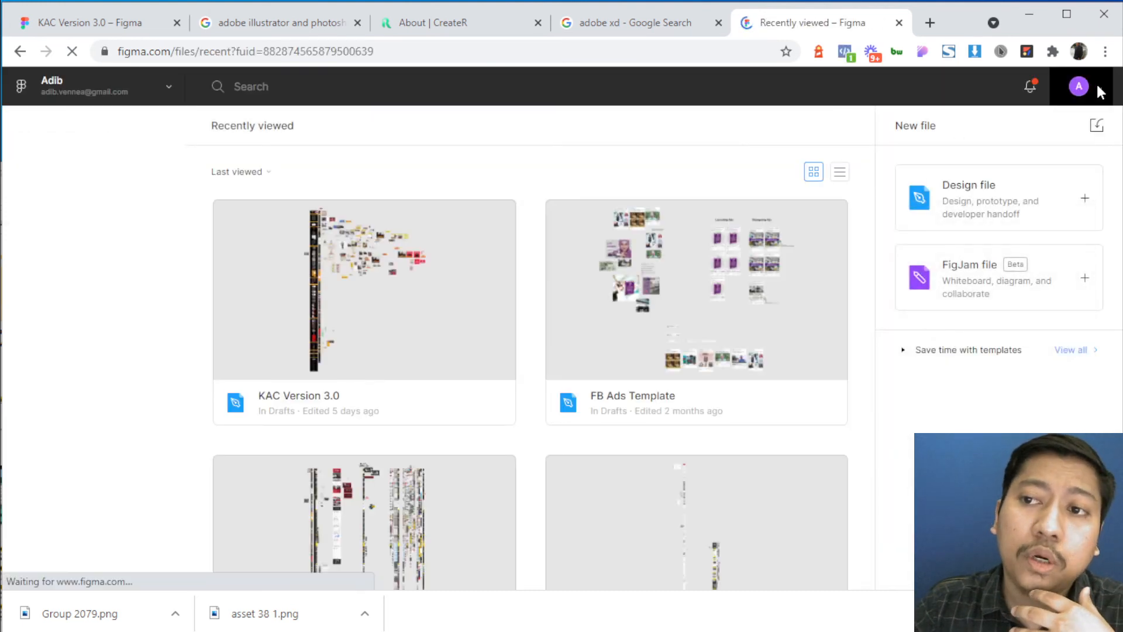
click(1099, 89)
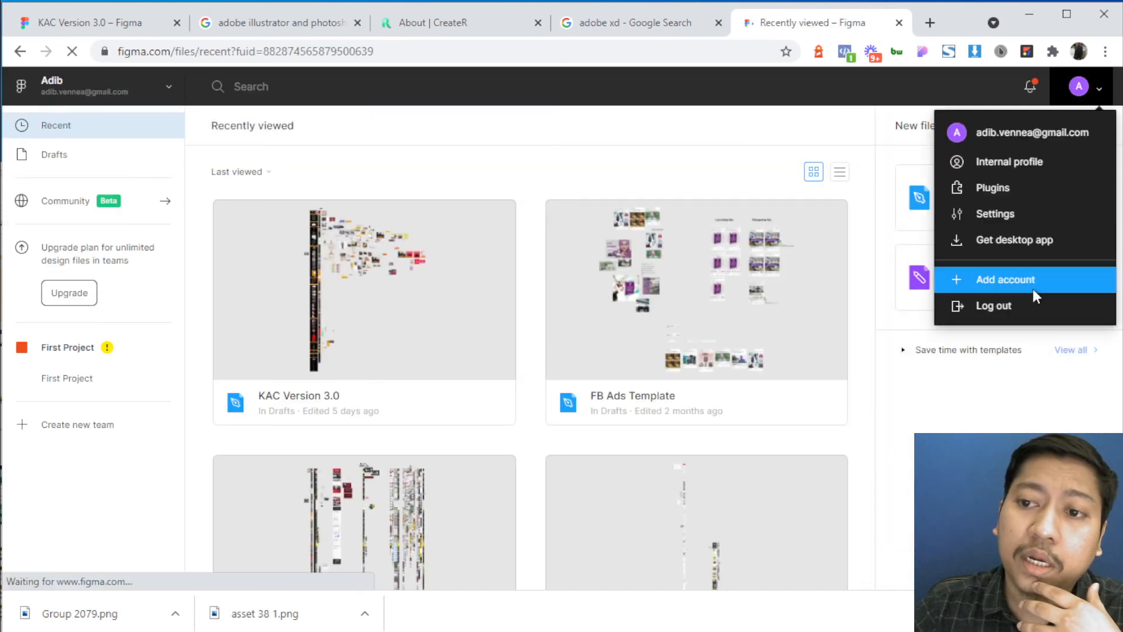
click(1021, 308)
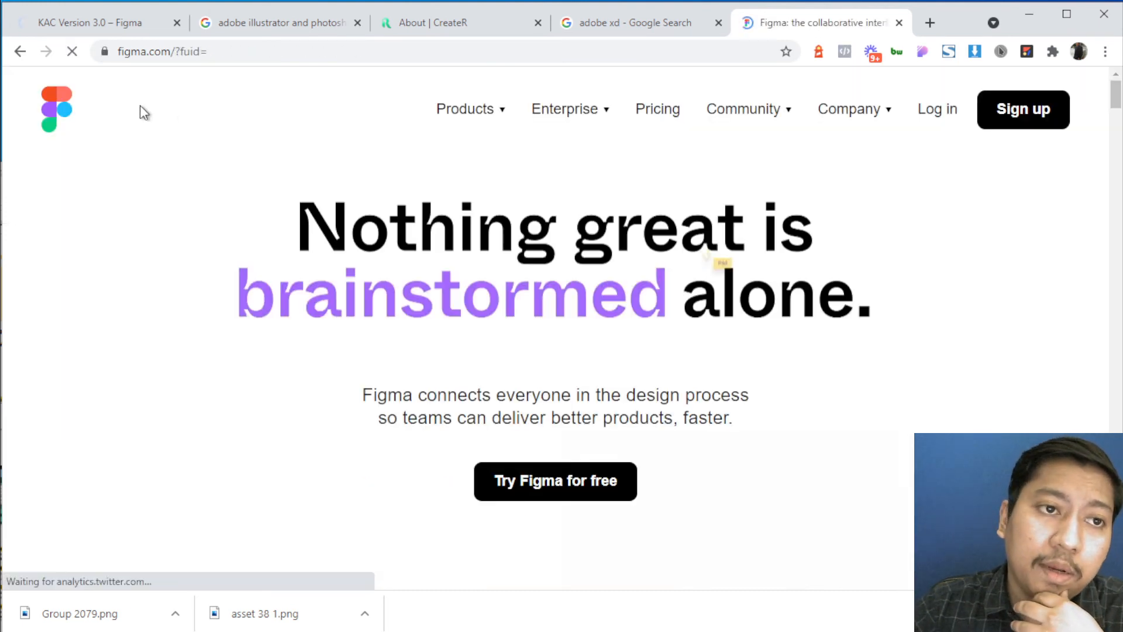